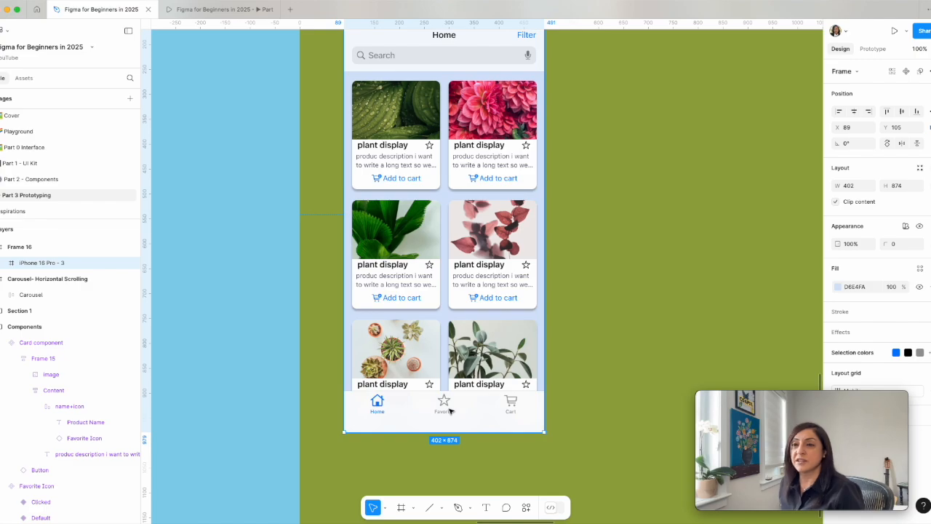
# Step: Duplicate the iPhone 16 Pro - 3 frame and place the copy beside the original at X 513, Y 105
pyautogui.scroll(5, 450, 411)
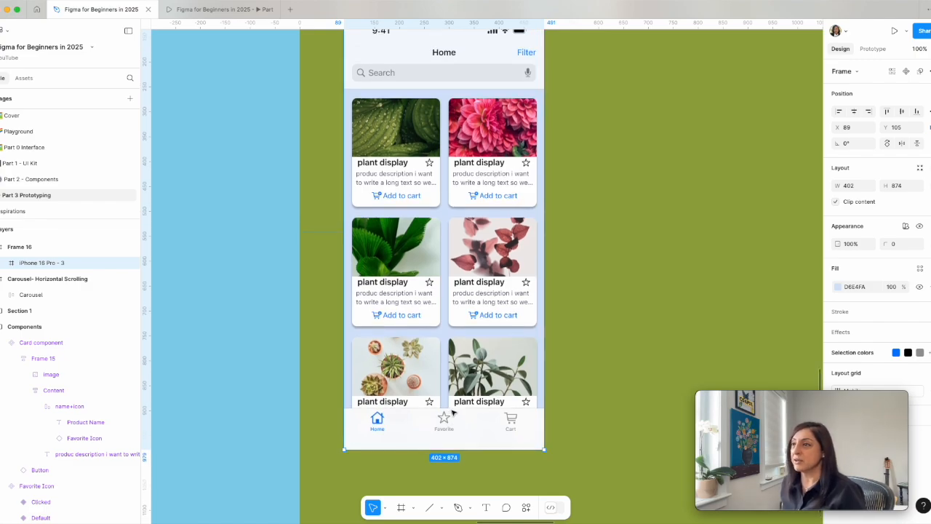
pyautogui.hscroll(3, 553, 306)
pyautogui.scroll(-1, 553, 305)
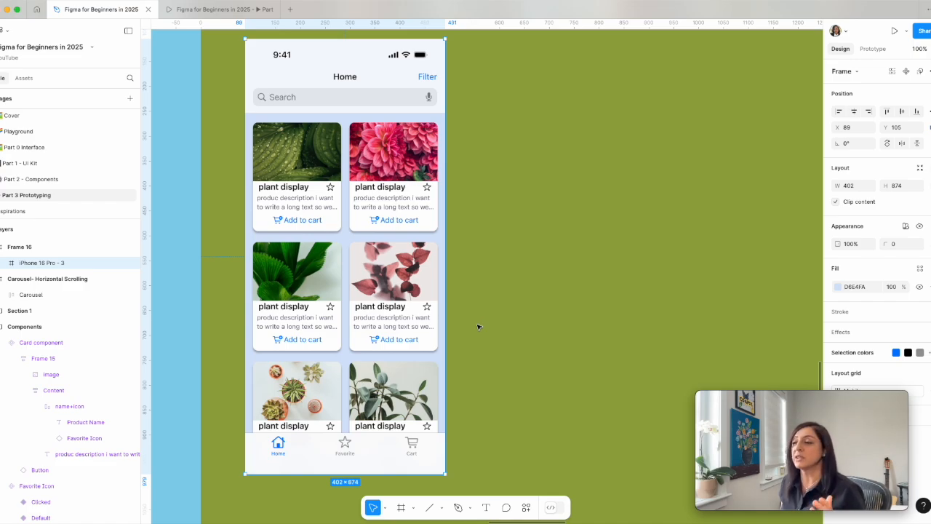
pyautogui.hotkey('ctrl', 'd')
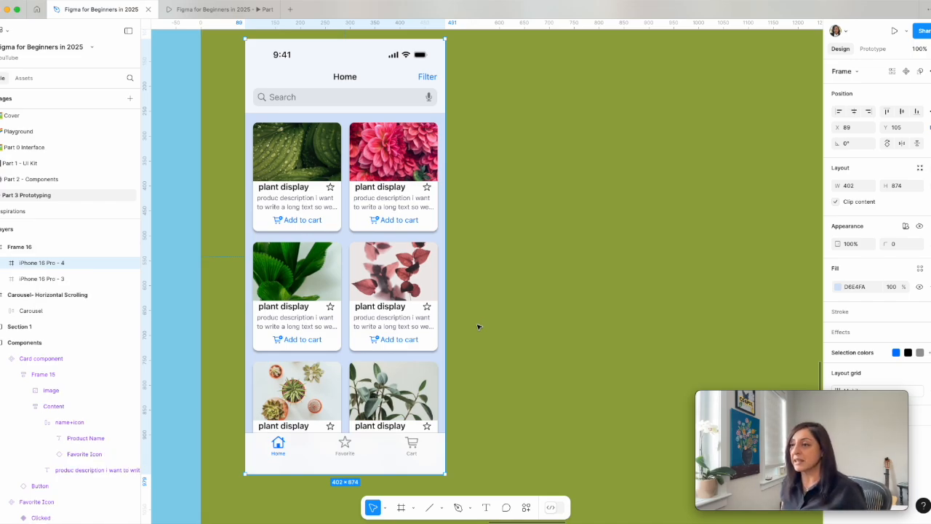
pyautogui.moveTo(400, 275); pyautogui.dragTo(609, 273)
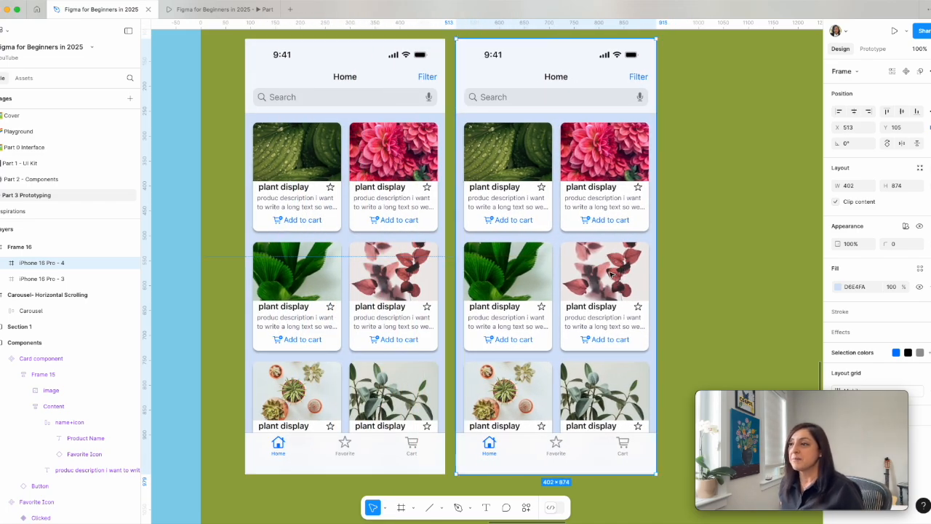
# Step: Place another copy of the phone frame beside the second one at about X 971, Y 112
pyautogui.hscroll(5, 603, 276)
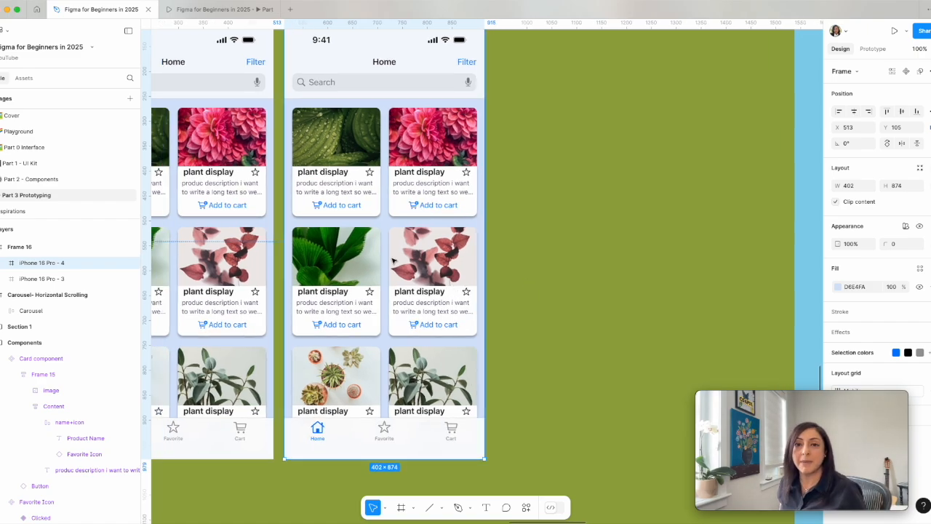
pyautogui.moveTo(393, 260); pyautogui.dragTo(619, 259)
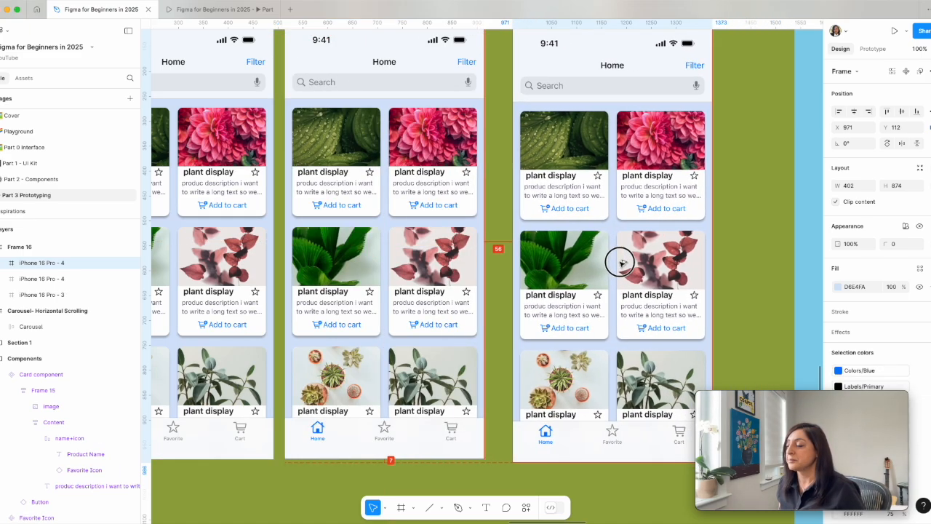
pyautogui.hscroll(-3, 437, 369)
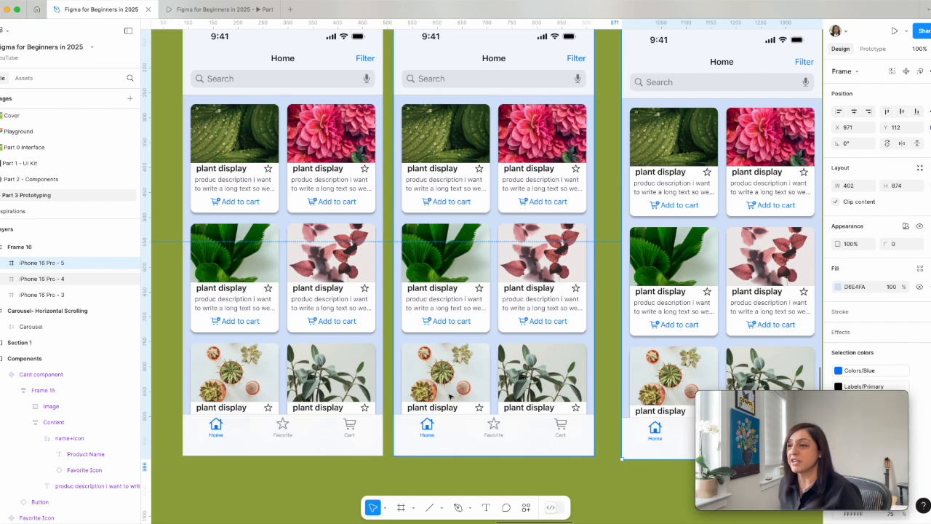
# Step: Convert the green Frame 16 that holds the three phone screens into a section
pyautogui.click(465, 441)
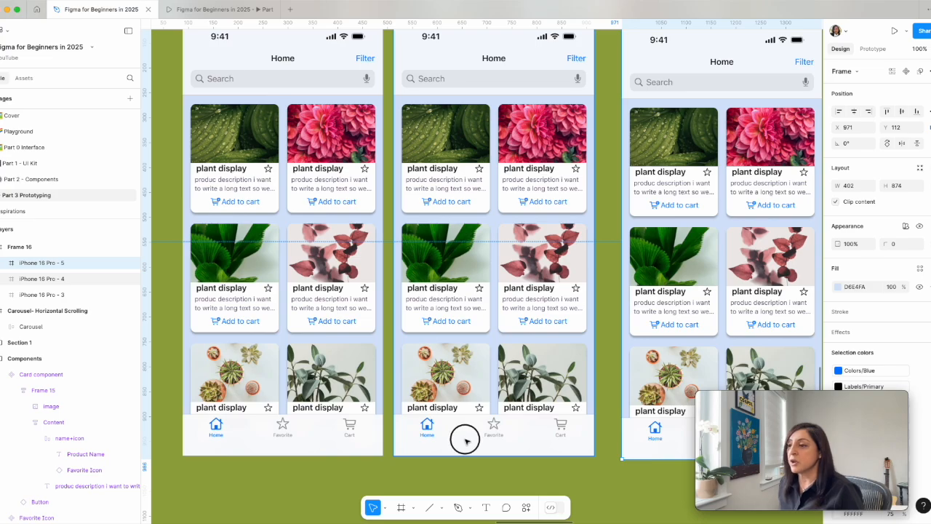
pyautogui.scroll(5, 538, 219)
pyautogui.hscroll(-2, 539, 220)
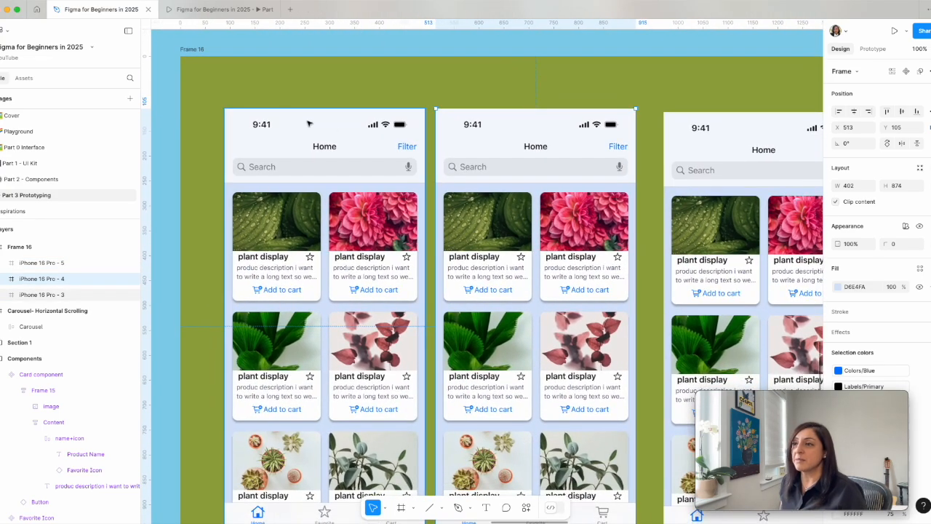
pyautogui.click(258, 116)
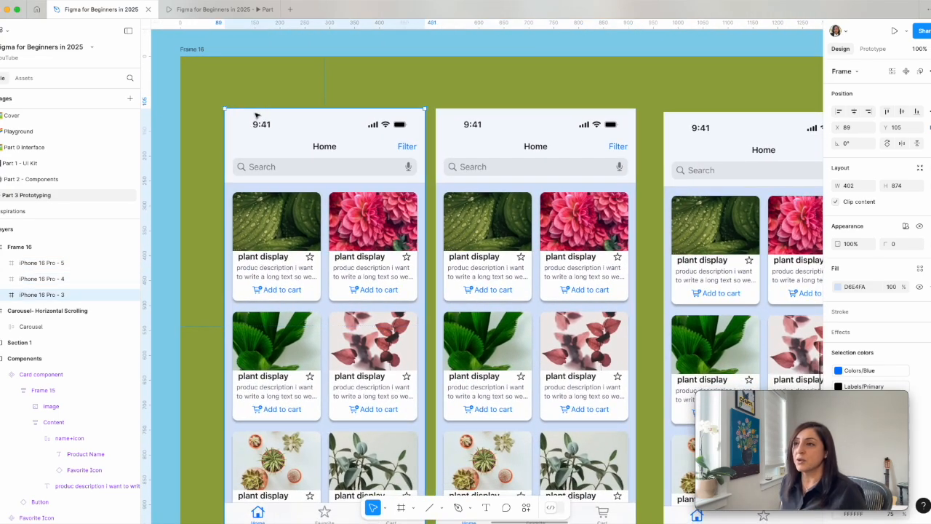
pyautogui.scroll(1, 357, 86)
pyautogui.hscroll(-2, 357, 86)
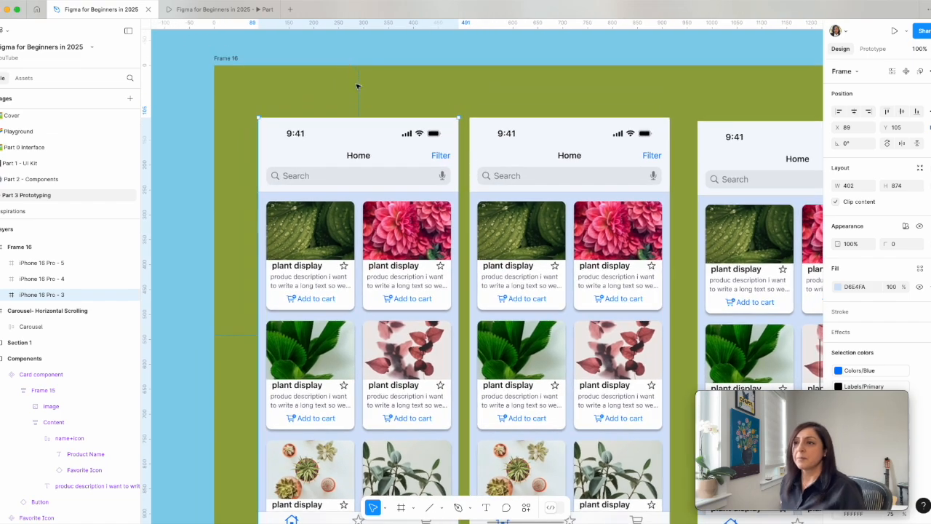
pyautogui.click(233, 70)
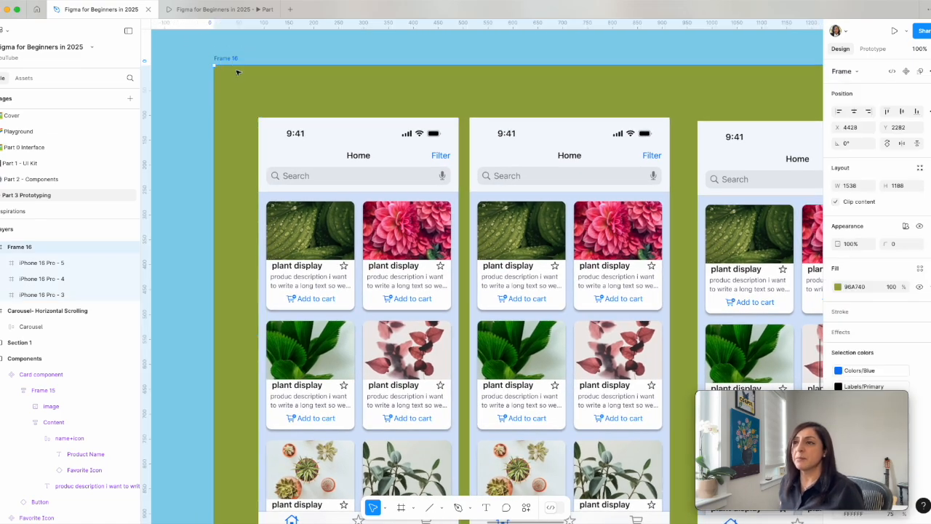
pyautogui.rightClick(237, 76)
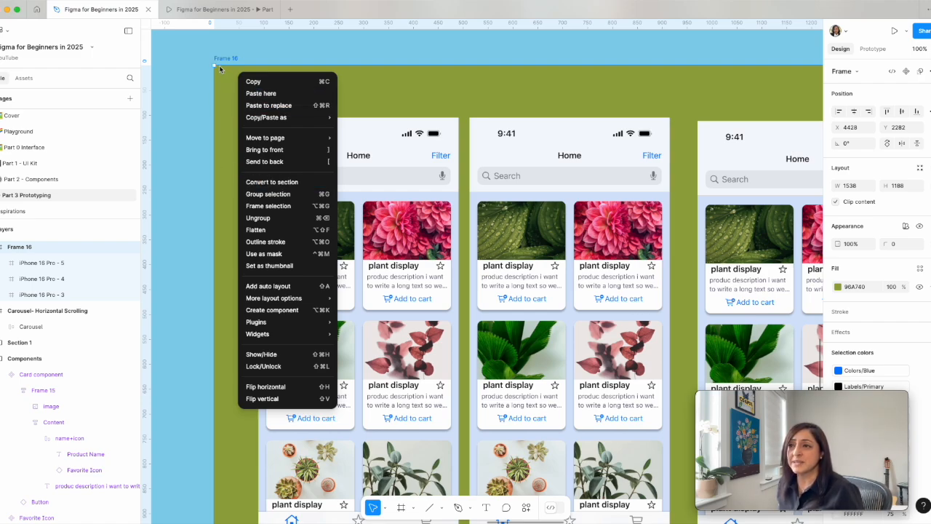
pyautogui.click(271, 183)
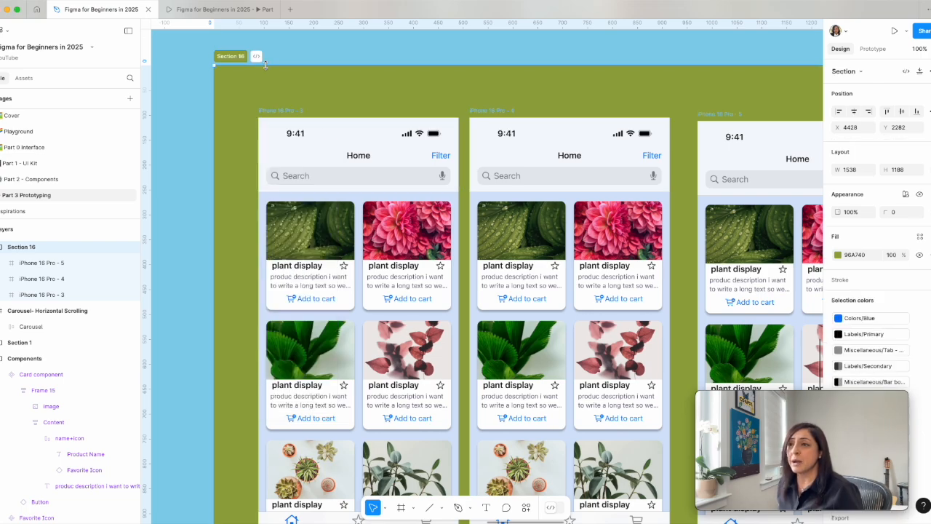
# Step: Rename the first phone frame in the section as Home
pyautogui.click(277, 111)
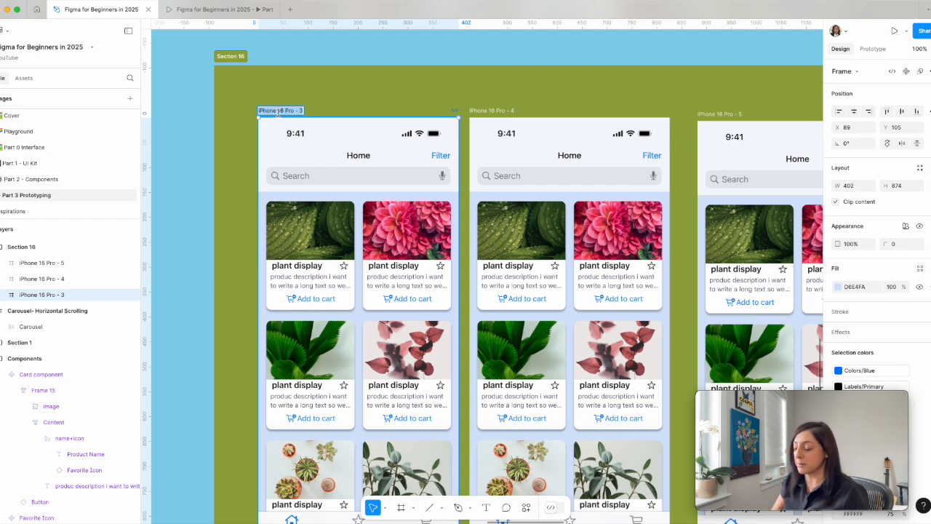
pyautogui.write('Home')
pyautogui.press('Return')
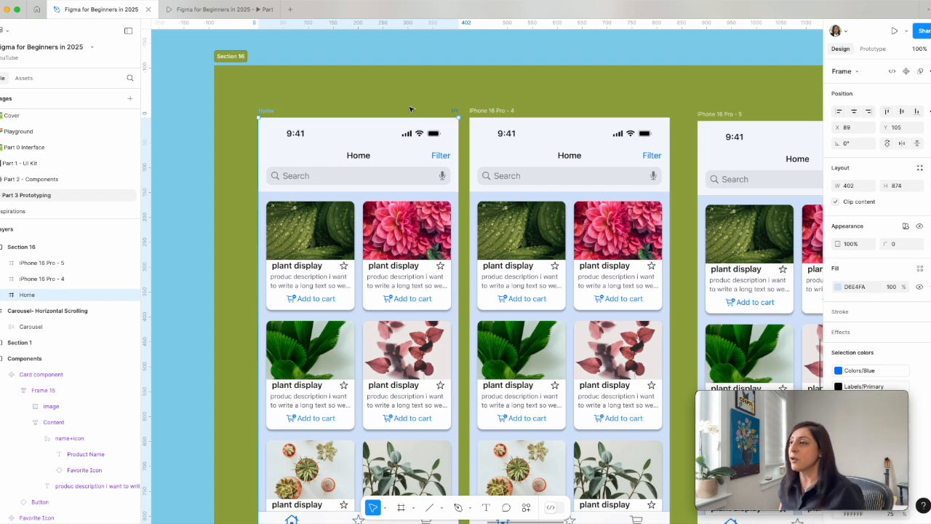
# Step: Rename the second phone frame, iPhone 16 Pro - 4, as Favorites
pyautogui.doubleClick(496, 110)
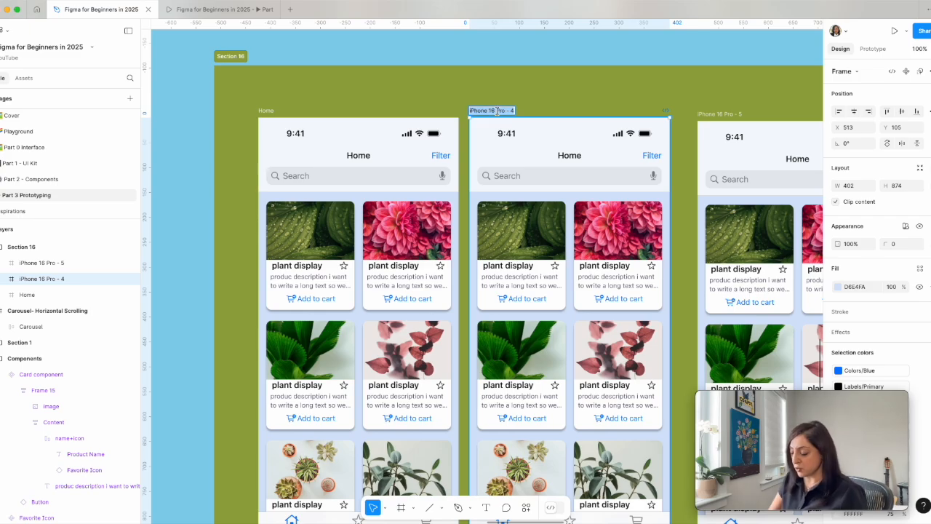
pyautogui.write('Favorites')
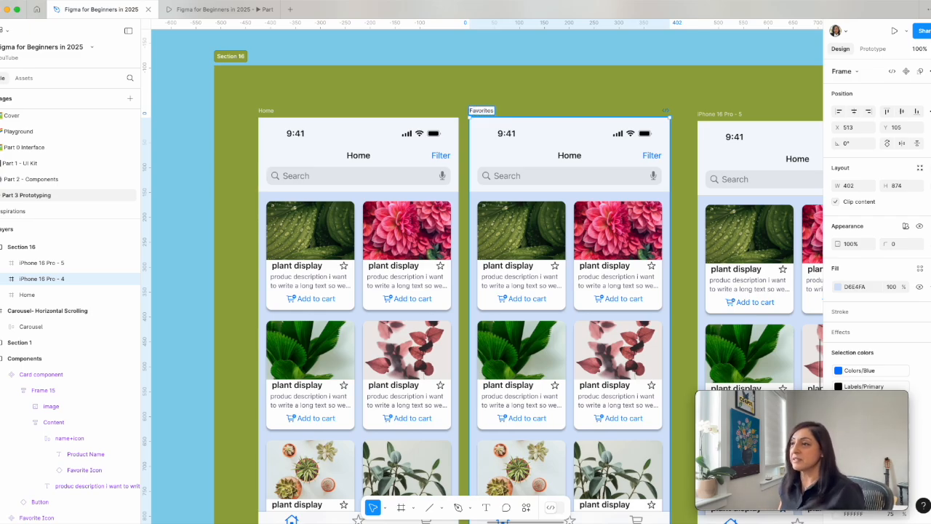
pyautogui.hscroll(2, 515, 107)
pyautogui.click(516, 107)
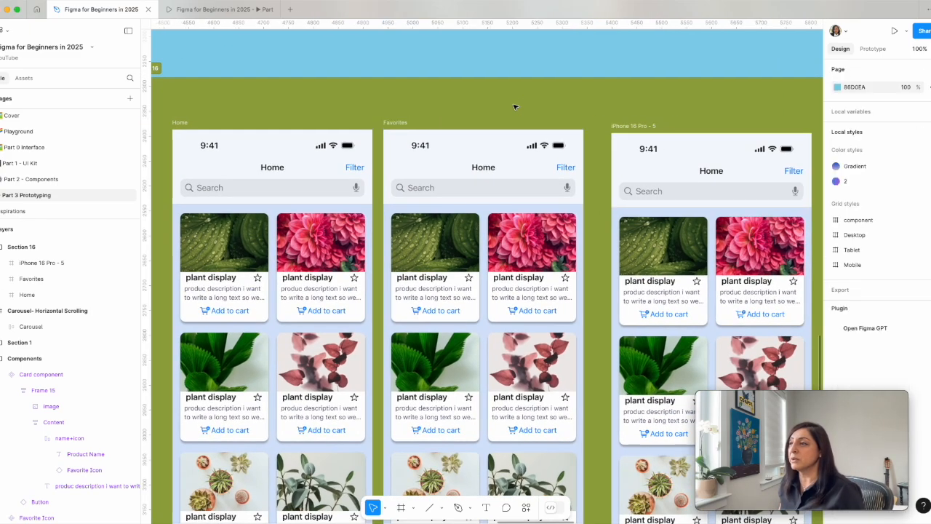
# Step: Rename the third phone frame, iPhone 16 Pro - 5, as Cart
pyautogui.hscroll(3, 536, 144)
pyautogui.click(518, 103)
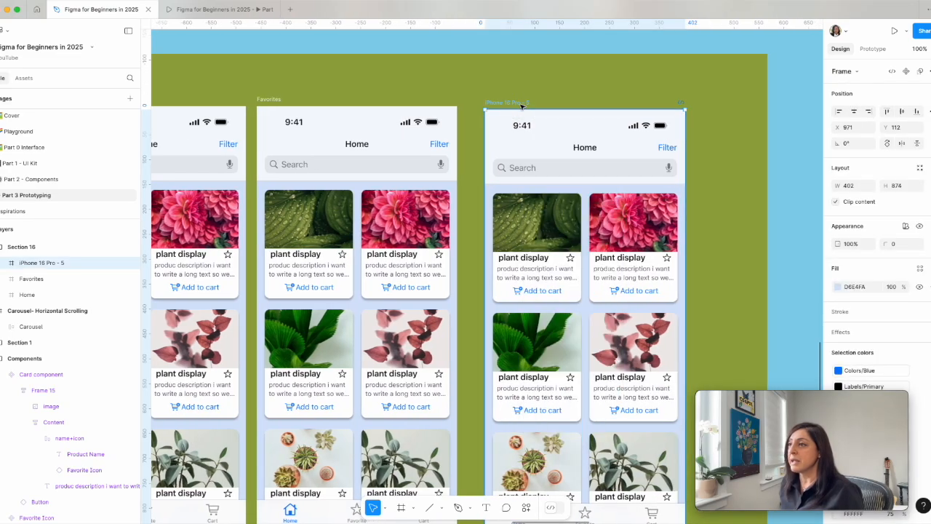
pyautogui.doubleClick(518, 103)
pyautogui.write('Cart')
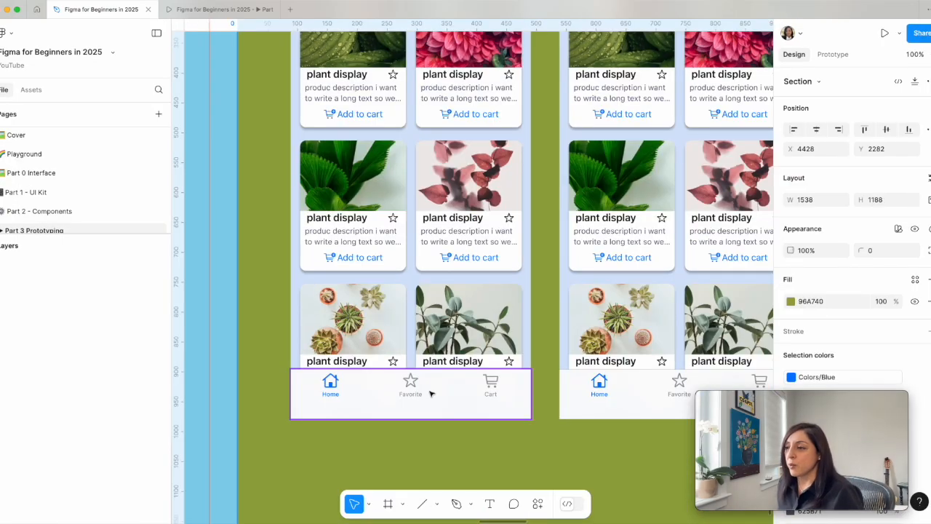
# Step: Set the Selected property of the Favorites frame's tab bar to 2
pyautogui.click(430, 393)
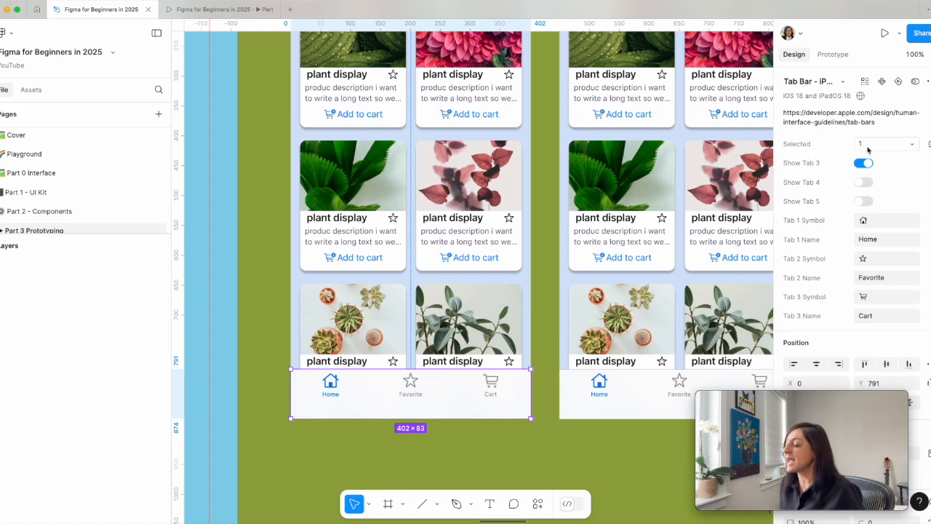
pyautogui.hscroll(5, 640, 276)
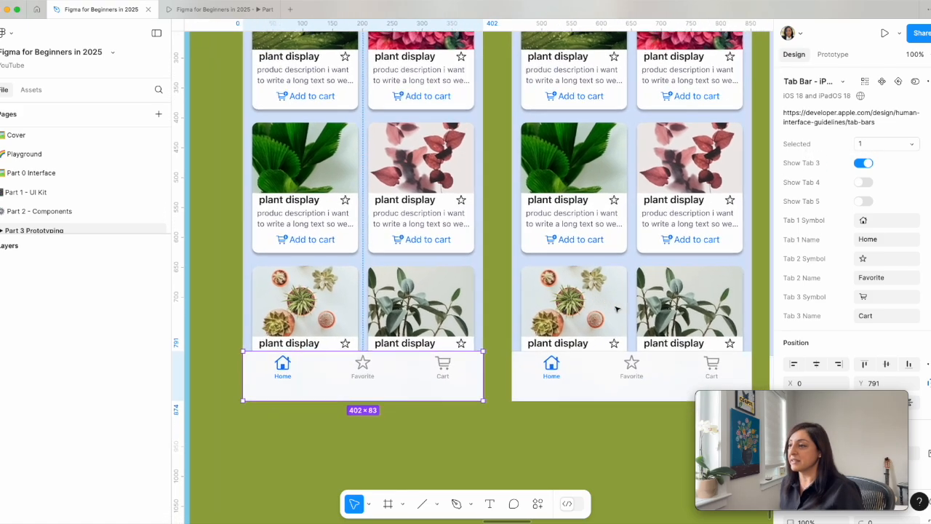
pyautogui.click(579, 327)
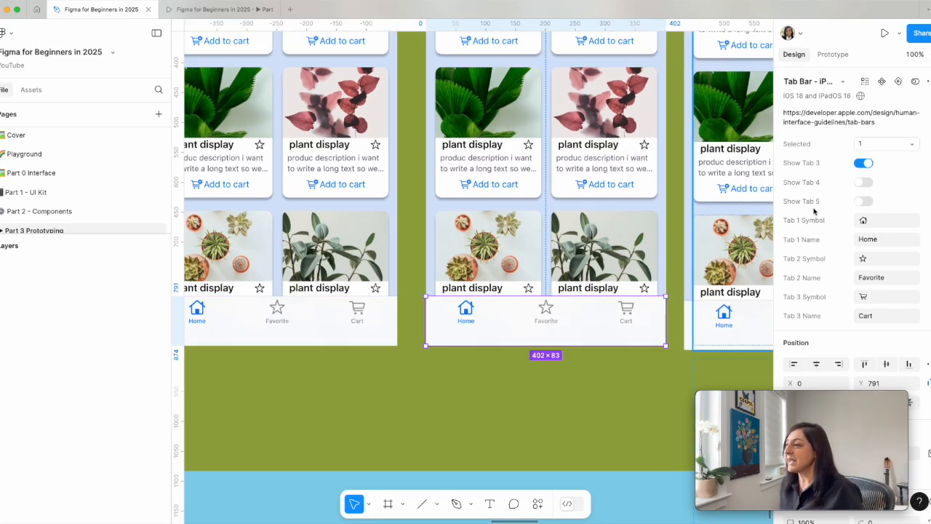
pyautogui.click(881, 145)
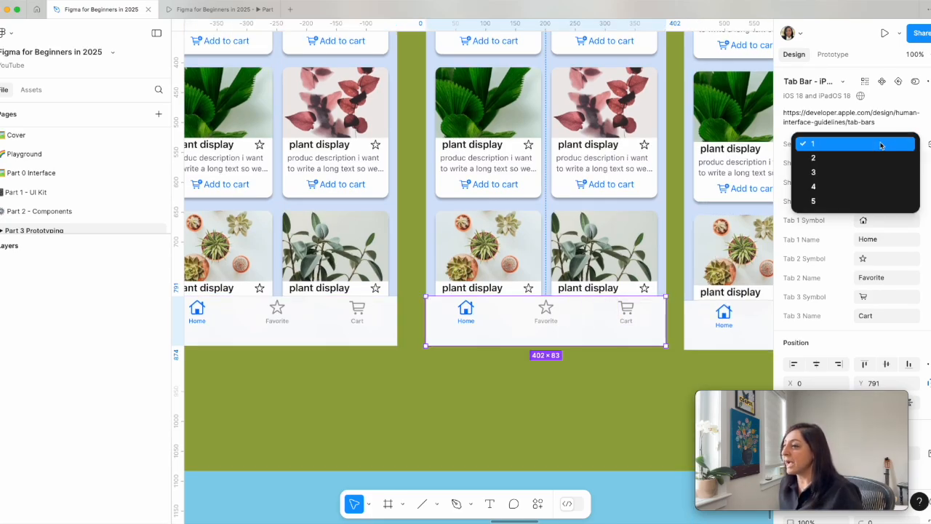
pyautogui.click(851, 157)
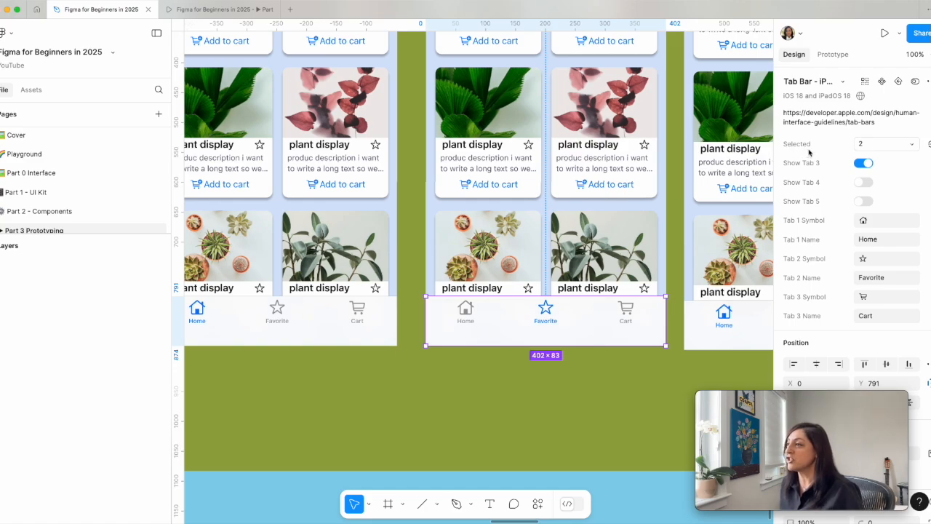
# Step: Nudge the Cart frame's tab bar to about X 1, Y 789 and set its Selected property to 3
pyautogui.hscroll(5, 664, 275)
pyautogui.hscroll(2, 657, 288)
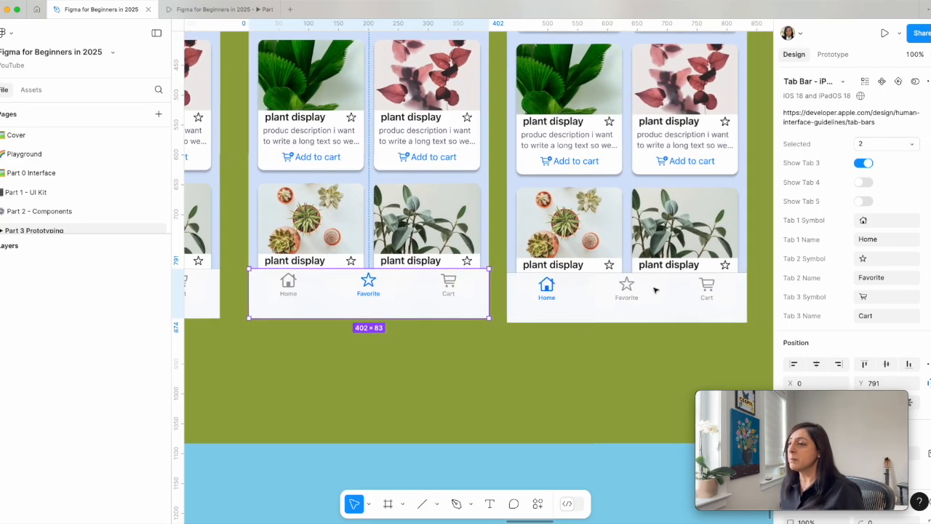
pyautogui.click(638, 297)
pyautogui.moveTo(638, 296); pyautogui.dragTo(638, 292)
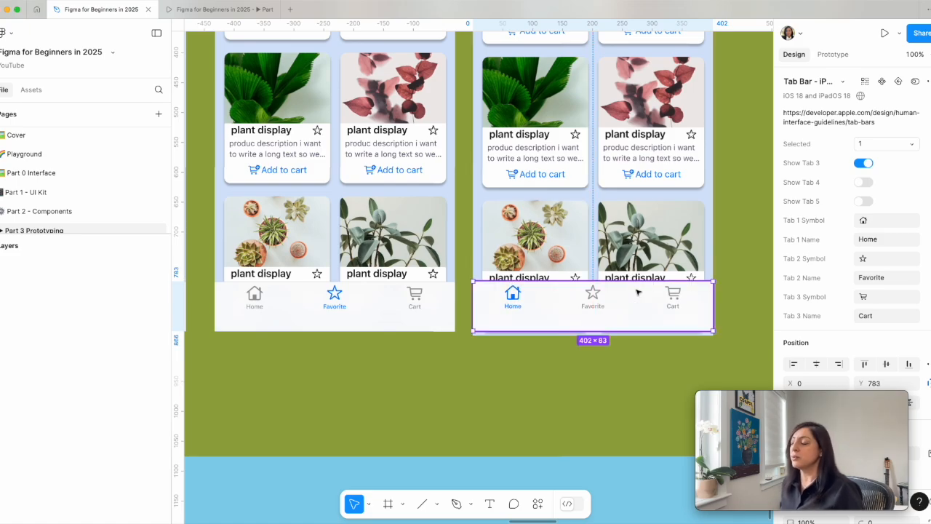
pyautogui.scroll(1, 637, 291)
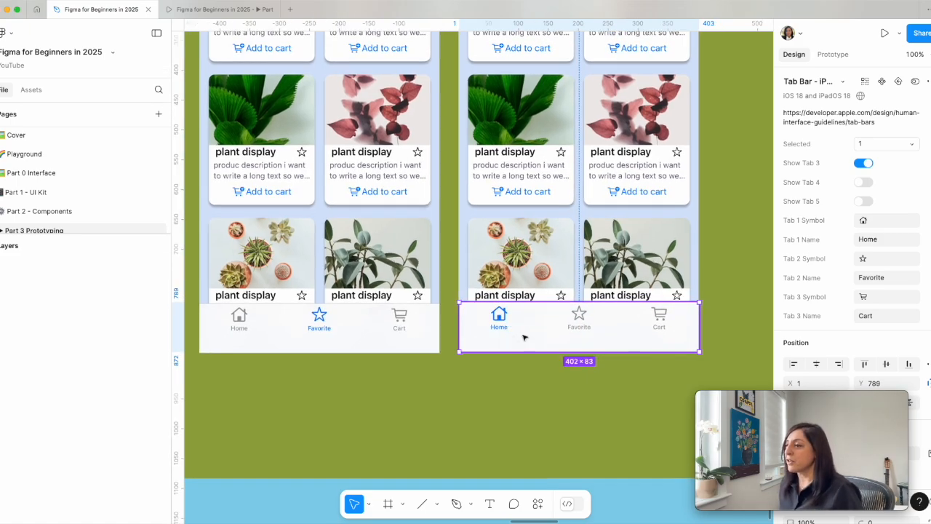
pyautogui.click(870, 146)
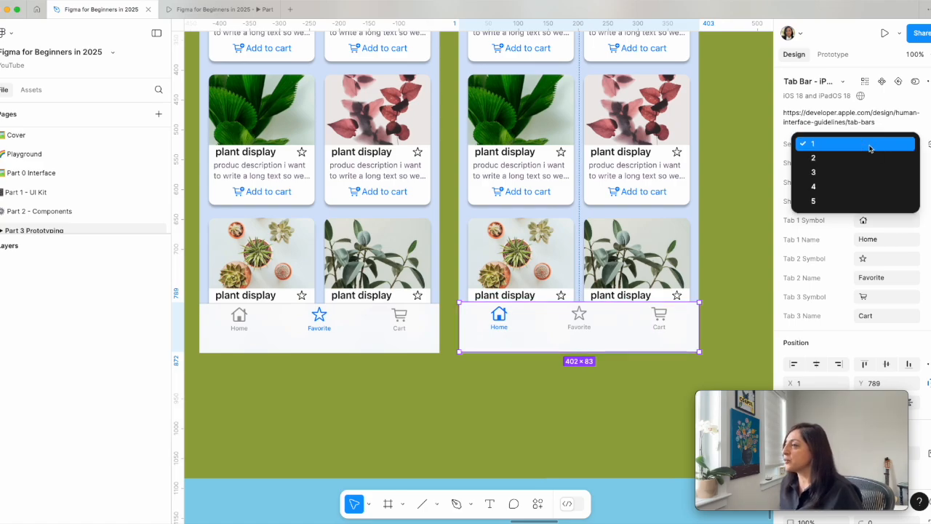
pyautogui.click(831, 172)
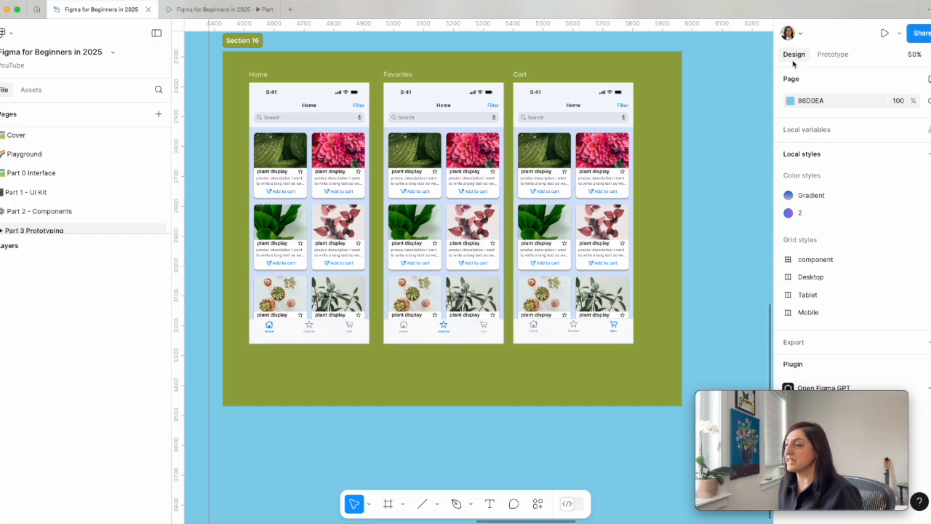
# Step: Switch to prototyping mode and bring the Home frame's tab bar into close view for wiring
pyautogui.click(836, 56)
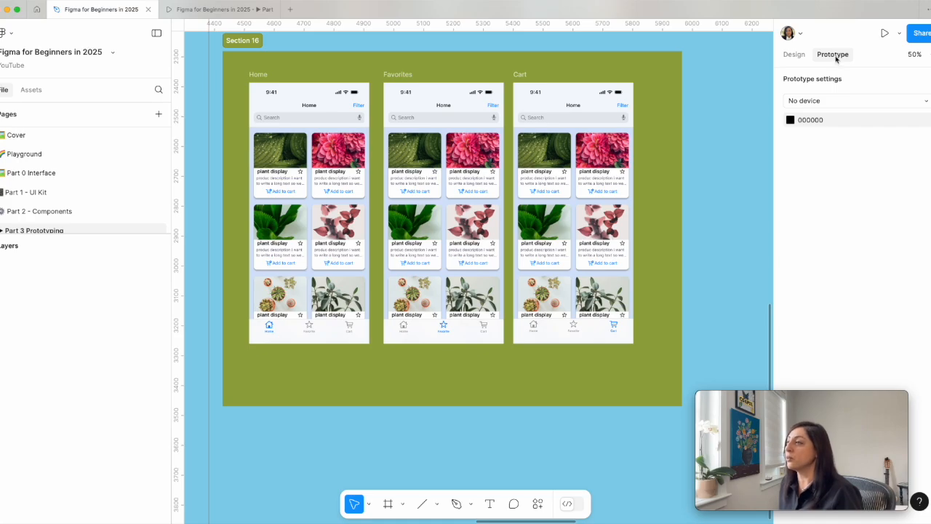
pyautogui.click(312, 339)
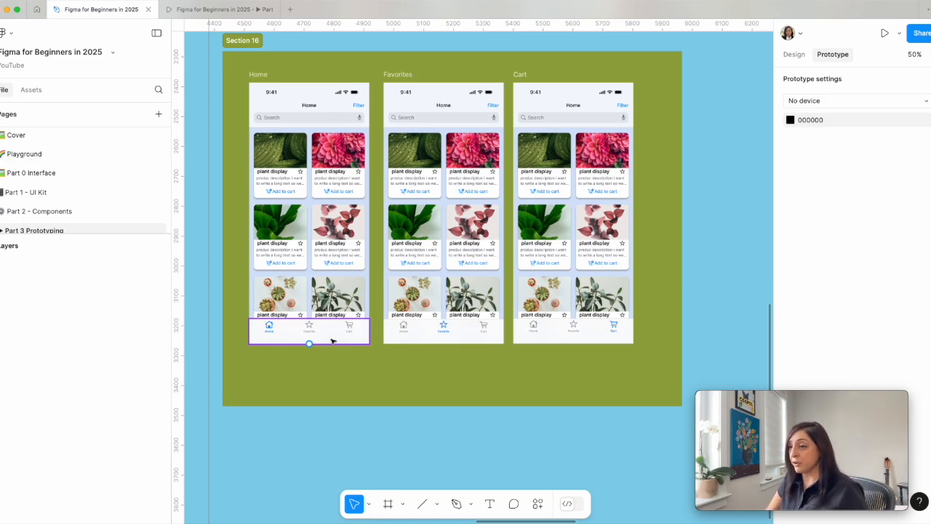
pyautogui.press('super+plus')
pyautogui.hscroll(-4, 342, 340)
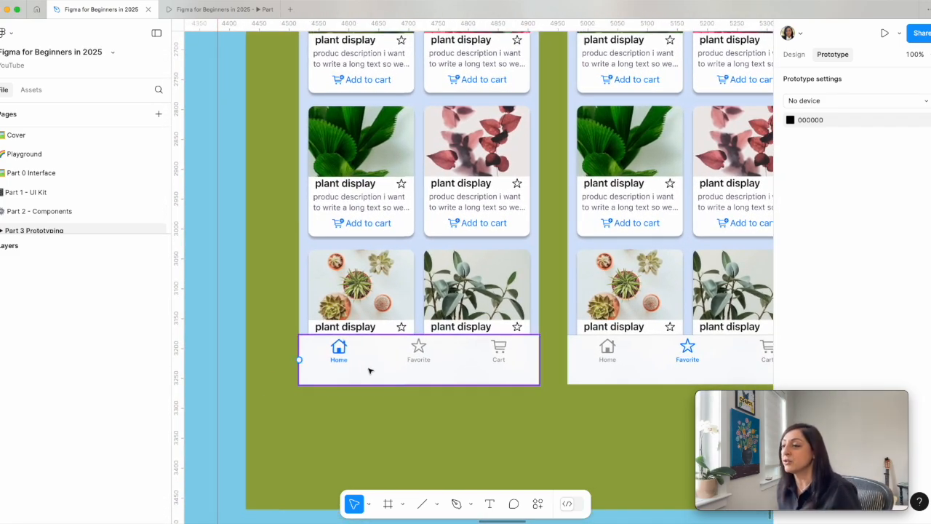
pyautogui.scroll(5, 369, 371)
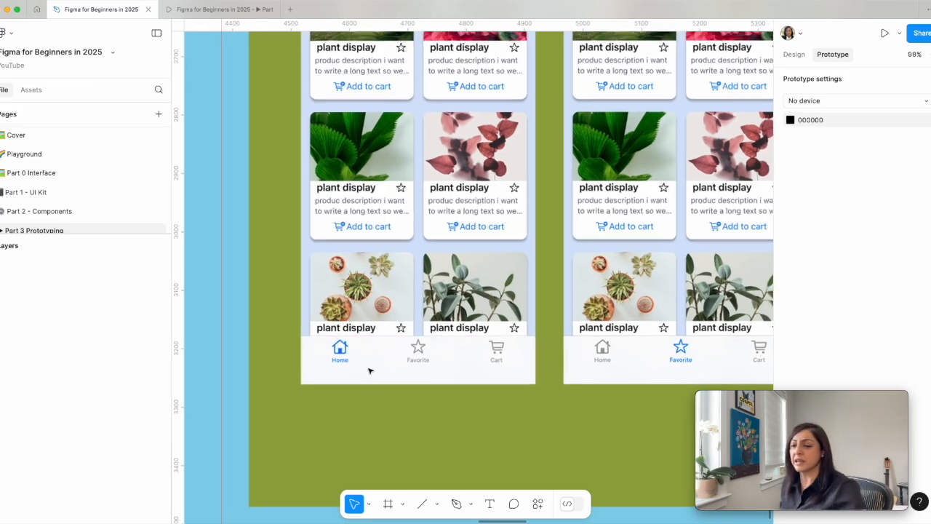
pyautogui.scroll(-5, 368, 371)
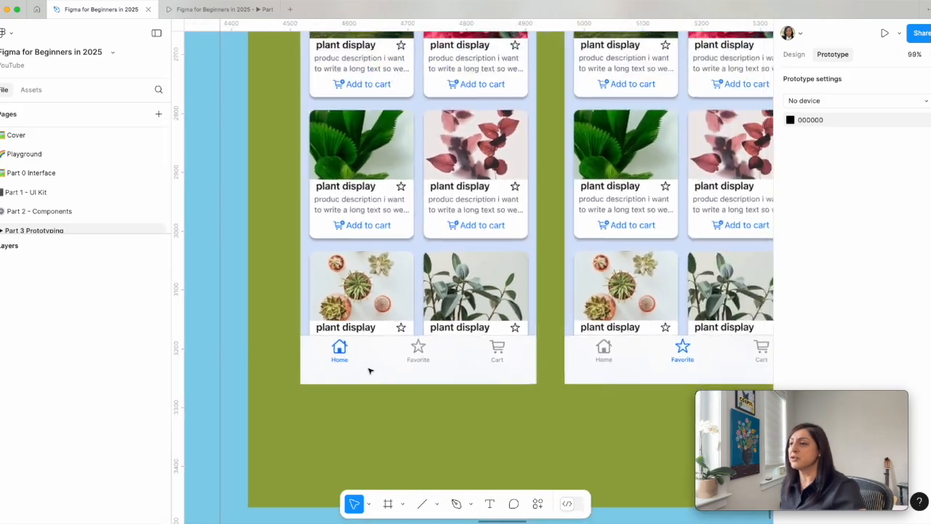
pyautogui.scroll(4, 369, 371)
pyautogui.scroll(1, 369, 371)
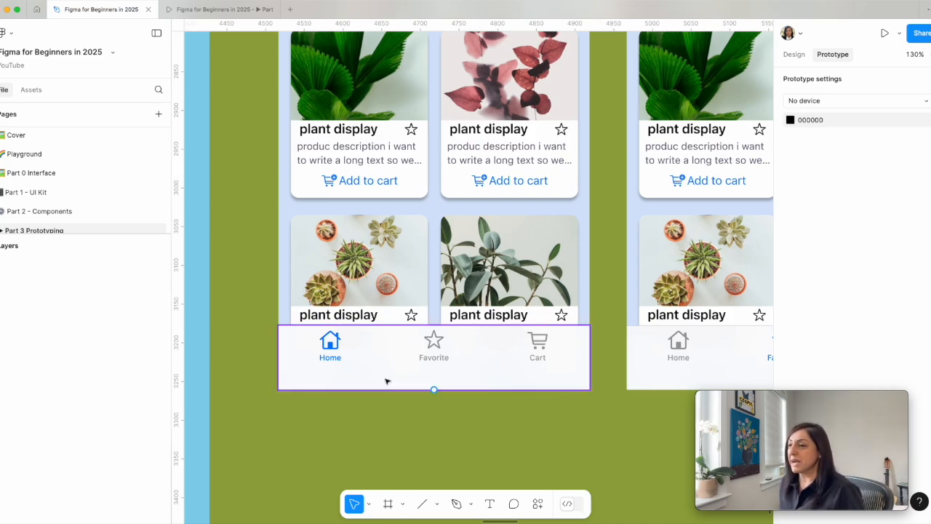
pyautogui.click(386, 381)
pyautogui.scroll(-1, 437, 393)
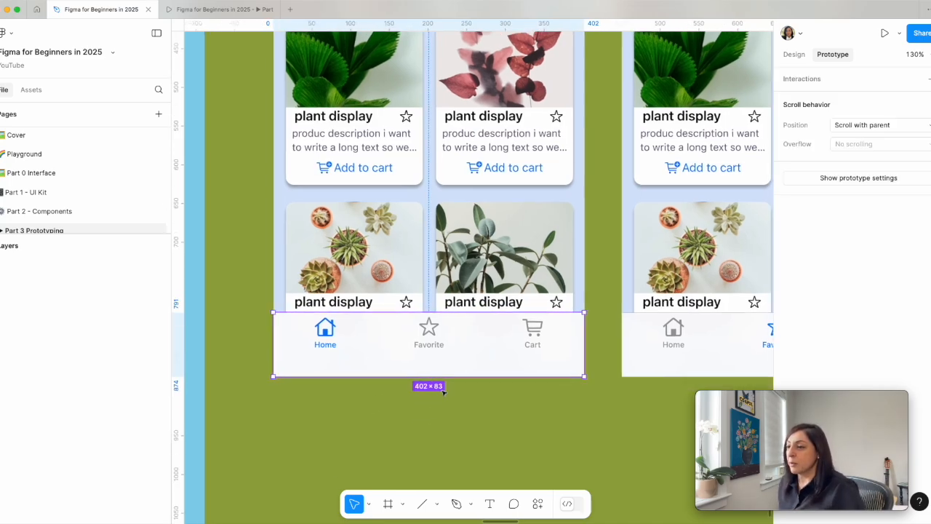
pyautogui.scroll(-2, 429, 390)
pyautogui.hscroll(1, 430, 390)
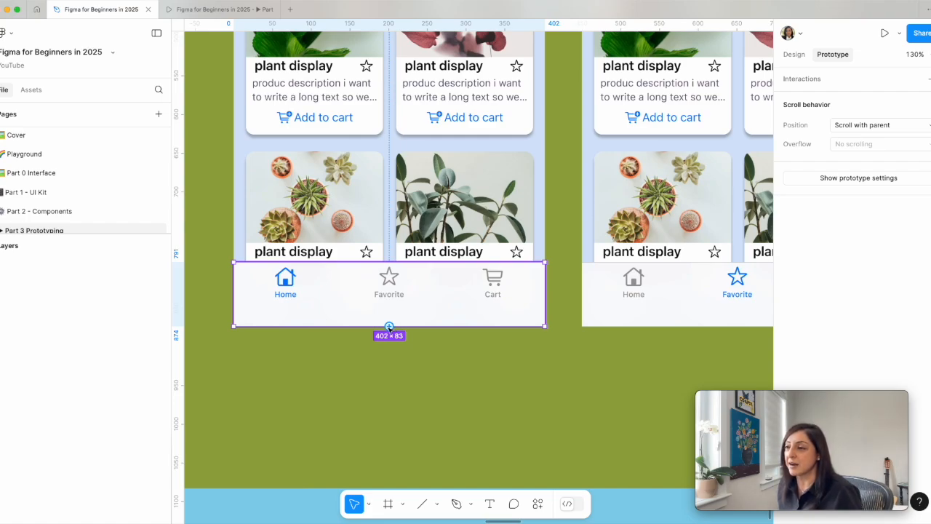
pyautogui.moveTo(390, 327); pyautogui.dragTo(611, 398)
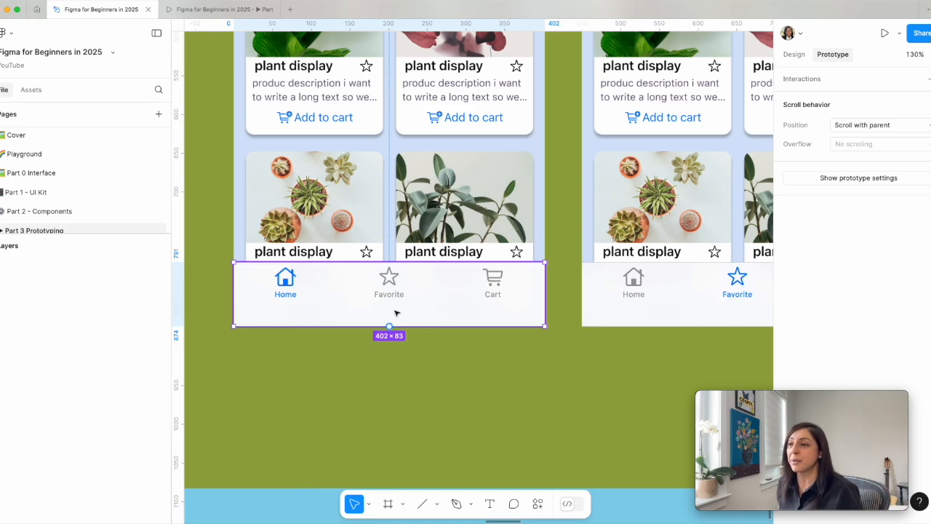
# Step: Connect the Favorite tab in the Home frame's tab bar to the Favorites frame with an On click, Navigate to interaction
pyautogui.hscroll(3, 299, 294)
pyautogui.doubleClick(308, 303)
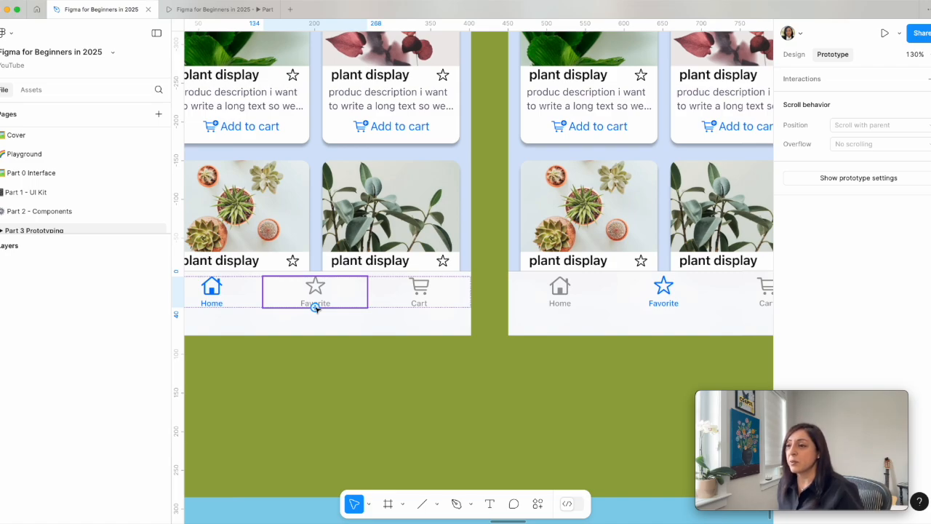
pyautogui.moveTo(315, 307); pyautogui.dragTo(600, 309)
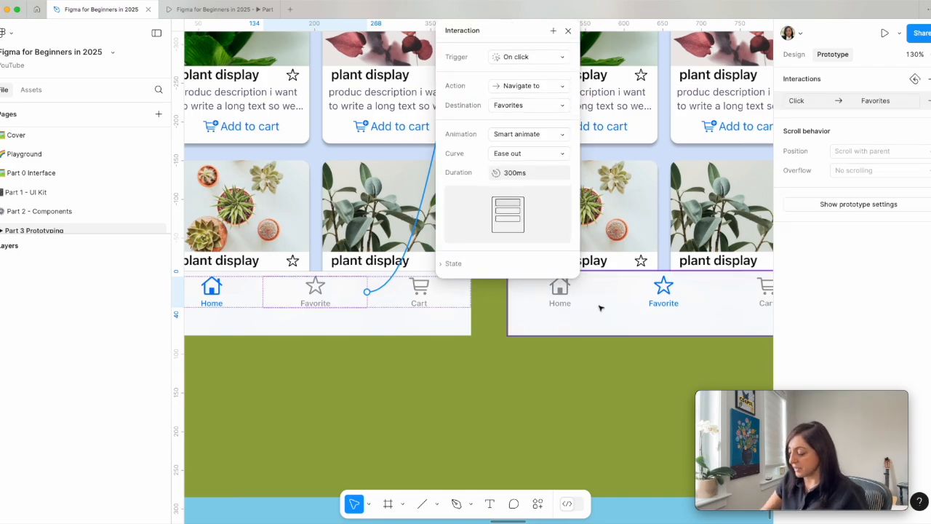
pyautogui.hotkey('shift', '1')
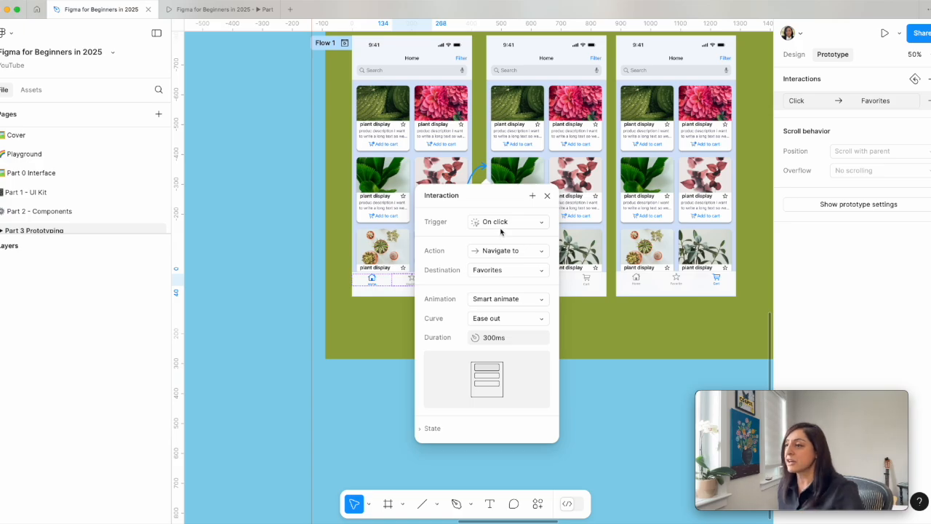
pyautogui.scroll(1, 500, 231)
pyautogui.scroll(5, 501, 232)
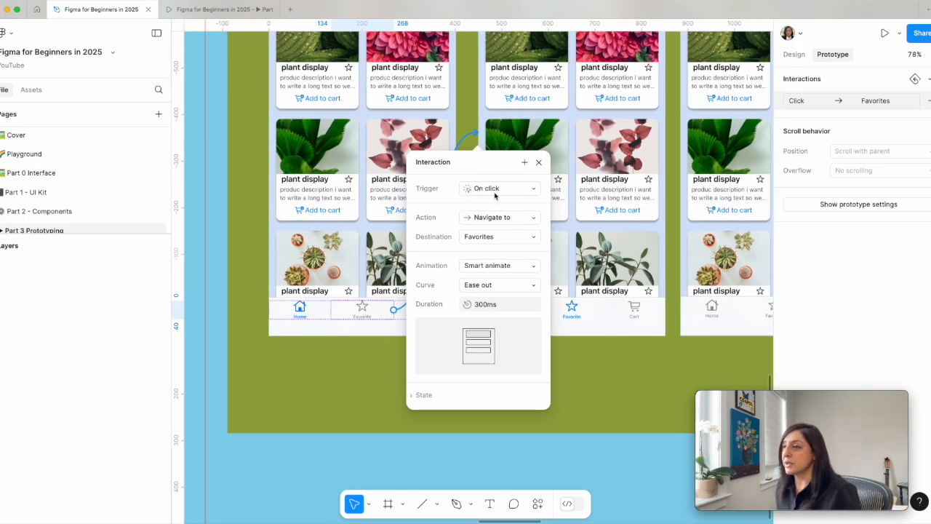
# Step: Keep Favorites as the interaction's destination and set its animation to Instant
pyautogui.click(494, 240)
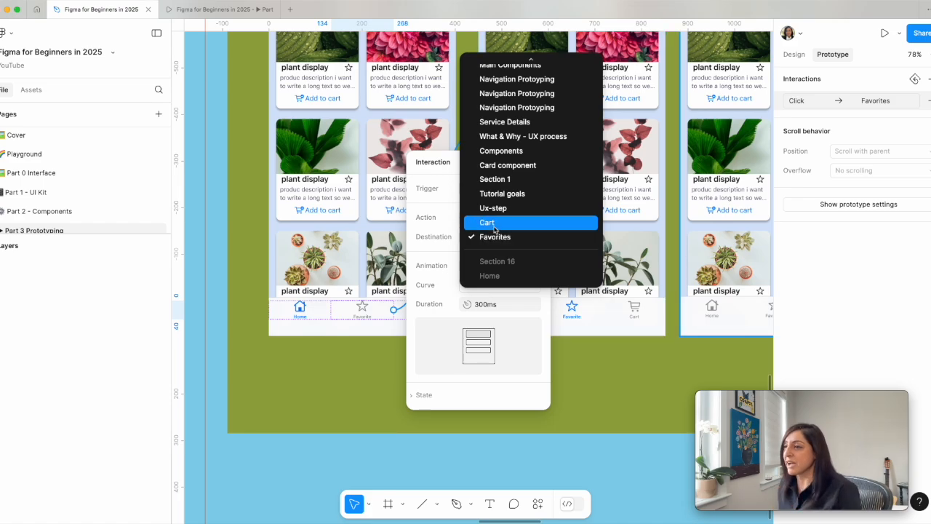
pyautogui.click(496, 238)
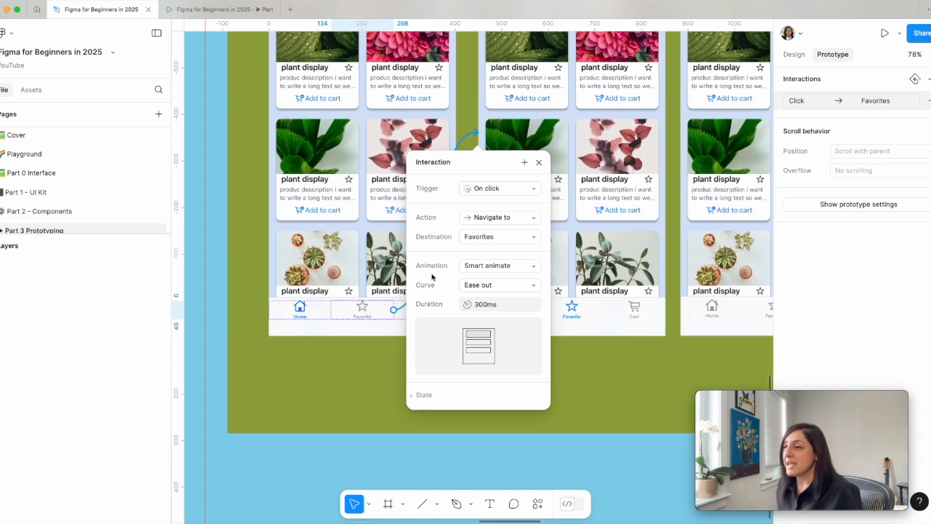
pyautogui.scroll(3, 432, 277)
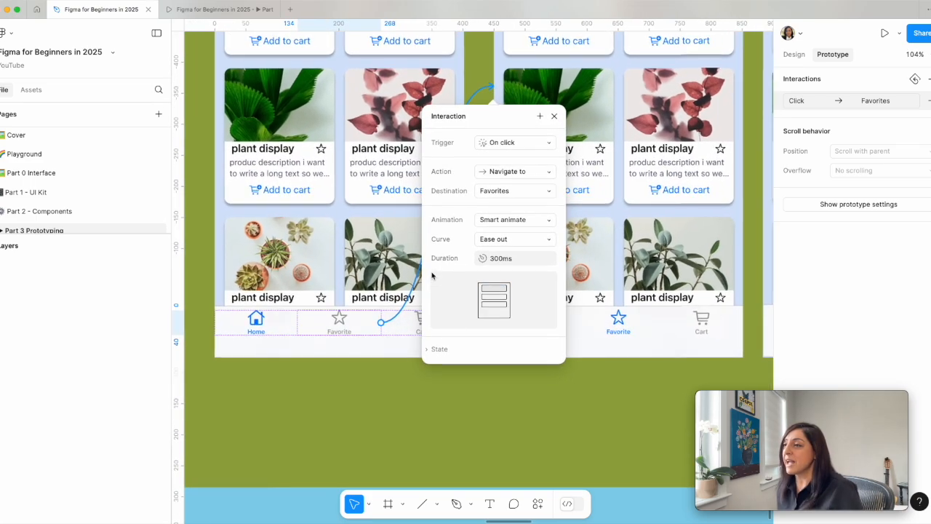
pyautogui.scroll(1, 432, 276)
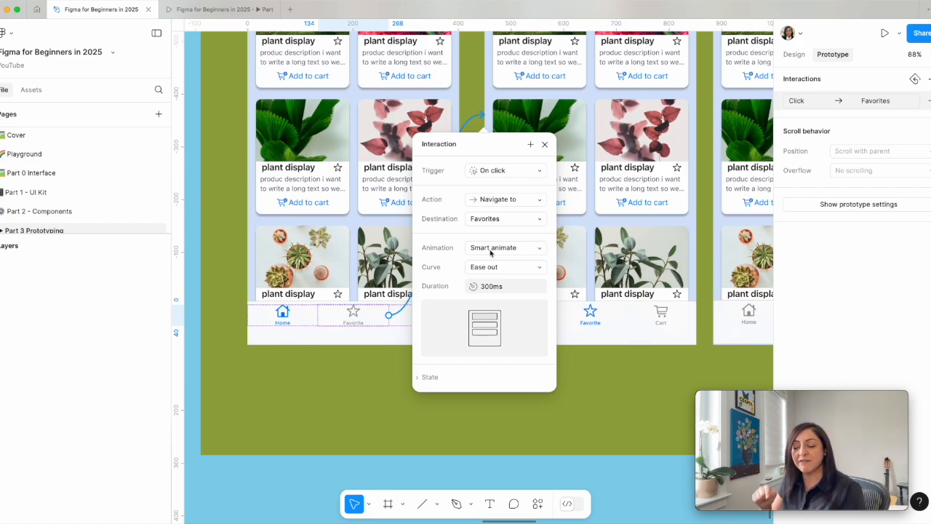
pyautogui.click(491, 250)
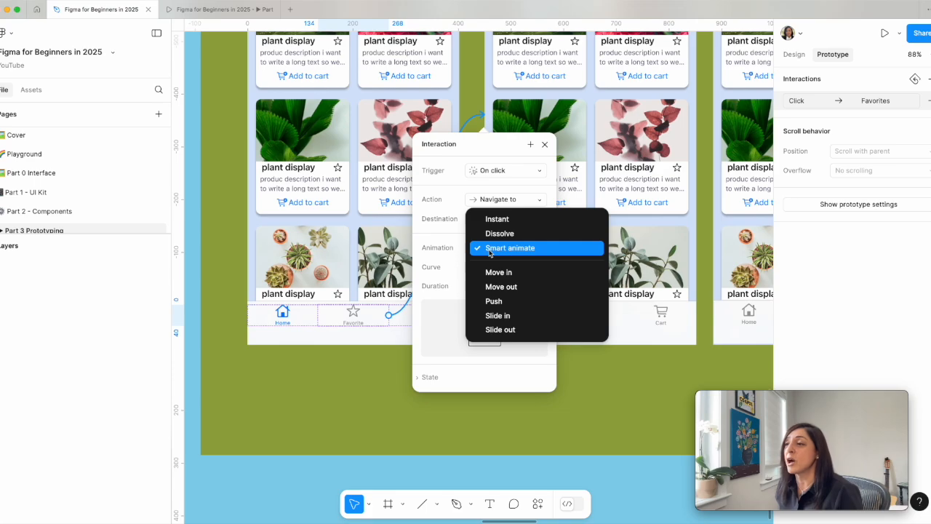
pyautogui.click(497, 219)
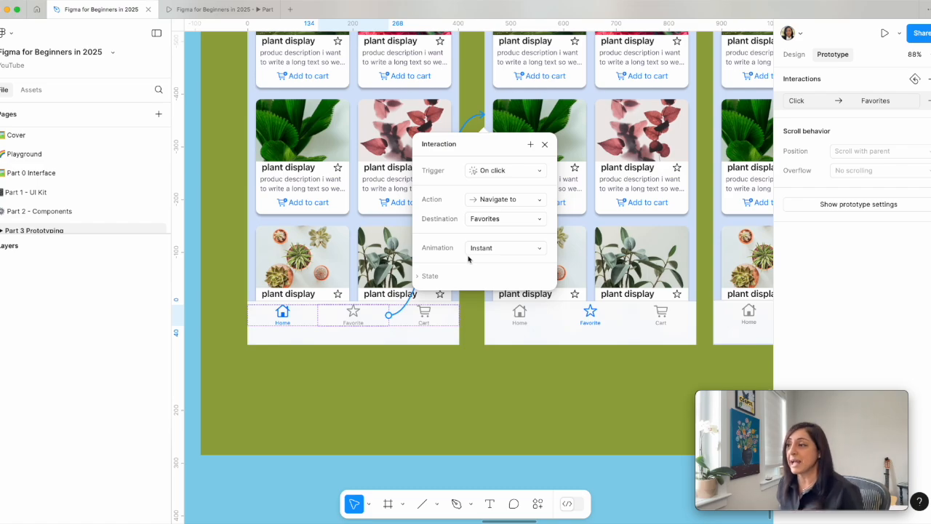
pyautogui.click(485, 376)
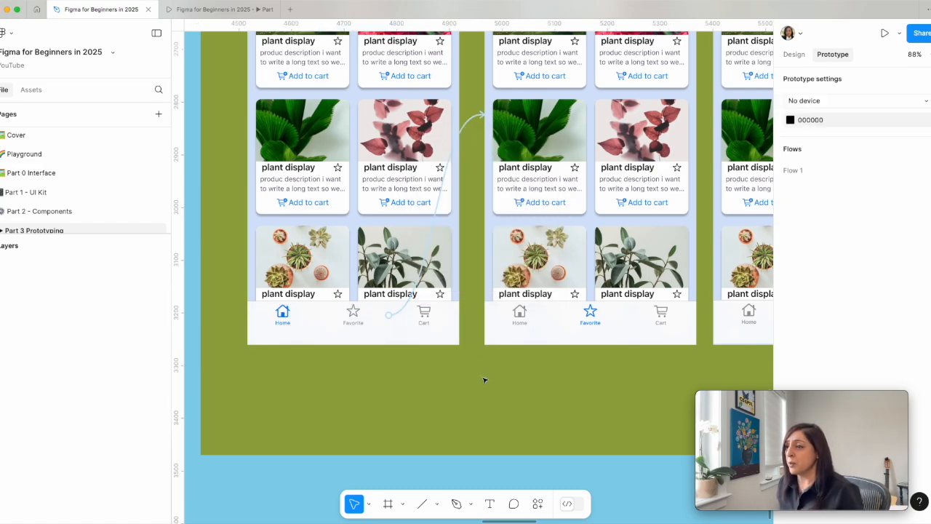
# Step: Connect the Favorite tab in the Favorites frame's tab bar to the Cart frame with an On click, Navigate to, Instant interaction
pyautogui.hscroll(2, 581, 359)
pyautogui.hscroll(3, 580, 359)
pyautogui.scroll(1, 581, 360)
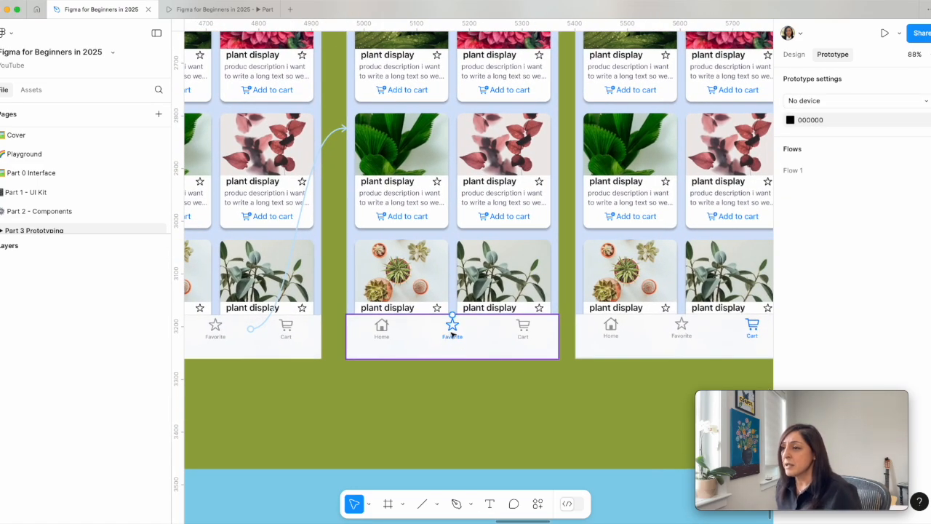
pyautogui.click(452, 326)
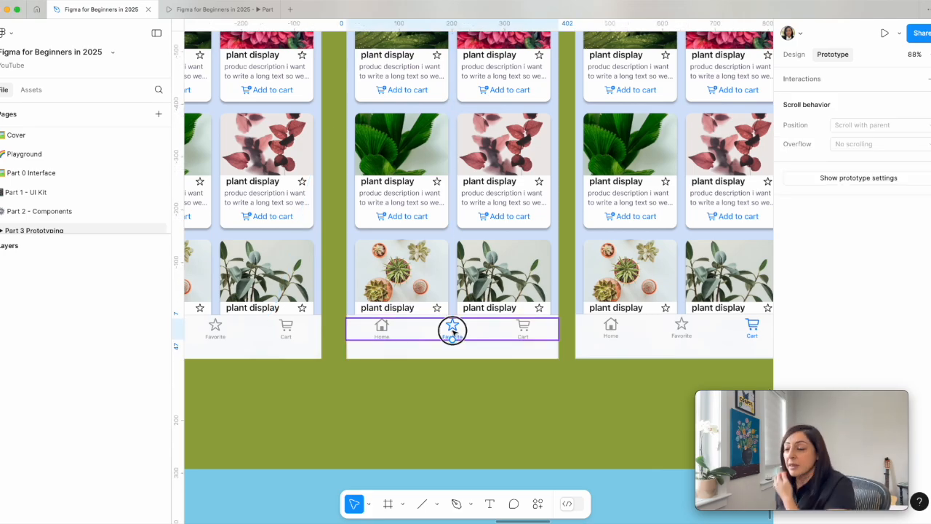
pyautogui.click(453, 331)
pyautogui.moveTo(488, 329); pyautogui.dragTo(582, 315)
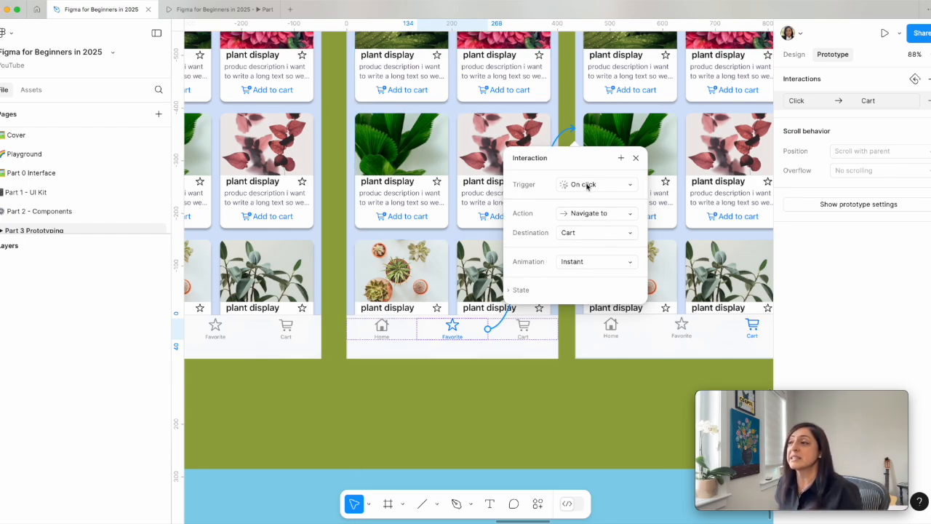
pyautogui.click(636, 158)
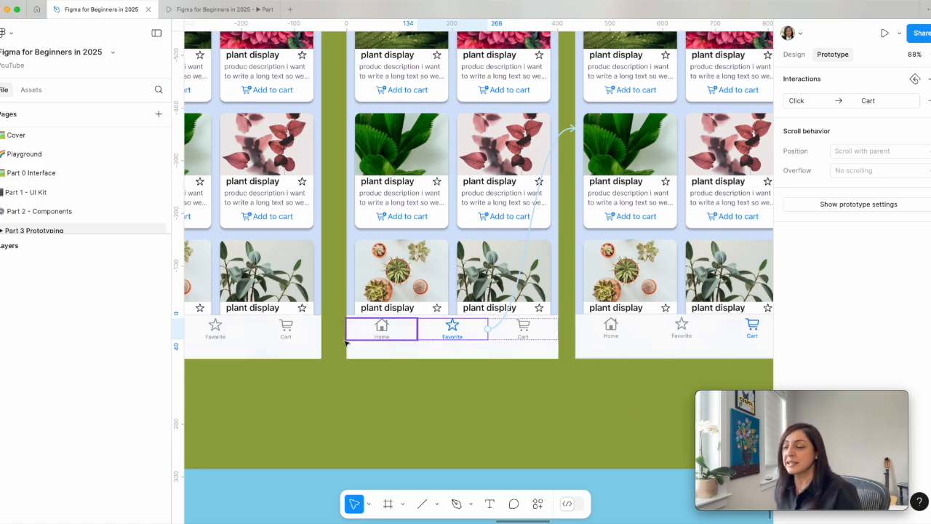
pyautogui.hscroll(-2, 284, 361)
pyautogui.hscroll(-3, 284, 361)
pyautogui.scroll(1, 284, 361)
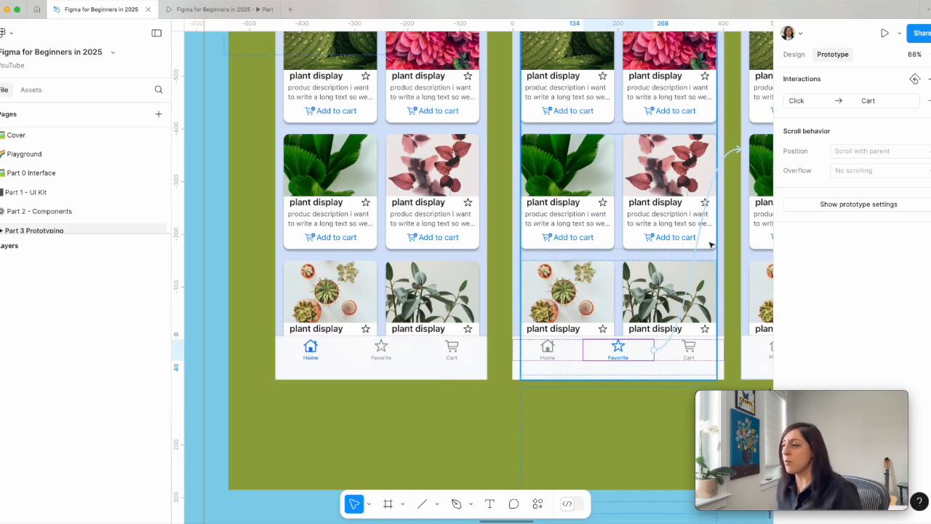
pyautogui.hscroll(8, 617, 318)
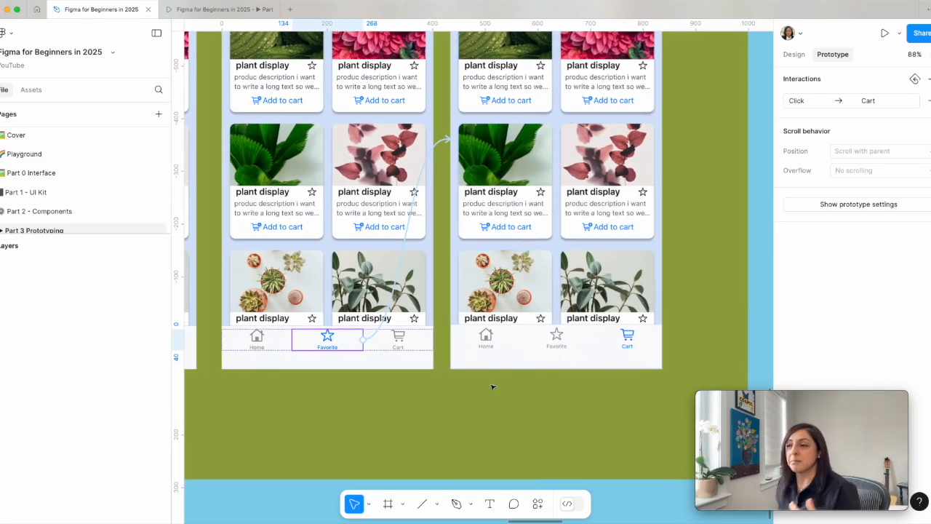
pyautogui.hscroll(-2, 491, 387)
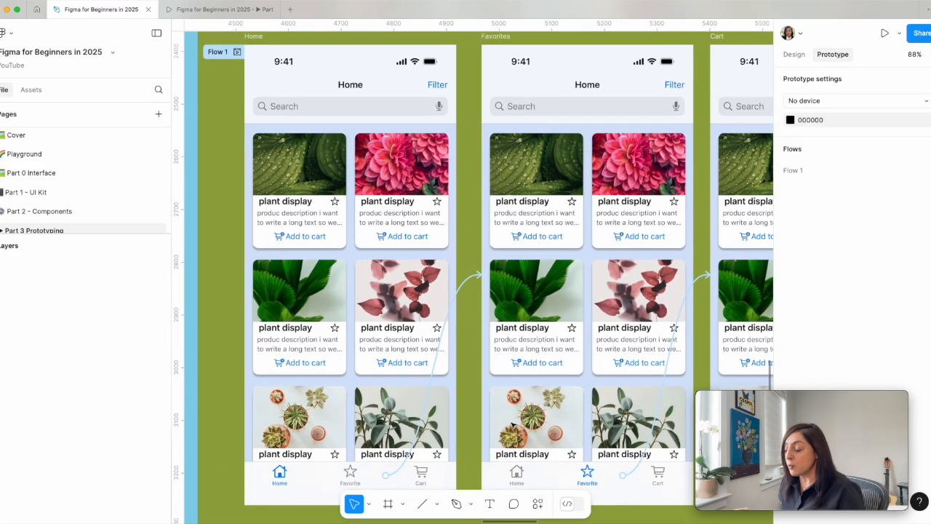
# Step: Rename the flow starting point on the Home frame as Tab navigation
pyautogui.hotkey('shift', '1')
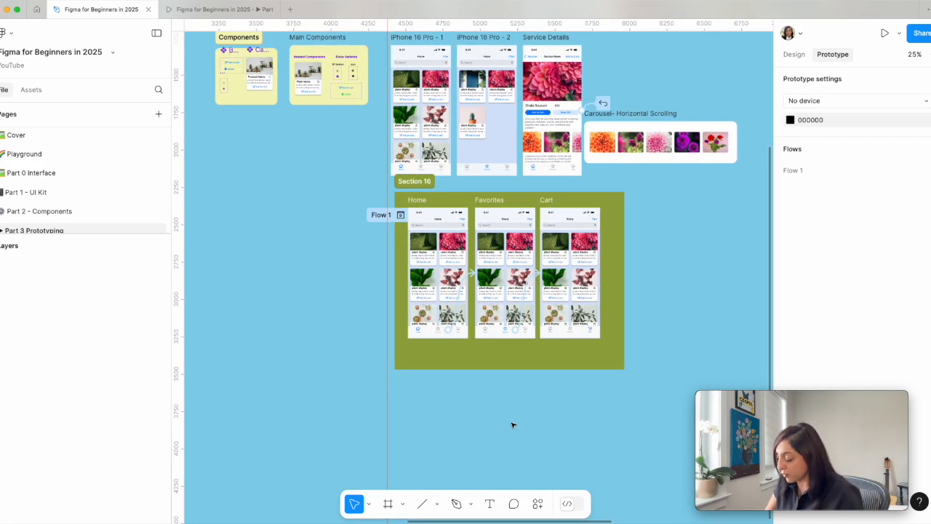
pyautogui.hotkey('shift', '=')
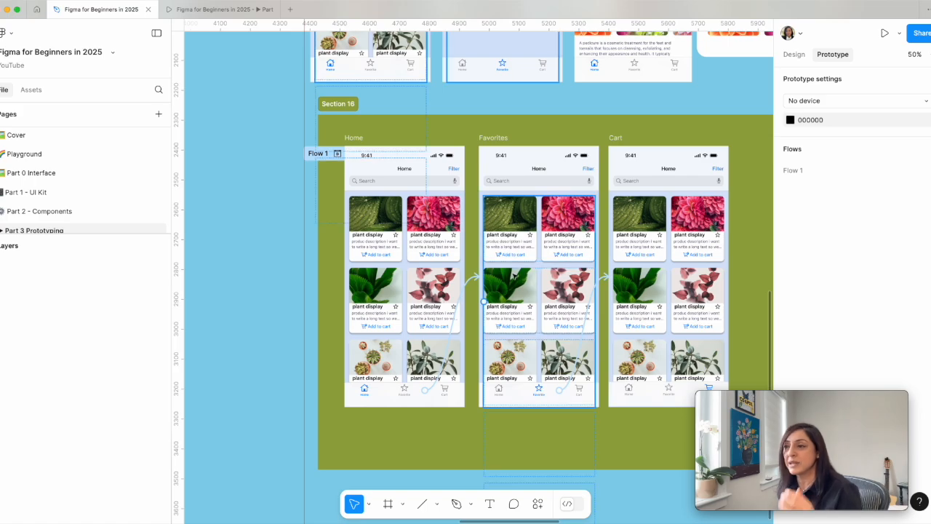
pyautogui.click(318, 155)
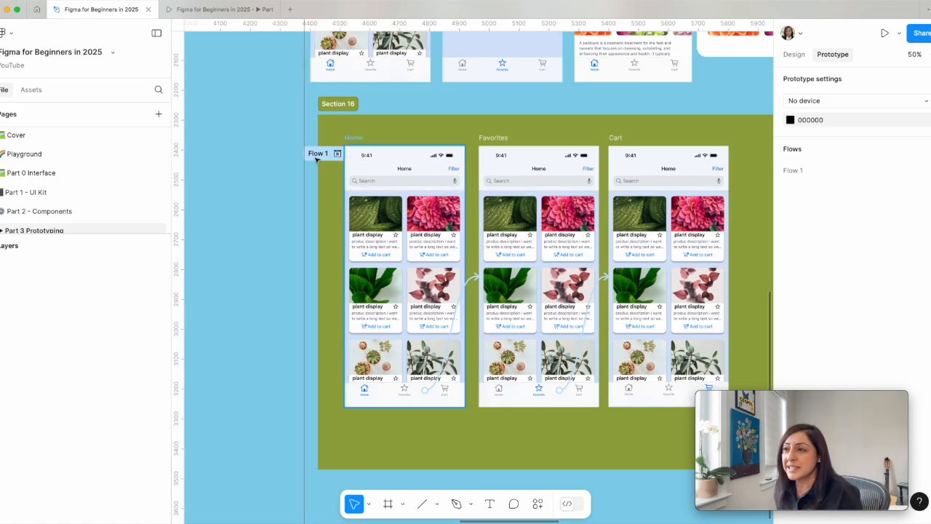
pyautogui.click(317, 156)
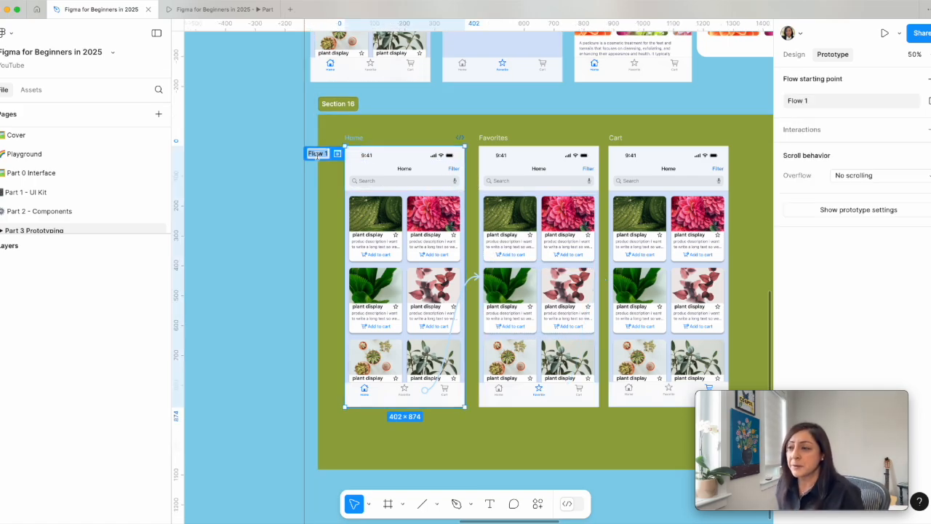
pyautogui.press('super+equal')
pyautogui.hscroll(-2, 319, 158)
pyautogui.scroll(2, 318, 158)
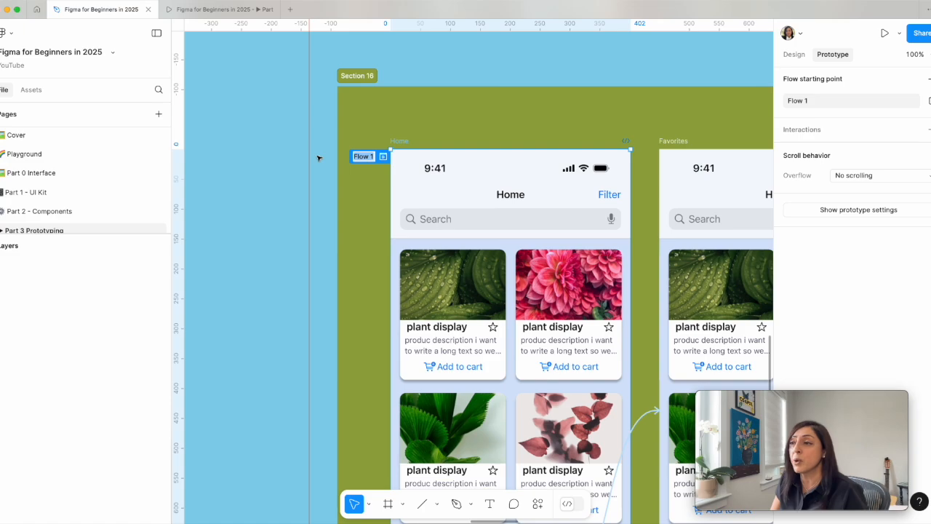
pyautogui.write('Tab navigation')
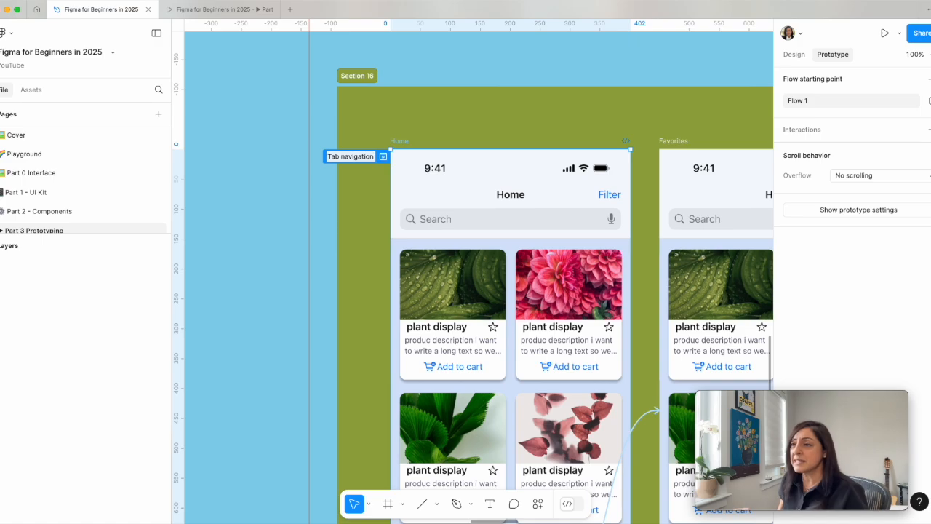
pyautogui.click(352, 188)
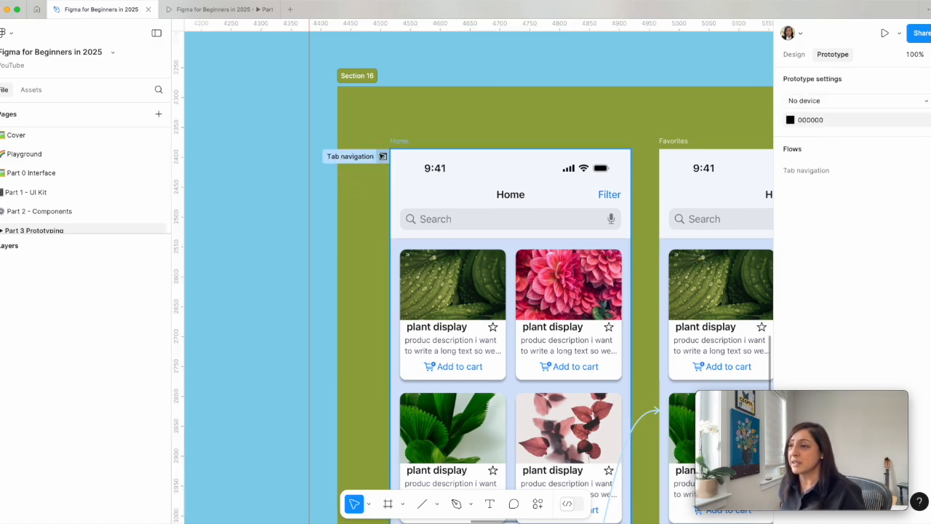
# Step: Preview the prototype and try the Fit width and height and Fill screen scaling options
pyautogui.click(885, 34)
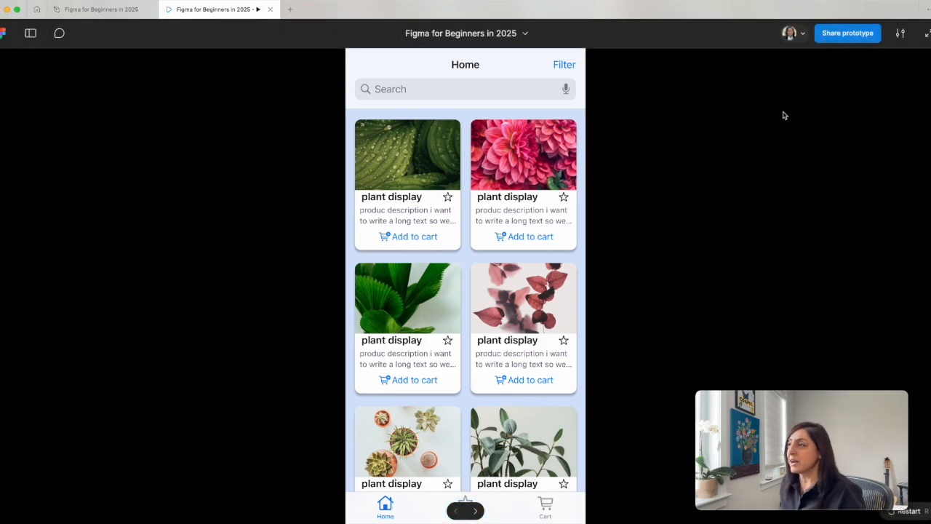
pyautogui.click(901, 34)
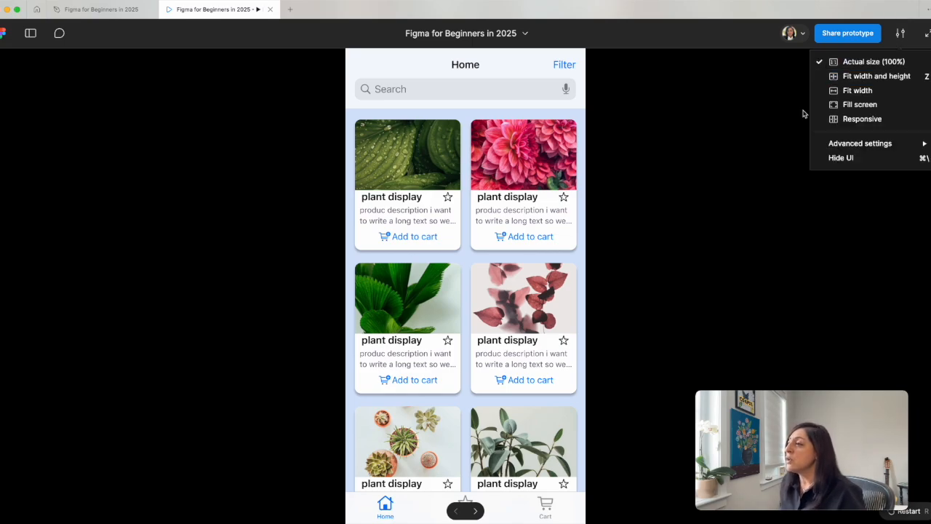
pyautogui.click(850, 77)
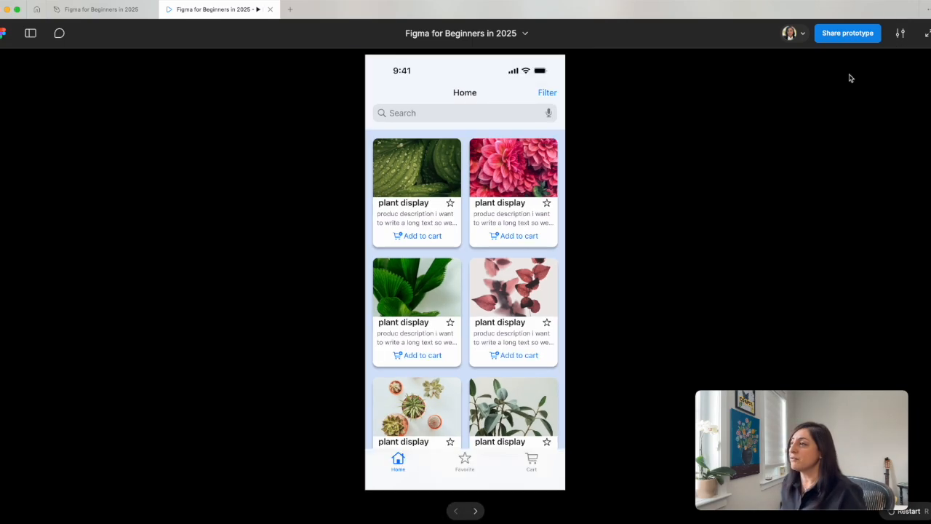
pyautogui.click(900, 33)
pyautogui.click(864, 104)
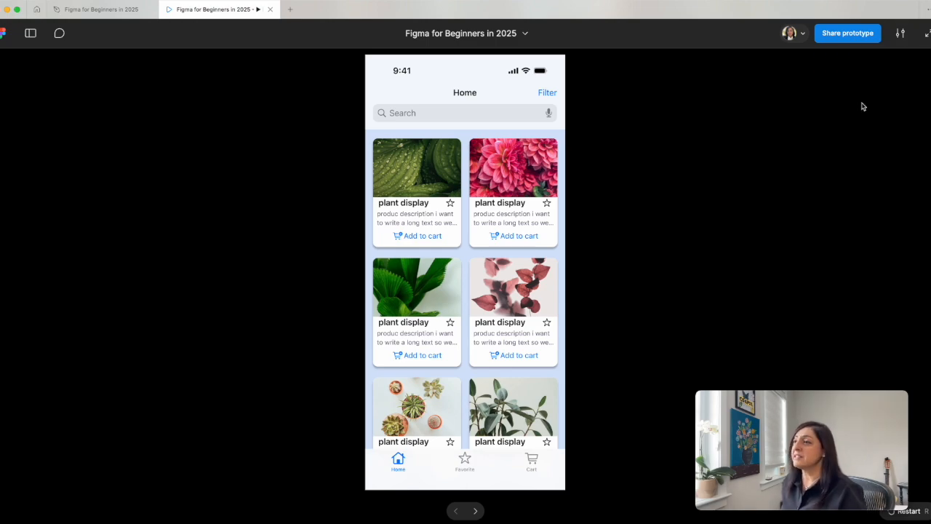
# Step: Try the Fit width and Responsive scaling options in the preview, ending with Actual size (100%)
pyautogui.click(900, 33)
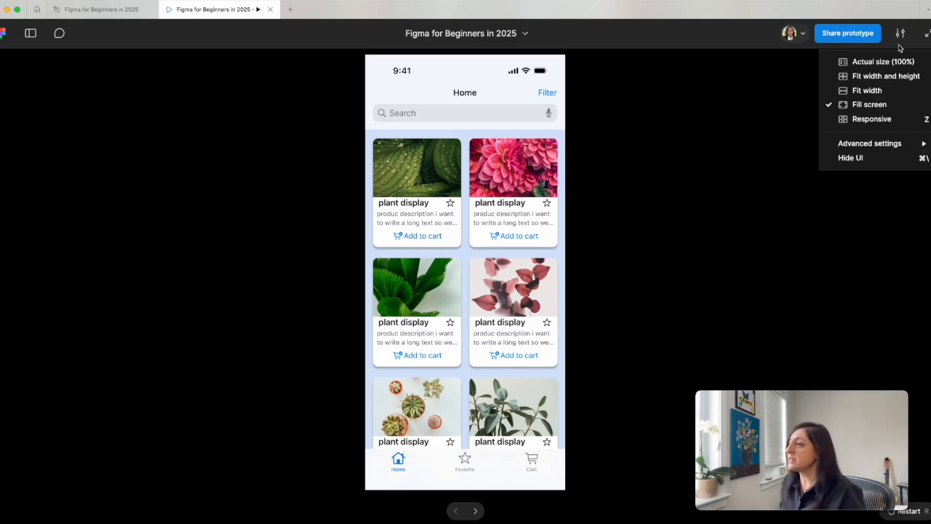
pyautogui.click(859, 92)
pyautogui.click(900, 33)
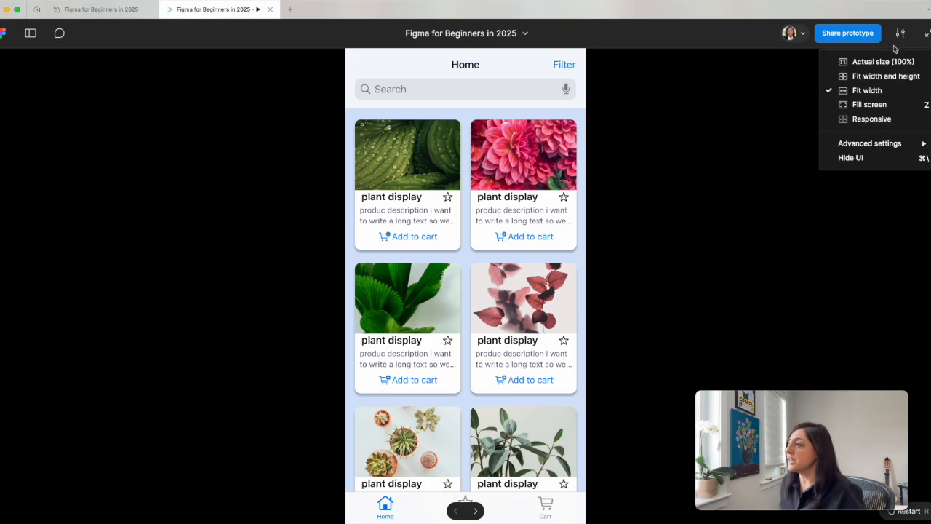
pyautogui.click(863, 122)
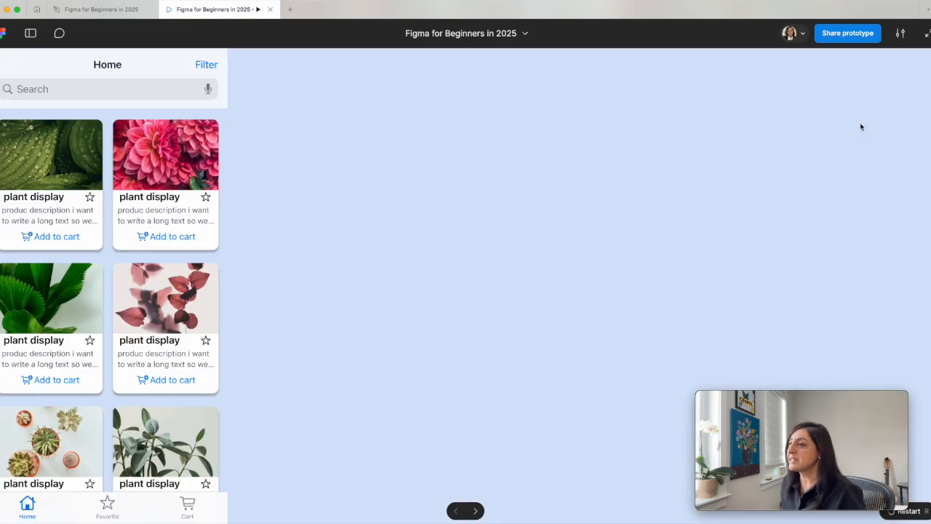
pyautogui.click(900, 32)
pyautogui.click(874, 62)
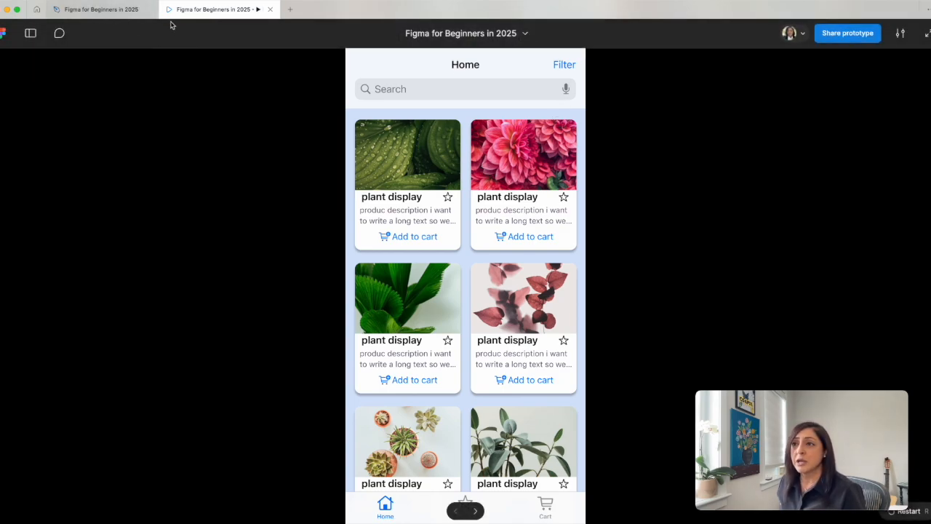
# Step: Return to the design file and look through the device presets in the prototype settings
pyautogui.click(93, 10)
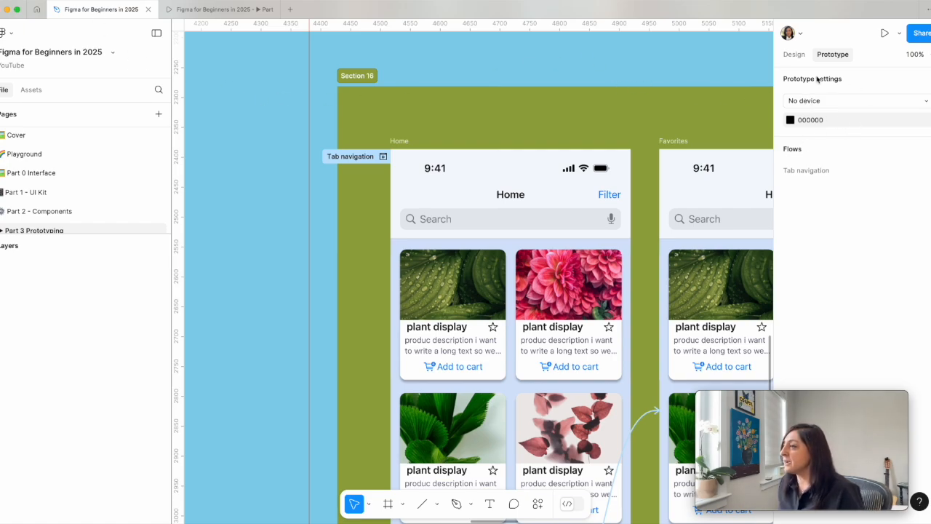
pyautogui.click(916, 103)
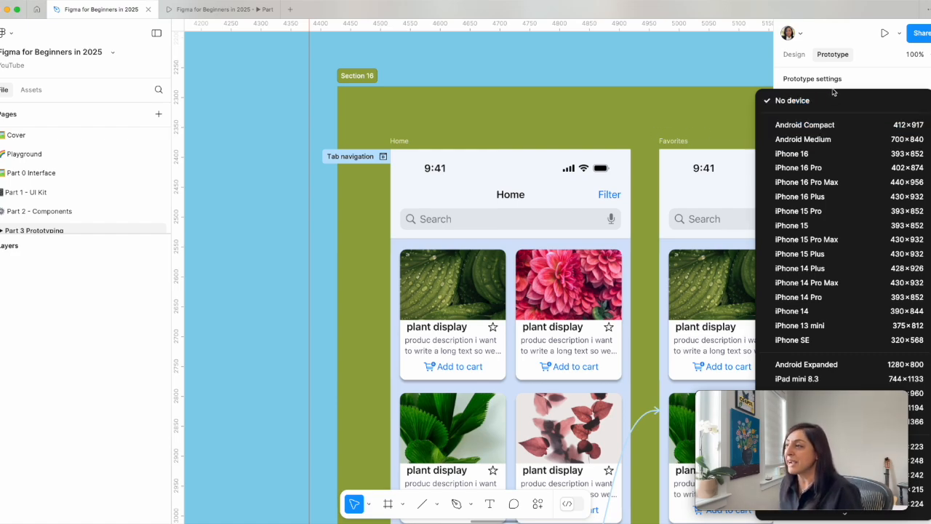
pyautogui.click(680, 123)
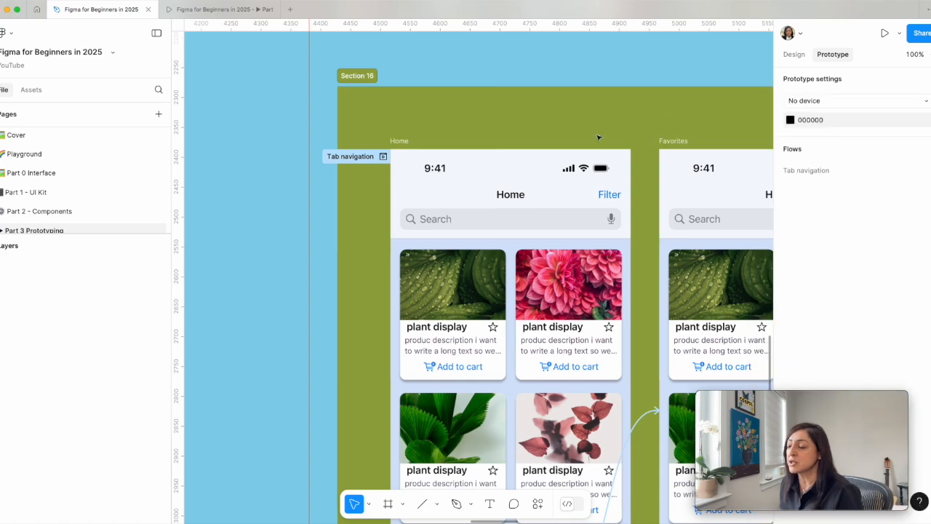
# Step: Check the Home frame's width and height in its design properties, then clear the selection to show the prototype settings
pyautogui.click(401, 142)
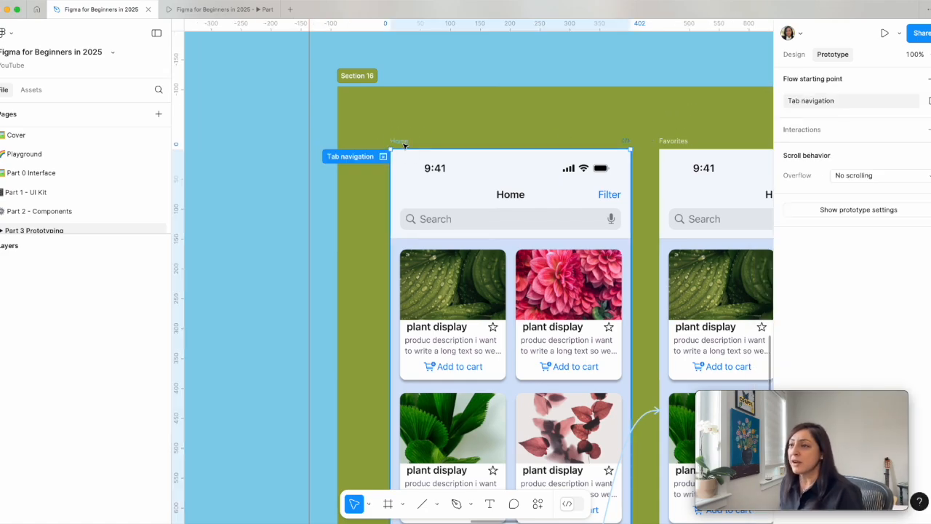
pyautogui.click(792, 55)
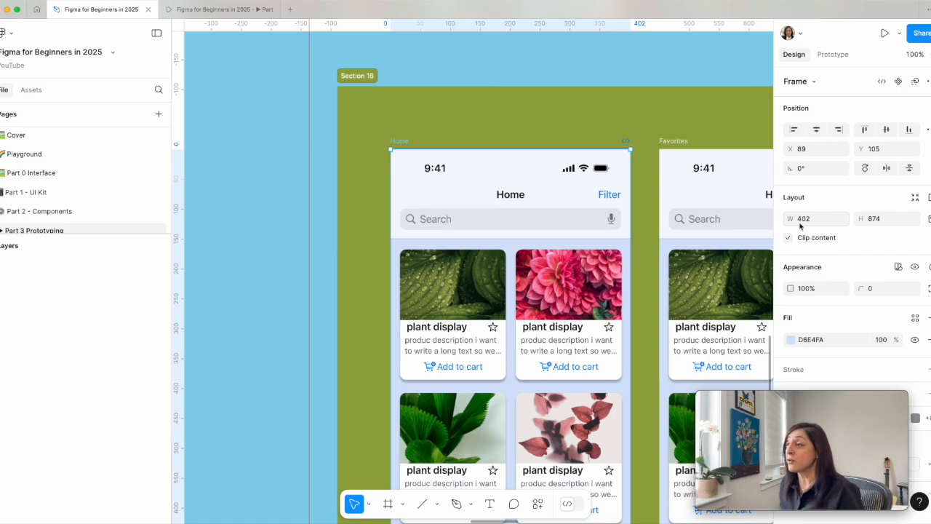
pyautogui.click(833, 54)
pyautogui.click(618, 144)
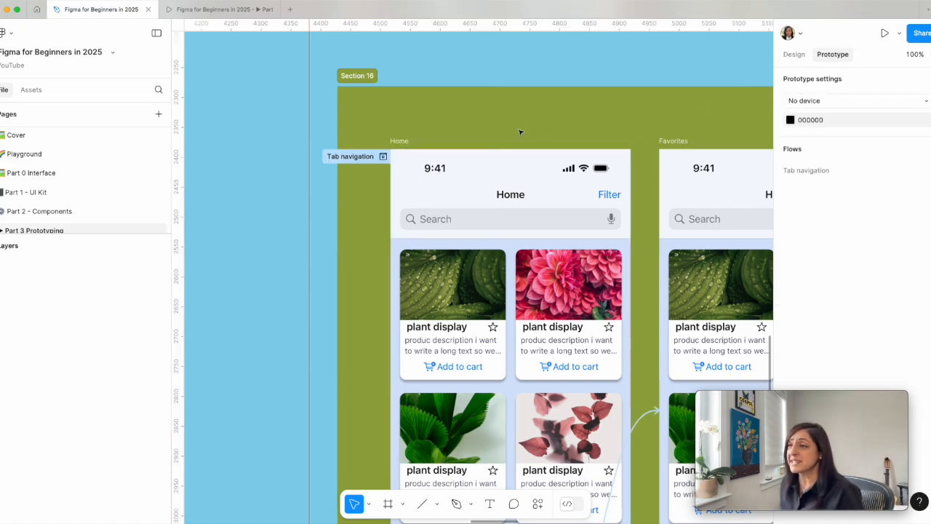
pyautogui.click(597, 129)
pyautogui.click(406, 143)
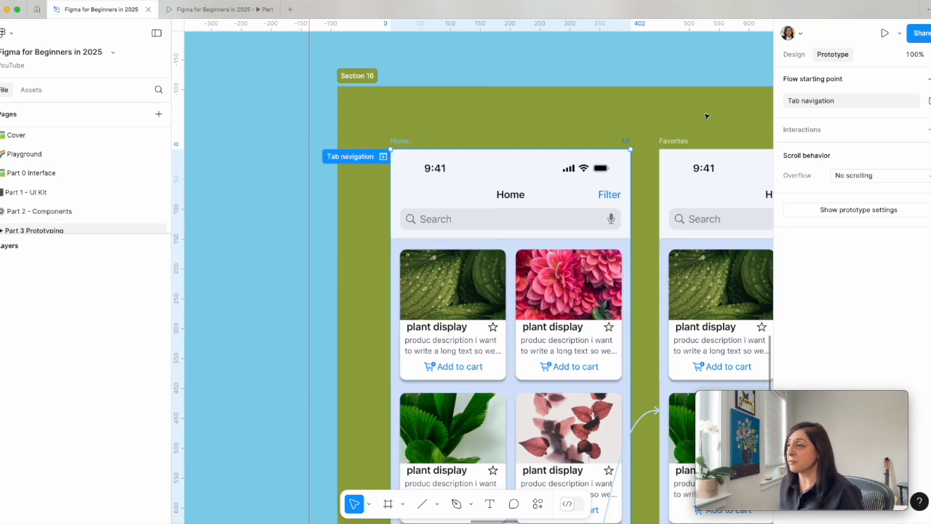
pyautogui.press('Escape')
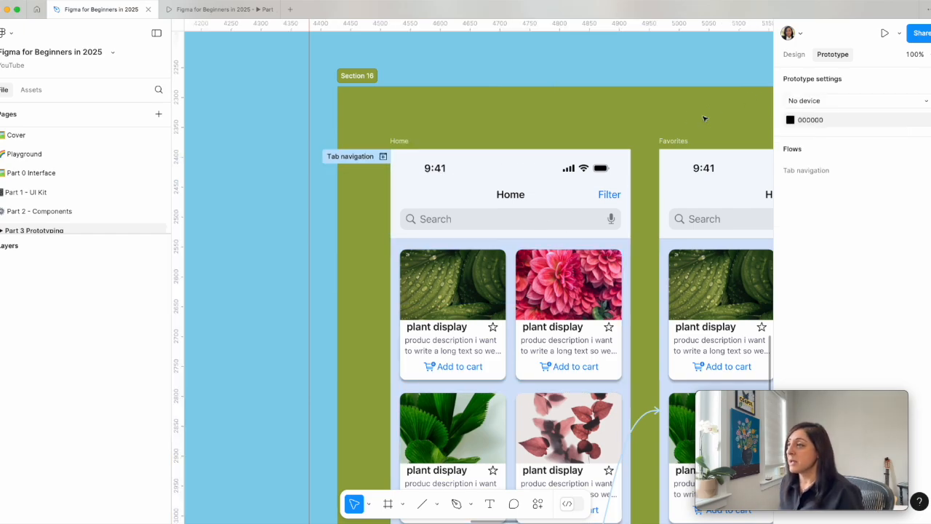
# Step: Set the prototype device to iPhone 16 Pro and switch to the prototype preview
pyautogui.click(815, 102)
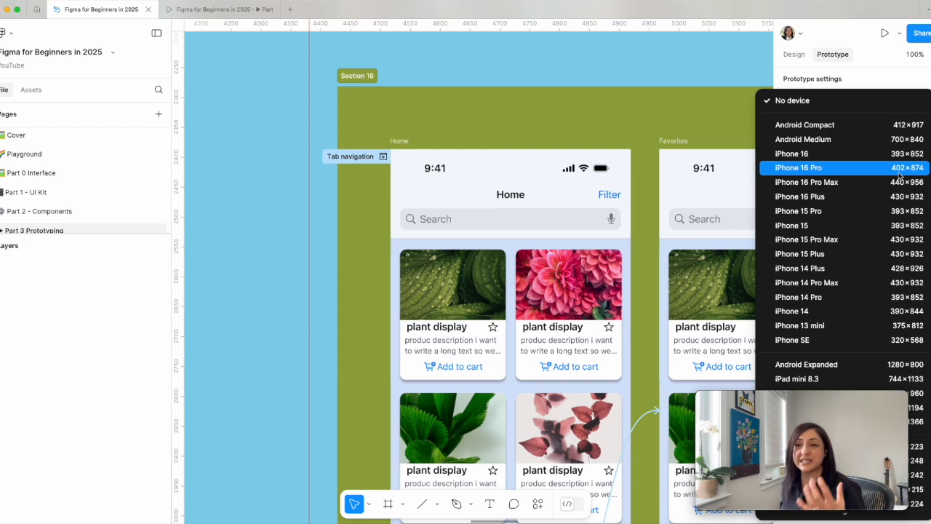
pyautogui.click(794, 170)
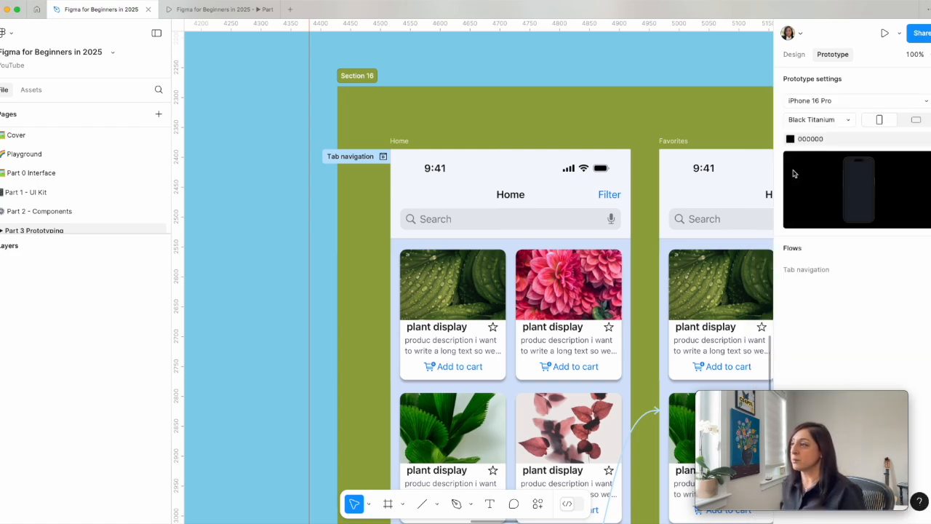
pyautogui.click(218, 11)
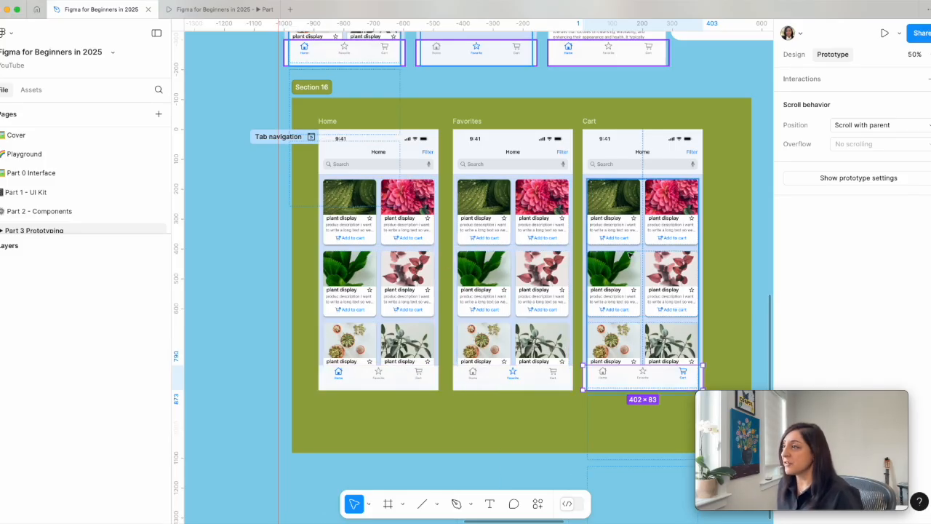
# Step: Delete the dark green leaf card from the first row of the Favorites frame in Section 16
pyautogui.click(795, 54)
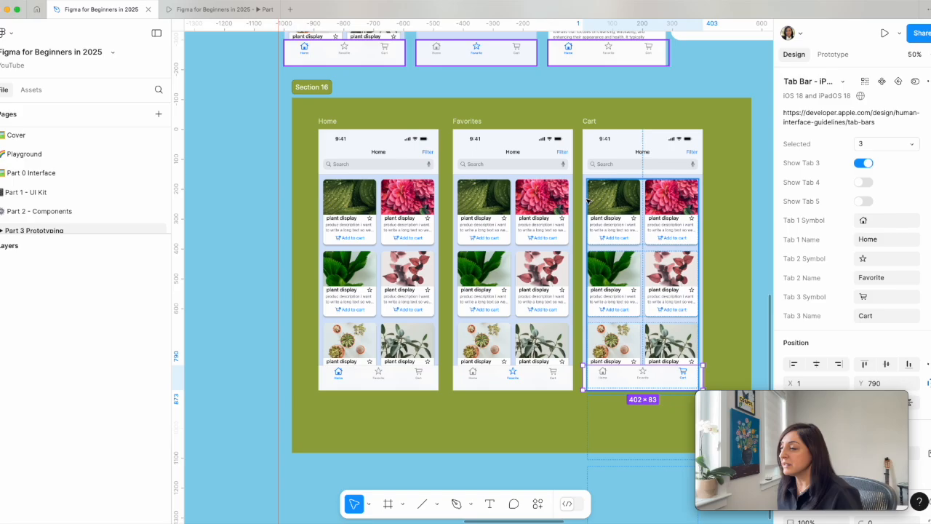
pyautogui.scroll(2, 531, 253)
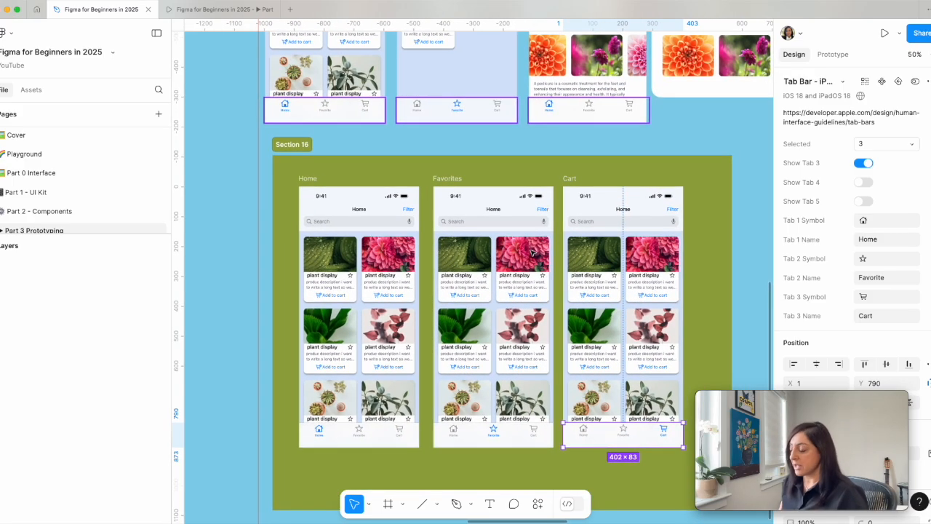
pyautogui.hotkey('shift', '0')
pyautogui.scroll(-2, 531, 252)
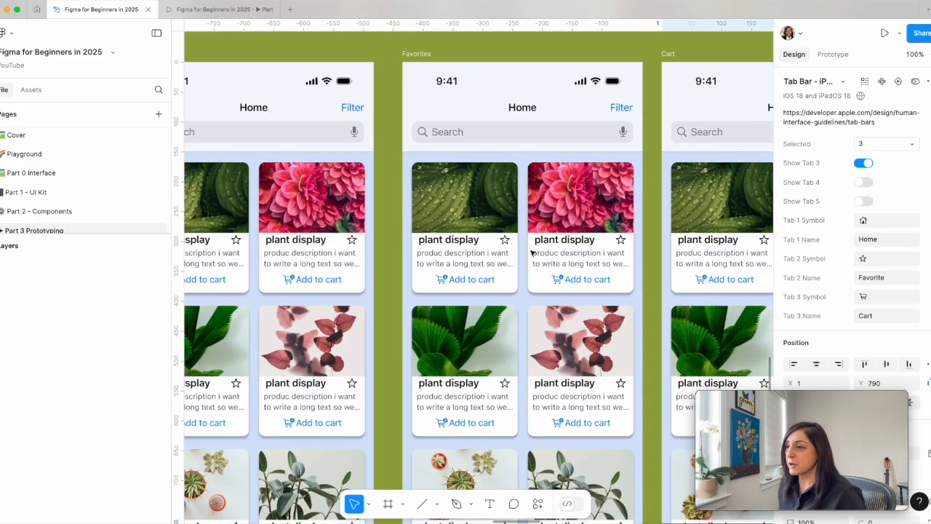
pyautogui.click(451, 241)
pyautogui.scroll(-3, 466, 240)
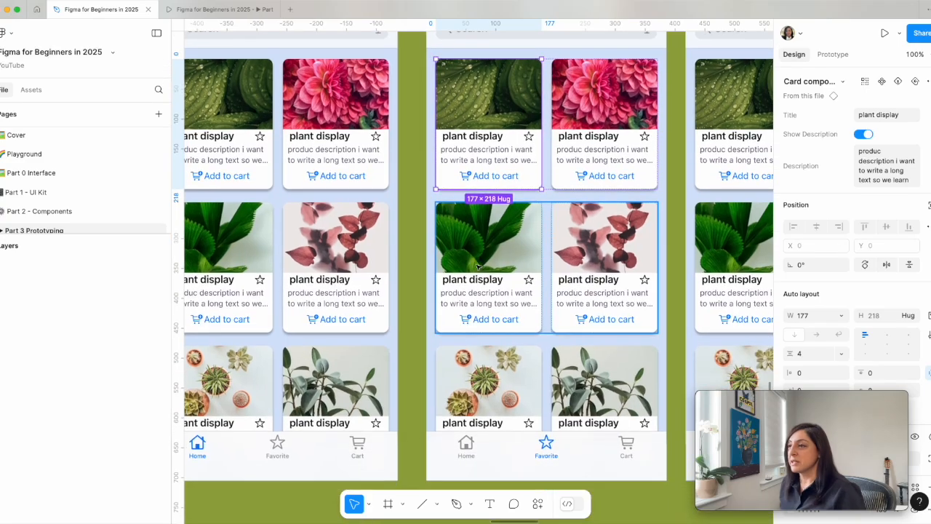
pyautogui.press('Delete')
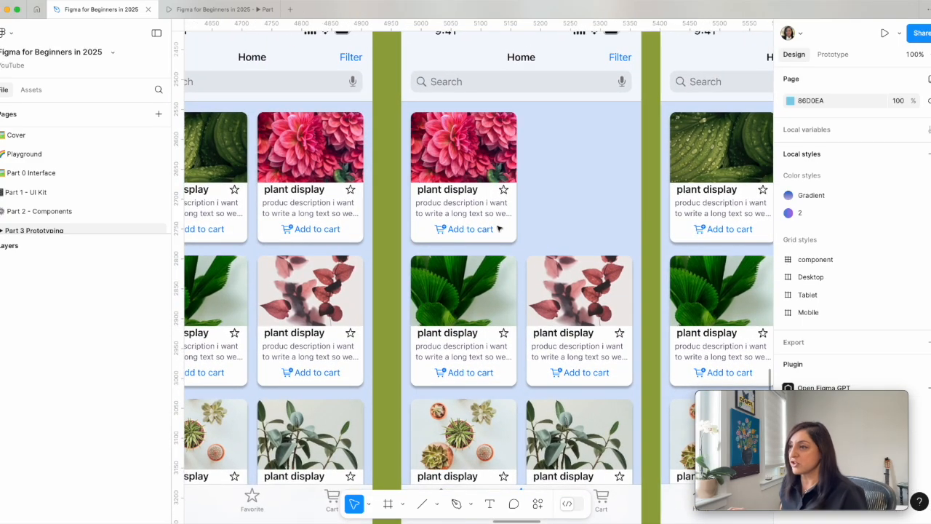
# Step: Delete the palm and red leaf card row and the succulent card row below it from the Favorites frame
pyautogui.click(496, 304)
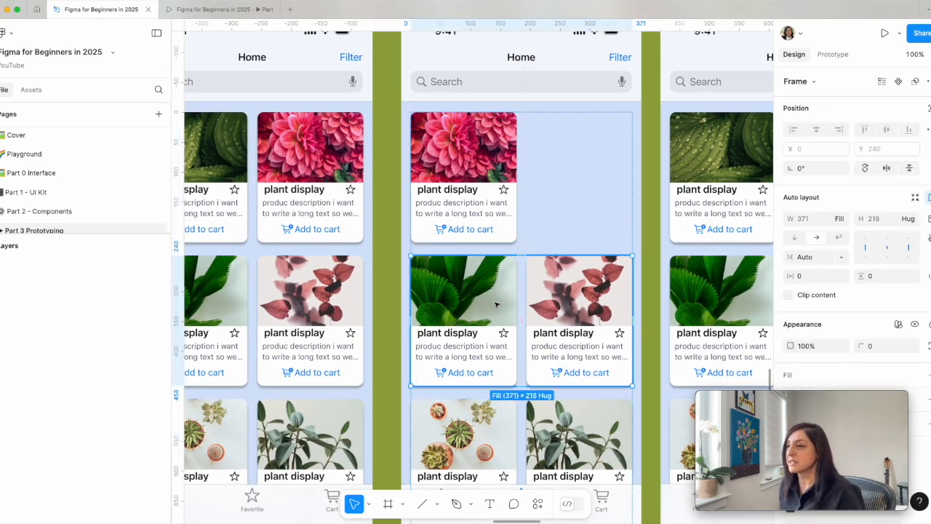
pyautogui.click(496, 304)
pyautogui.scroll(-5, 496, 304)
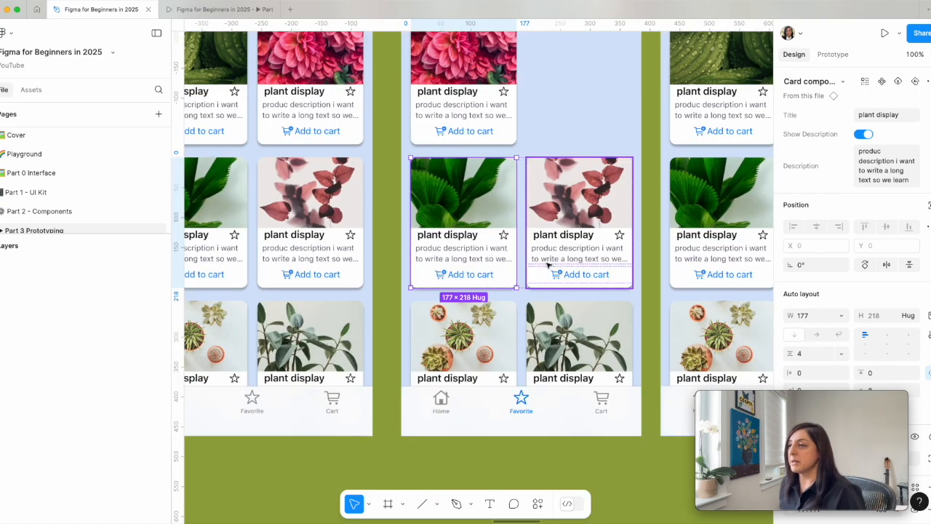
pyautogui.click(406, 286)
pyautogui.doubleClick(517, 217)
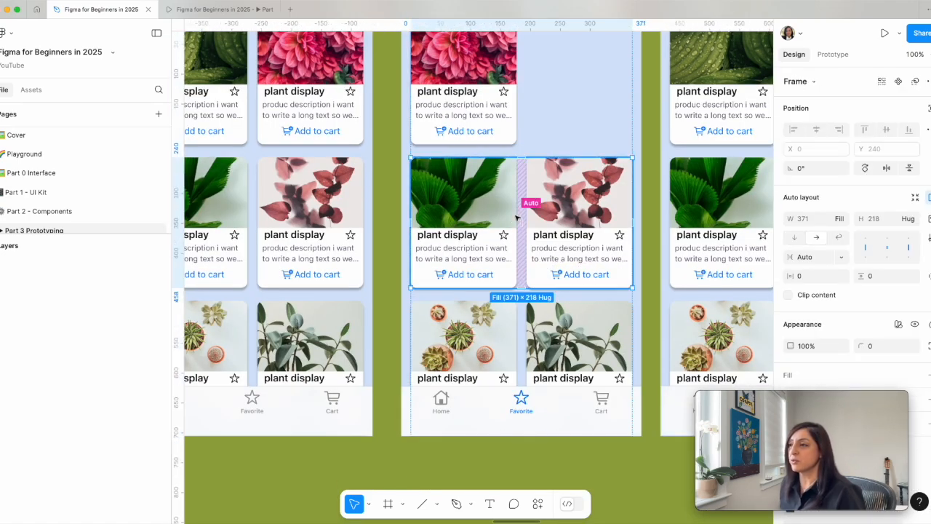
pyautogui.press('Delete')
pyautogui.doubleClick(516, 217)
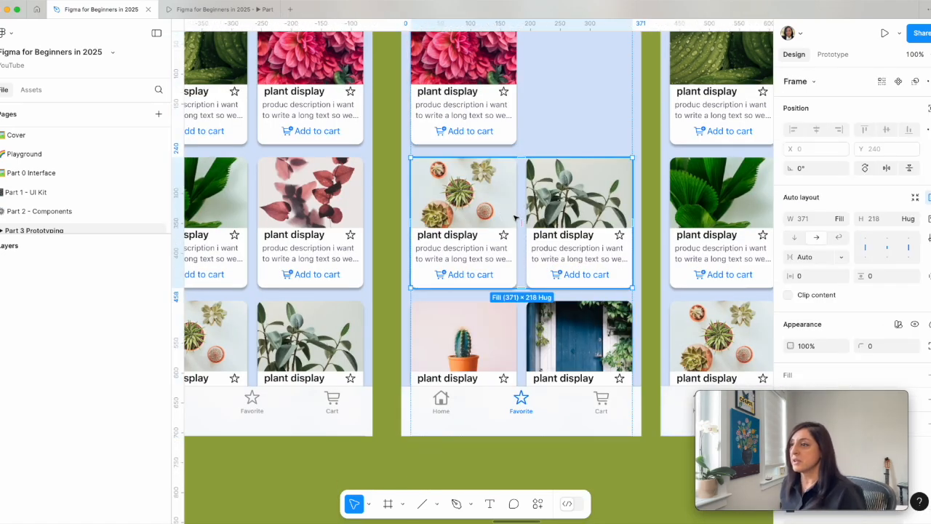
pyautogui.press('Delete')
pyautogui.doubleClick(476, 223)
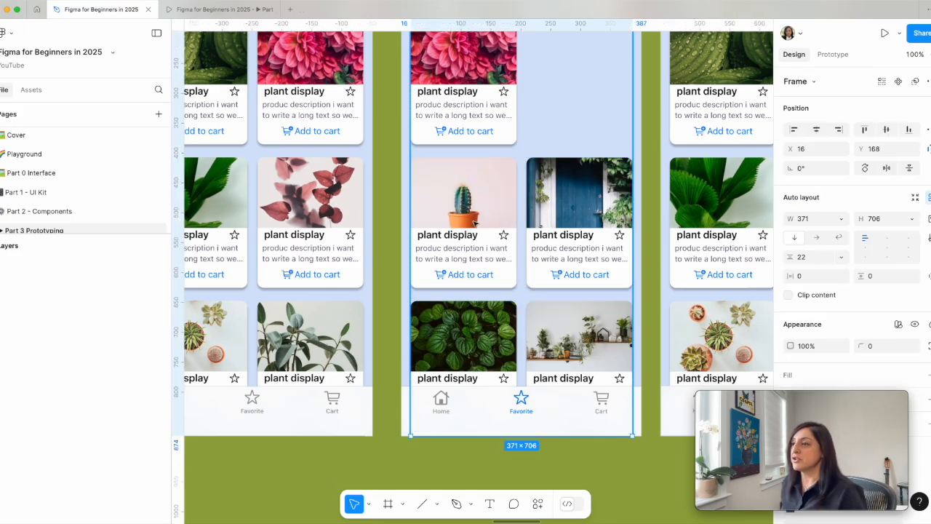
pyautogui.press('super+v')
pyautogui.click(495, 108)
pyautogui.press('super+v')
pyautogui.press('super+z')
pyautogui.press('super+z')
pyautogui.press('super+z')
pyautogui.press('super+z')
pyautogui.scroll(1, 499, 189)
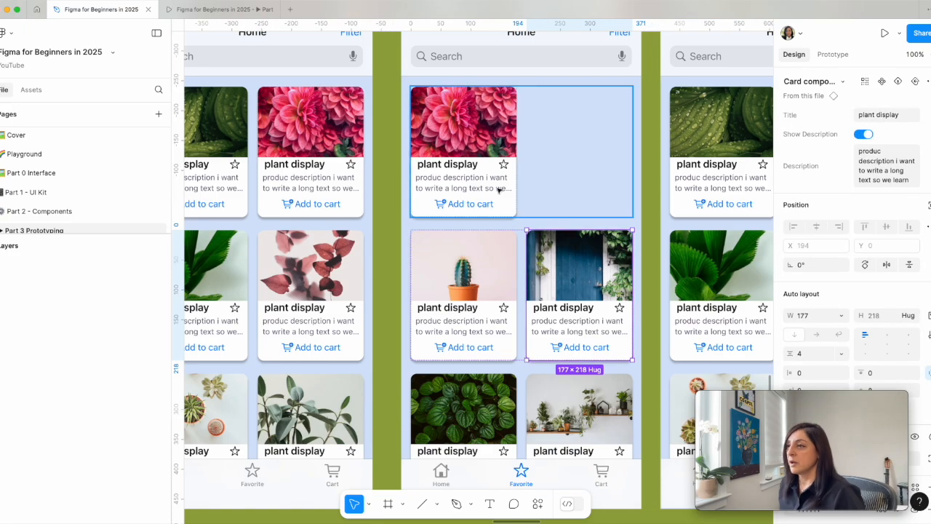
# Step: Examine the card arrangement in the iPhone 16 Pro - 2 frame, then return to the card list in Section 16's Favorites frame
pyautogui.press('super+minus')
pyautogui.scroll(3, 575, 284)
pyautogui.scroll(-2, 572, 287)
pyautogui.hscroll(-2, 567, 288)
pyautogui.scroll(3, 566, 288)
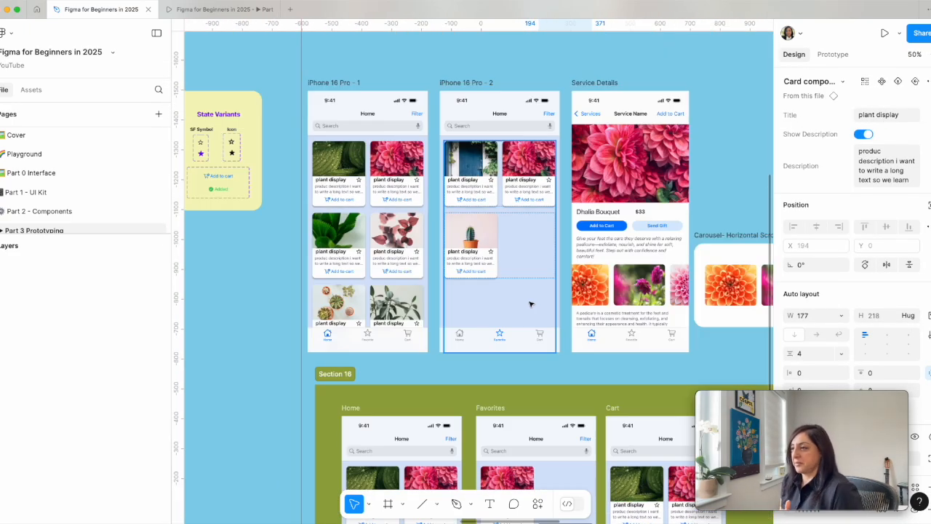
pyautogui.scroll(-3, 530, 304)
pyautogui.scroll(3, 534, 240)
pyautogui.scroll(5, 534, 178)
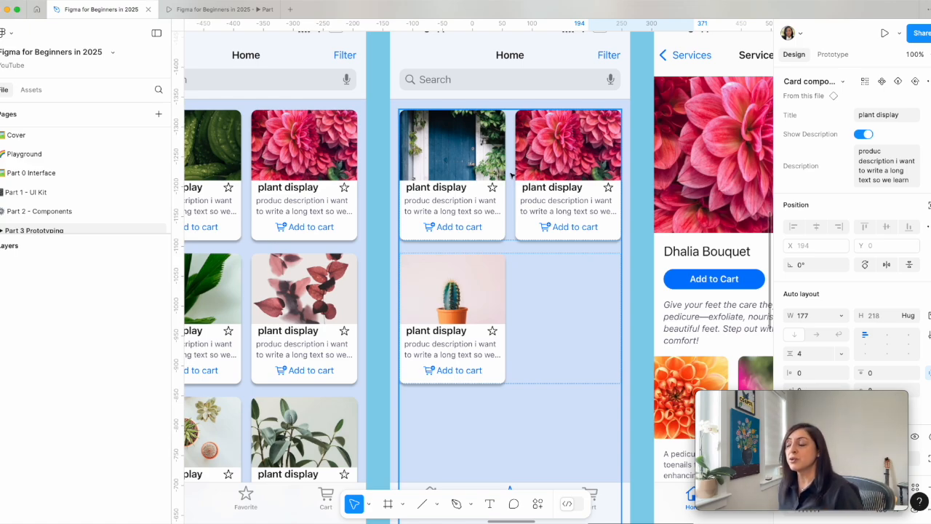
pyautogui.click(512, 175)
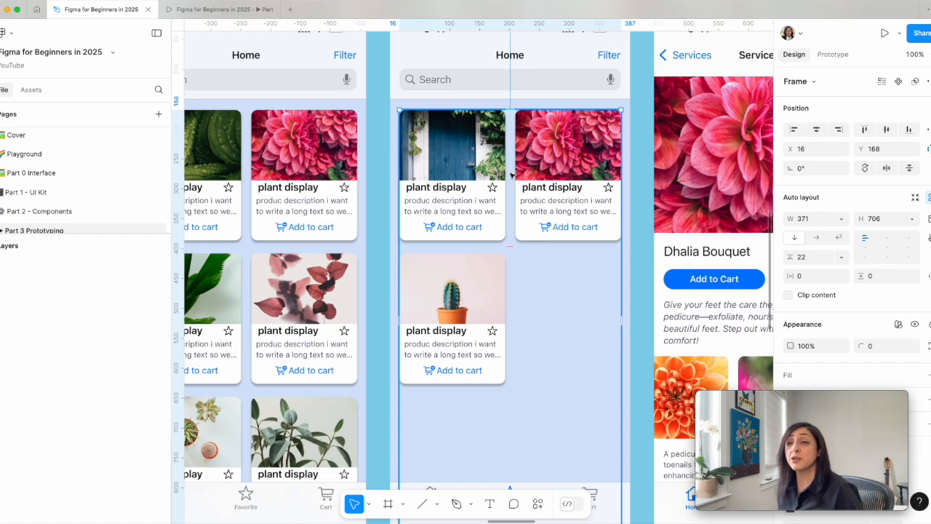
pyautogui.scroll(-3, 512, 175)
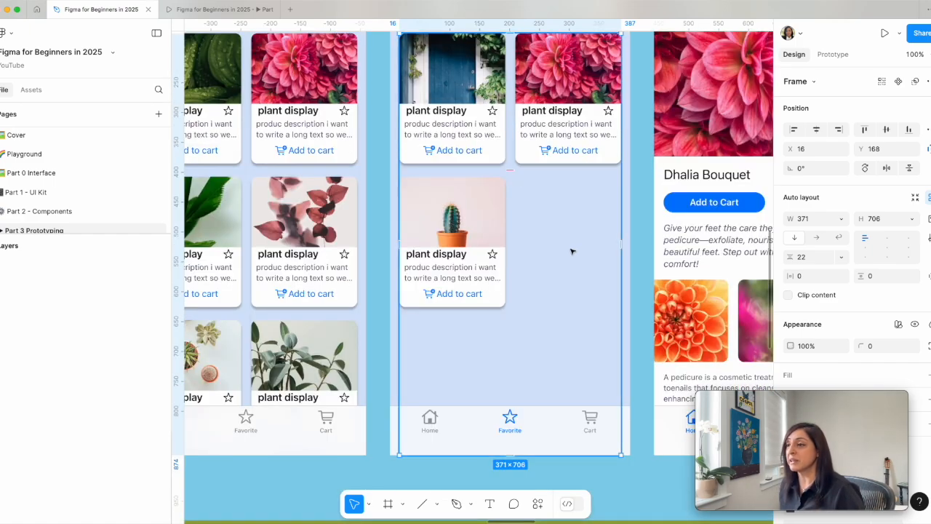
pyautogui.scroll(-10, 545, 252)
pyautogui.click(529, 251)
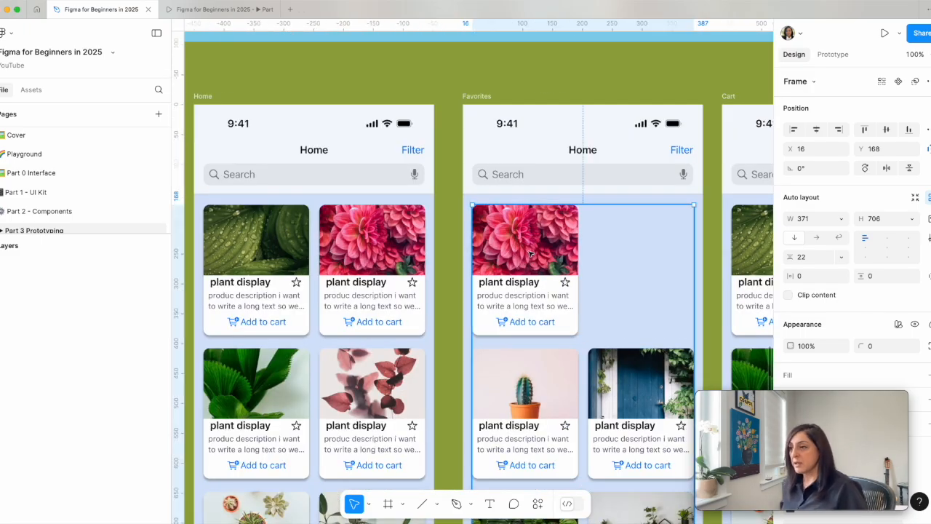
# Step: Rearrange the Favorites frame's cards to show the blue door and pink dahlia in the first row and only the cactus below
pyautogui.scroll(-5, 530, 249)
pyautogui.hscroll(2, 532, 246)
pyautogui.scroll(2, 533, 244)
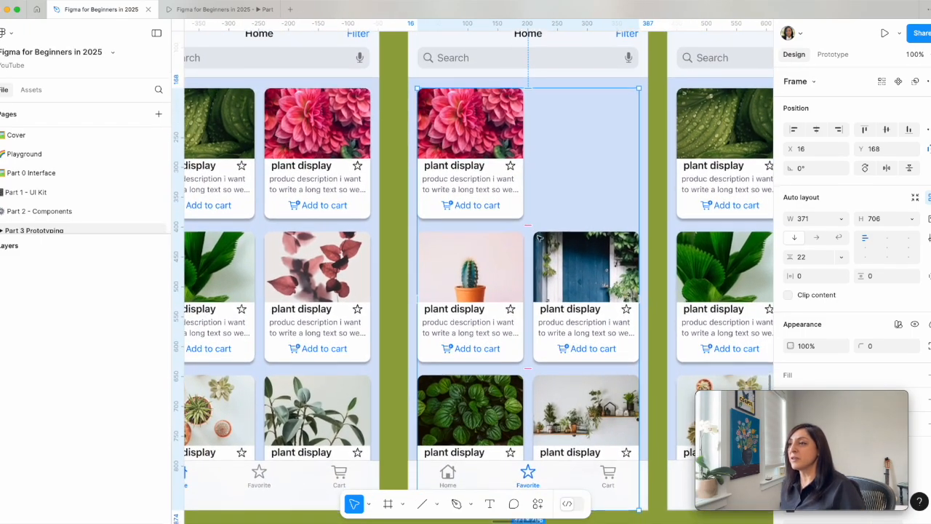
pyautogui.scroll(-1, 529, 244)
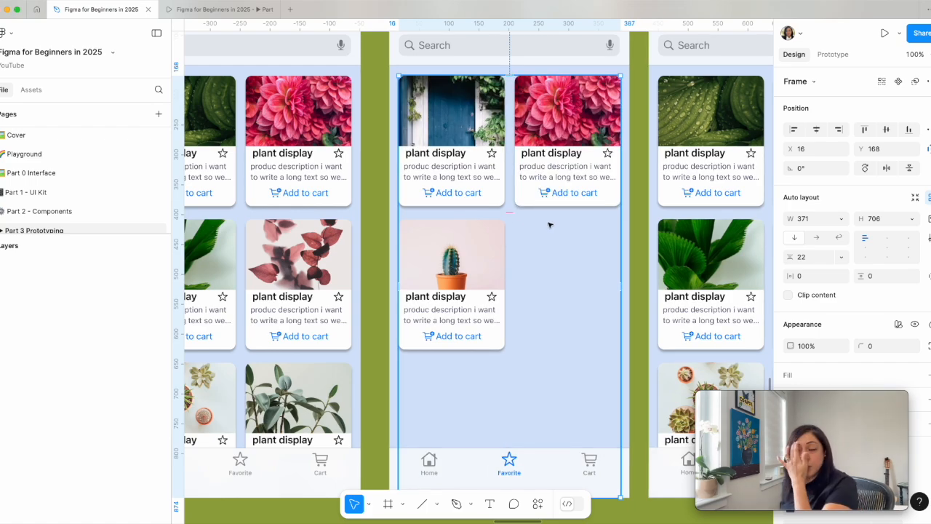
pyautogui.moveTo(73, 234); pyautogui.dragTo(84, 273)
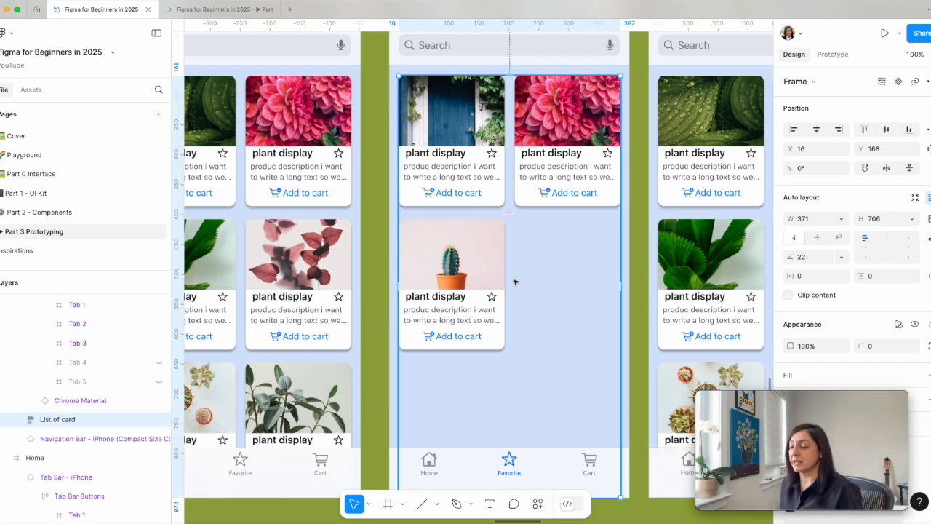
# Step: Try pasting a copy of the iPhone 16 Pro - 2 frame's card list into the Favorites card list
pyautogui.scroll(9, 516, 283)
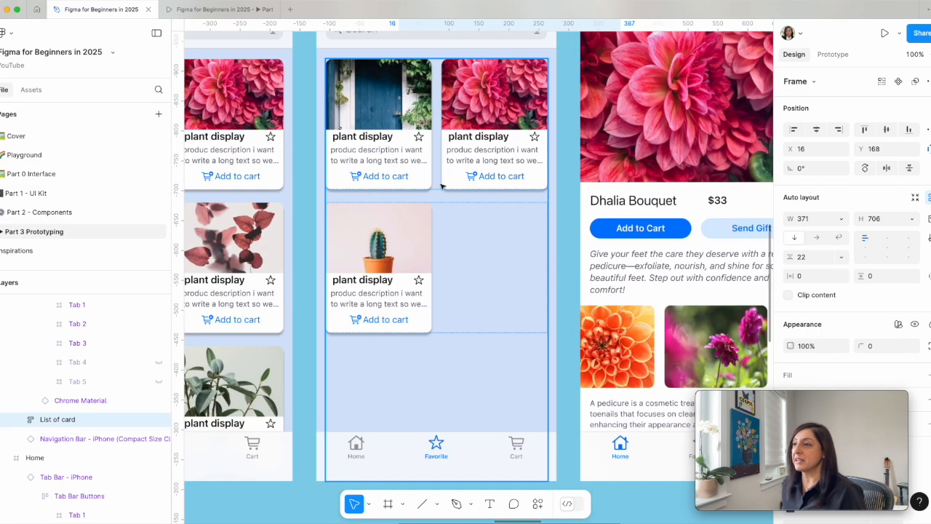
pyautogui.click(442, 187)
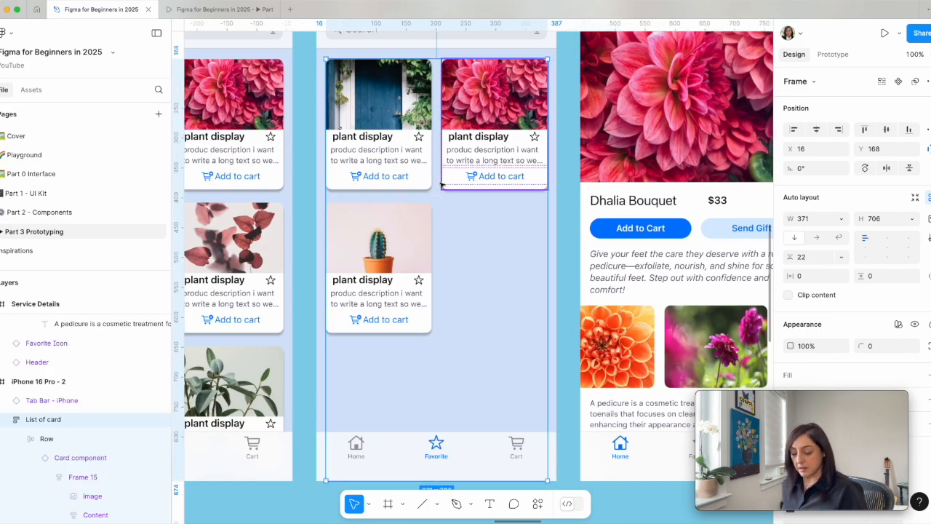
pyautogui.scroll(-10, 442, 186)
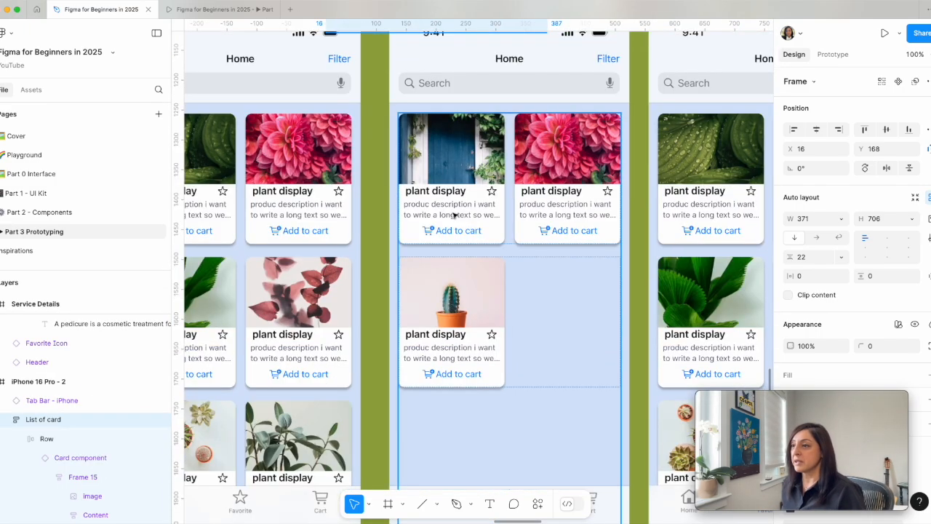
pyautogui.click(473, 174)
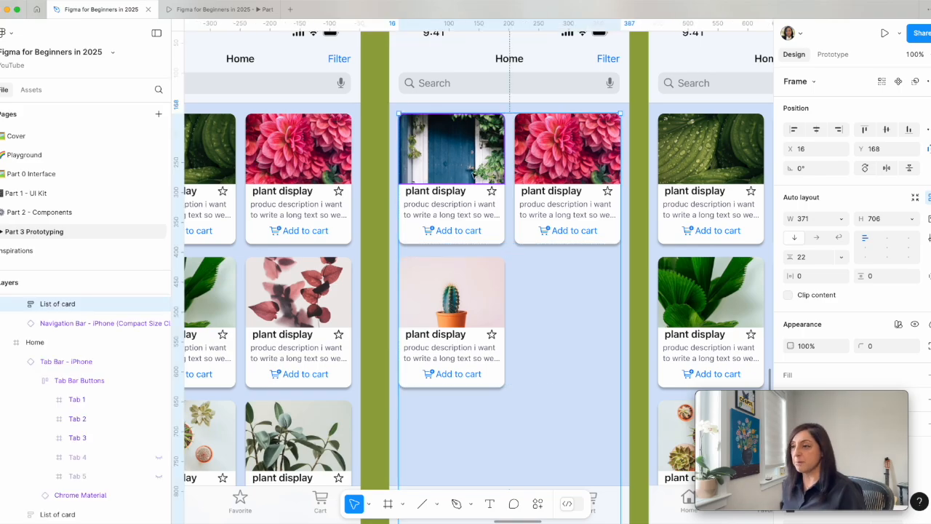
pyautogui.hotkey('ctrl', 'v')
pyautogui.scroll(-5, 527, 253)
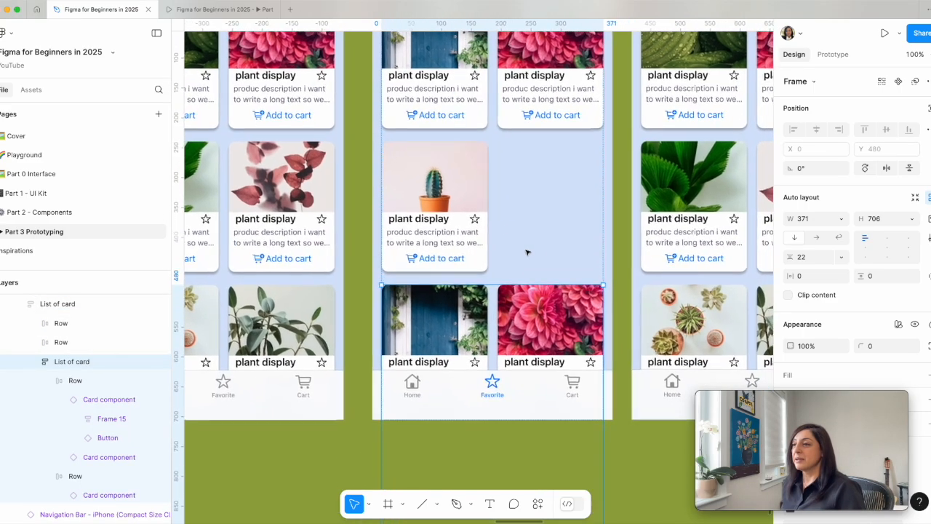
# Step: Delete the pasted duplicate card list nested inside the Favorites card list
pyautogui.scroll(5, 527, 252)
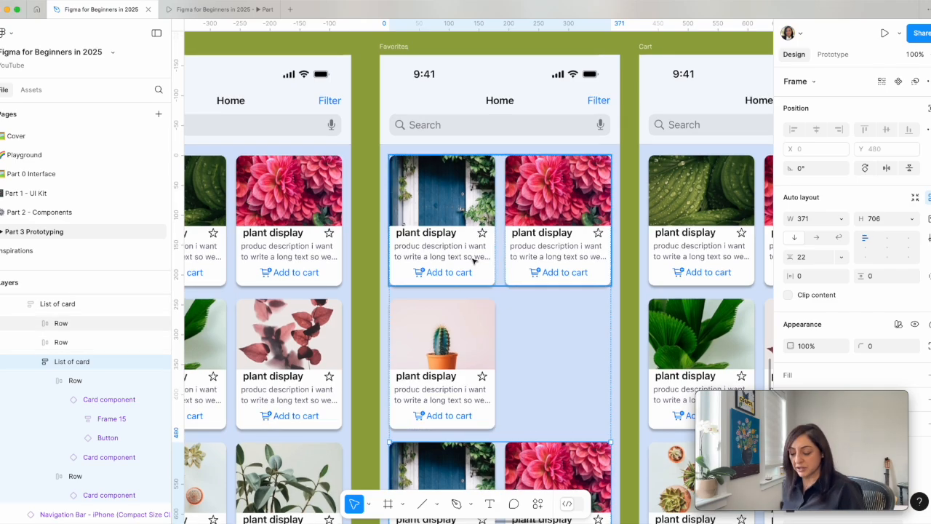
pyautogui.scroll(-5, 473, 260)
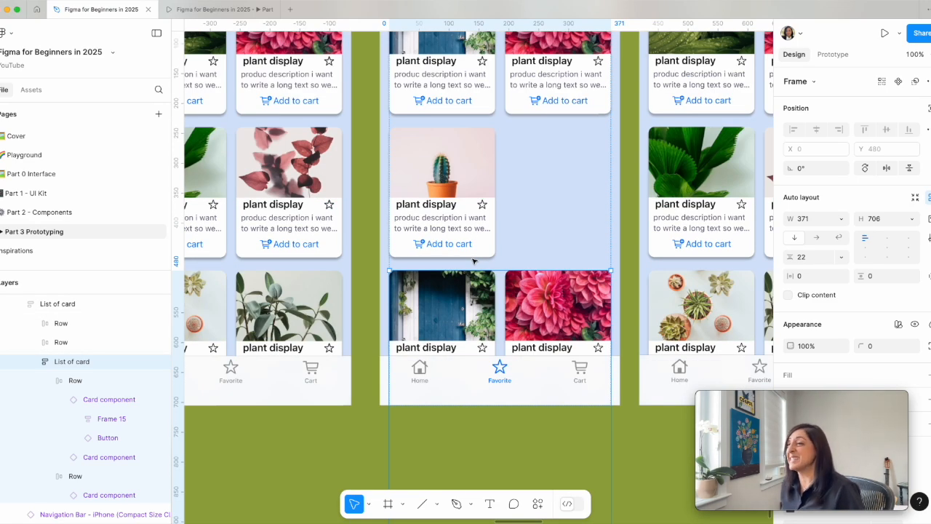
pyautogui.press('Delete')
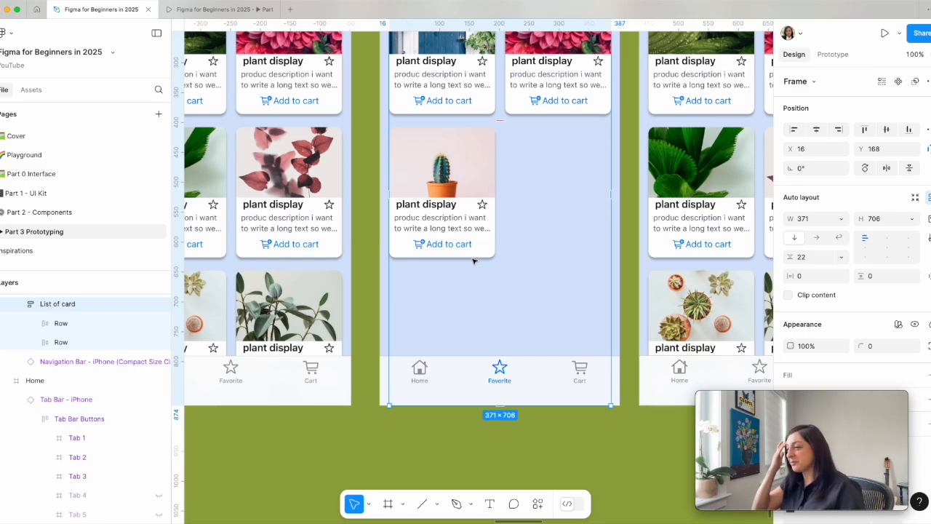
pyautogui.scroll(3, 473, 261)
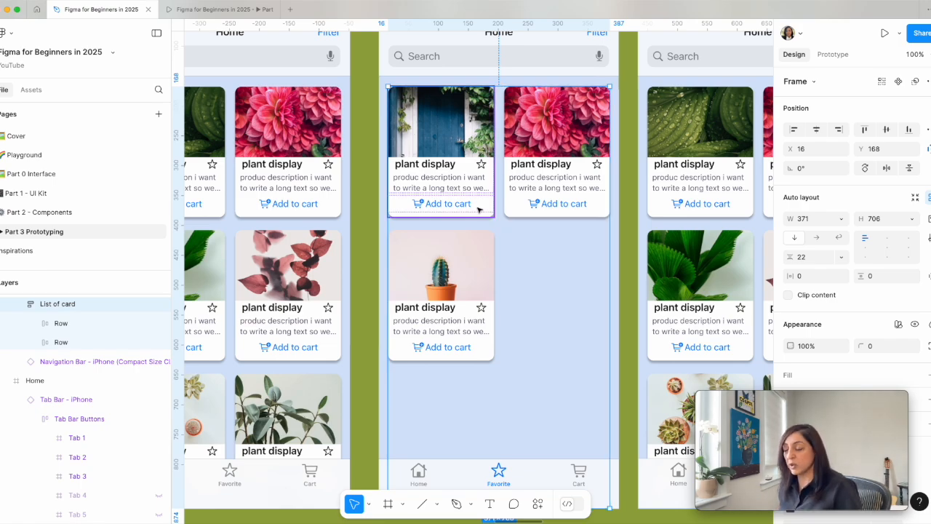
pyautogui.click(83, 312)
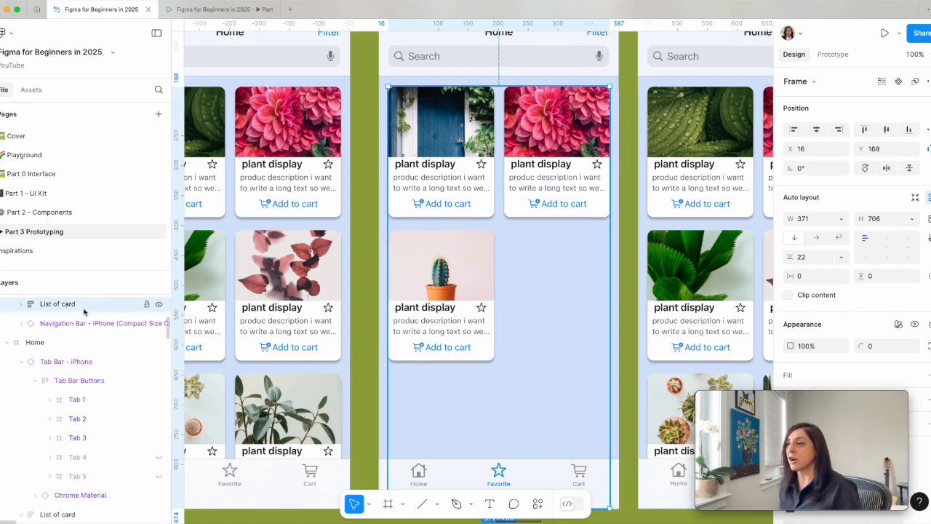
pyautogui.scroll(-2, 443, 270)
pyautogui.scroll(1, 445, 282)
pyautogui.scroll(3, 444, 282)
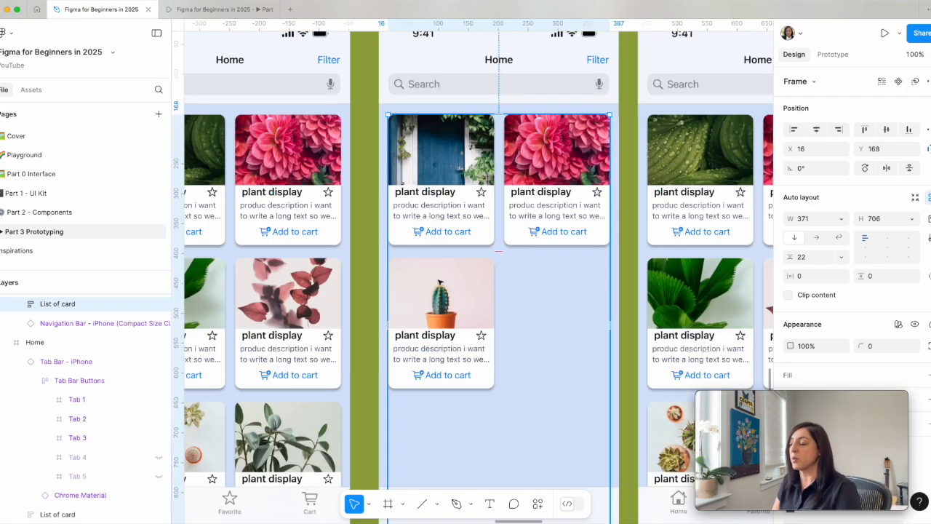
pyautogui.hscroll(3, 440, 282)
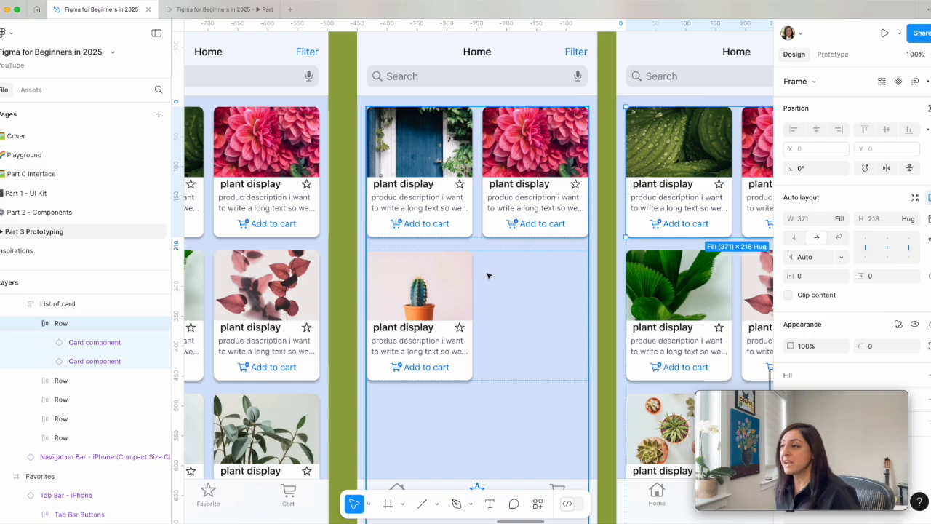
# Step: Change the navigation bar title of the Favorites frame to "Favorites"
pyautogui.scroll(3, 477, 278)
pyautogui.hscroll(-2, 477, 278)
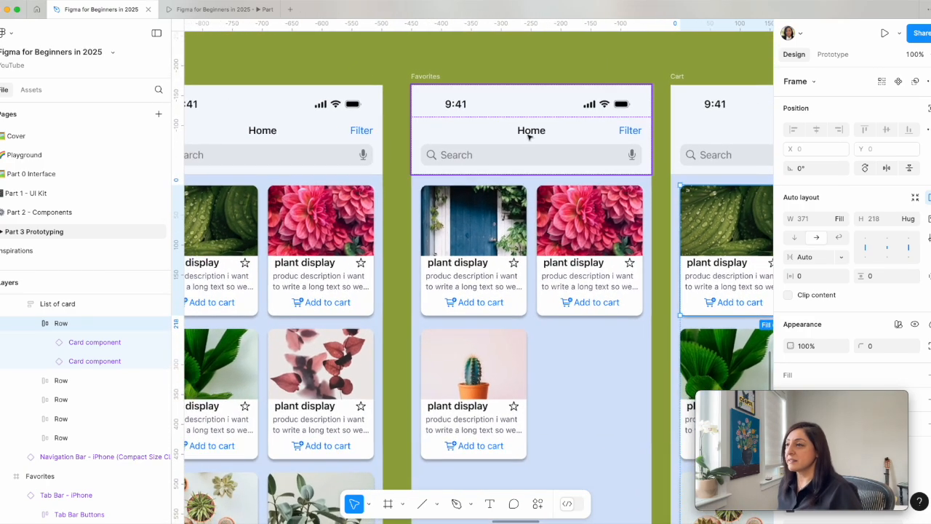
pyautogui.doubleClick(531, 130)
pyautogui.doubleClick(531, 130)
pyautogui.doubleClick(531, 130)
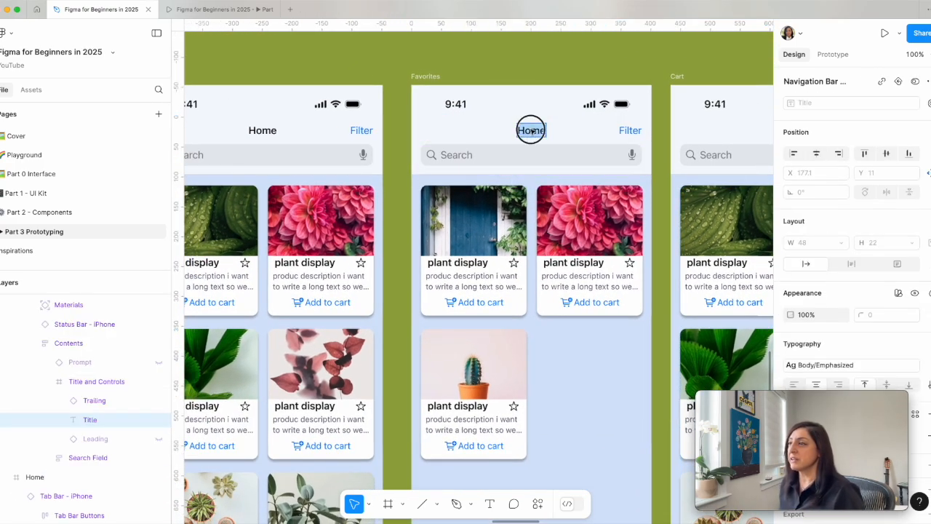
pyautogui.write('Favorites')
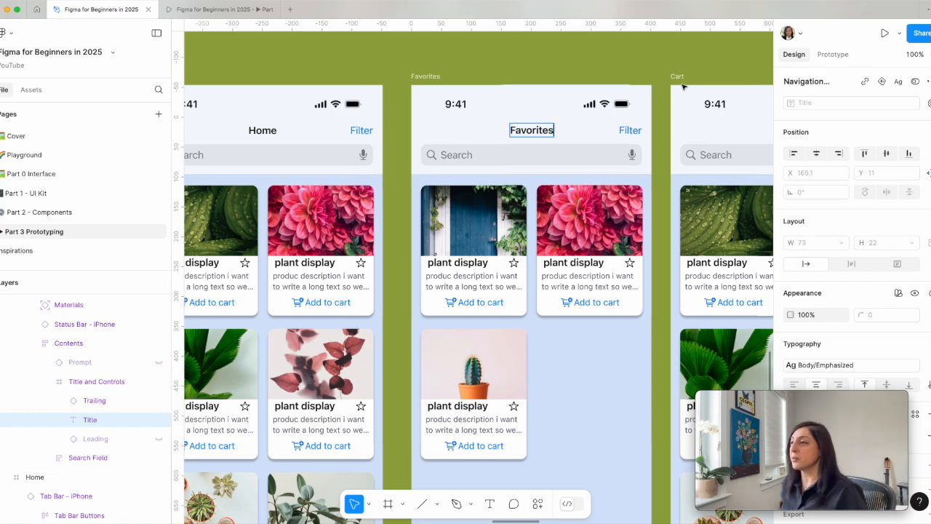
# Step: Change the navigation bar title of the Cart frame to "Cart"
pyautogui.scroll(1, 685, 88)
pyautogui.click(697, 138)
pyautogui.hscroll(3, 644, 139)
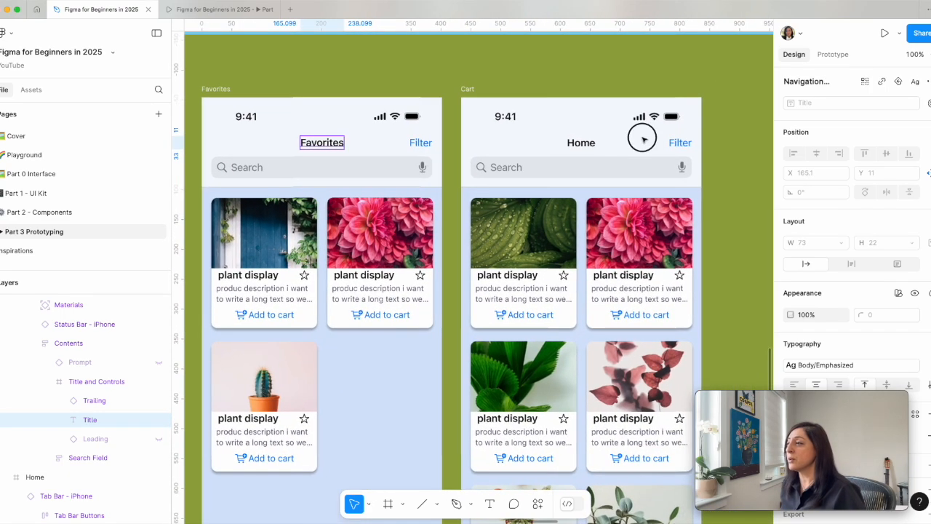
pyautogui.click(643, 139)
pyautogui.click(881, 184)
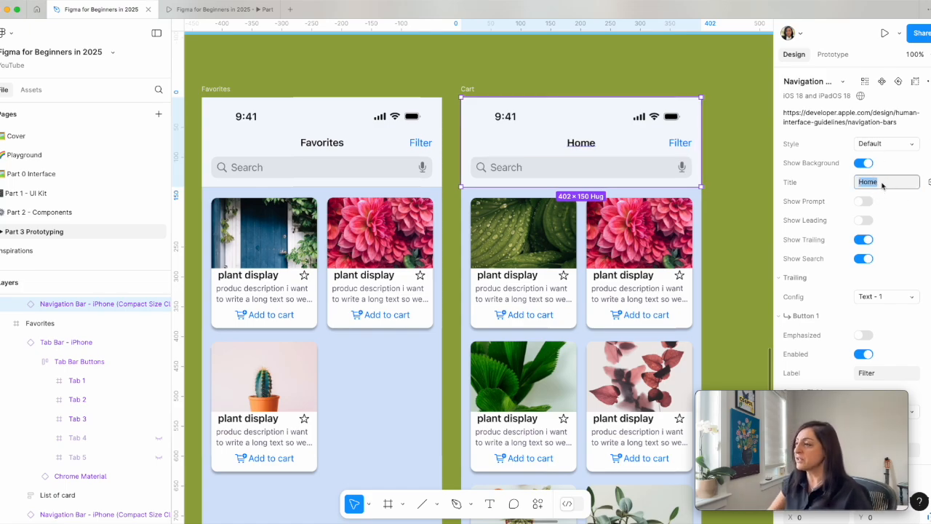
pyautogui.write('CA')
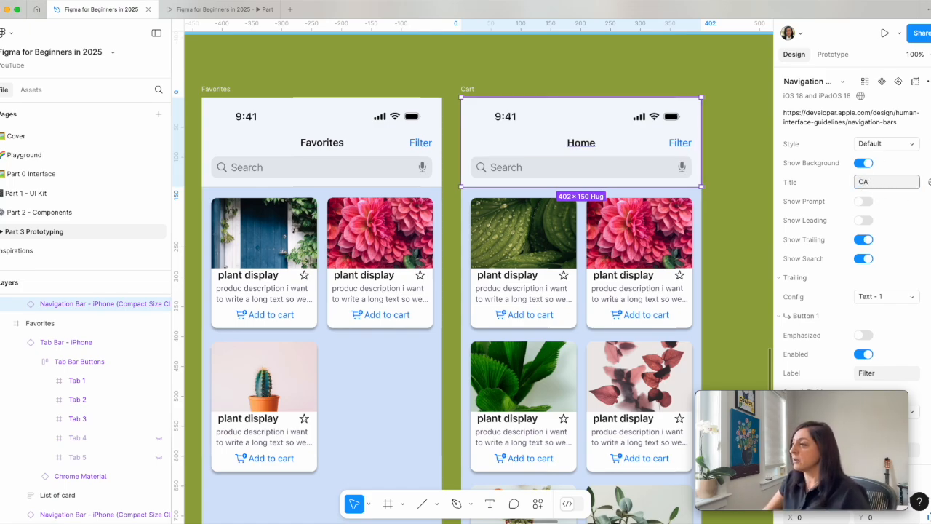
pyautogui.press('Return')
# Step: Reduce the Cart frame's card list to a single pink dahlia card
pyautogui.scroll(-2, 842, 237)
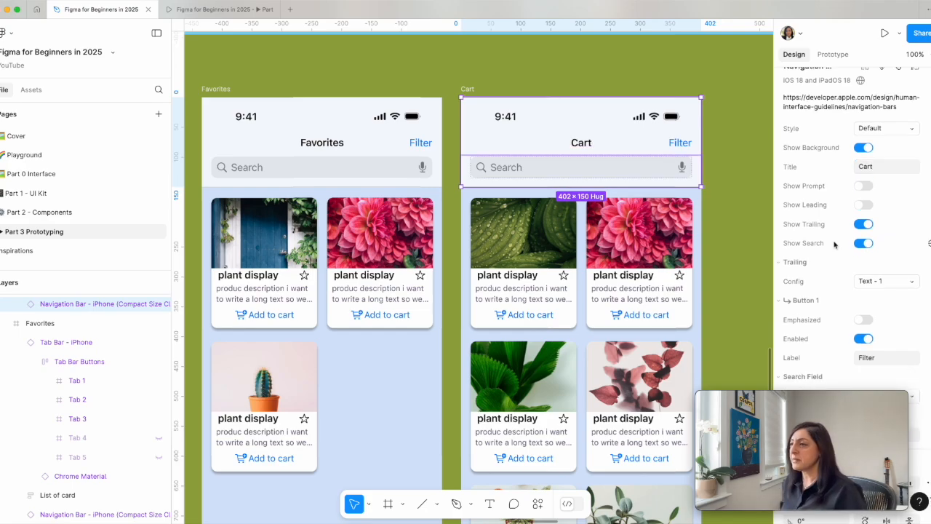
pyautogui.scroll(-2, 585, 320)
pyautogui.scroll(-1, 585, 320)
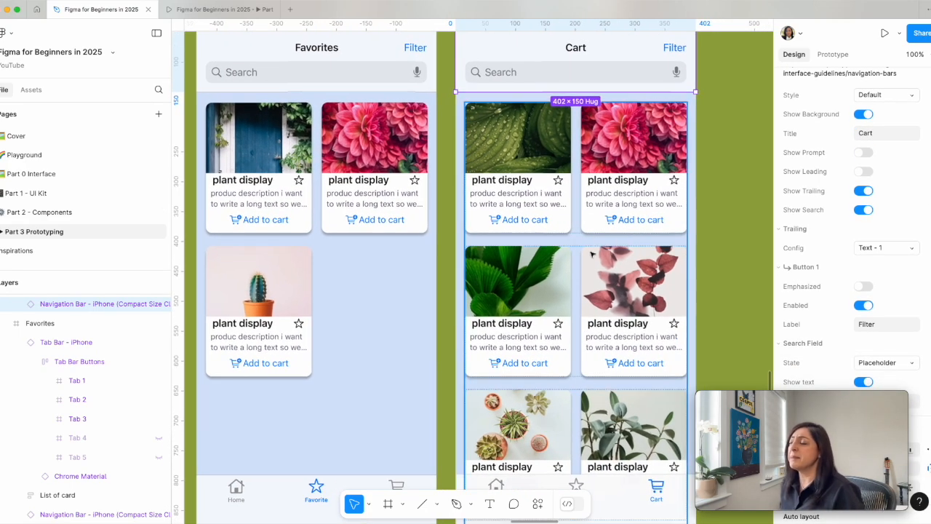
pyautogui.click(542, 211)
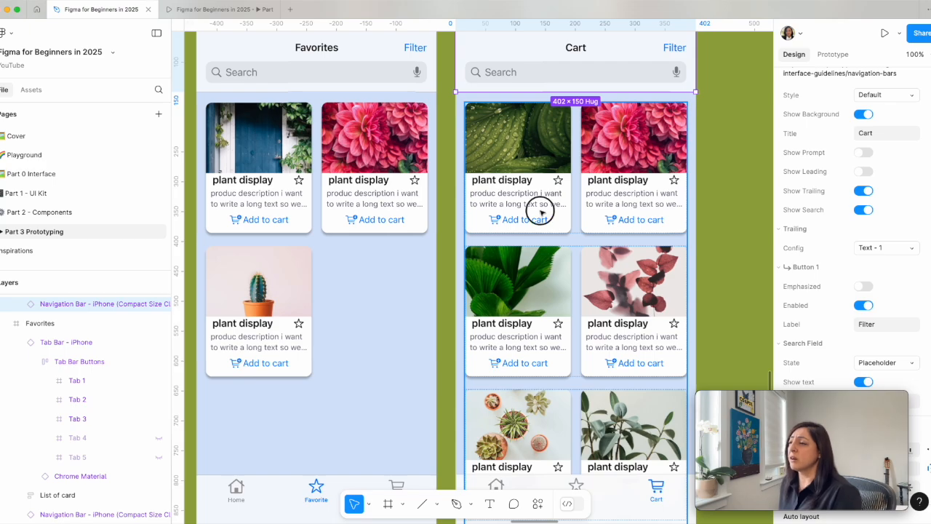
pyautogui.hscroll(-5, 468, 370)
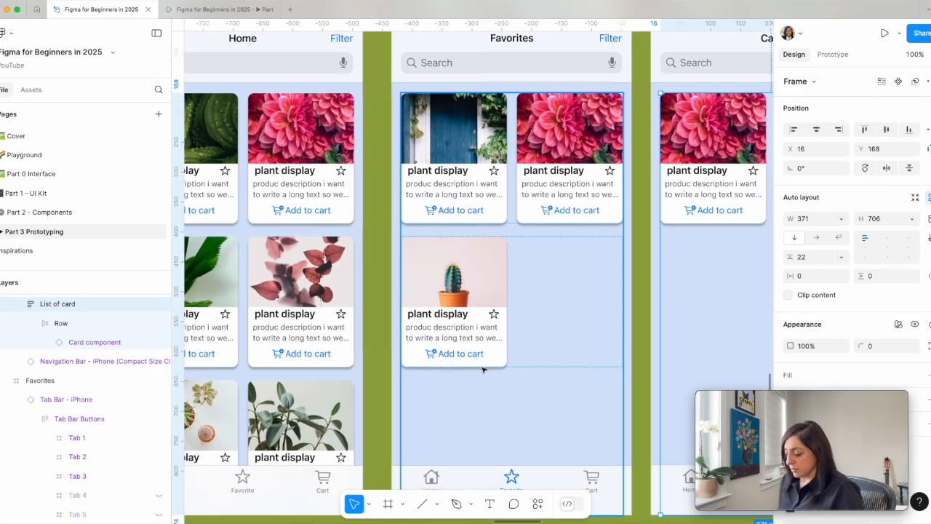
# Step: Preview the Tab navigation flow from the Home frame and test its Favorite and Cart tabs
pyautogui.press('-')
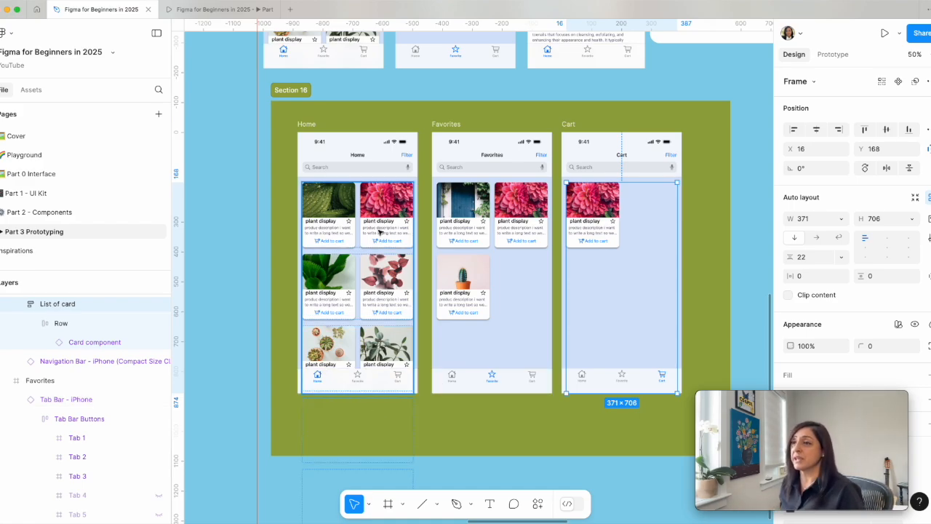
pyautogui.click(311, 124)
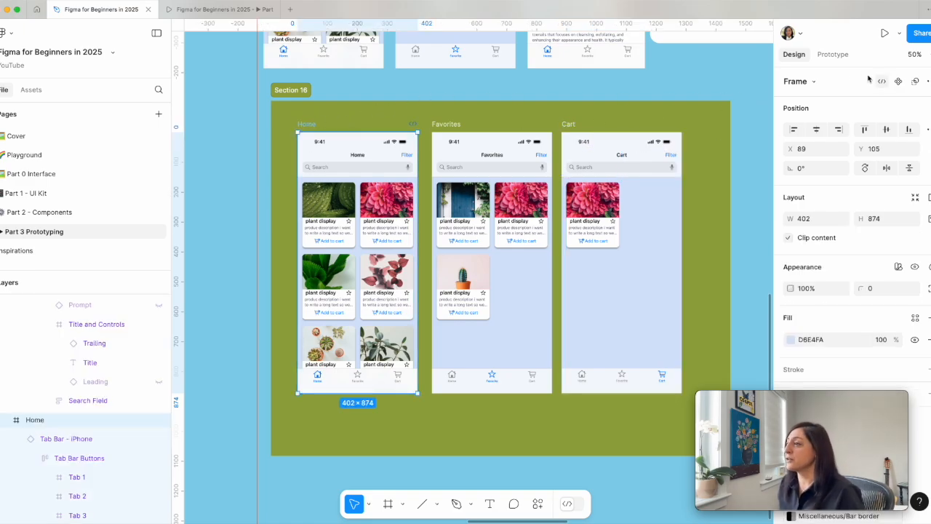
pyautogui.click(835, 54)
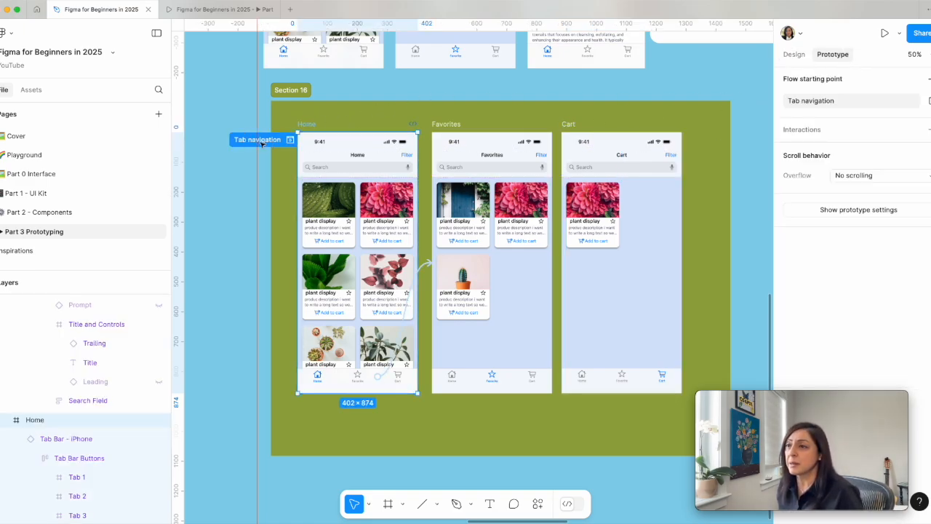
pyautogui.click(885, 33)
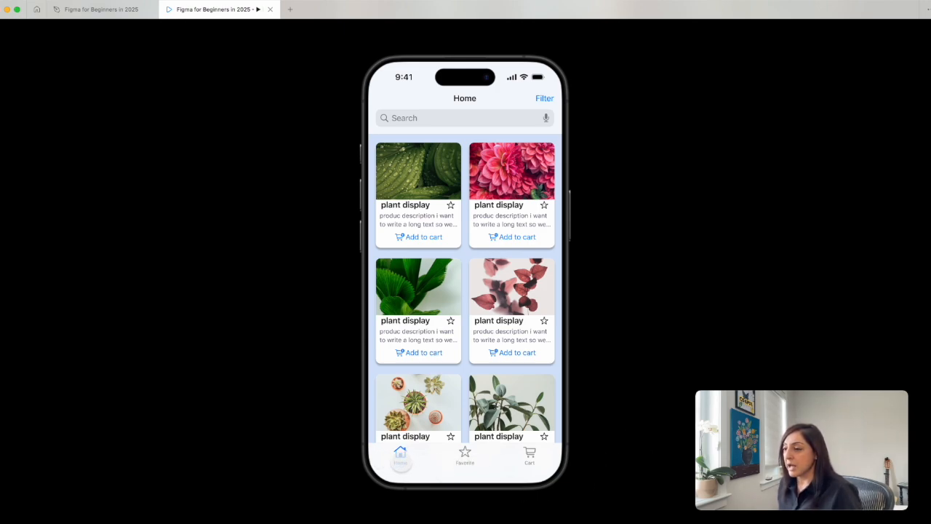
pyautogui.click(464, 456)
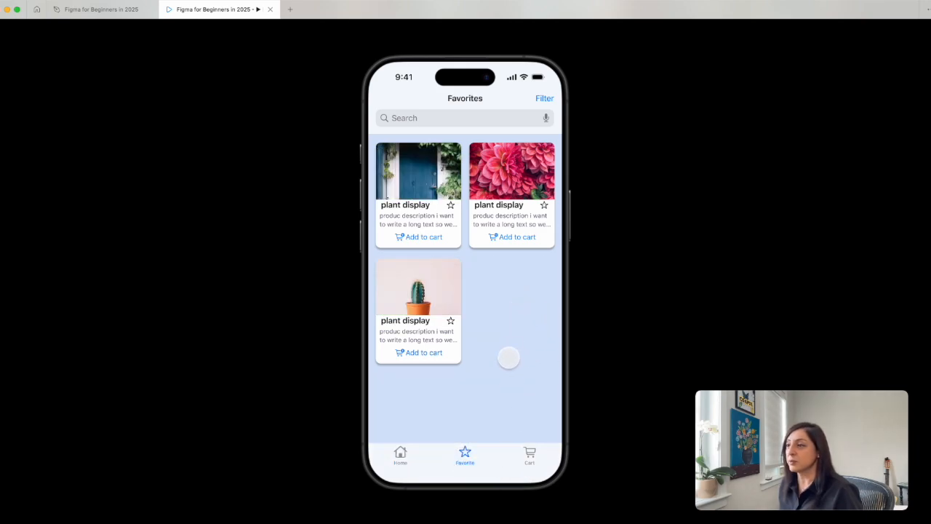
pyautogui.click(532, 464)
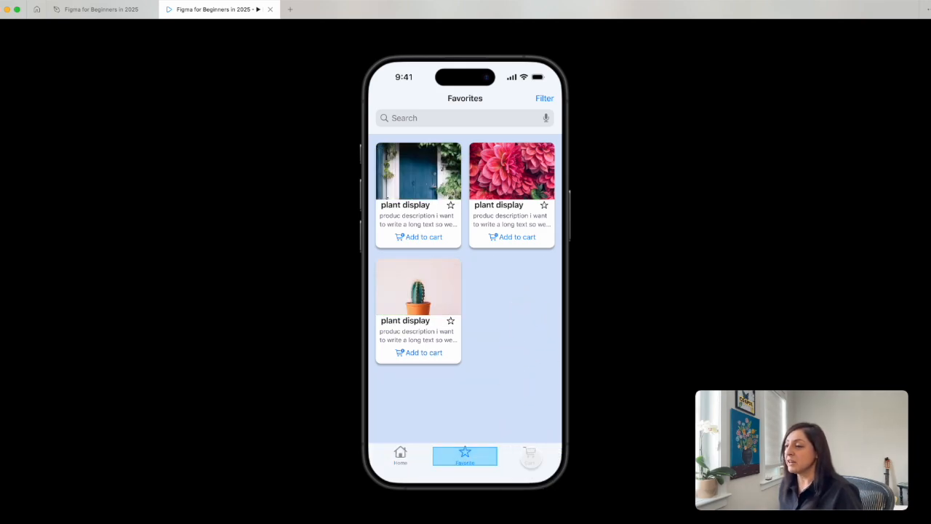
# Step: Link the Cart tab in the Favorites frame's tab bar to the Cart frame with a Tap interaction
pyautogui.click(531, 455)
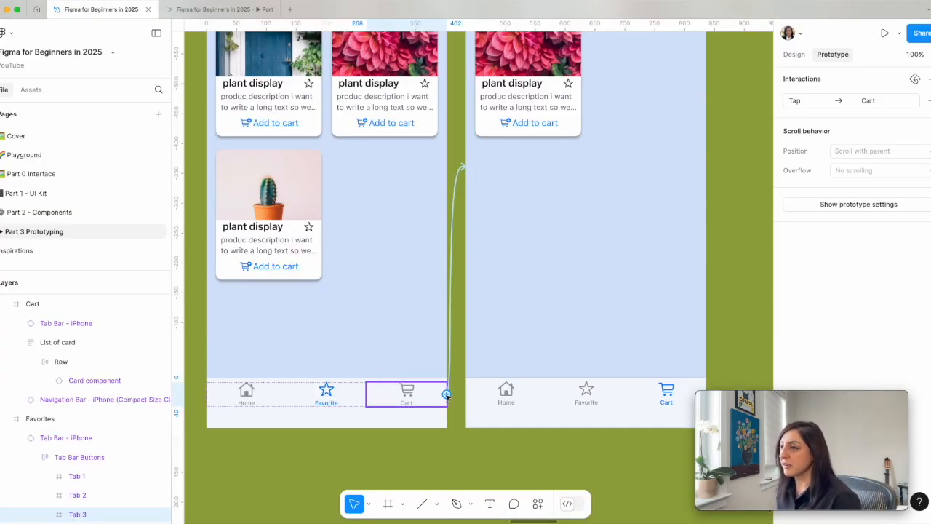
pyautogui.scroll(5, 519, 200)
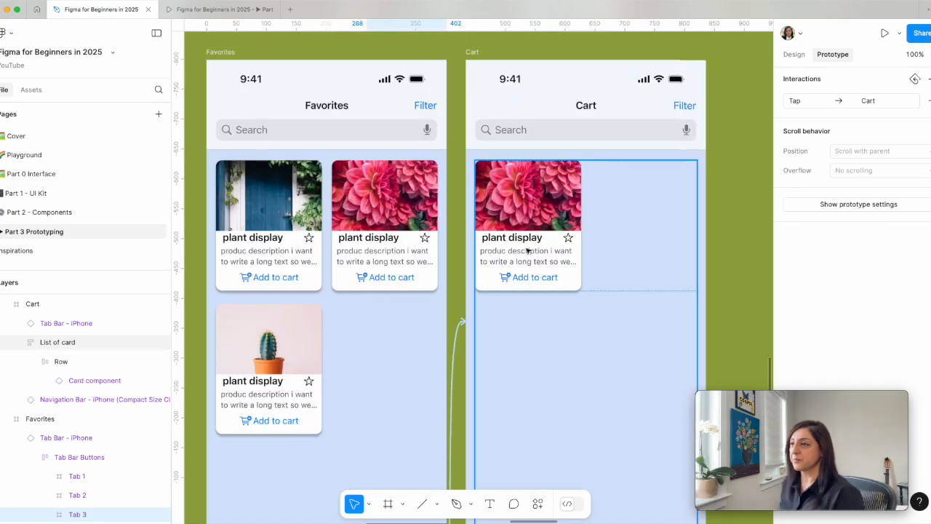
# Step: Return to the prototype preview and test opening the Cart screen from Favorites
pyautogui.click(221, 9)
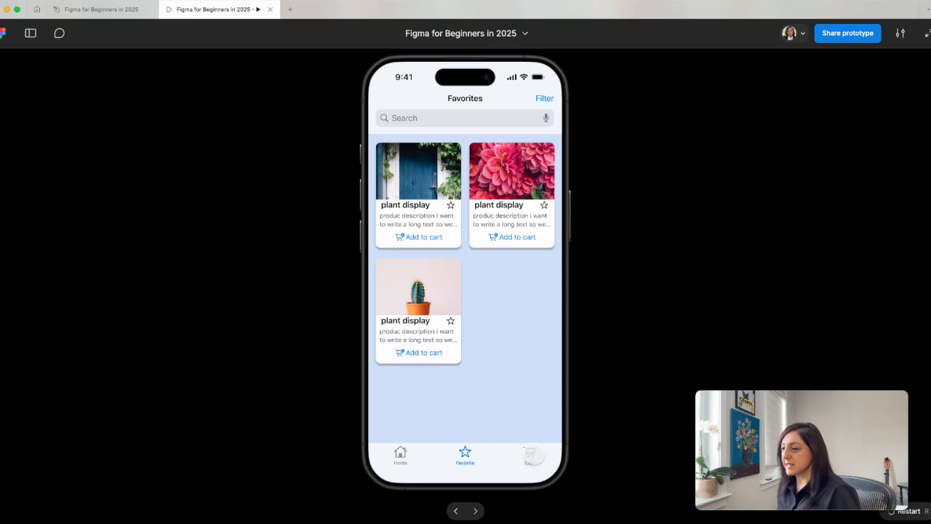
pyautogui.click(531, 453)
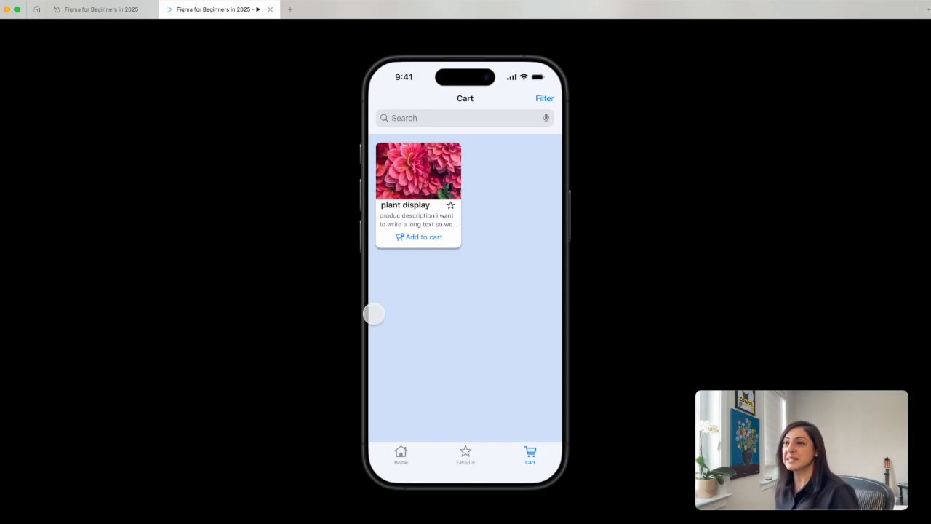
# Step: Return to the design file and examine the tab bar links between the Home, Favorites and Cart frames
pyautogui.click(98, 9)
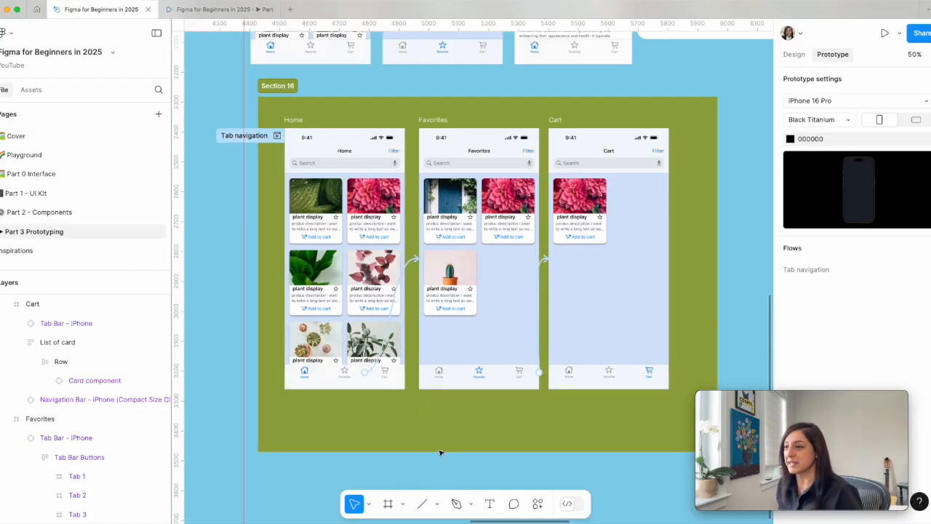
pyautogui.scroll(-3, 430, 449)
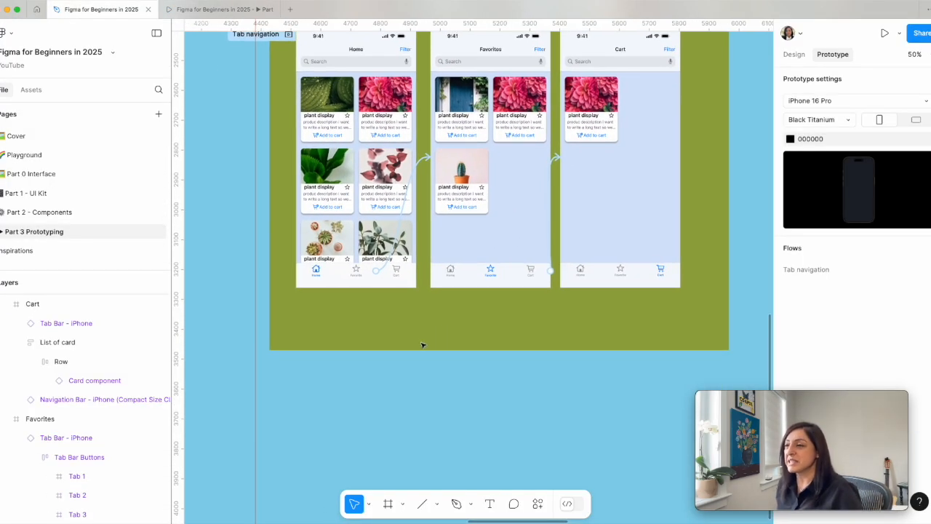
pyautogui.scroll(3, 421, 345)
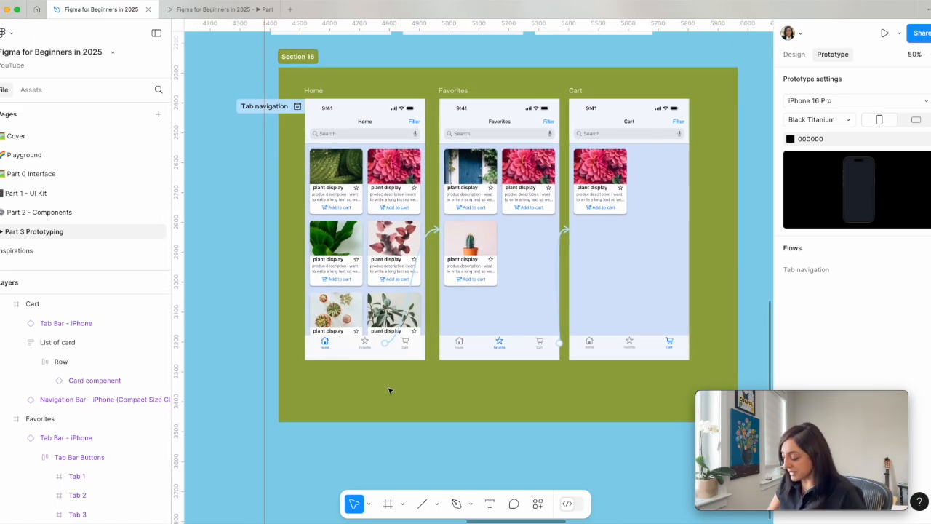
pyautogui.scroll(5, 389, 391)
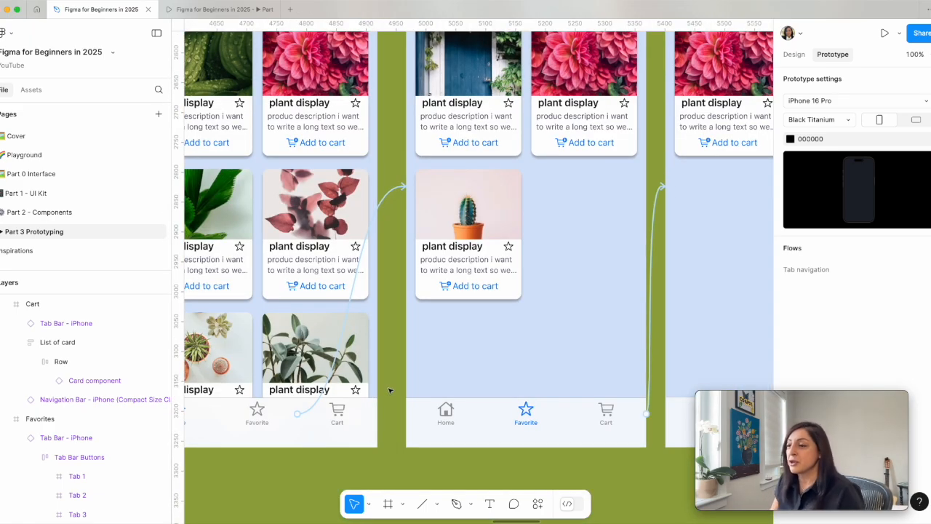
pyautogui.scroll(-3, 390, 390)
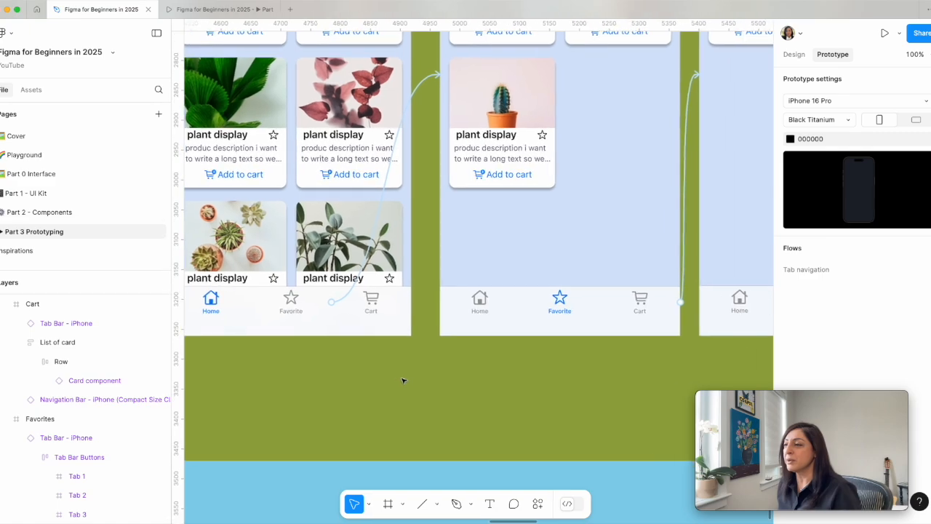
pyautogui.hscroll(2, 404, 380)
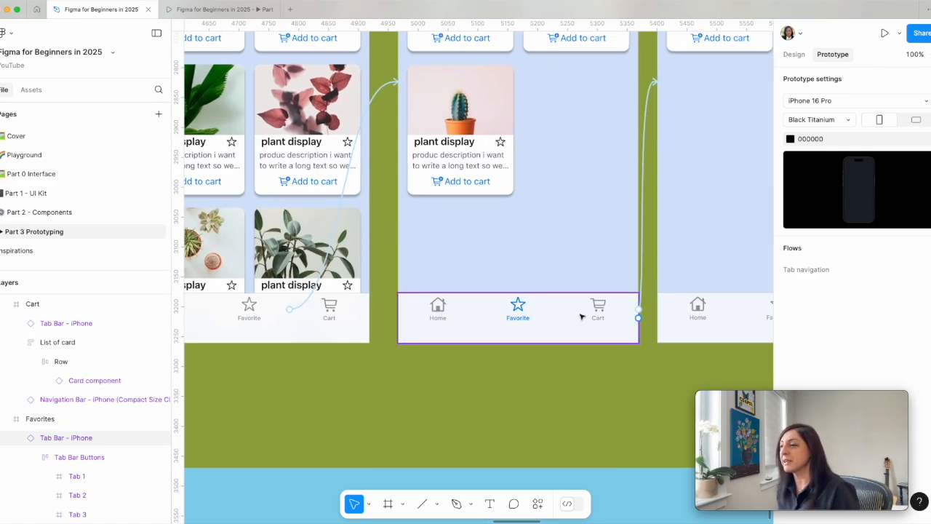
pyautogui.hscroll(3, 655, 320)
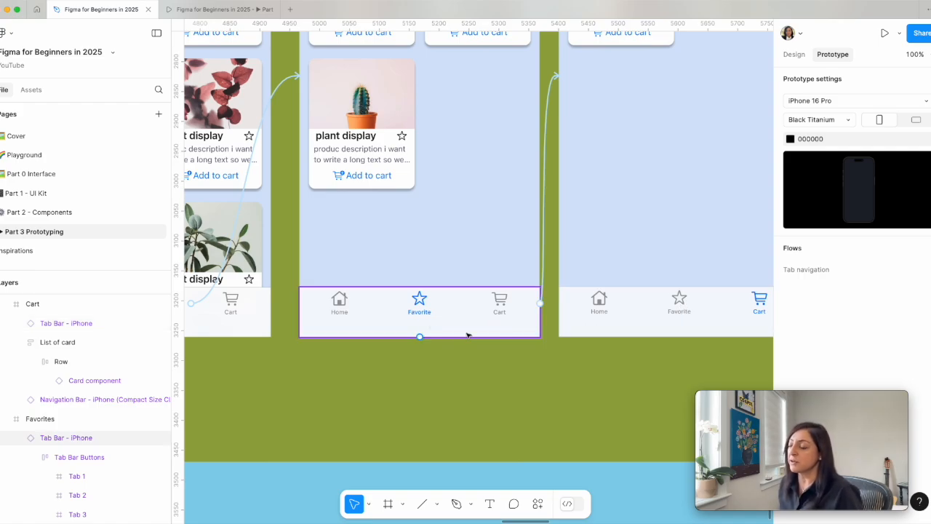
pyautogui.hscroll(-6, 534, 381)
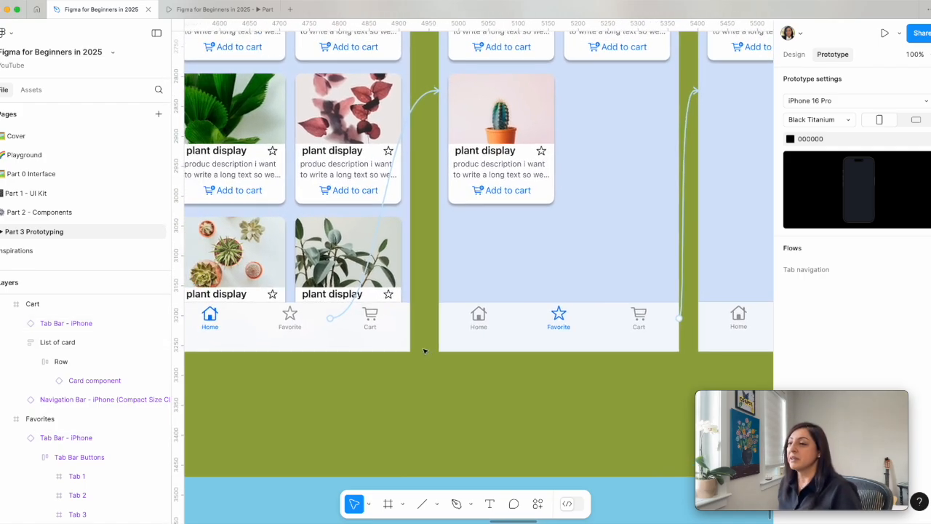
pyautogui.hscroll(1, 522, 401)
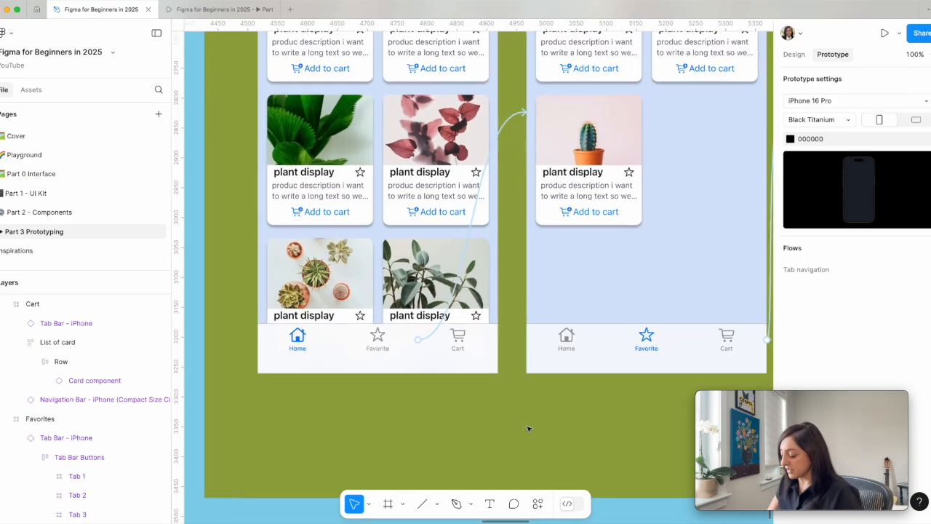
pyautogui.press('-')
pyautogui.scroll(3, 528, 429)
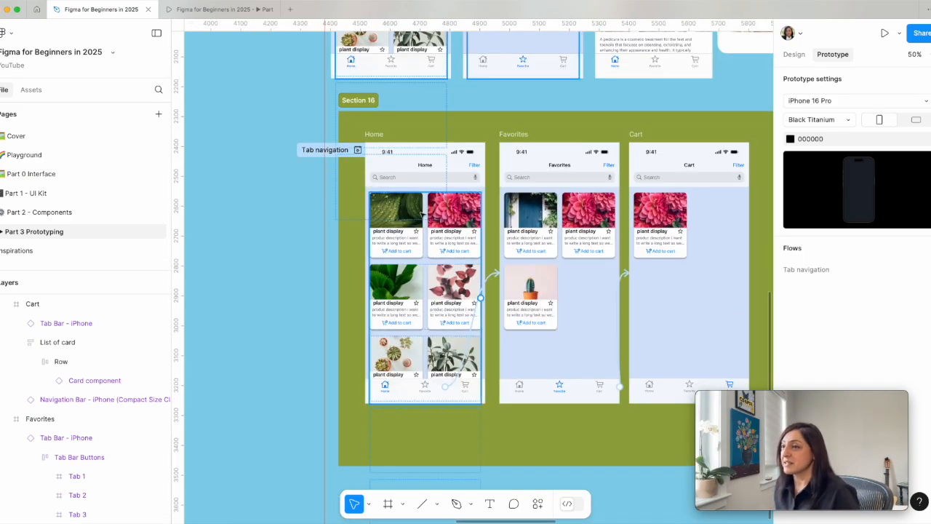
# Step: Extend Section 16 downward to about 1538 × 1540 to make room beneath the three frames
pyautogui.click(366, 118)
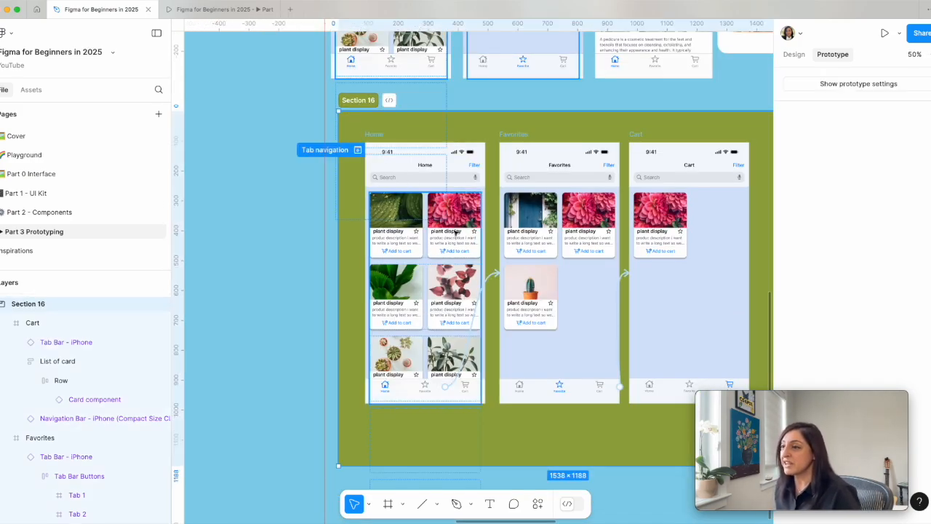
pyautogui.scroll(-3, 465, 407)
pyautogui.hscroll(2, 464, 407)
pyautogui.press('Escape')
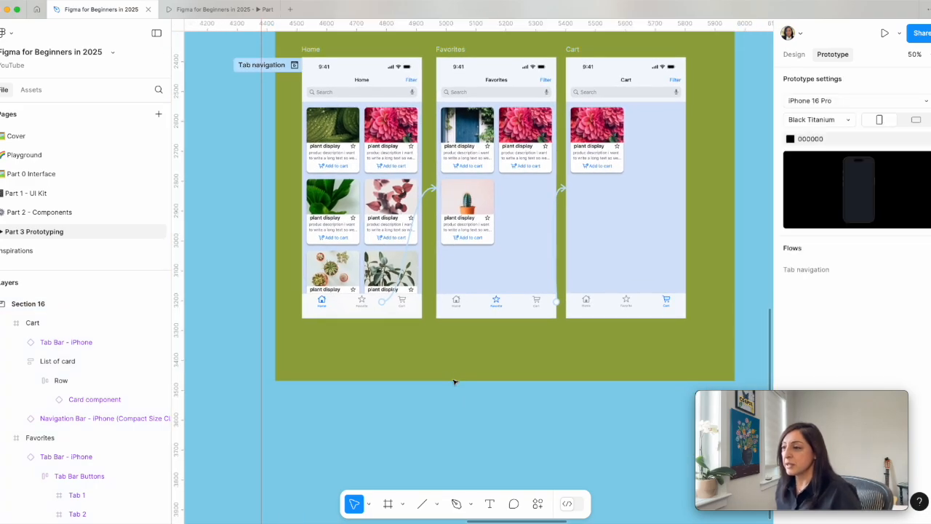
pyautogui.click(450, 374)
pyautogui.moveTo(447, 379); pyautogui.dragTo(443, 489)
pyautogui.scroll(-1, 452, 414)
pyautogui.hscroll(1, 452, 415)
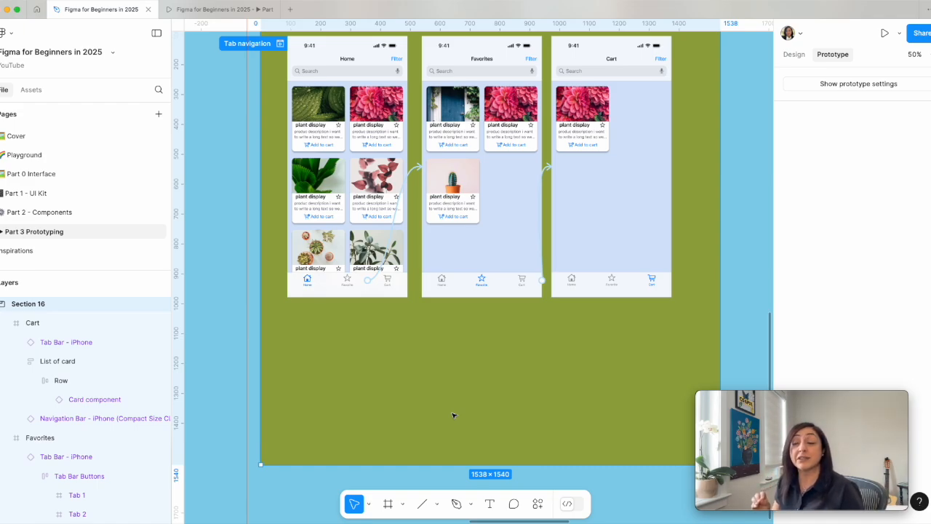
# Step: Place a copy of the Home frame's tab bar in the empty section area below the frames
pyautogui.hotkey('shift', '0')
pyautogui.hscroll(-3, 444, 409)
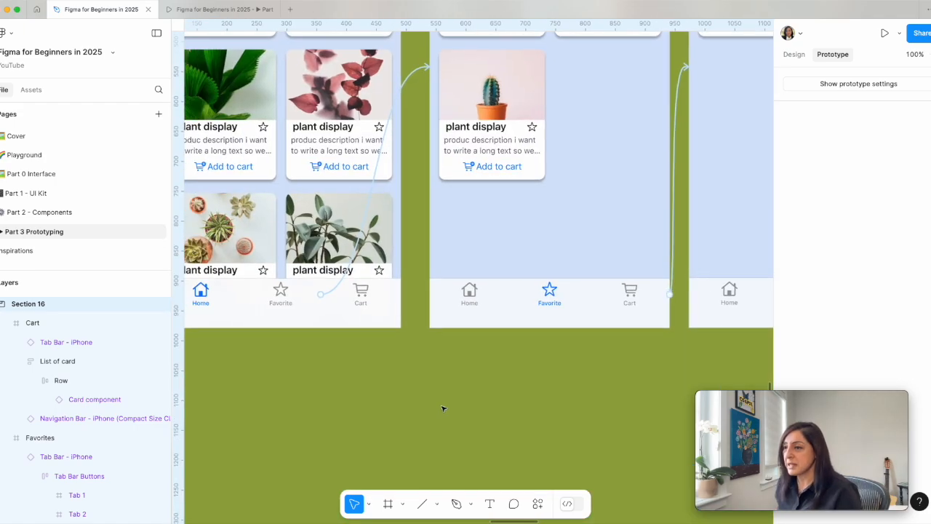
pyautogui.click(379, 296)
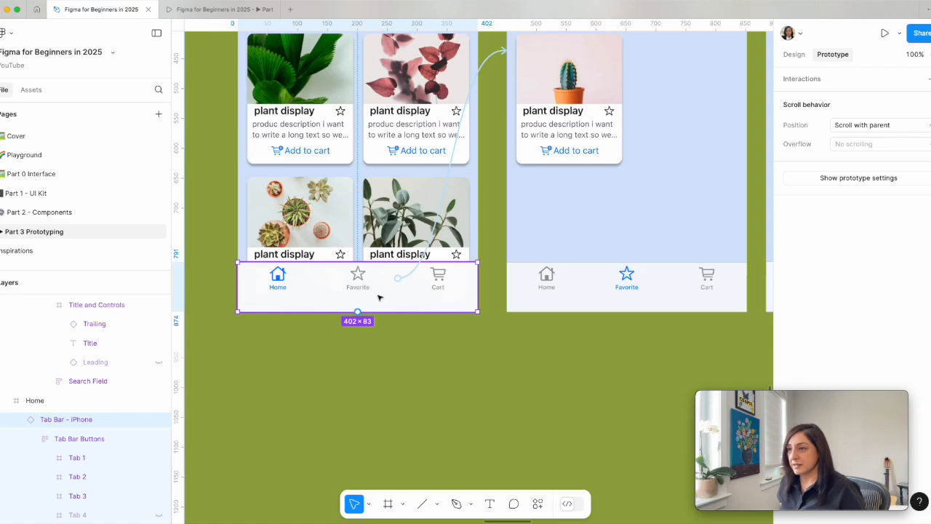
pyautogui.moveTo(378, 296); pyautogui.dragTo(510, 456)
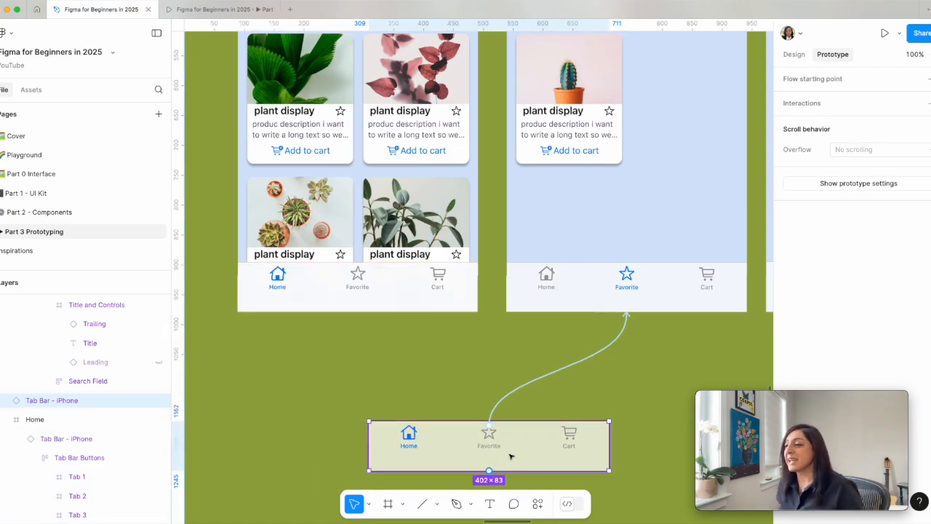
pyautogui.scroll(-2, 511, 456)
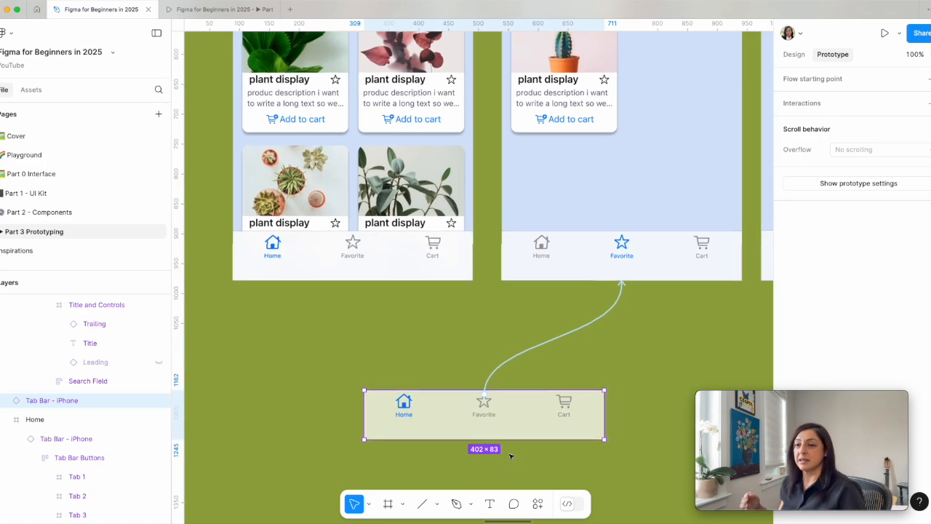
pyautogui.hscroll(2, 510, 456)
pyautogui.scroll(-2, 502, 443)
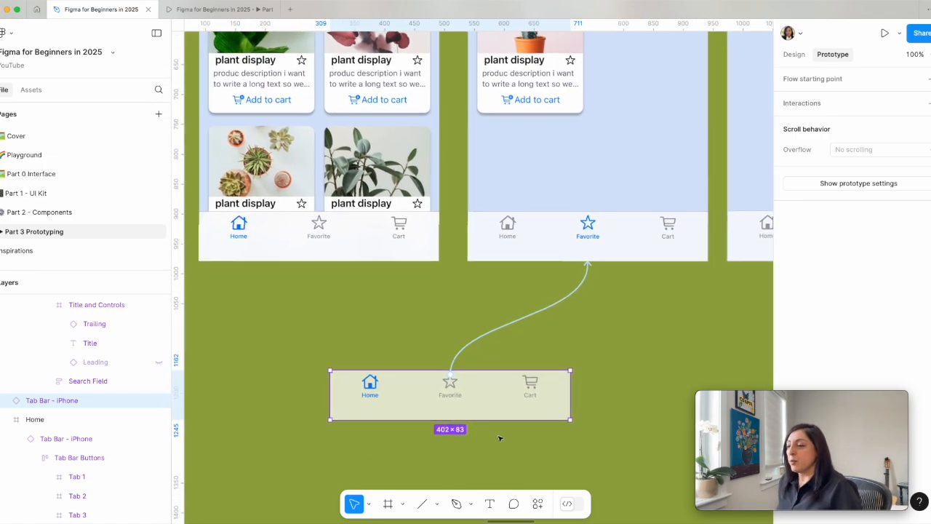
# Step: Align the copied tab bar directly beneath the Favorites frame, with matching side edges
pyautogui.moveTo(503, 412); pyautogui.dragTo(541, 427)
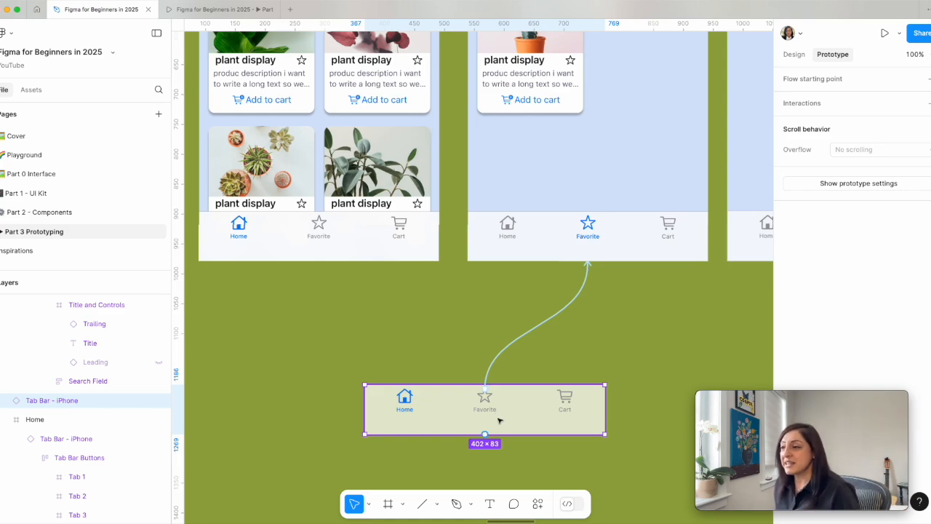
pyautogui.moveTo(572, 420); pyautogui.dragTo(612, 421)
pyautogui.hscroll(1, 612, 421)
pyautogui.hscroll(1, 611, 421)
pyautogui.scroll(1, 612, 420)
pyautogui.press('-')
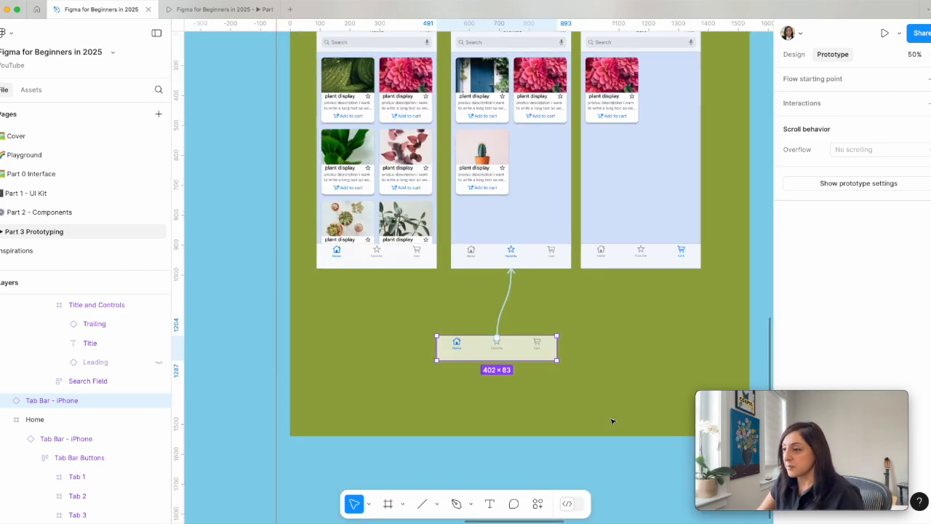
pyautogui.moveTo(510, 354); pyautogui.dragTo(525, 353)
# Step: Link the standalone tab bar's Home tab to the Home frame with an On tap, Navigate to interaction and Instant animation
pyautogui.doubleClick(478, 347)
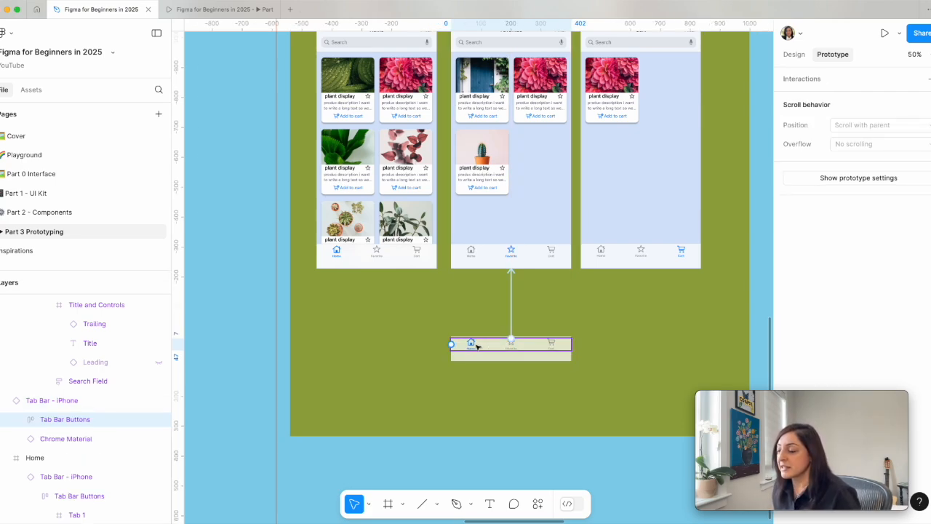
pyautogui.doubleClick(477, 347)
pyautogui.press('+')
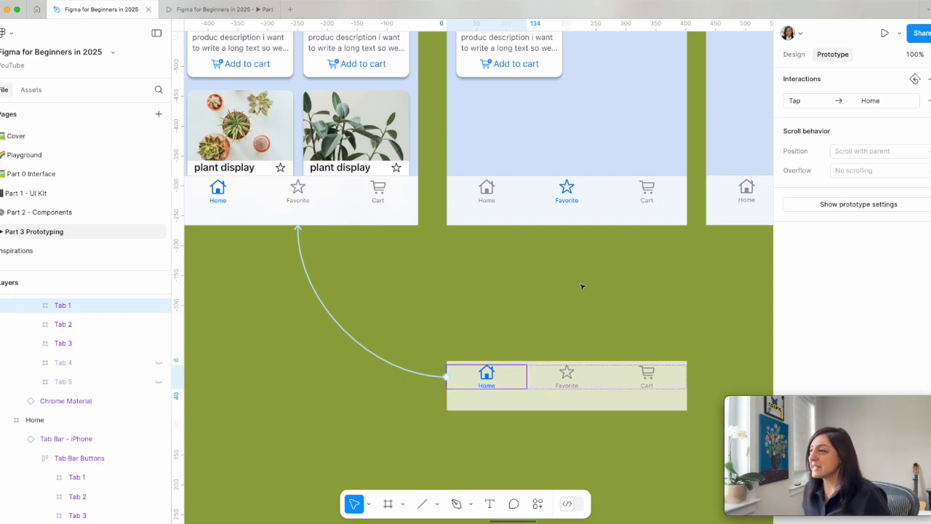
pyautogui.click(793, 102)
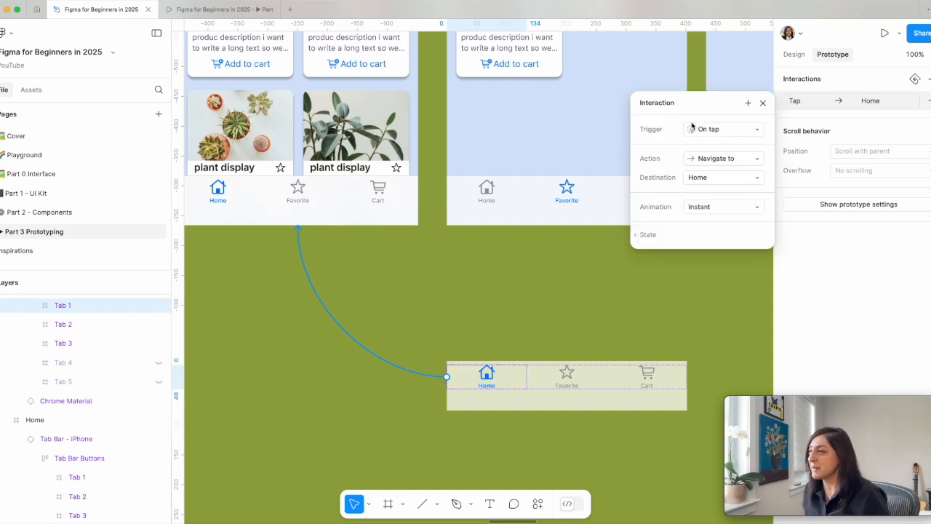
pyautogui.click(742, 134)
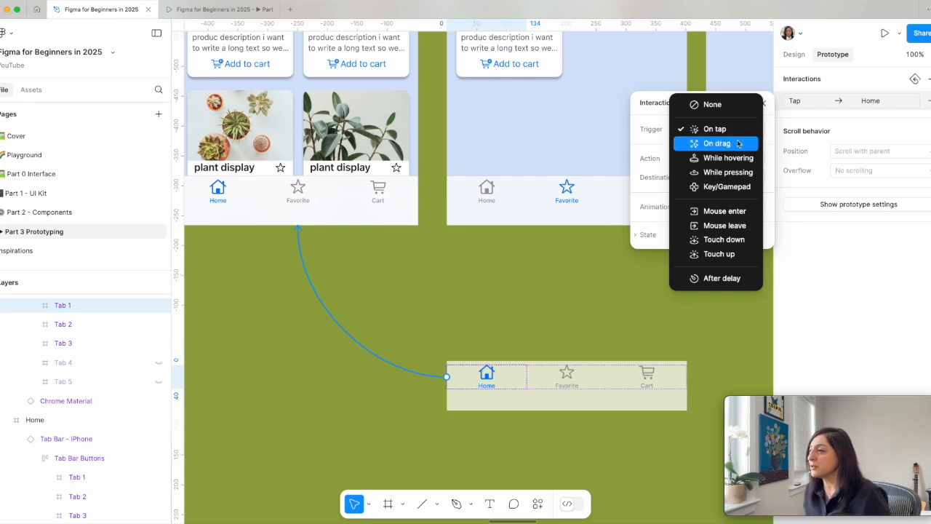
pyautogui.click(659, 146)
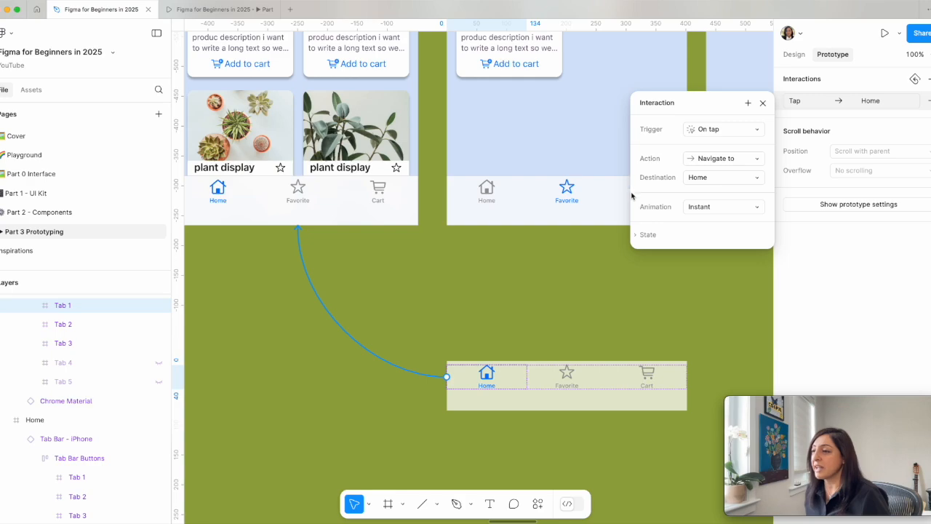
# Step: Link the standalone tab bar's Cart tab to the Cart frame with an On tap, Navigate to interaction and Instant animation
pyautogui.click(560, 376)
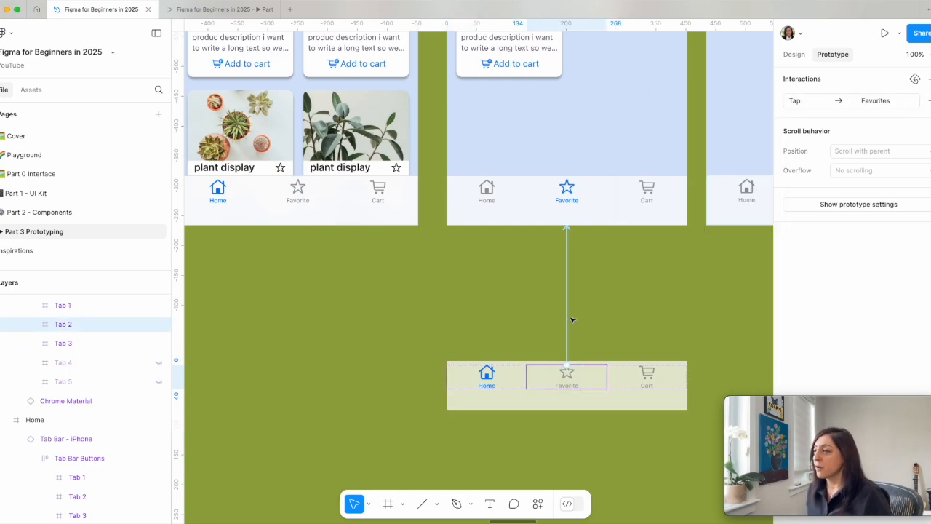
pyautogui.hscroll(5, 575, 364)
pyautogui.click(529, 380)
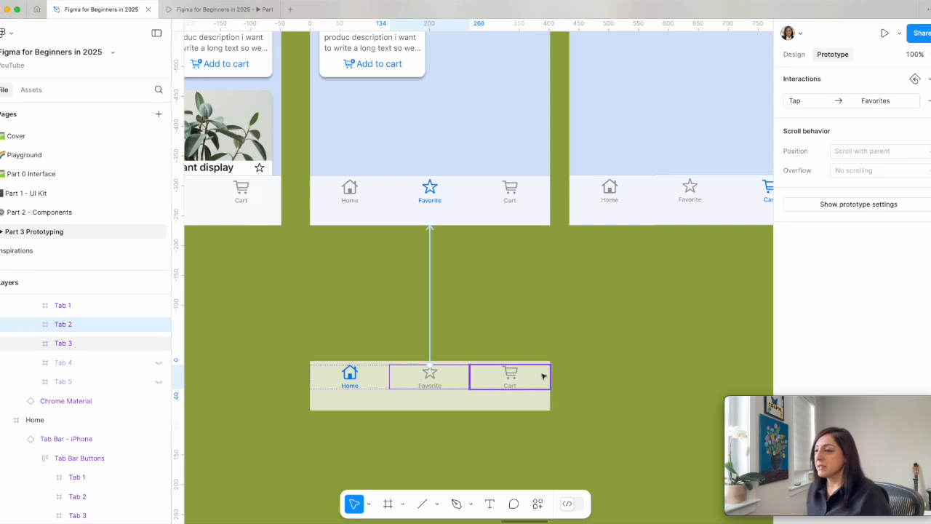
pyautogui.moveTo(550, 376); pyautogui.dragTo(679, 224)
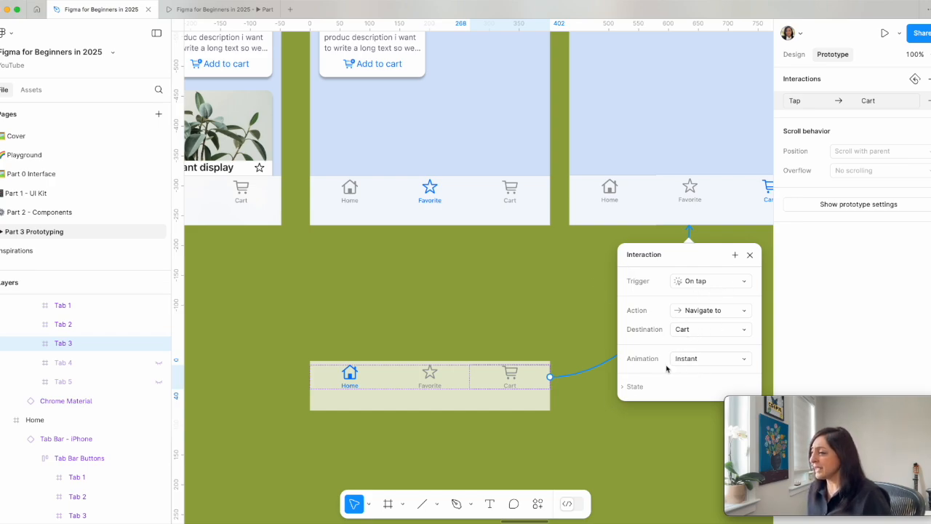
pyautogui.click(590, 396)
# Step: Replace the Home frame's linked tab bar with an unlinked one aligned to the frame's bottom edge
pyautogui.hscroll(-5, 590, 397)
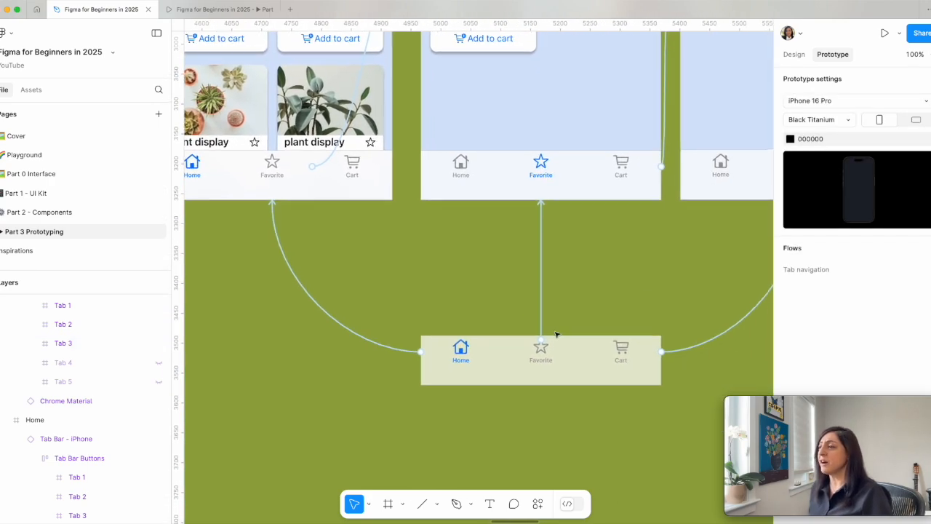
pyautogui.scroll(3, 555, 333)
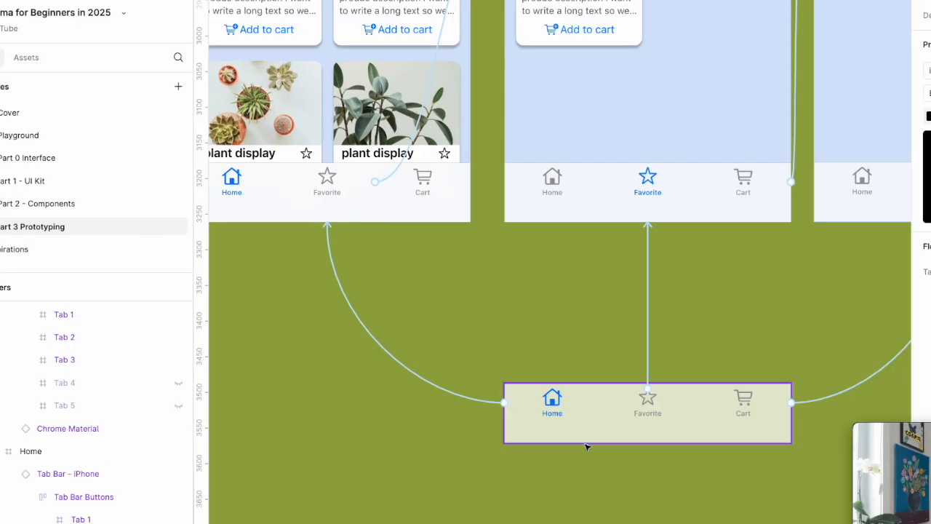
pyautogui.keyDown('super'); pyautogui.click(296, 194); pyautogui.keyUp('super')
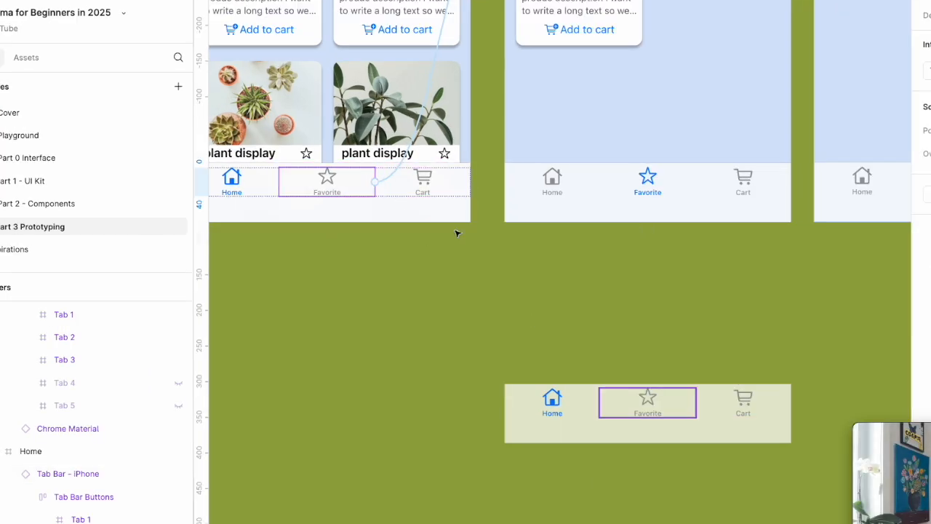
pyautogui.click(696, 198)
pyautogui.click(597, 310)
pyautogui.hscroll(5, 597, 310)
pyautogui.hscroll(-4, 582, 349)
pyautogui.click(562, 423)
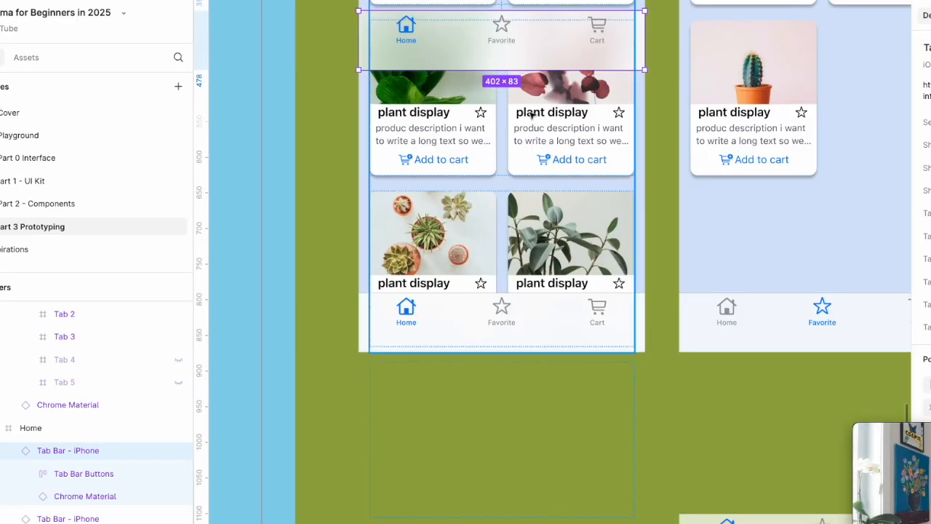
pyautogui.moveTo(536, 66); pyautogui.dragTo(536, 347)
pyautogui.hscroll(1, 476, 335)
pyautogui.scroll(-1, 477, 335)
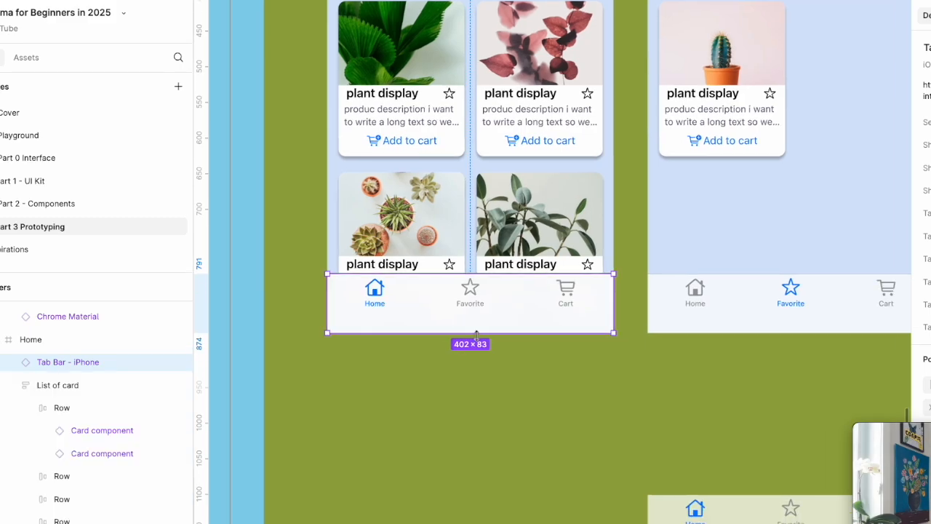
# Step: Remove the Cart tab's individual link from the Favorites frame's tab bar, keeping only the standalone tab bar's links
pyautogui.hscroll(3, 477, 334)
pyautogui.click(625, 314)
pyautogui.hscroll(3, 625, 313)
pyautogui.click(665, 287)
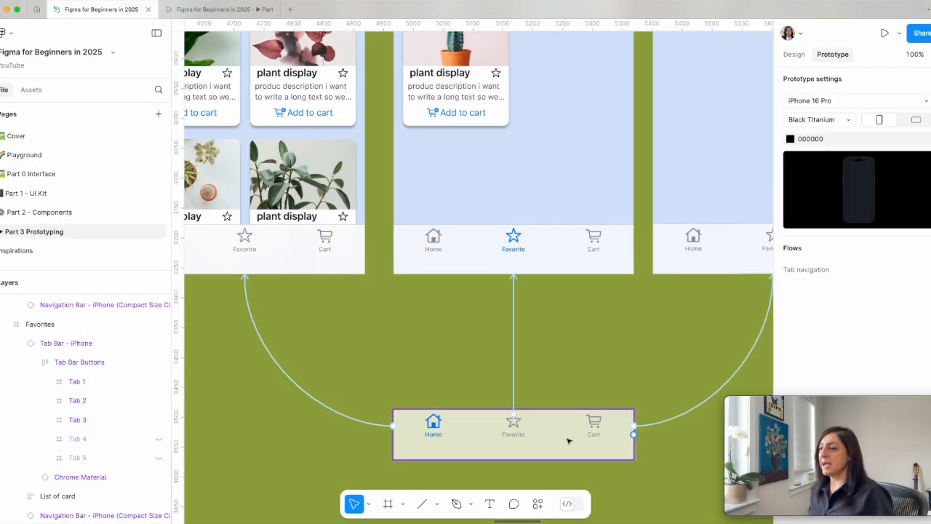
pyautogui.scroll(-3, 505, 430)
pyautogui.hscroll(-2, 546, 412)
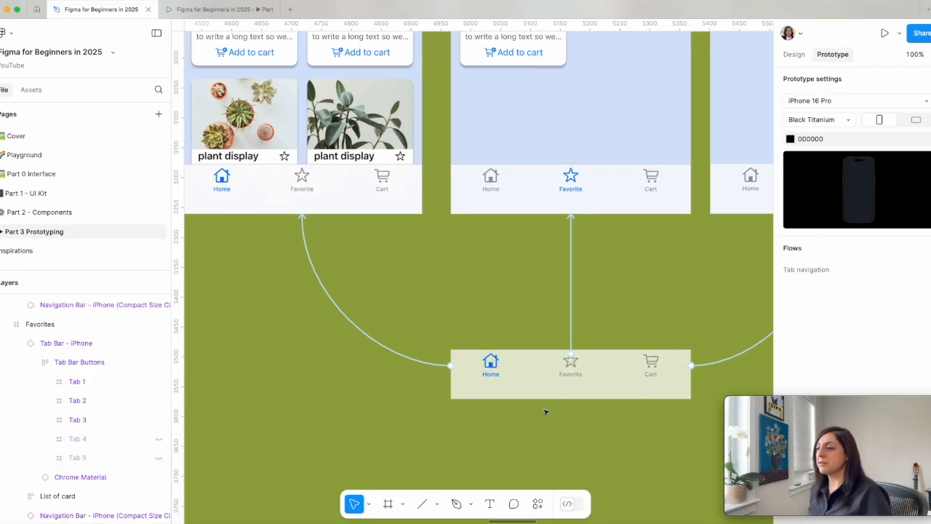
# Step: Replace the Home frame's tab bar with a copy of the linked standalone tab bar in the same position
pyautogui.hscroll(3, 546, 412)
pyautogui.click(473, 393)
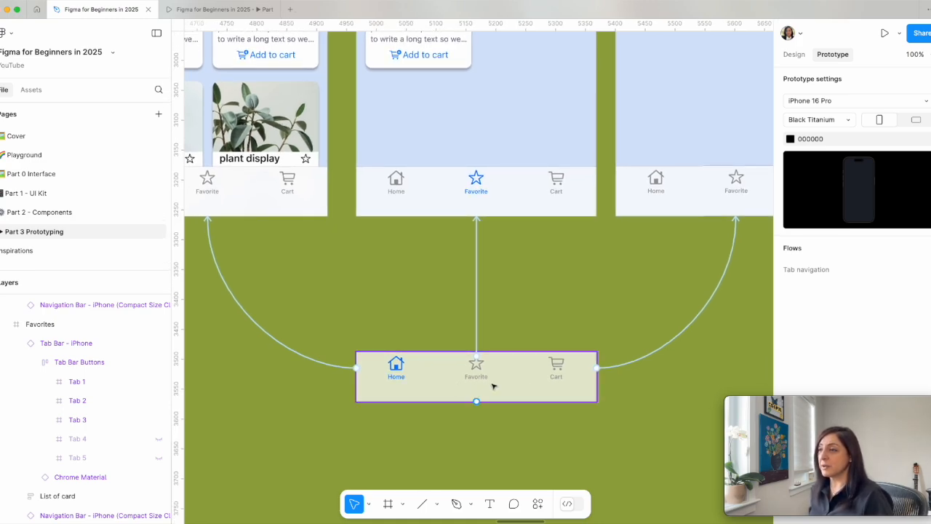
pyautogui.click(493, 386)
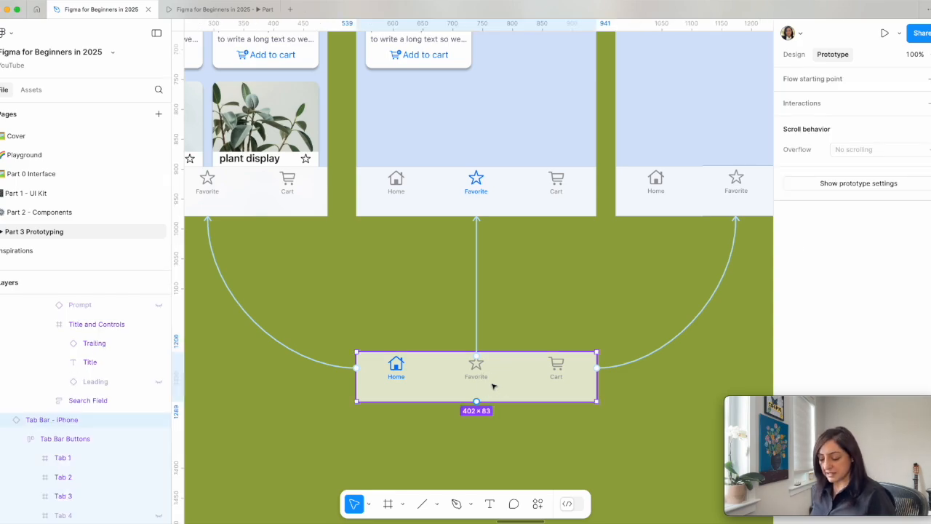
pyautogui.click(793, 54)
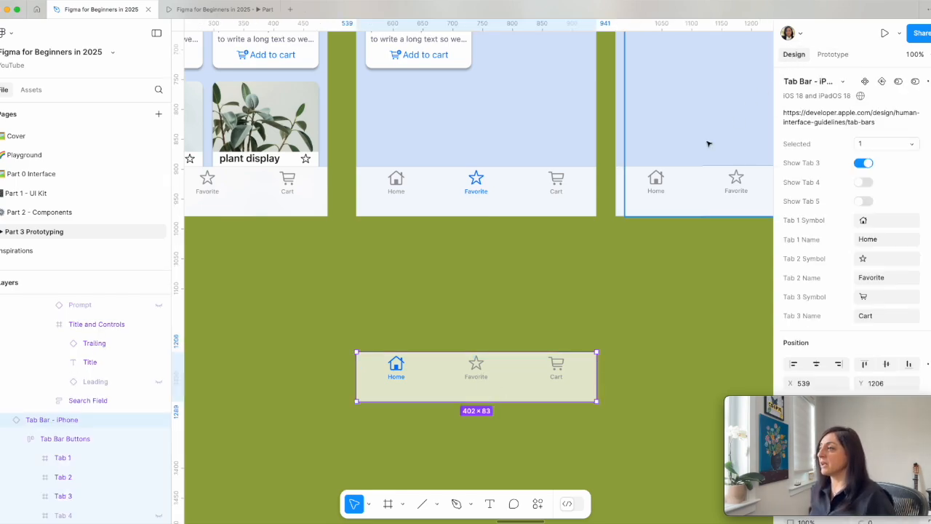
pyautogui.hscroll(-5, 609, 245)
pyautogui.click(505, 226)
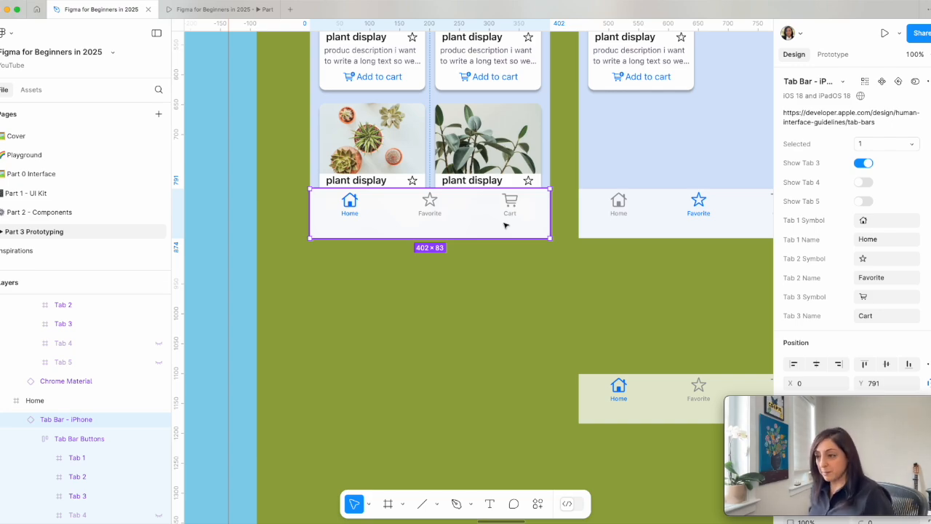
pyautogui.press('super+v')
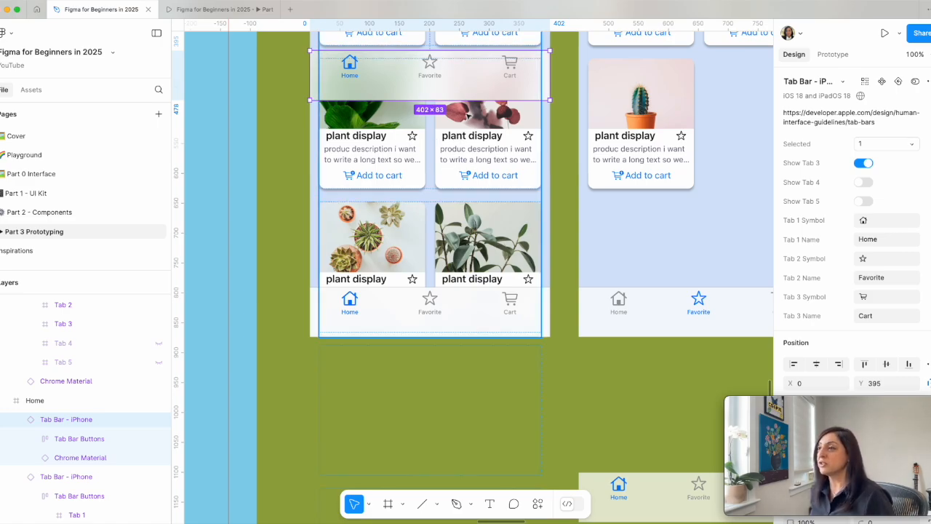
pyautogui.click(459, 313)
pyautogui.click(460, 313)
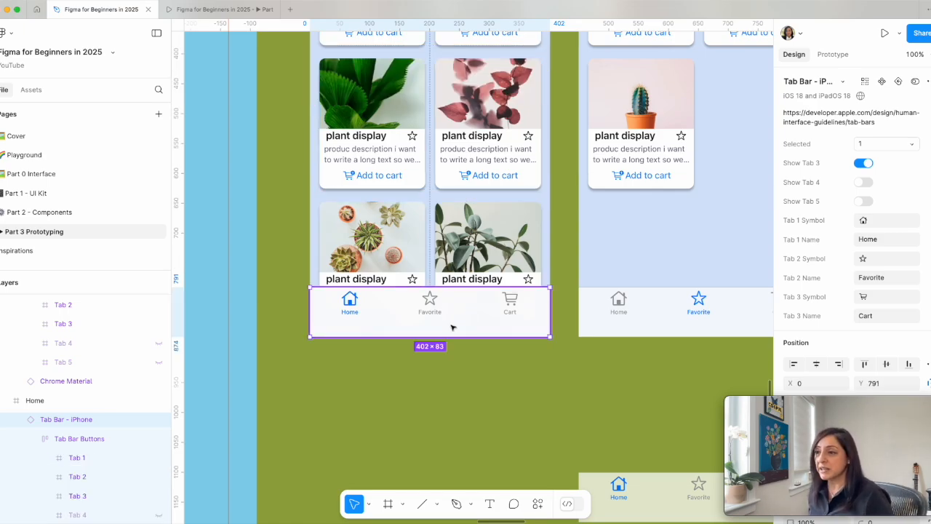
pyautogui.scroll(-2, 102, 364)
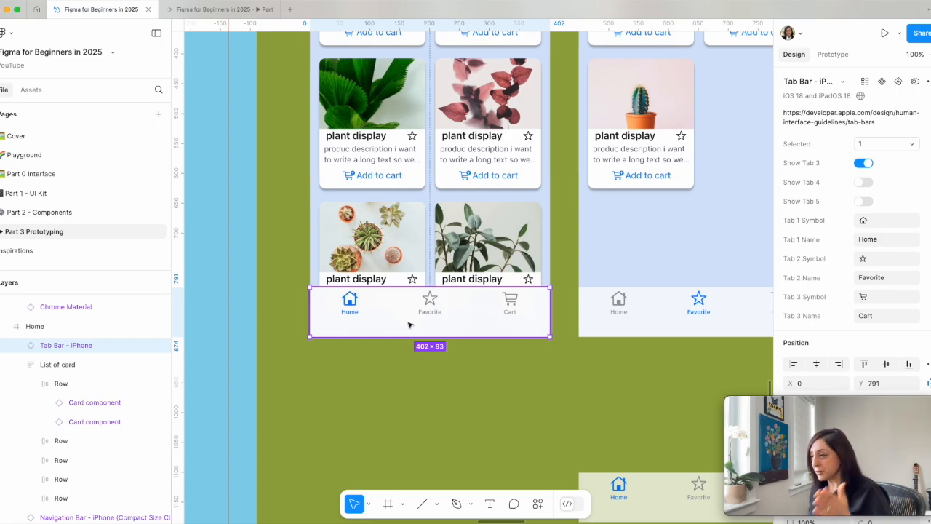
pyautogui.hscroll(2, 410, 325)
pyautogui.scroll(-1, 410, 325)
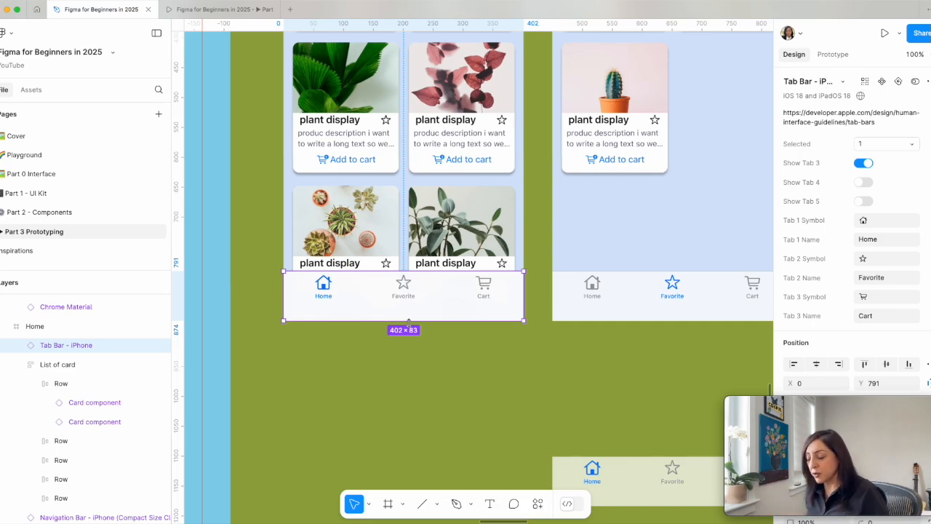
# Step: Replace the Favorites frame's tab bar with the copied linked tab bar and set its Selected property to 2
pyautogui.hscroll(5, 409, 320)
pyautogui.click(534, 306)
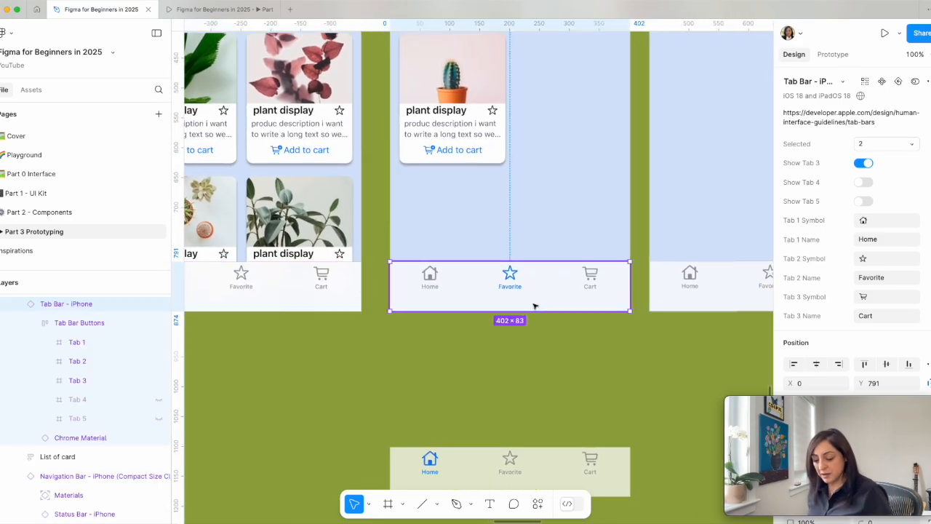
pyautogui.press('super+shift+r')
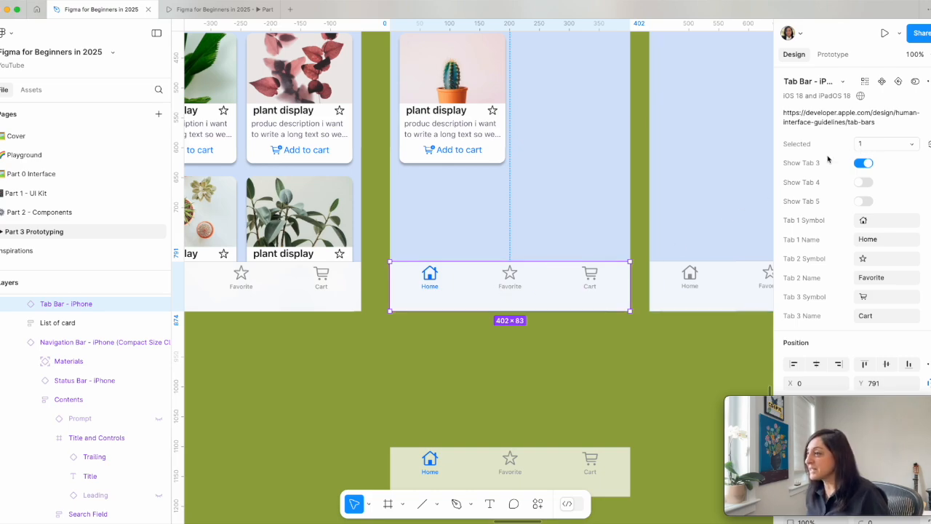
pyautogui.click(873, 145)
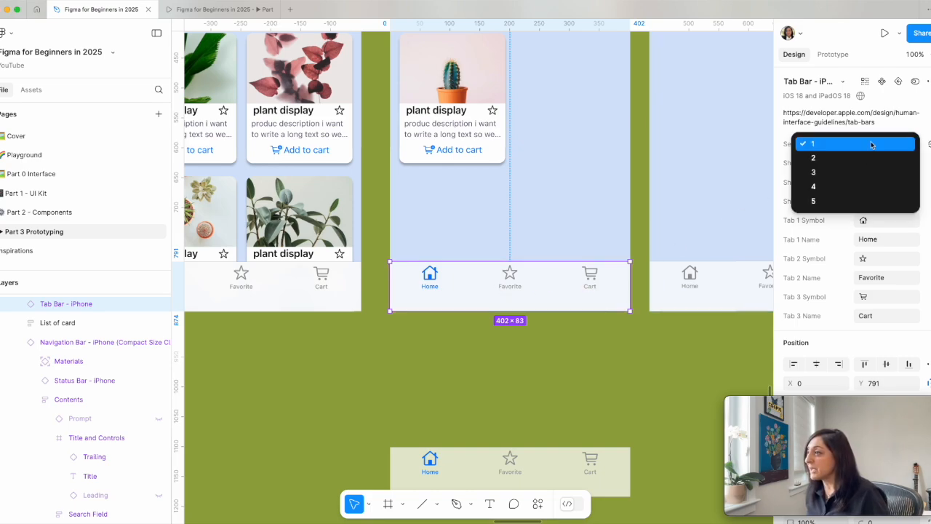
pyautogui.click(835, 159)
# Step: Replace the Cart frame's tab bar with the copied linked tab bar and set its Selected property to 3
pyautogui.hscroll(5, 670, 263)
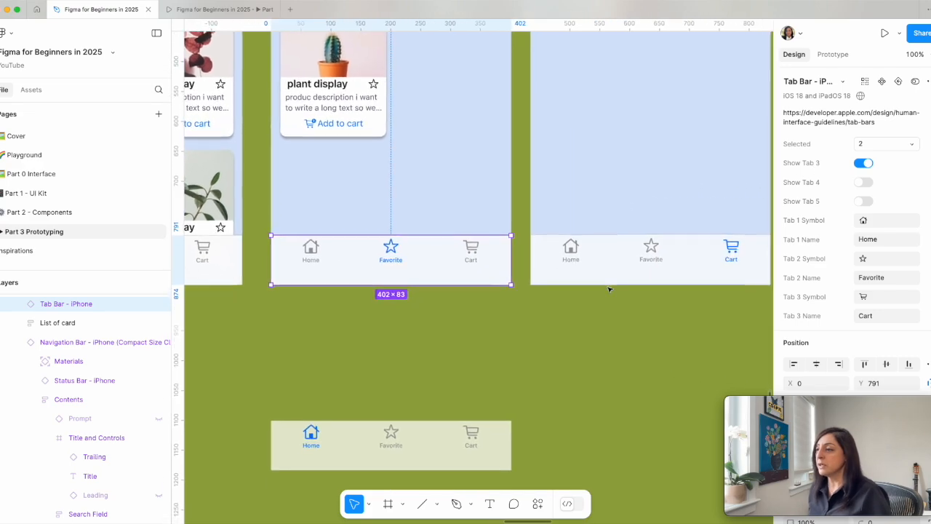
pyautogui.click(567, 283)
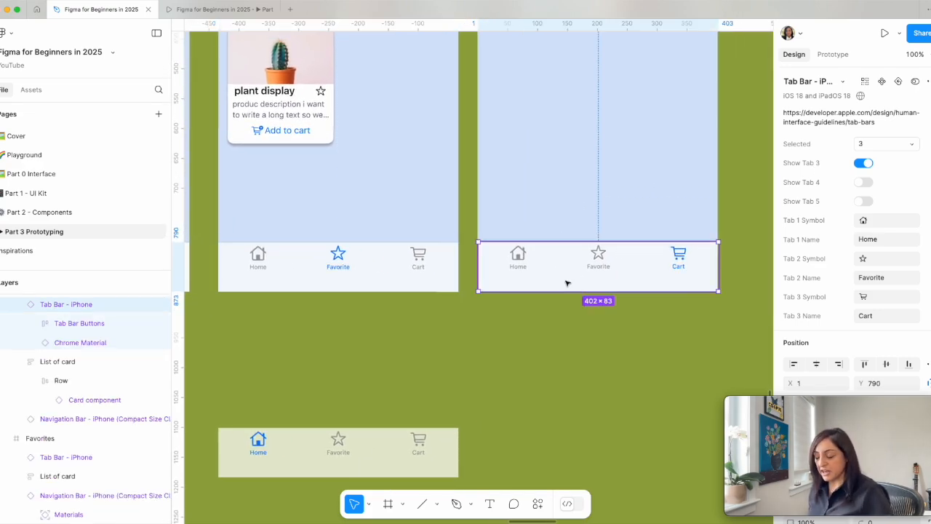
pyautogui.press('super+shift+r')
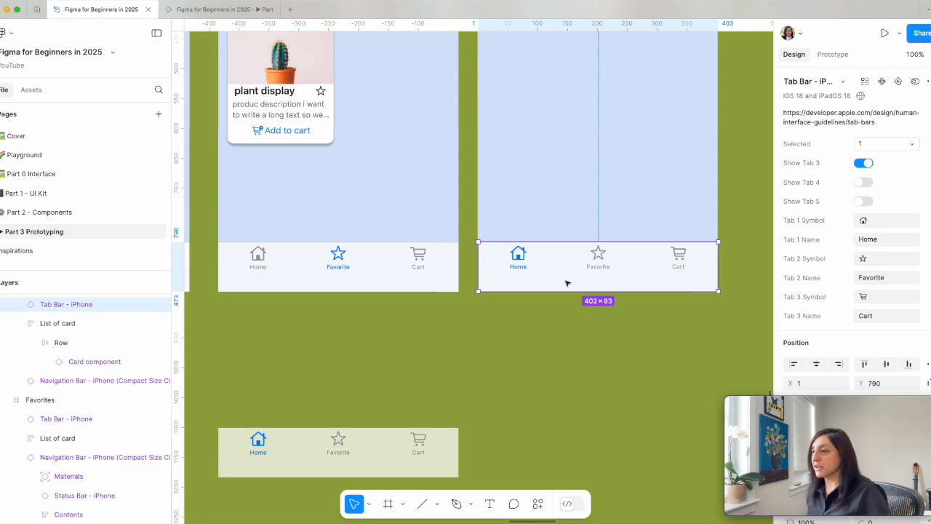
pyautogui.click(876, 145)
pyautogui.click(837, 171)
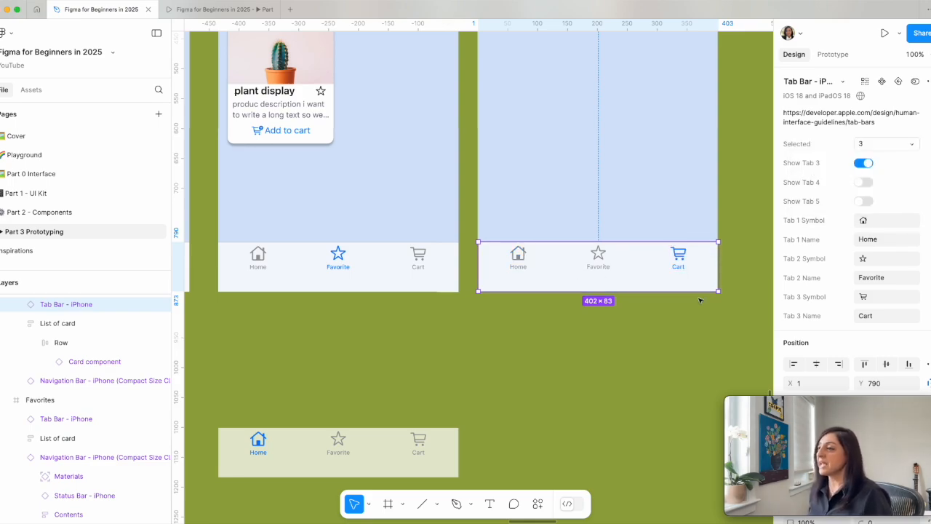
pyautogui.click(692, 339)
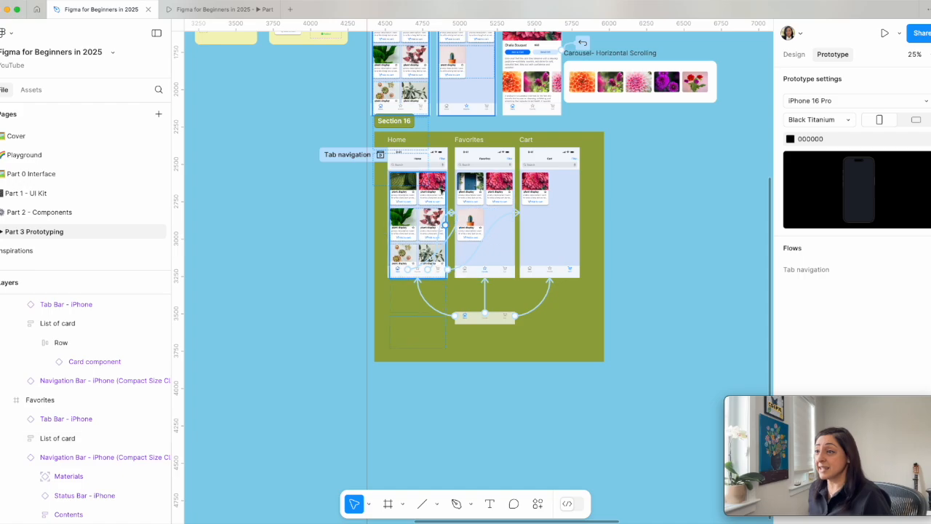
# Step: Preview the Tab navigation flow, switch between the Favorite, Cart and Home tabs, and return to the design file
pyautogui.click(367, 158)
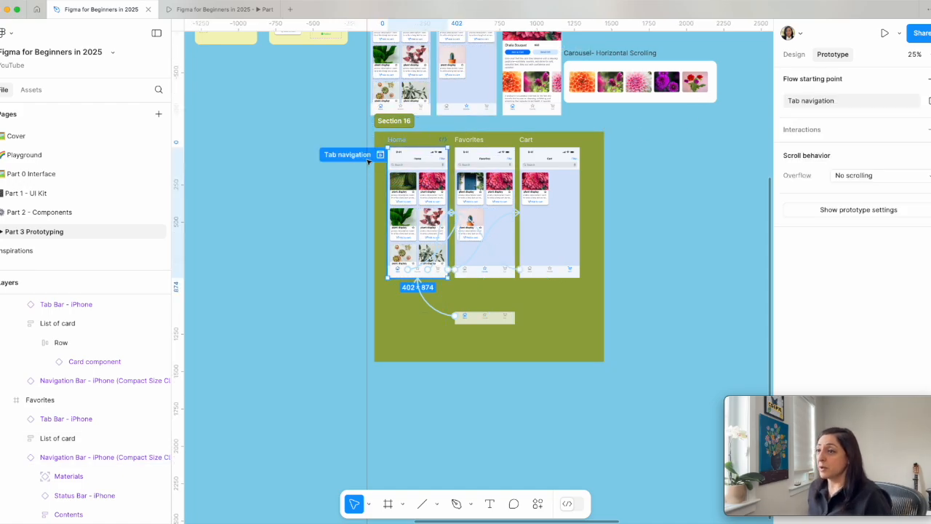
pyautogui.click(885, 32)
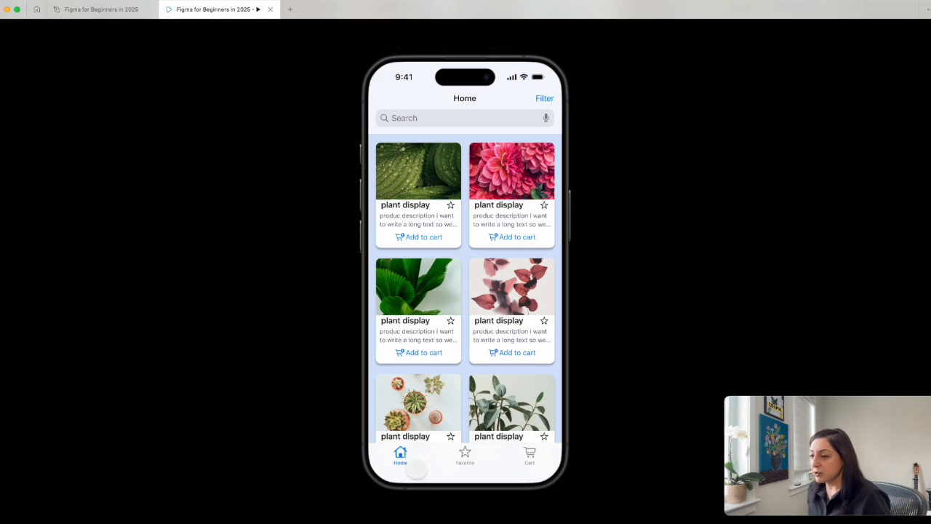
pyautogui.click(465, 454)
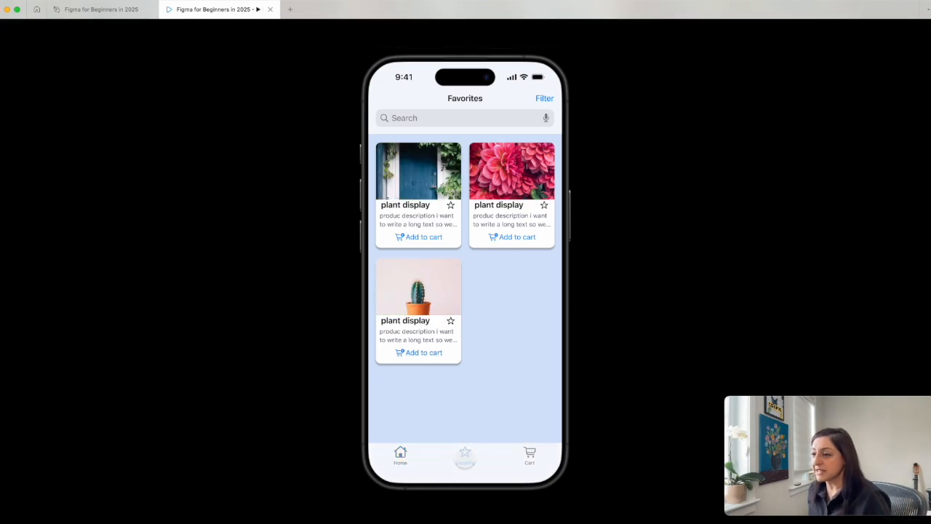
pyautogui.click(529, 455)
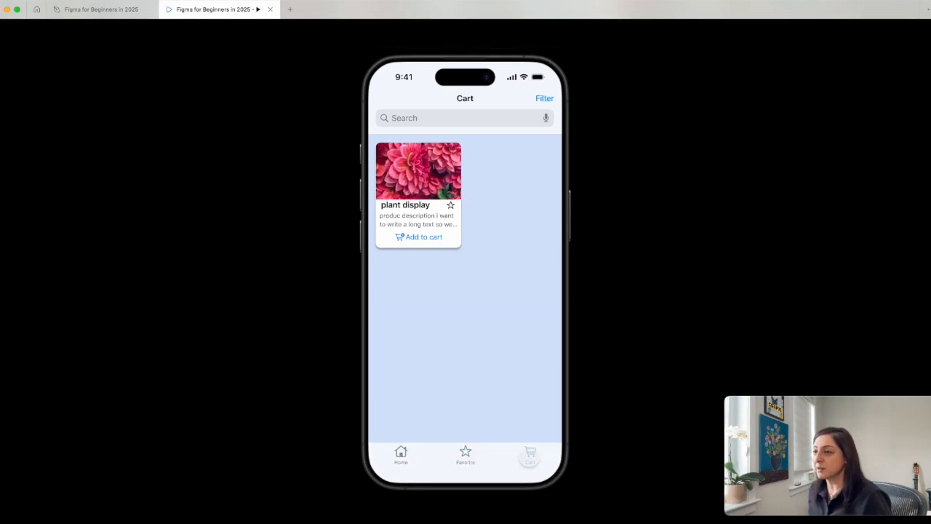
pyautogui.click(465, 454)
pyautogui.click(399, 454)
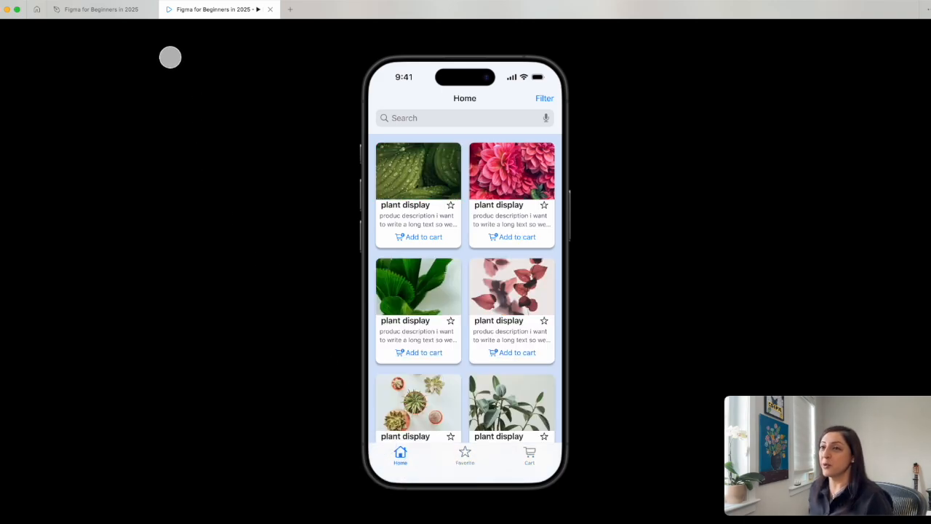
pyautogui.click(112, 9)
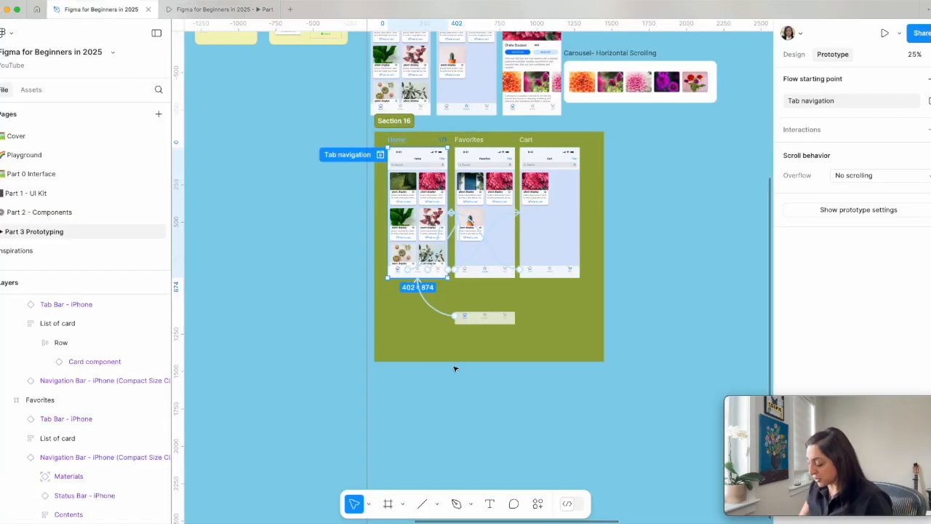
# Step: Widen Section 16, which contains the Home, Favorites and Cart frames, to about 1938
pyautogui.scroll(5, 455, 369)
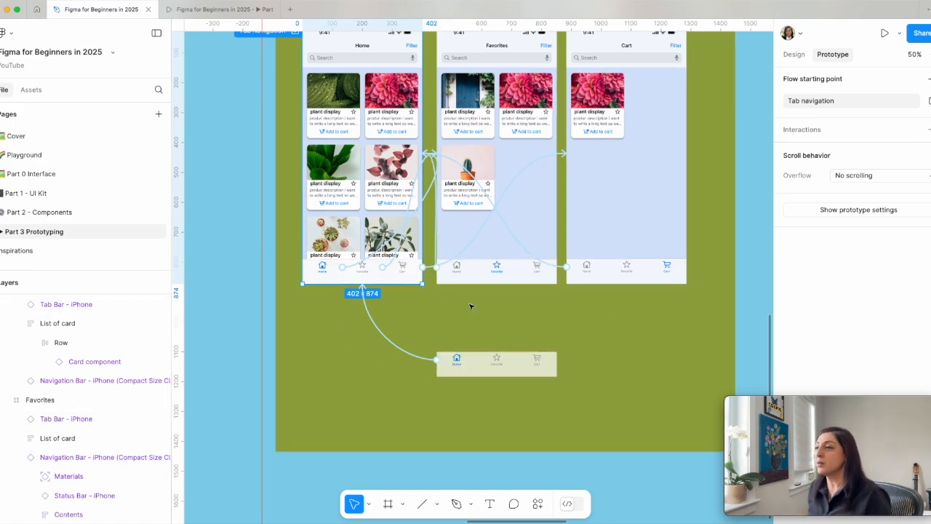
pyautogui.hscroll(3, 470, 305)
pyautogui.scroll(3, 470, 306)
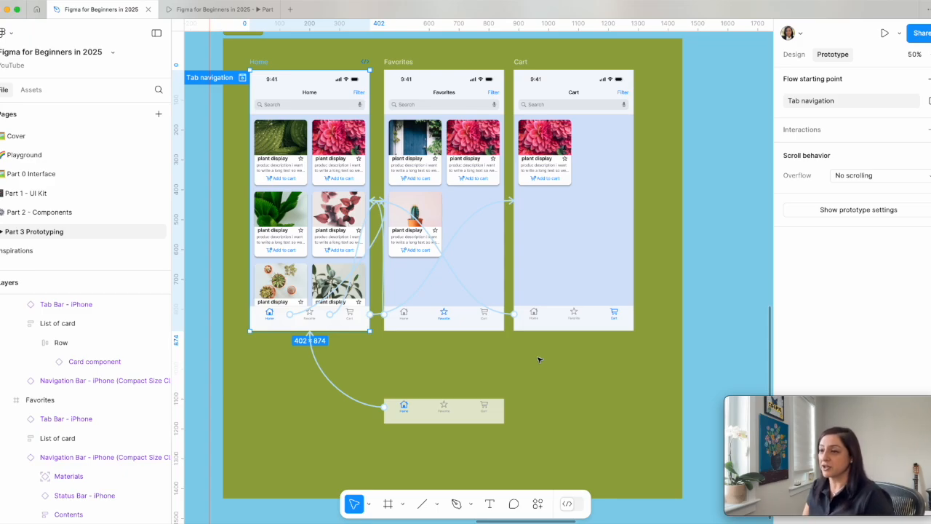
pyautogui.click(539, 359)
pyautogui.scroll(5, 644, 293)
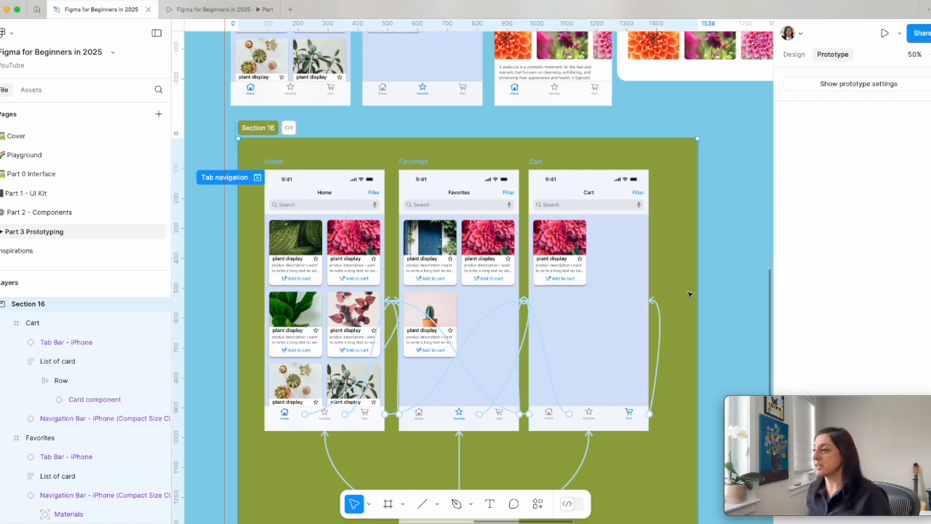
pyautogui.hscroll(2, 695, 285)
pyautogui.moveTo(669, 284)
pyautogui.mouseDown()
pyautogui.moveTo(744, 282)
pyautogui.moveTo(683, 284)
pyautogui.mouseUp()
# Step: Examine the tab bars and their prototype links across the Home, Favorites and Cart frames
pyautogui.hscroll(-5, 609, 312)
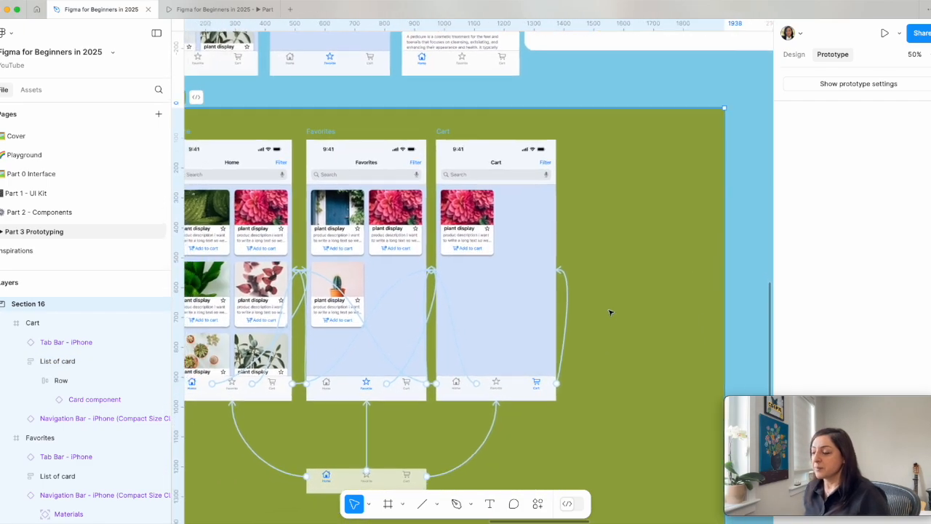
pyautogui.scroll(-3, 609, 312)
pyautogui.press('super+plus')
pyautogui.hscroll(-1, 609, 312)
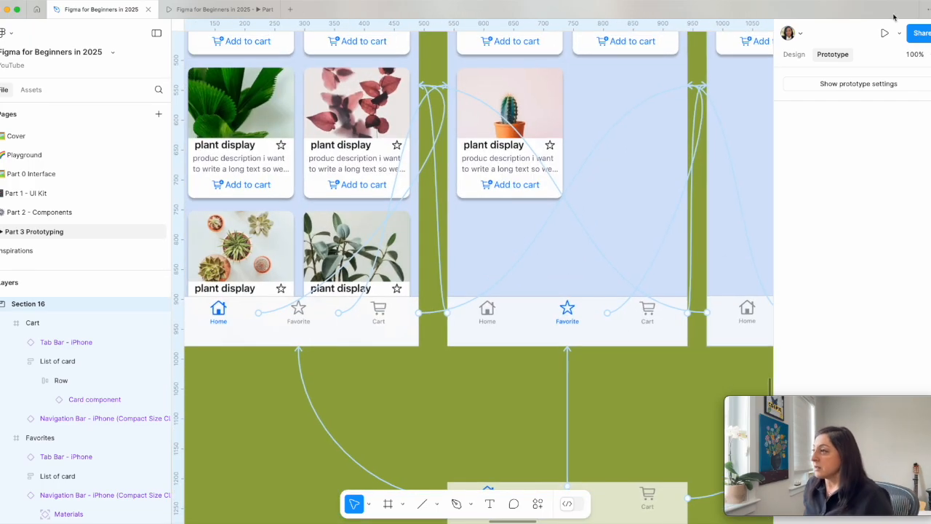
pyautogui.click(795, 54)
pyautogui.hscroll(-2, 401, 412)
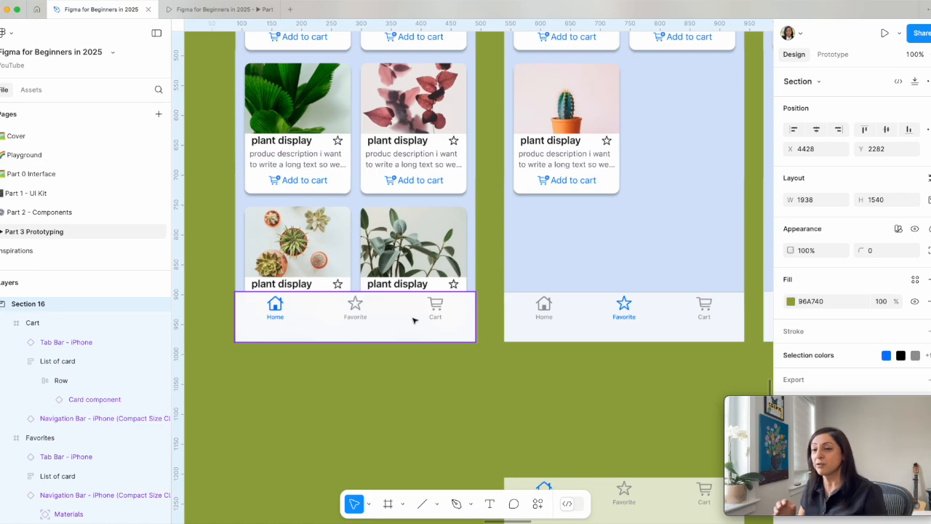
pyautogui.hscroll(2, 413, 320)
pyautogui.hscroll(3, 413, 320)
pyautogui.scroll(2, 413, 320)
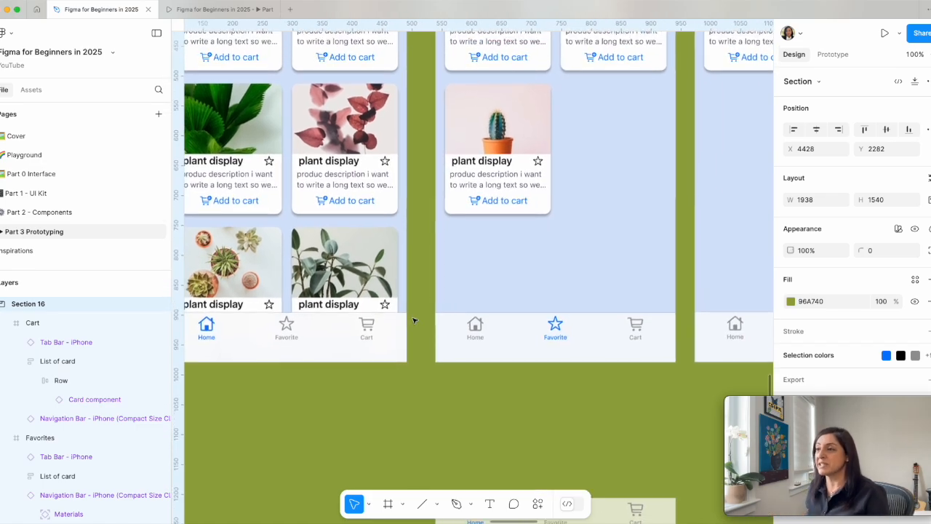
pyautogui.hscroll(1, 413, 321)
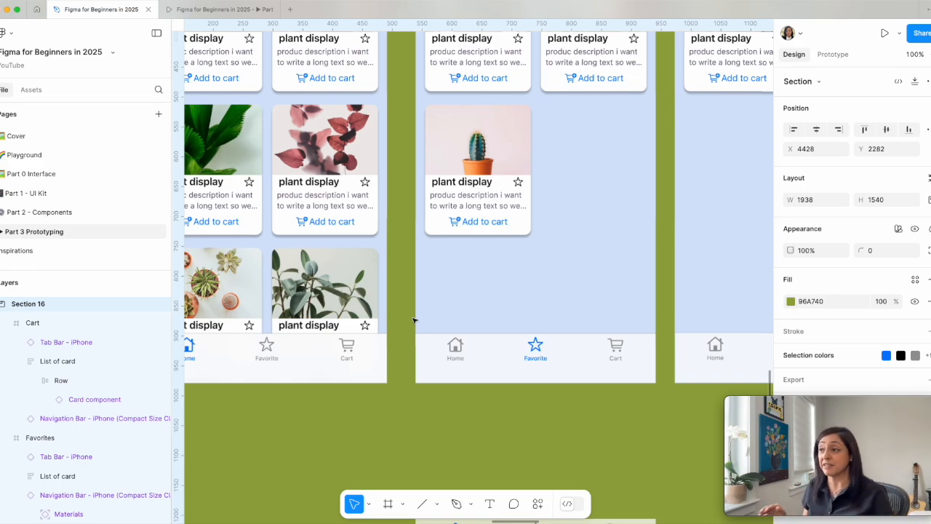
pyautogui.hscroll(10, 412, 320)
pyautogui.scroll(6, 413, 320)
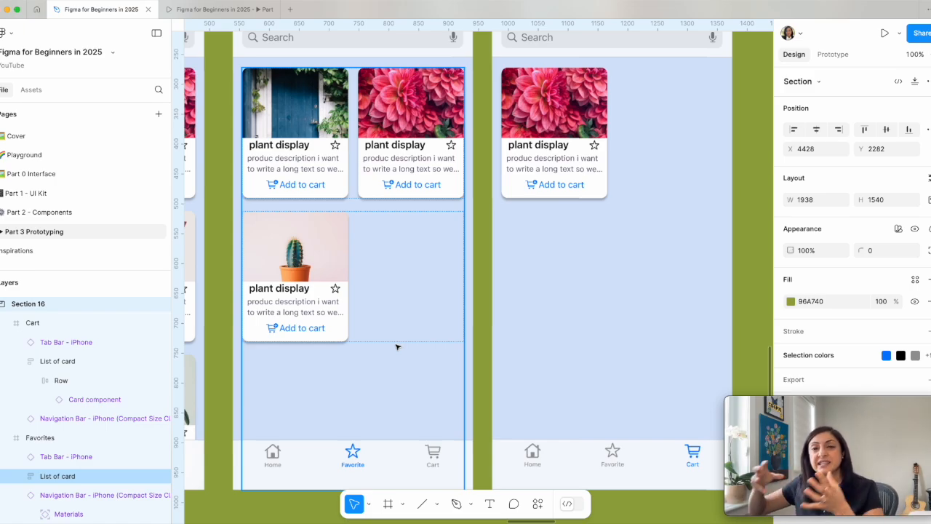
pyautogui.hscroll(-7, 397, 347)
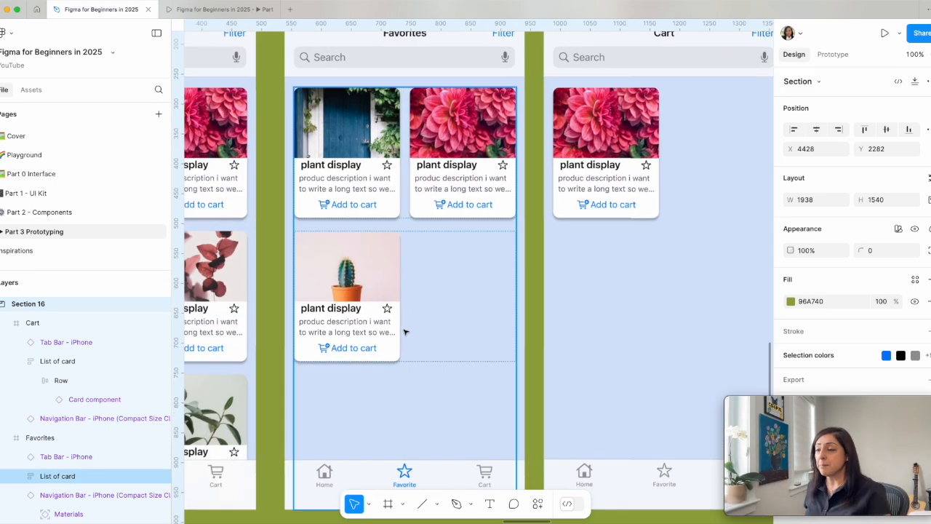
pyautogui.scroll(1, 364, 158)
pyautogui.hscroll(-1, 364, 157)
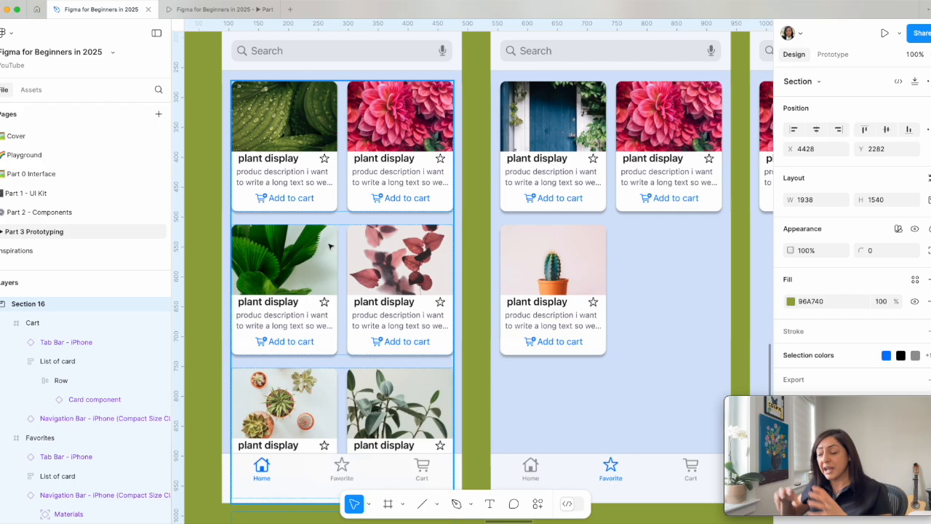
# Step: Examine the Services back link in the Service Details screen's navigation bar
pyautogui.hscroll(3, 329, 246)
pyautogui.scroll(6, 331, 249)
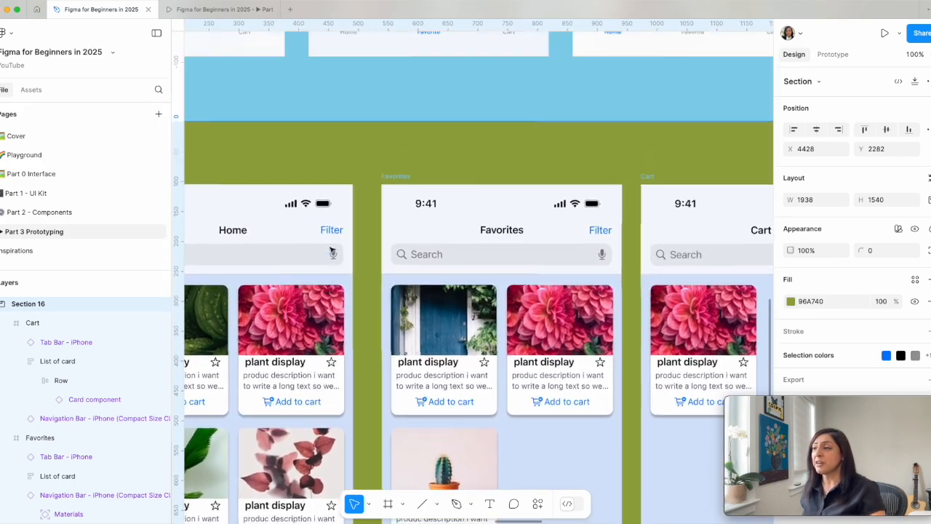
pyautogui.scroll(-8, 331, 249)
pyautogui.hscroll(10, 331, 249)
pyautogui.scroll(2, 331, 247)
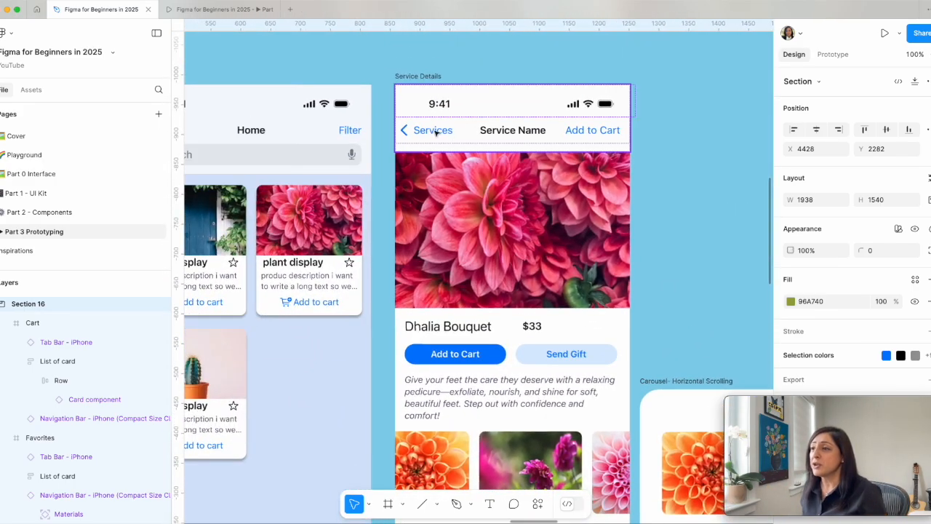
# Step: Look over the Service Details screen from its navigation bar down to its tab bar
pyautogui.scroll(1, 441, 134)
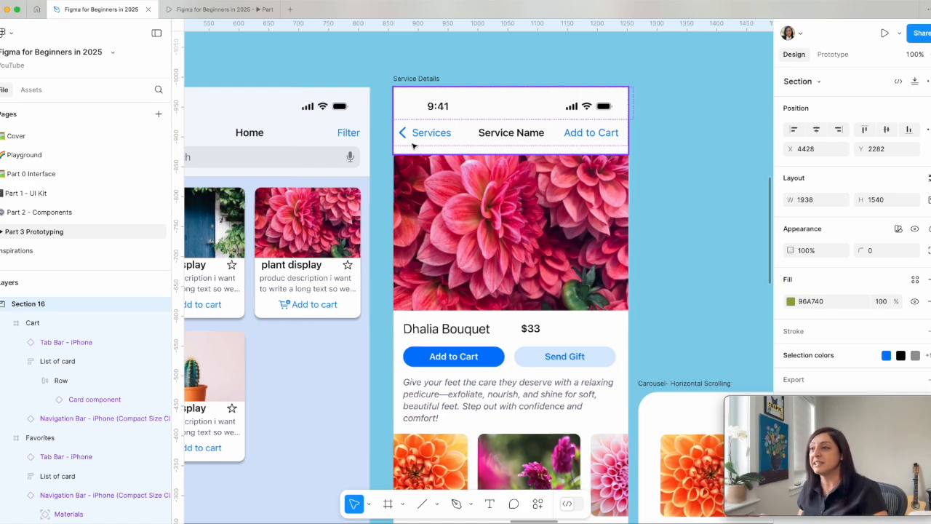
pyautogui.scroll(-3, 412, 146)
pyautogui.scroll(-2, 413, 146)
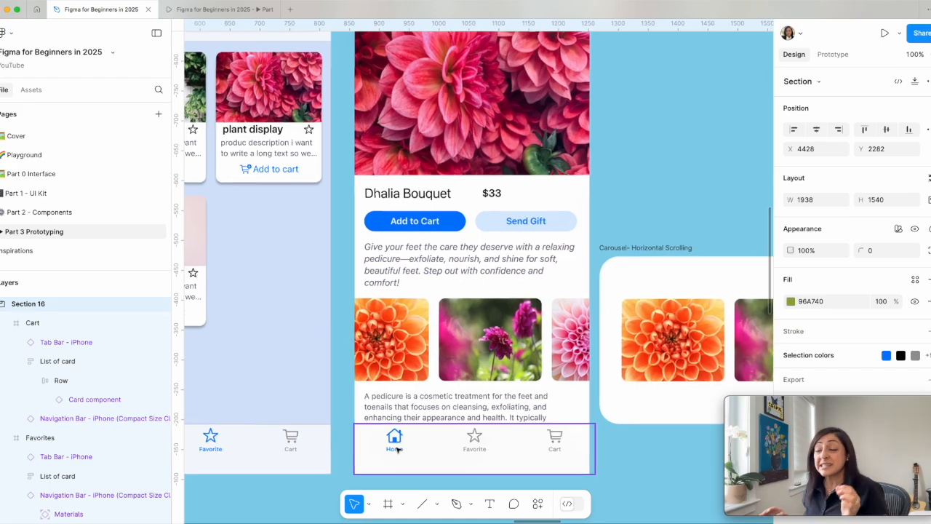
pyautogui.scroll(6, 397, 449)
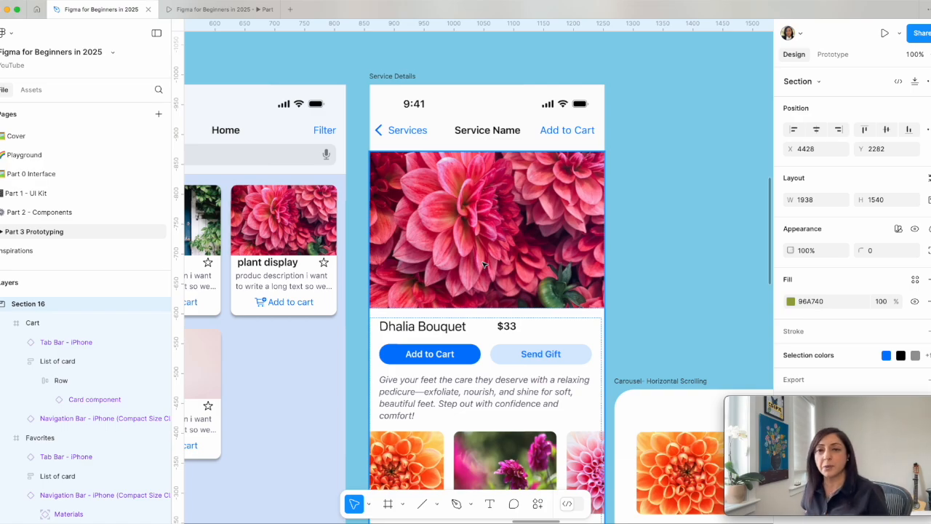
pyautogui.scroll(-1, 485, 264)
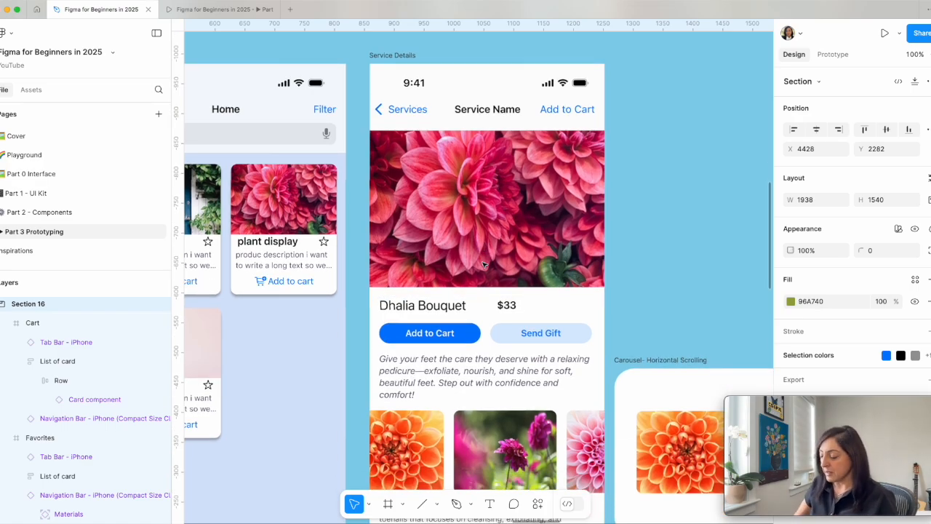
# Step: Place a copy of the Service Details frame inside Section 16 beside the Cart frame, at about X 1423, Y 105
pyautogui.press('super+minus')
pyautogui.scroll(-1, 484, 265)
pyautogui.click(453, 144)
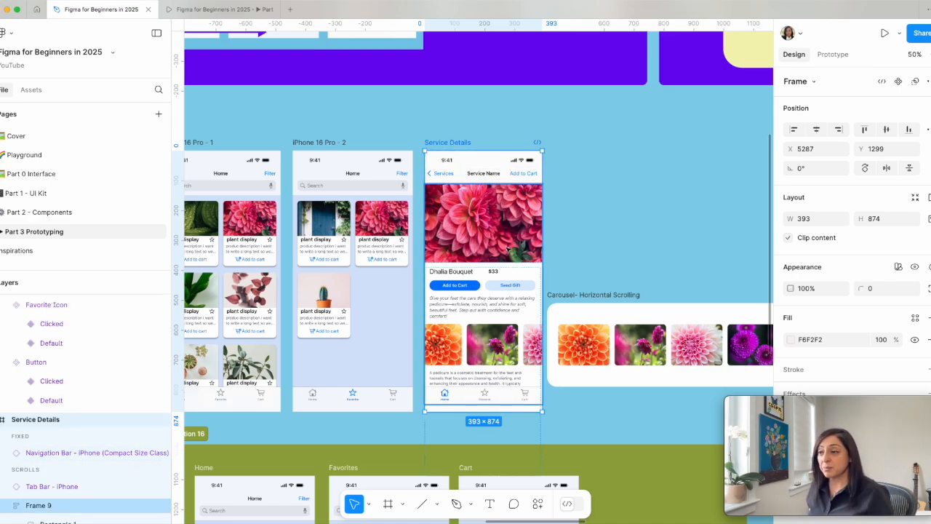
pyautogui.scroll(-5, 509, 277)
pyautogui.hscroll(2, 509, 276)
pyautogui.scroll(-2, 536, 347)
pyautogui.hscroll(3, 536, 348)
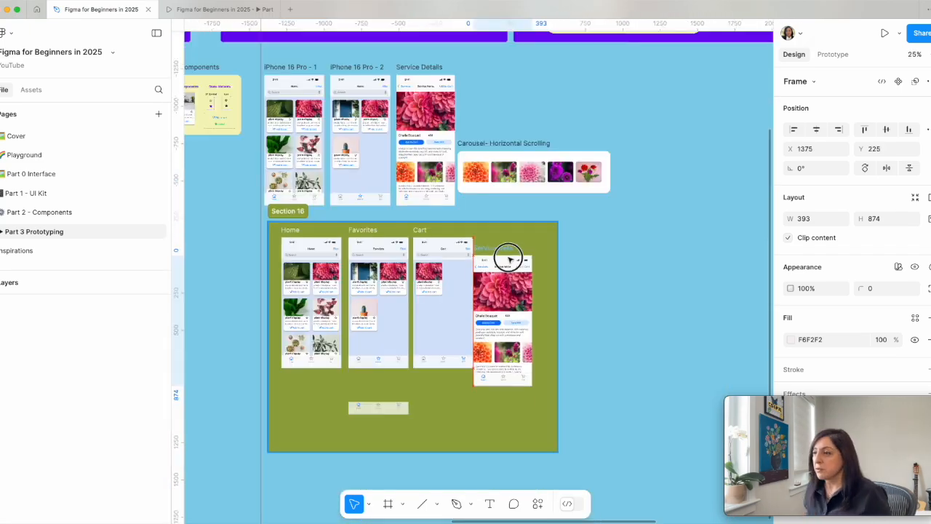
pyautogui.moveTo(509, 259)
pyautogui.mouseDown()
pyautogui.moveTo(523, 252)
pyautogui.moveTo(514, 245)
pyautogui.mouseUp()
pyautogui.scroll(5, 515, 246)
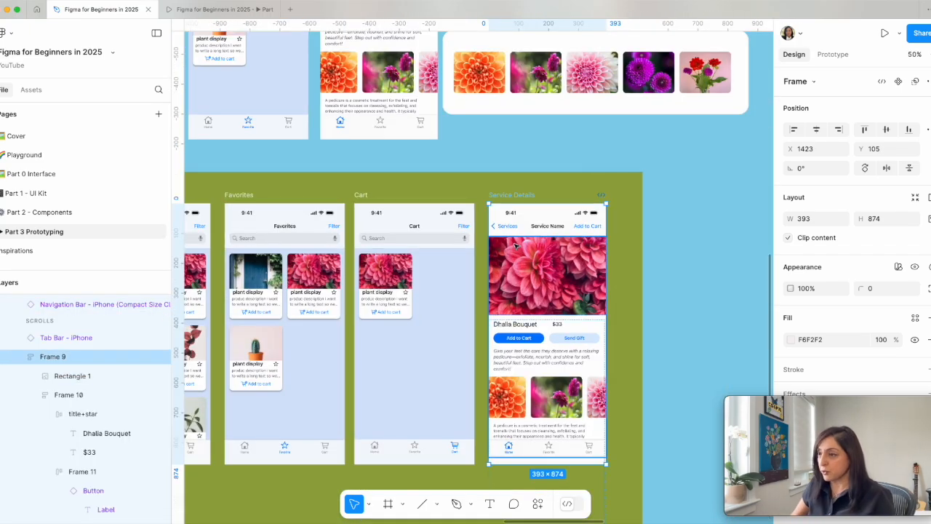
# Step: Switch to prototyping and try to select the plant display card in the Cart frame as a link source
pyautogui.press('super+=')
pyautogui.scroll(-3, 515, 246)
pyautogui.hscroll(-2, 515, 245)
pyautogui.hscroll(2, 515, 246)
pyautogui.scroll(-1, 515, 246)
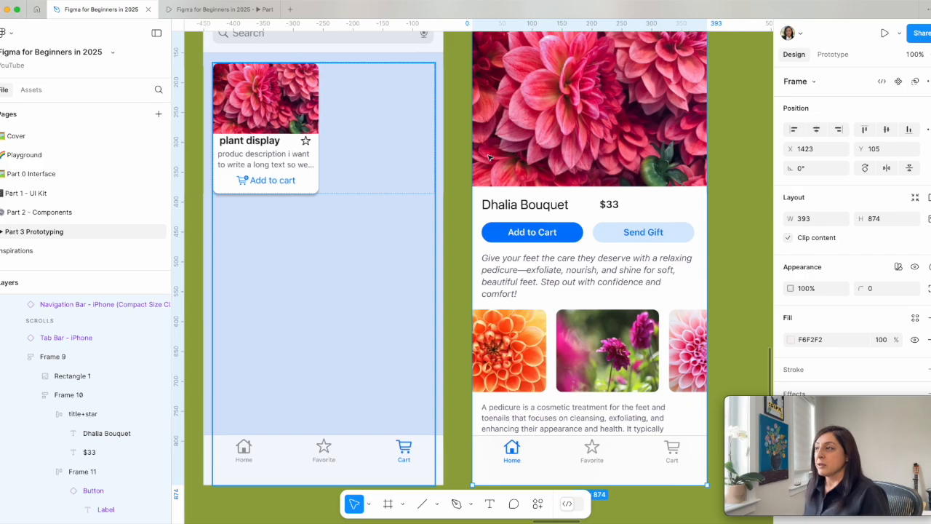
pyautogui.click(833, 56)
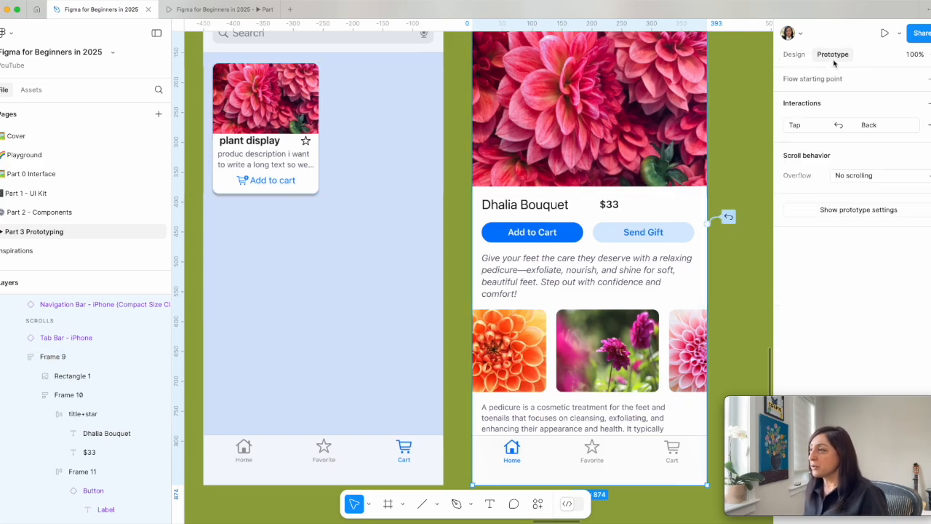
pyautogui.doubleClick(253, 155)
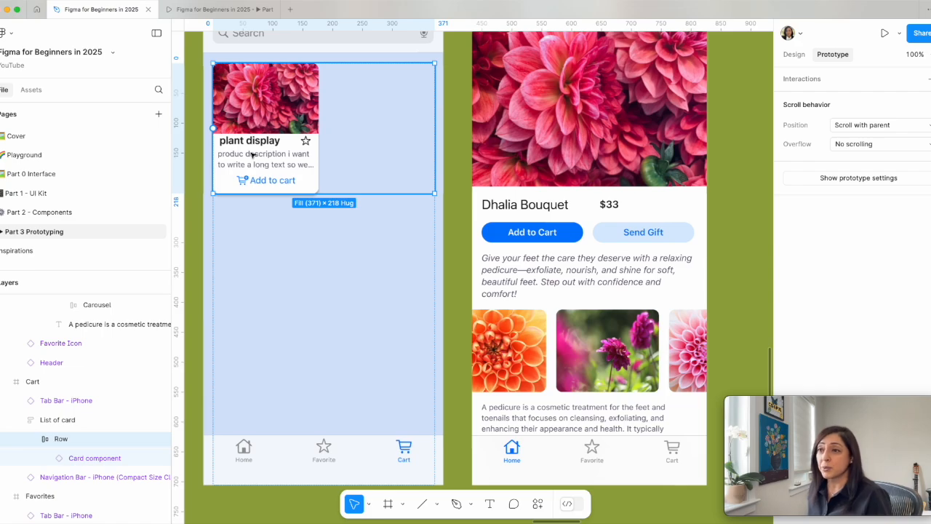
pyautogui.doubleClick(253, 154)
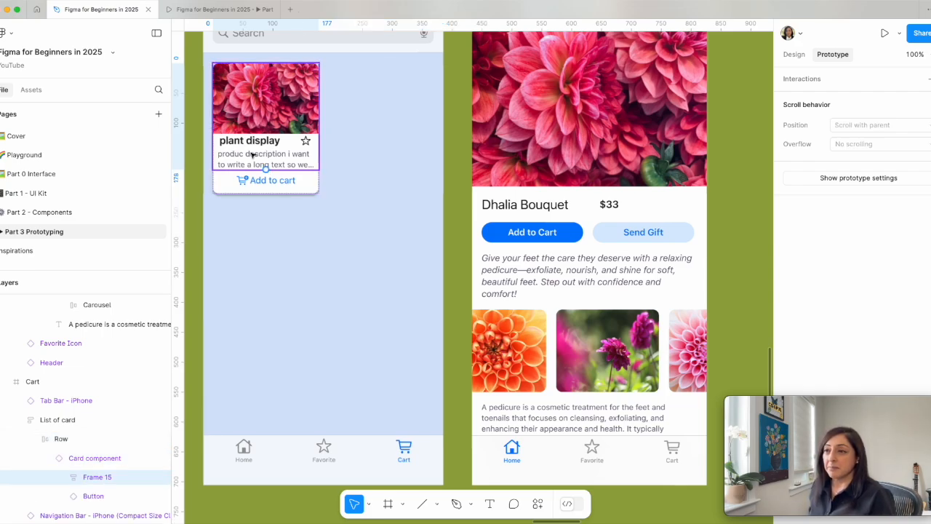
pyautogui.click(339, 193)
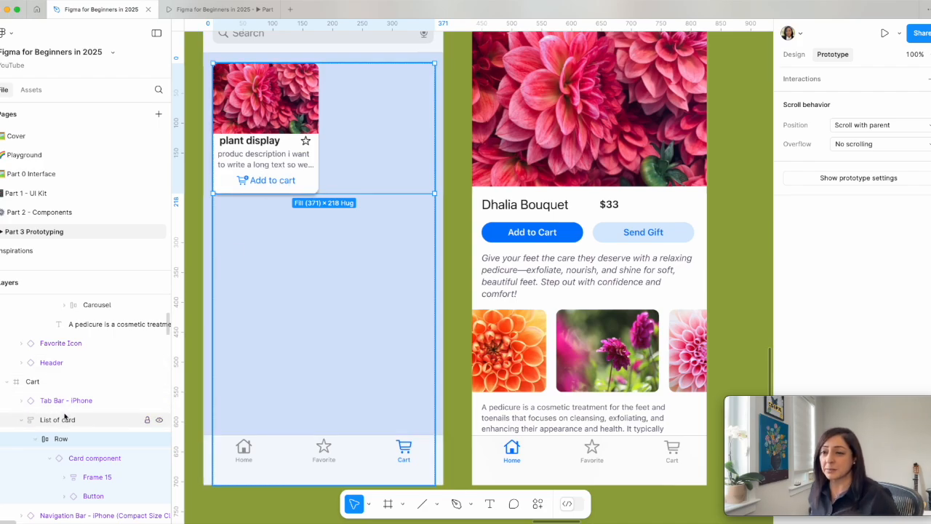
# Step: Move the Cart frame's Card component out of its Row and List of card containers, and delete the emptied List of card
pyautogui.scroll(-3, 64, 426)
pyautogui.scroll(-1, 64, 431)
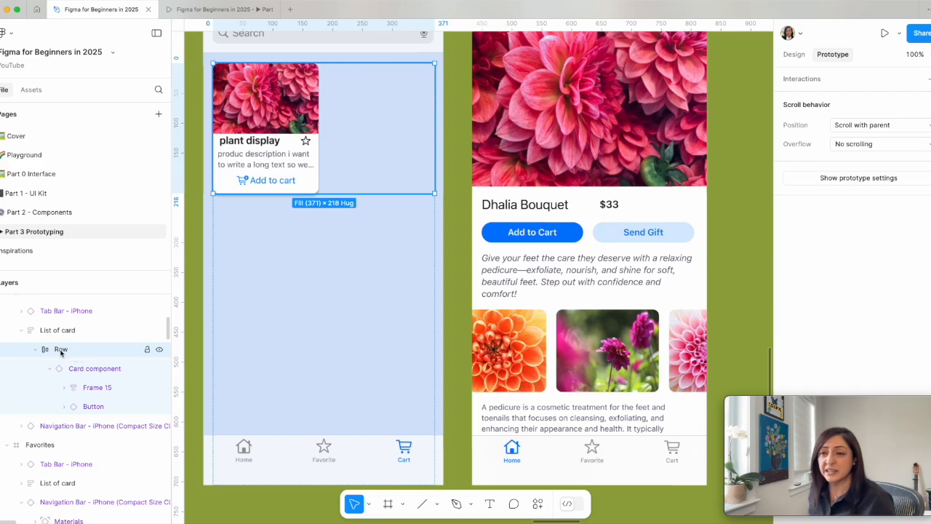
pyautogui.click(75, 369)
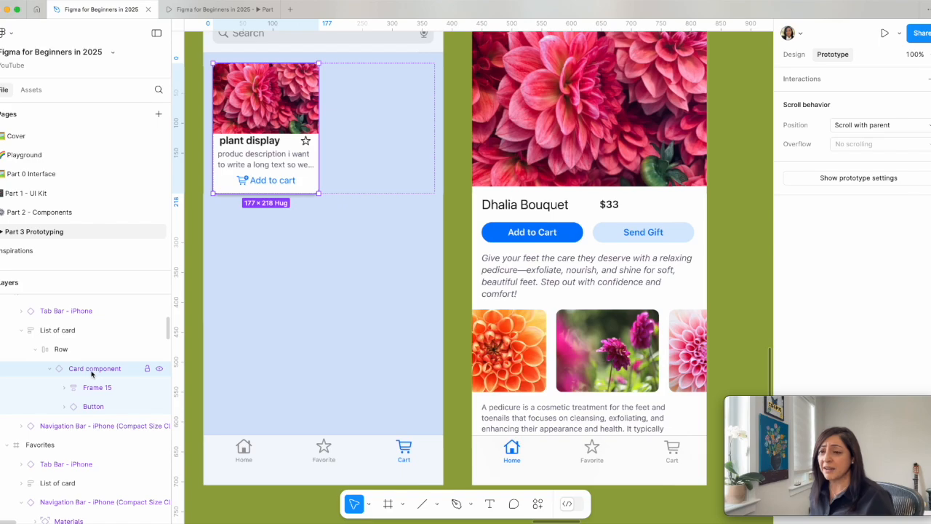
pyautogui.scroll(3, 86, 374)
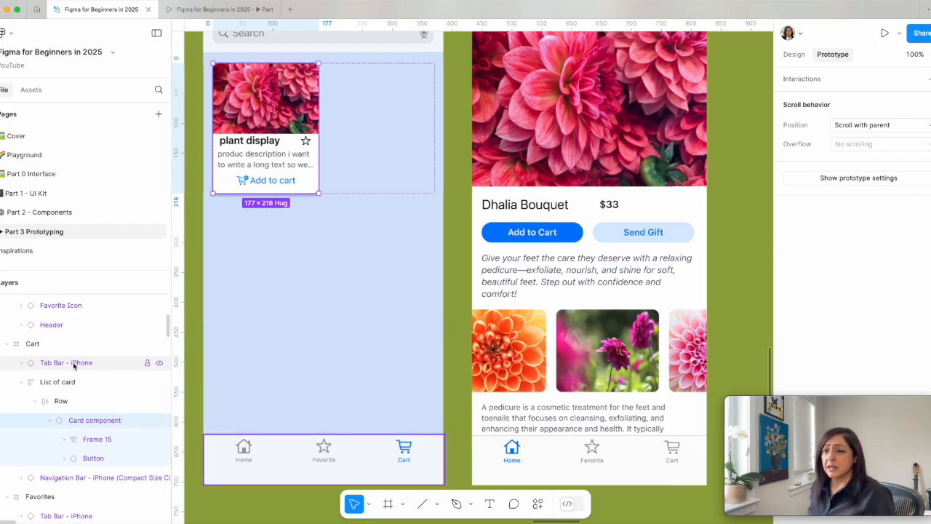
pyautogui.moveTo(80, 420); pyautogui.dragTo(67, 374)
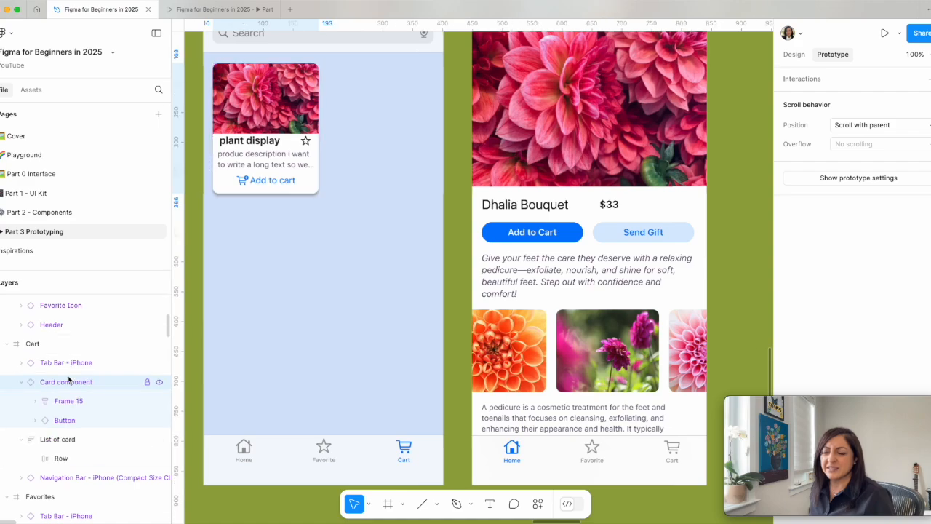
pyautogui.click(73, 440)
pyautogui.press('Delete')
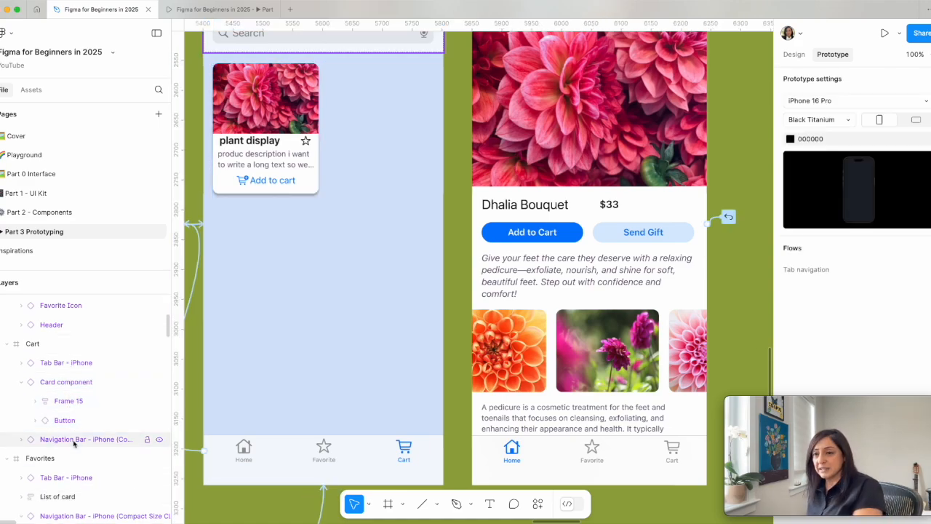
# Step: Link the Cart frame's Card component to Service Details with an On tap trigger, Navigate to action and Slide in animation
pyautogui.click(58, 385)
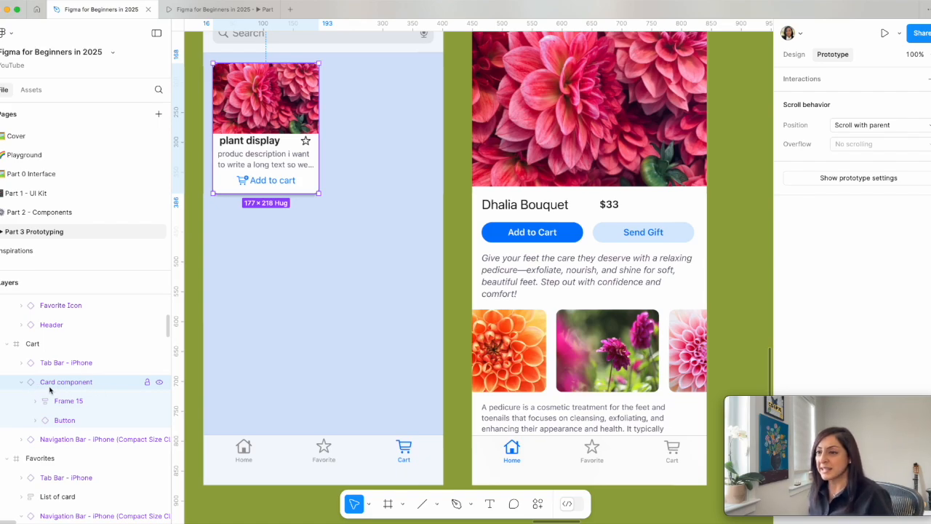
pyautogui.moveTo(321, 129)
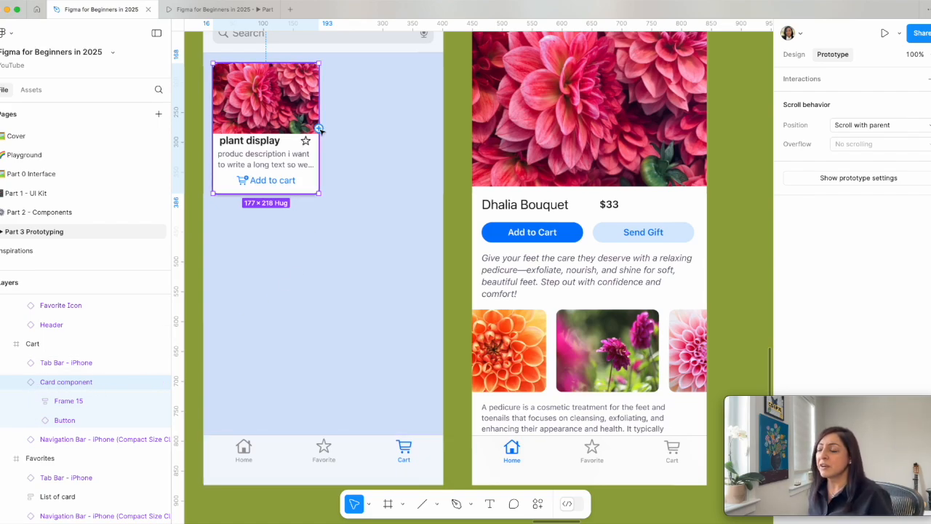
pyautogui.moveTo(320, 129); pyautogui.dragTo(495, 160)
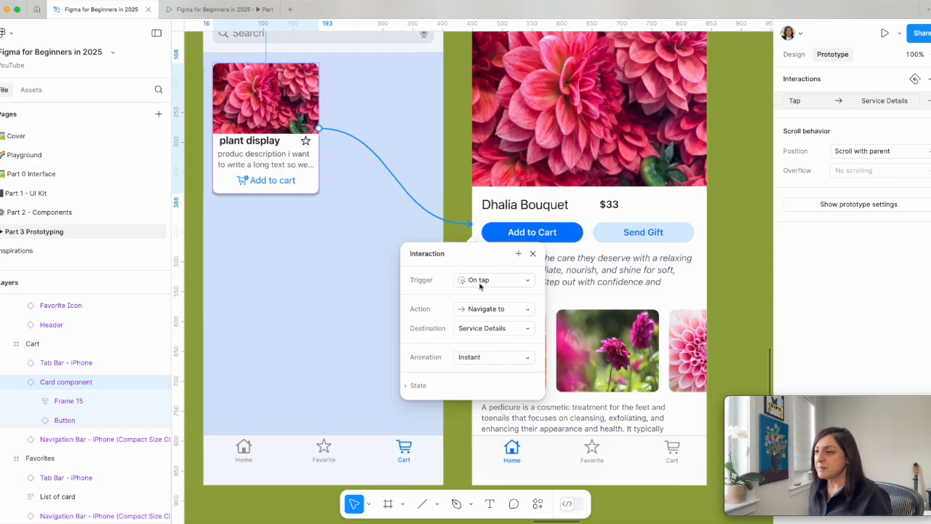
pyautogui.click(495, 285)
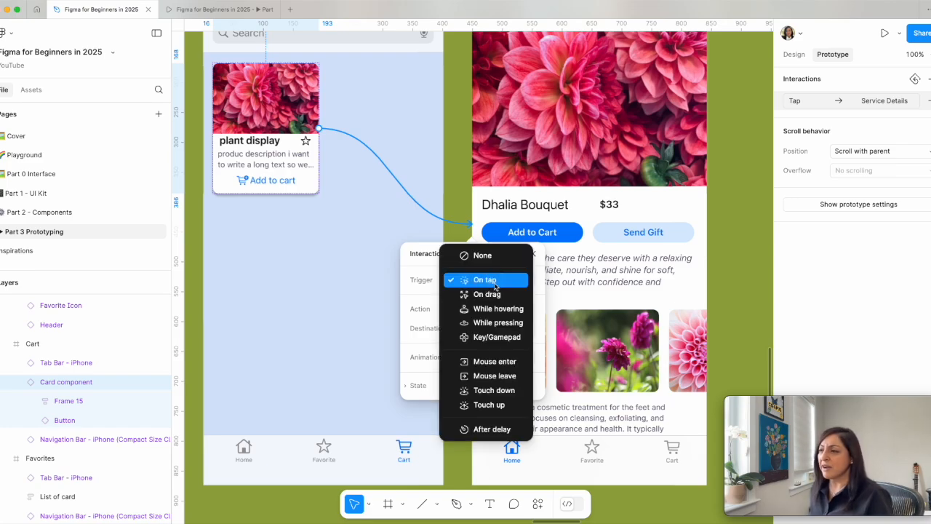
pyautogui.click(495, 282)
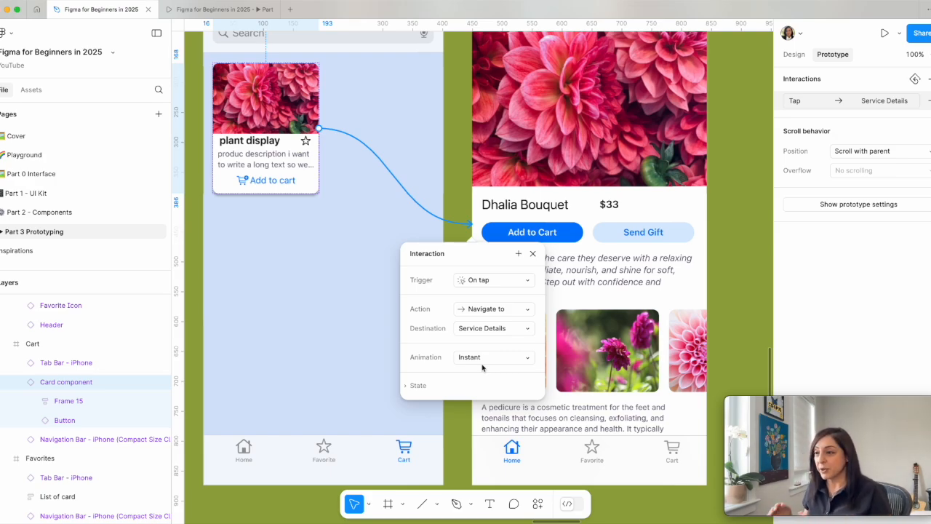
pyautogui.click(493, 360)
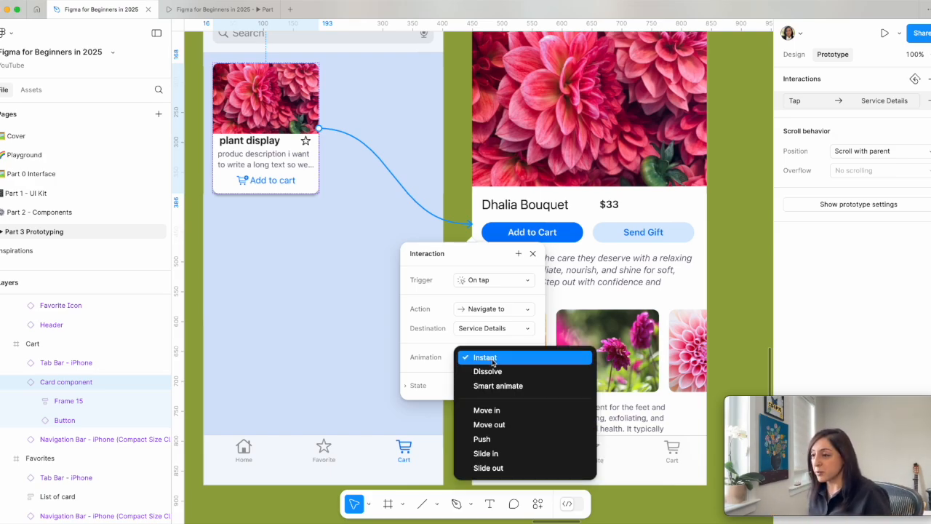
pyautogui.click(495, 454)
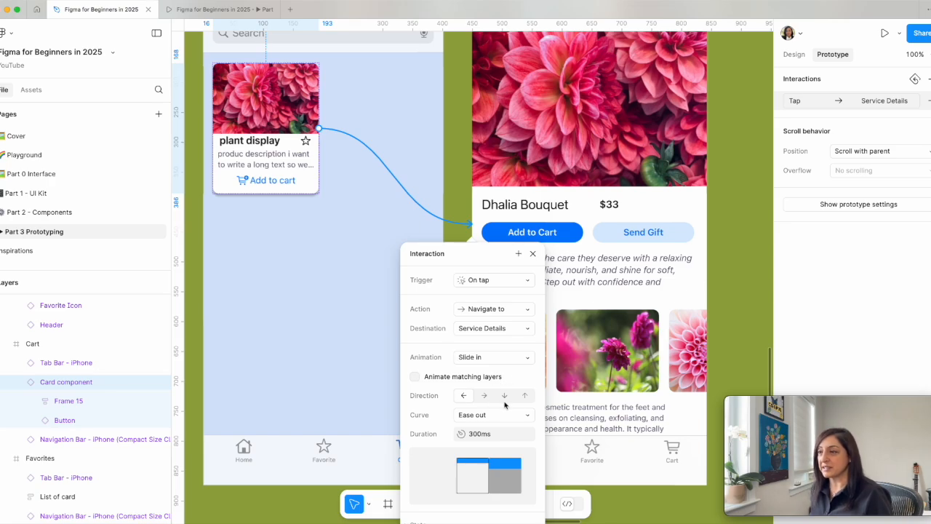
# Step: Preview the flow by opening the Cart tab and its plant card, and return to the design file
pyautogui.hotkey('ctrl', 'Tab')
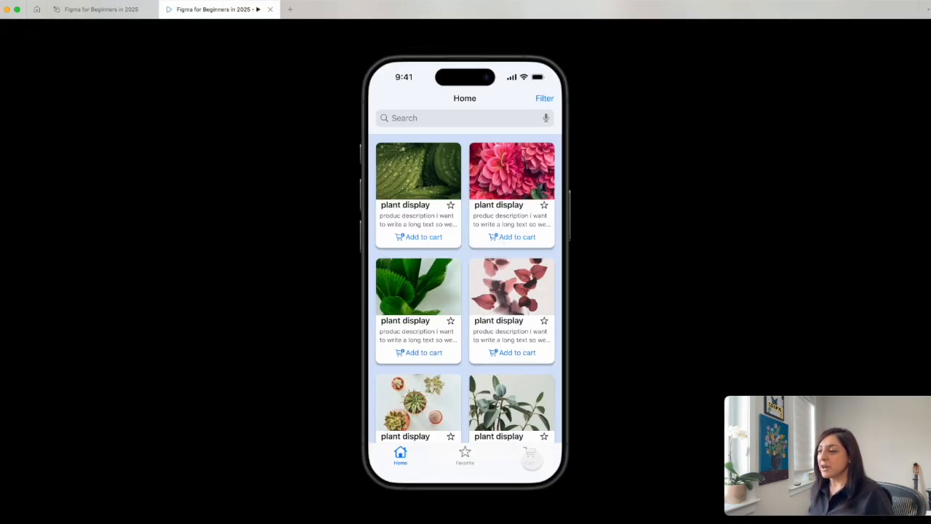
pyautogui.click(531, 458)
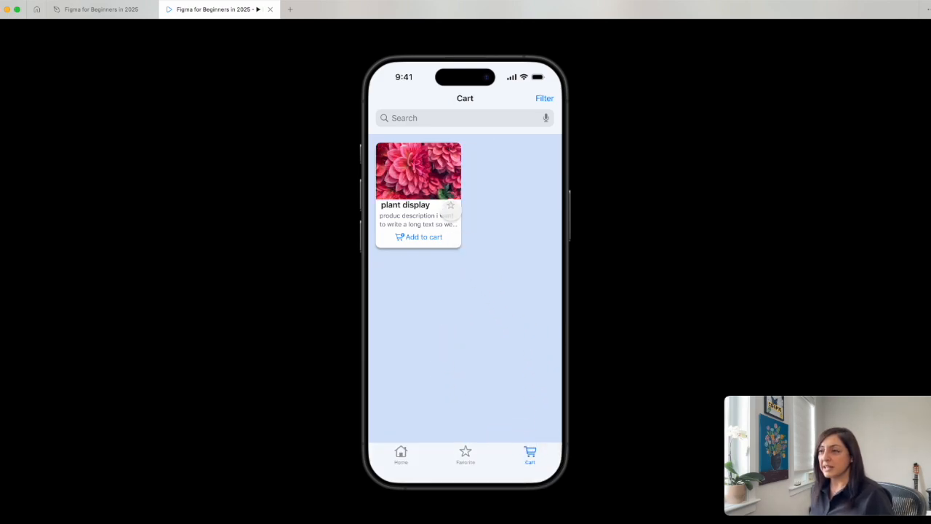
pyautogui.click(411, 197)
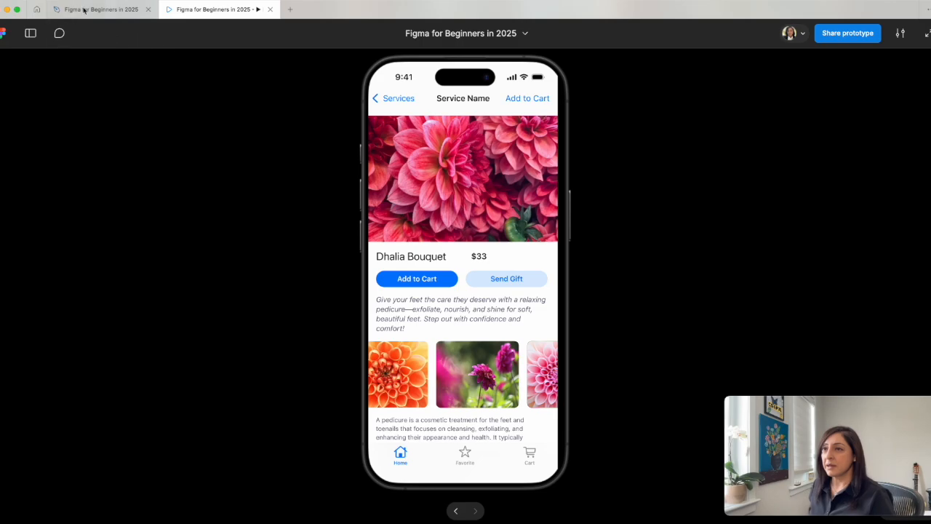
pyautogui.click(108, 9)
# Step: Narrow the tab bar in the Service Details frame beside Cart to the frame's width of 393
pyautogui.scroll(-2, 527, 442)
pyautogui.scroll(-2, 527, 441)
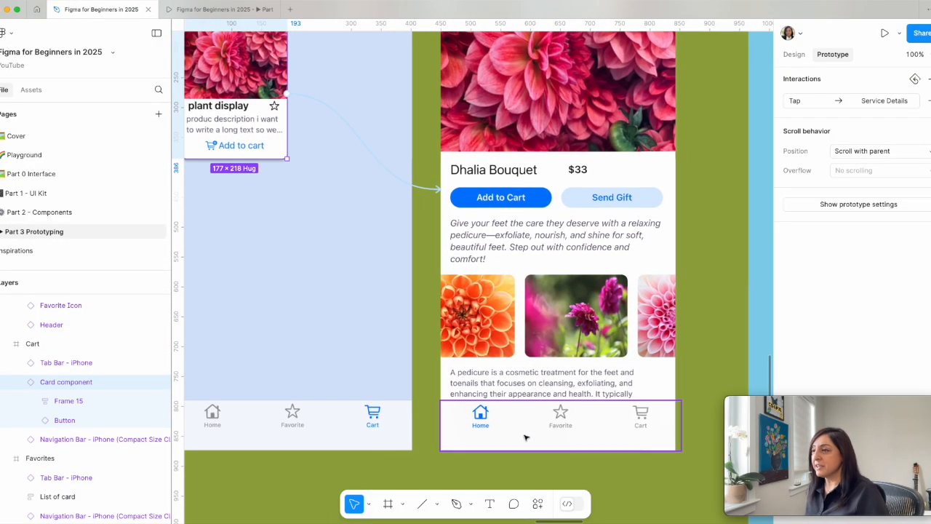
pyautogui.hscroll(-2, 436, 422)
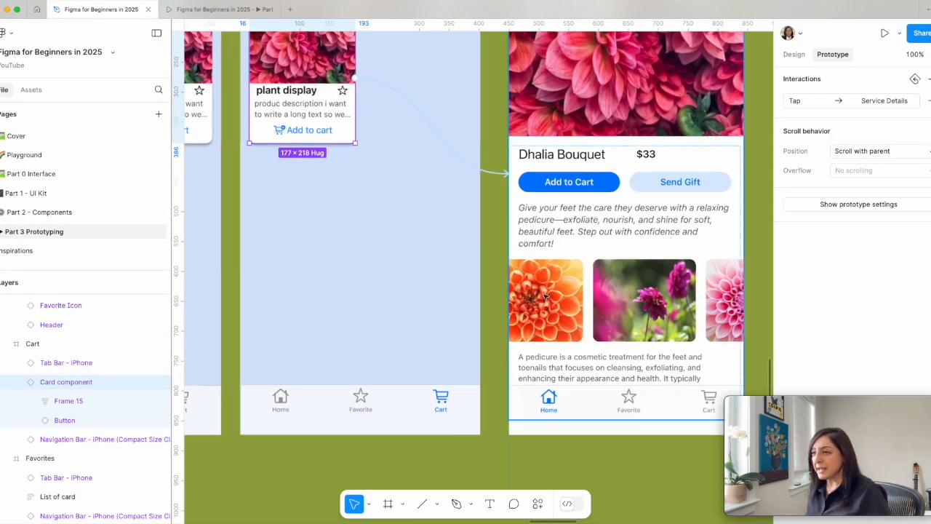
pyautogui.scroll(-2, 480, 298)
pyautogui.hscroll(2, 480, 299)
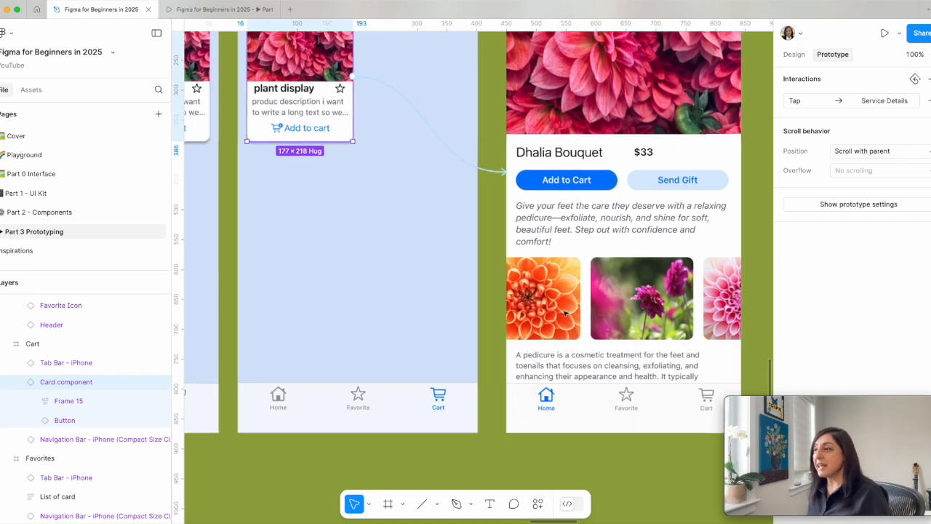
pyautogui.click(517, 380)
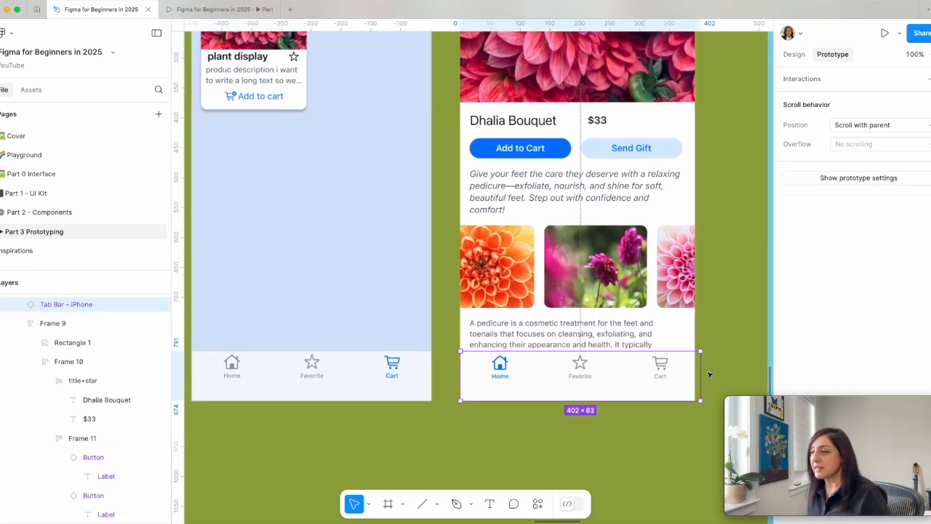
pyautogui.moveTo(702, 368); pyautogui.dragTo(696, 365)
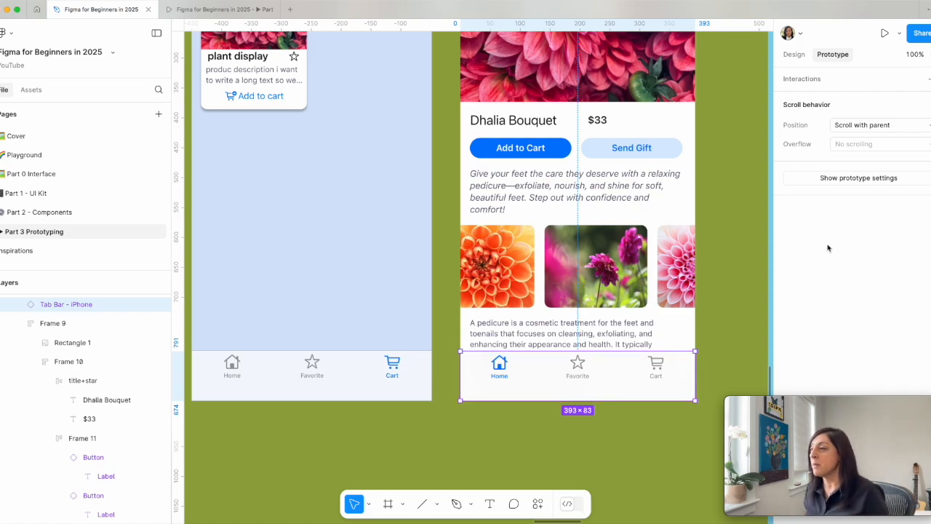
# Step: Set the Service Details tab bar's selected tab to 3 so that Cart is the active tab
pyautogui.click(793, 54)
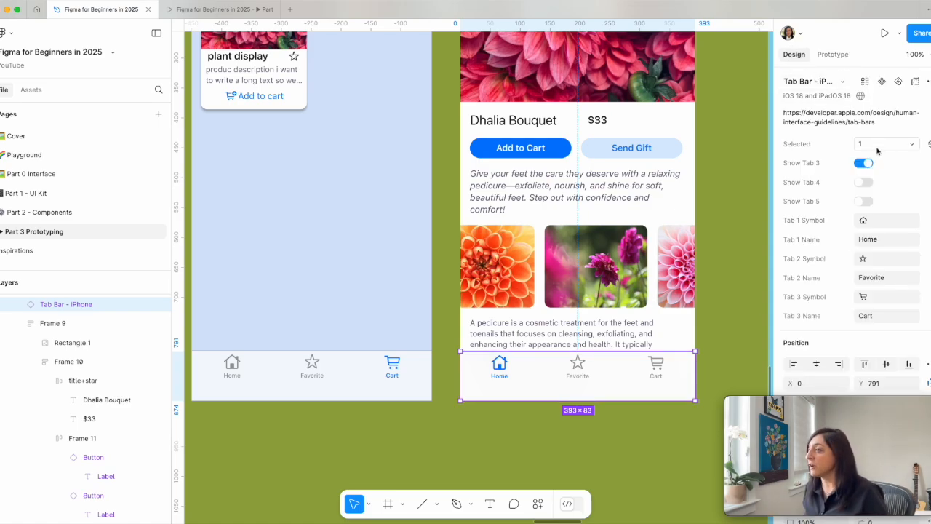
pyautogui.click(877, 150)
pyautogui.click(849, 172)
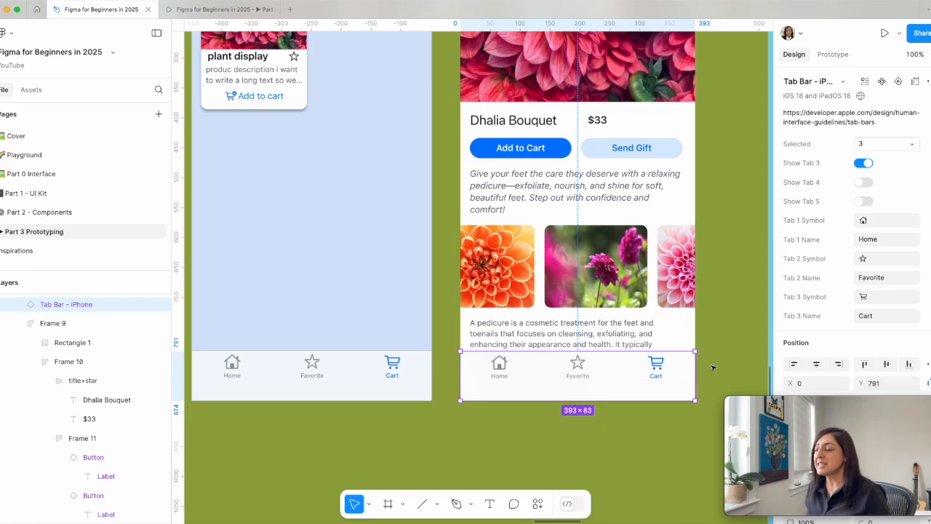
pyautogui.scroll(5, 713, 368)
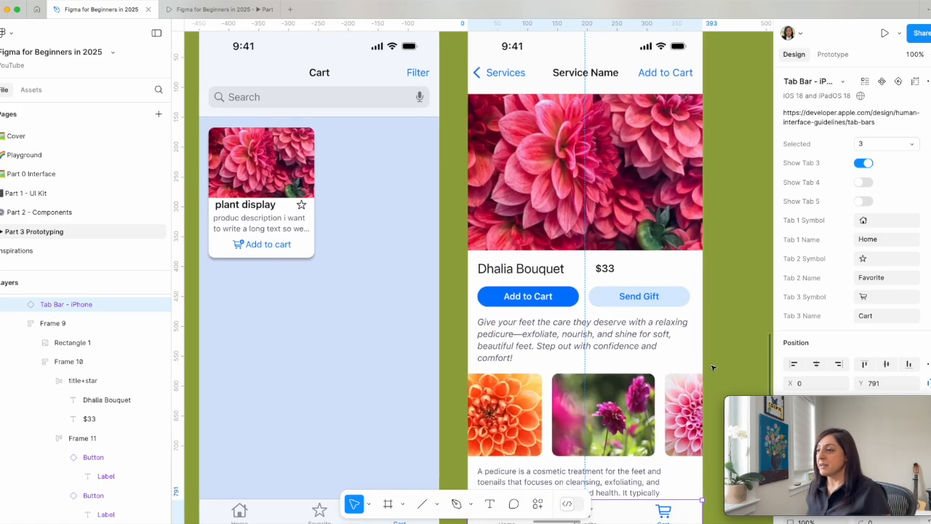
# Step: Set the title of the Service Details frame's navigation bar to "Dalia"
pyautogui.scroll(4, 615, 271)
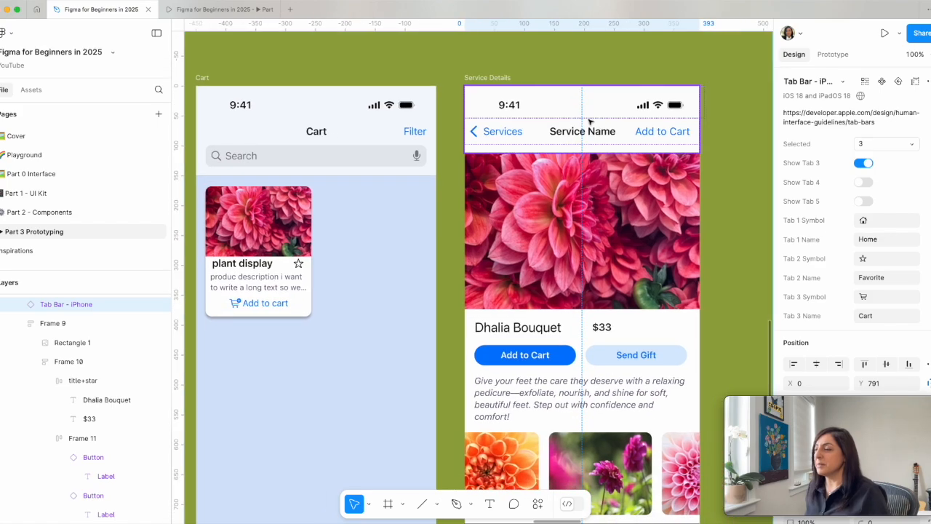
pyautogui.click(589, 122)
pyautogui.click(881, 181)
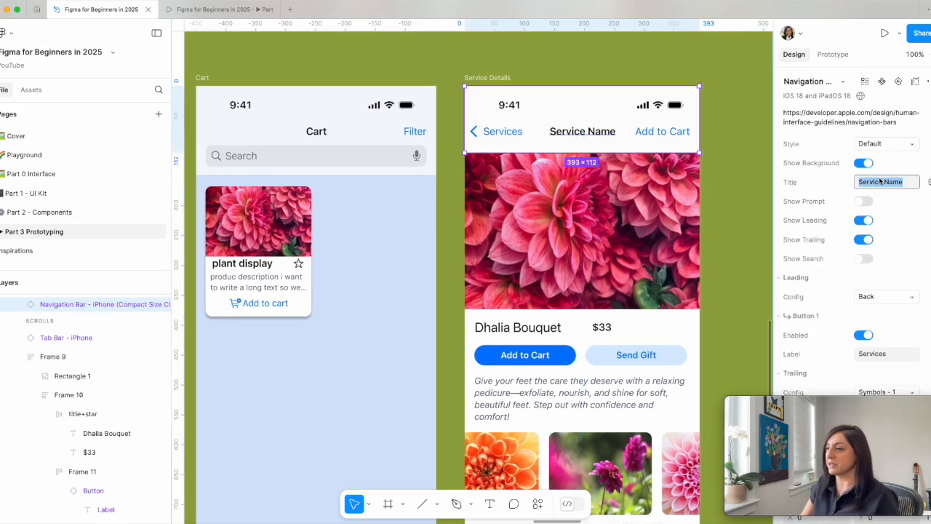
pyautogui.write('Dalia')
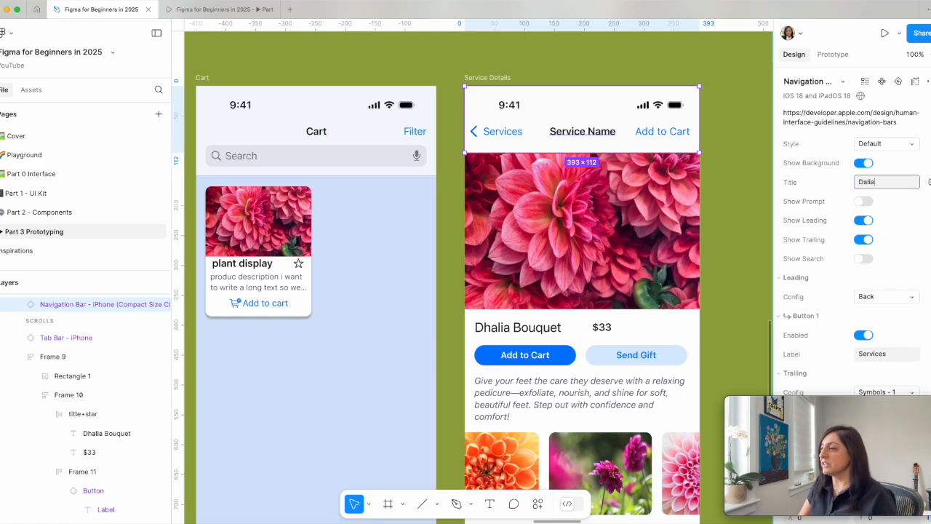
pyautogui.press('Return')
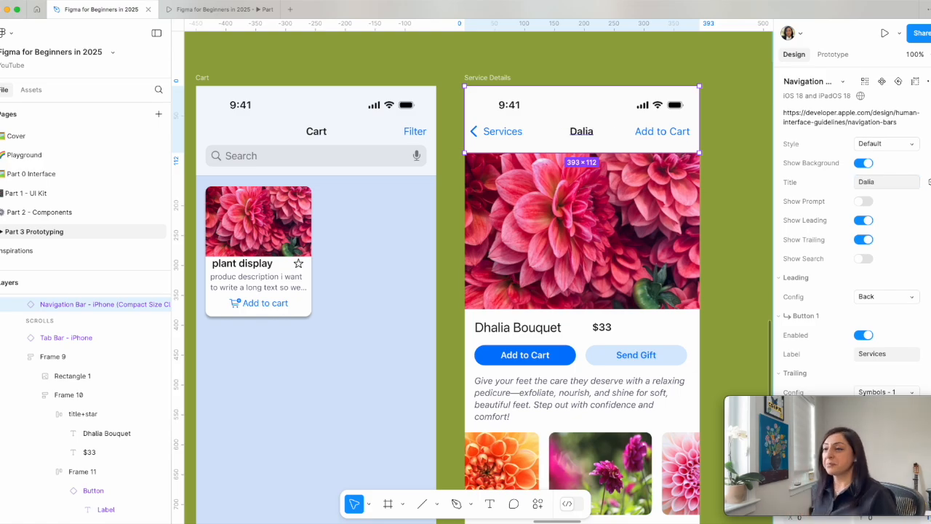
# Step: Replace the plant name on the Cart frame's card with "Dalia"
pyautogui.doubleClick(251, 266)
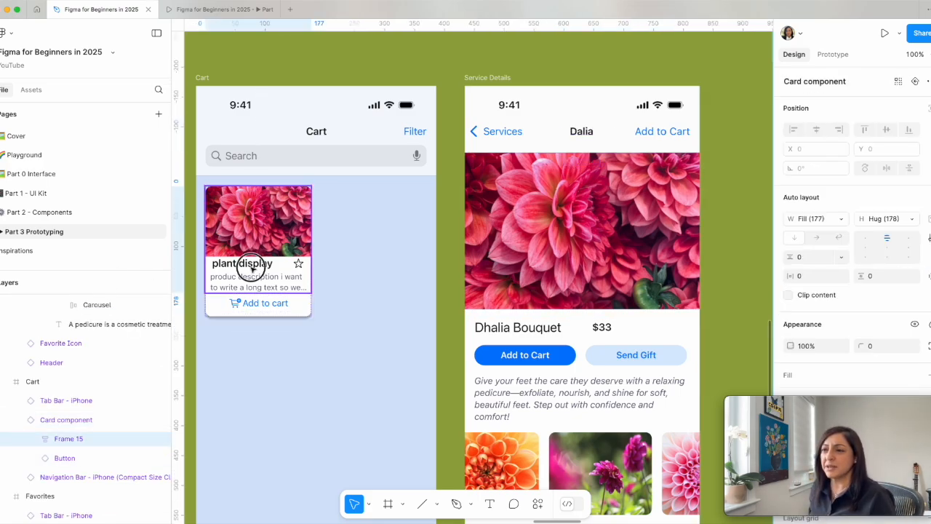
pyautogui.doubleClick(251, 266)
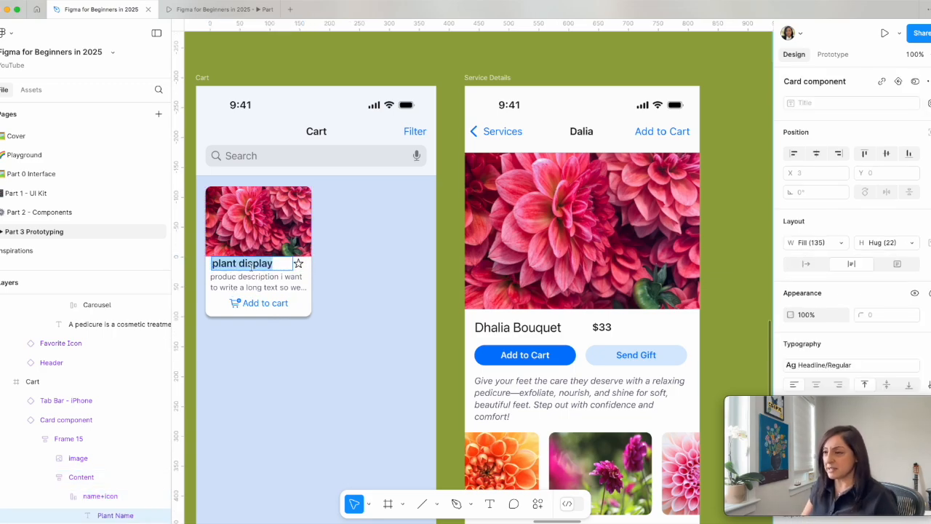
pyautogui.write('Dalia')
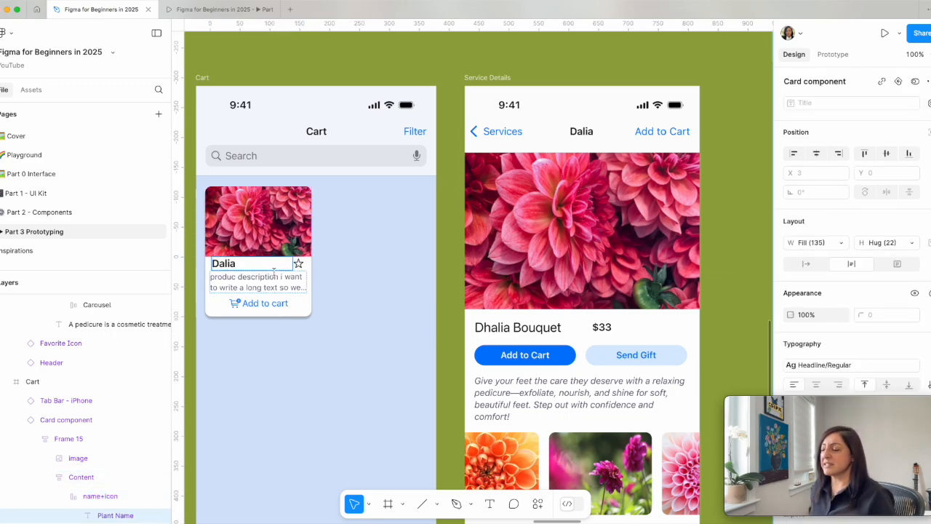
pyautogui.press('Escape')
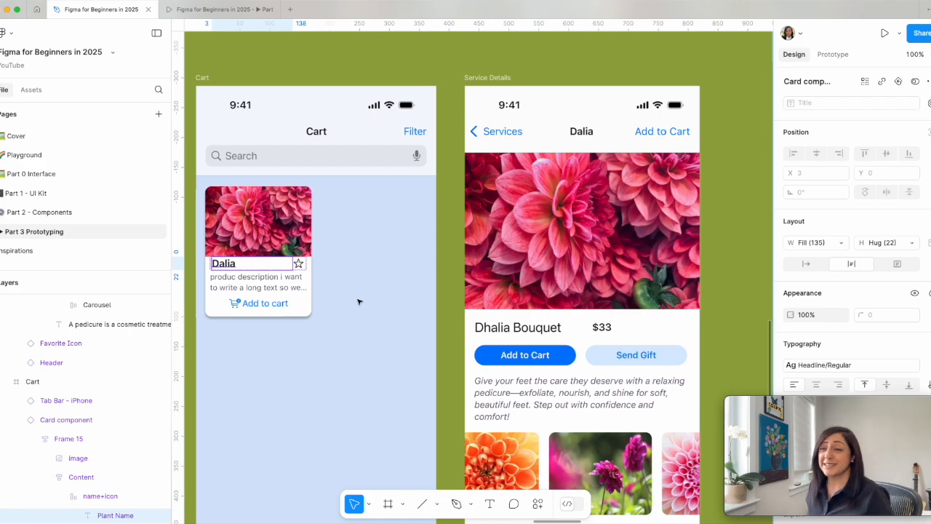
# Step: Correct the product heading beneath the large image in Service Details to read "Dalia Bouquet"
pyautogui.scroll(-1, 358, 301)
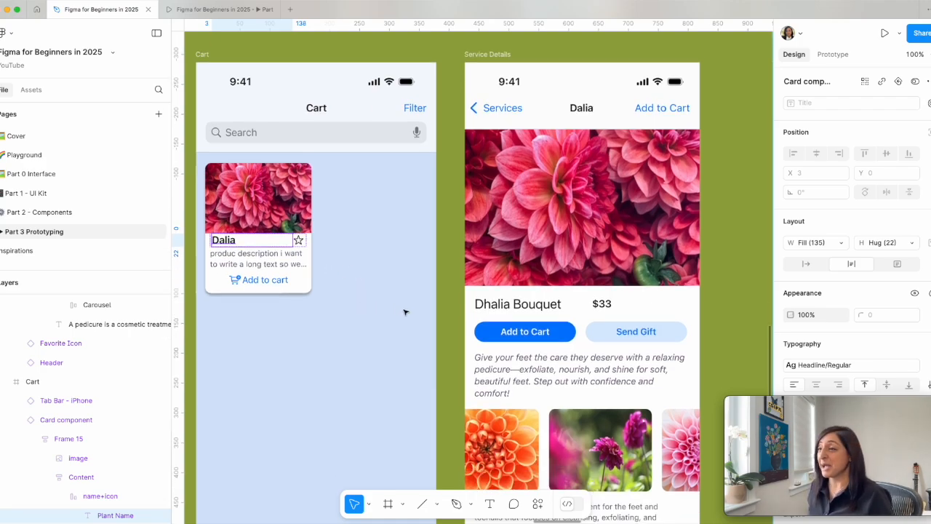
pyautogui.click(574, 249)
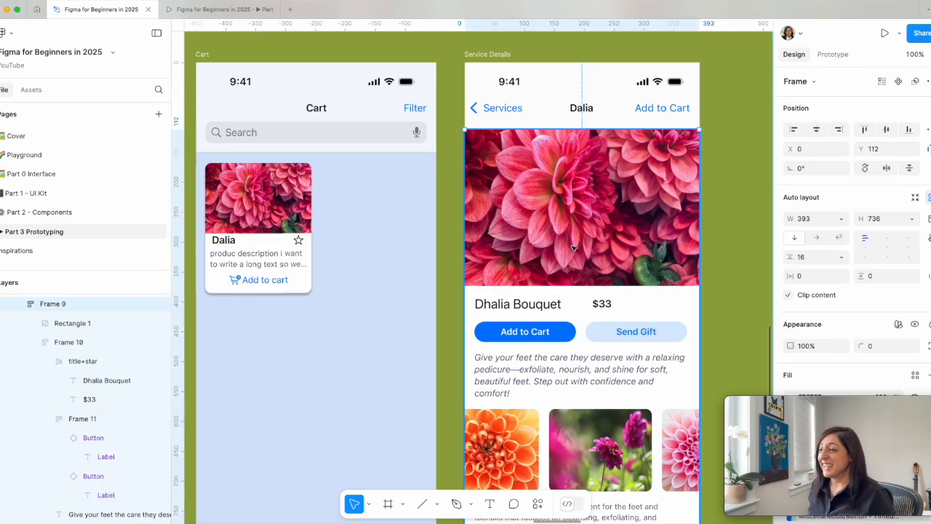
pyautogui.scroll(-1, 574, 250)
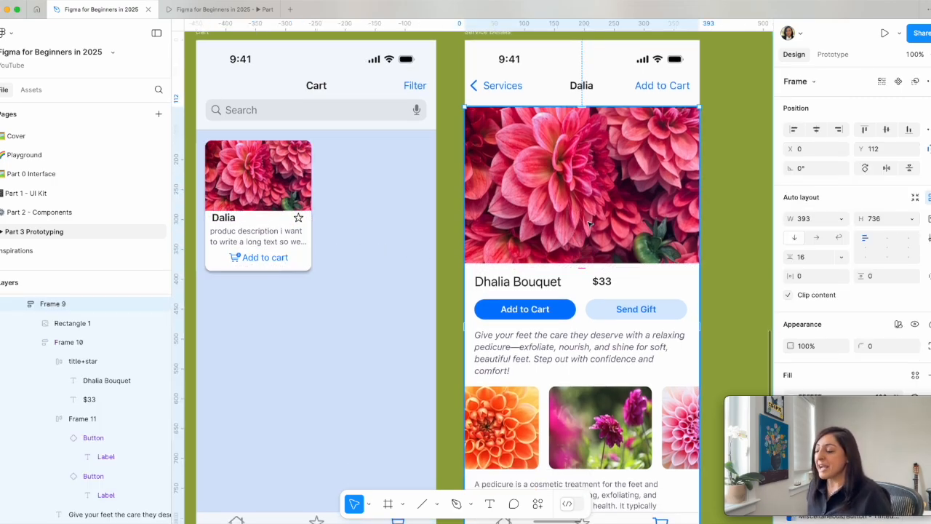
pyautogui.scroll(-2, 591, 224)
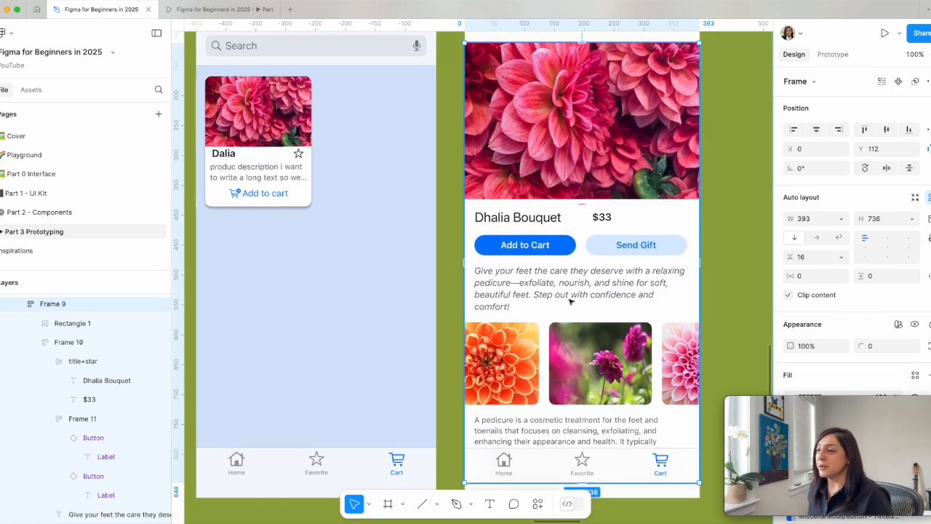
pyautogui.scroll(3, 549, 300)
pyautogui.doubleClick(495, 310)
pyautogui.doubleClick(495, 310)
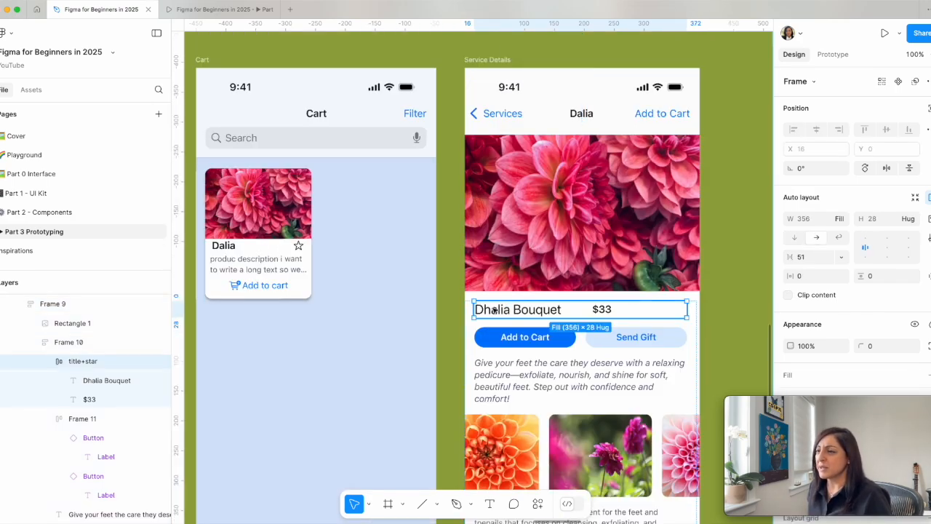
pyautogui.doubleClick(495, 310)
pyautogui.doubleClick(494, 310)
pyautogui.click(494, 312)
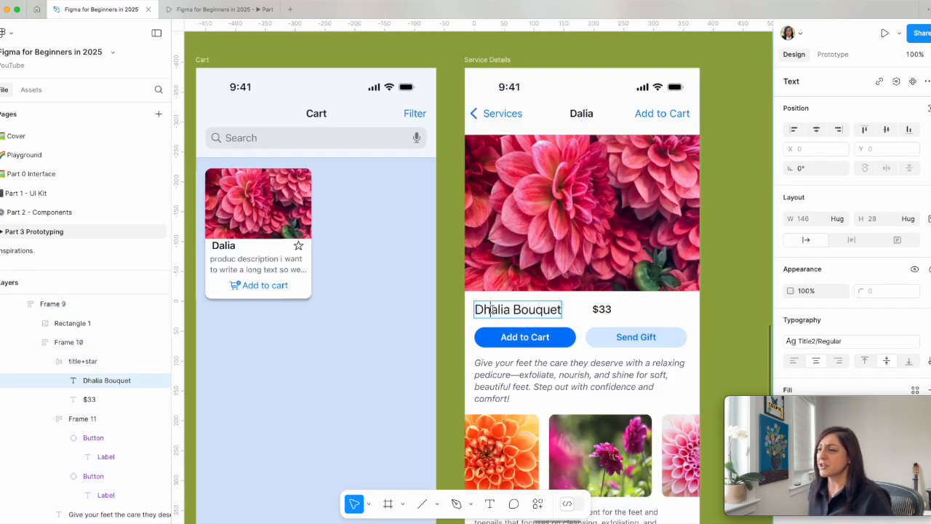
pyautogui.press('BackSpace')
pyautogui.click(579, 364)
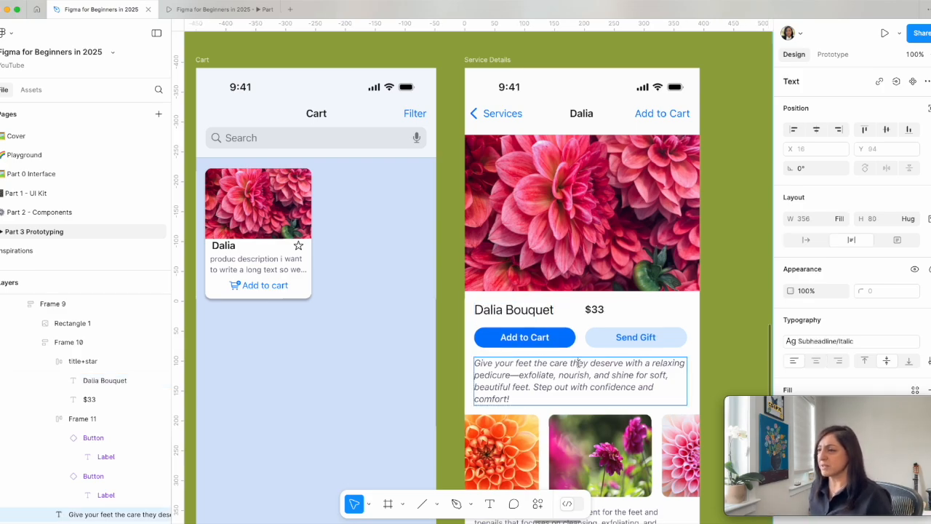
# Step: Change the back button label in the Service Details navigation bar to "Cart"
pyautogui.doubleClick(505, 110)
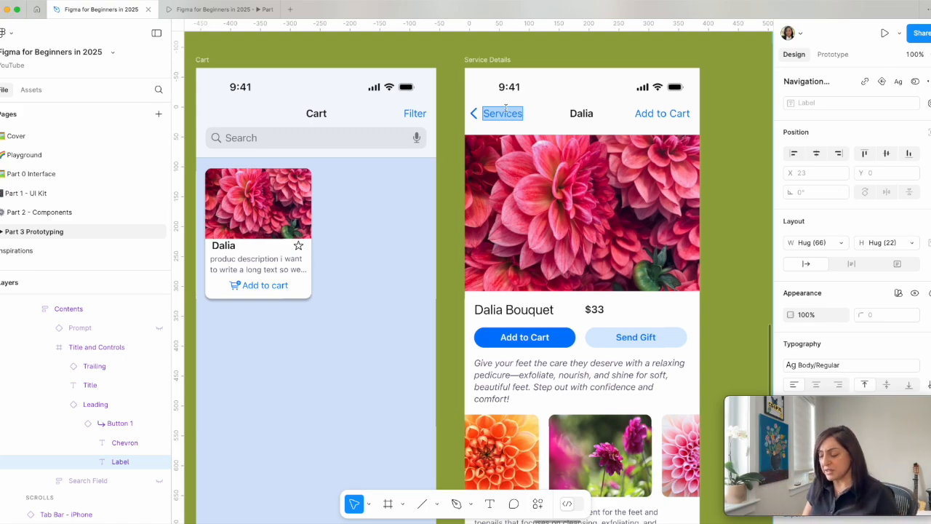
pyautogui.write('Cart')
pyautogui.press('Return')
pyautogui.press('BackSpace')
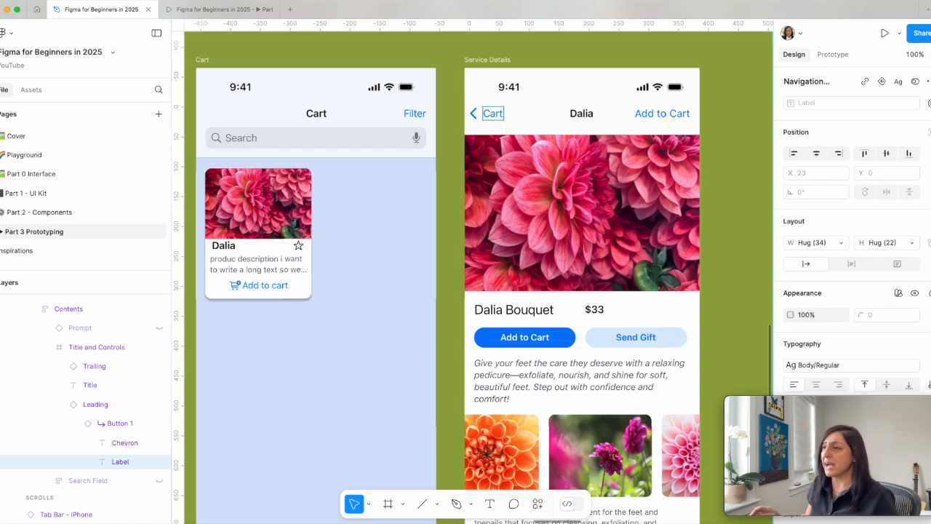
pyautogui.press('Escape')
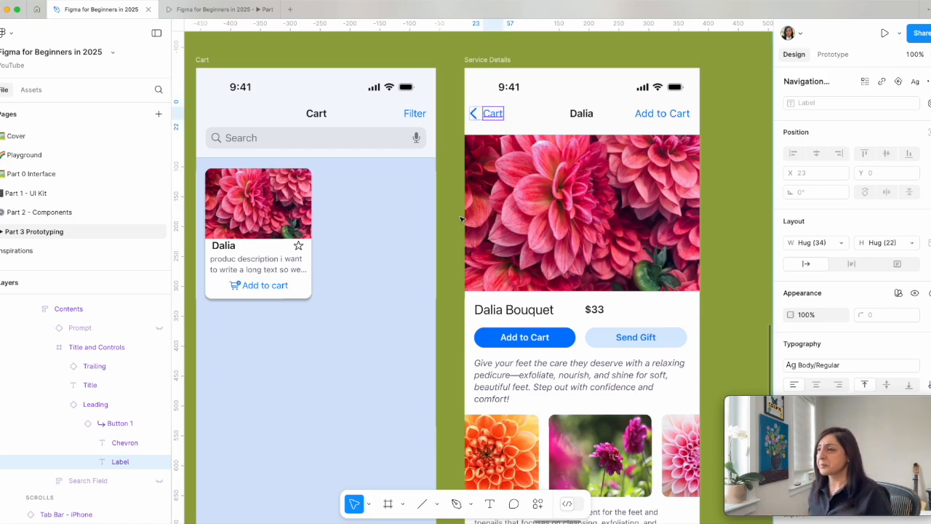
# Step: Link the Service Details navigation bar's Leading back control to the Cart frame on tap, and set the interaction's action to Back
pyautogui.click(494, 115)
pyautogui.doubleClick(494, 114)
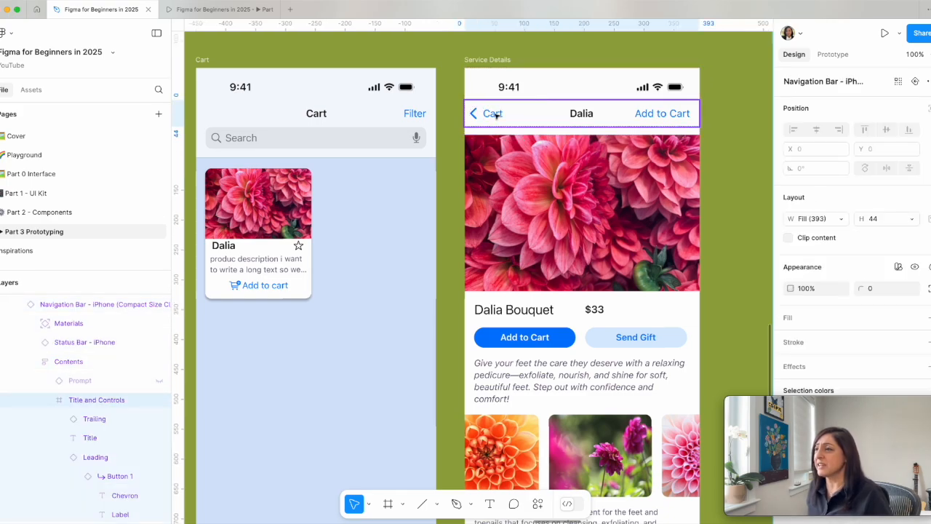
pyautogui.doubleClick(494, 114)
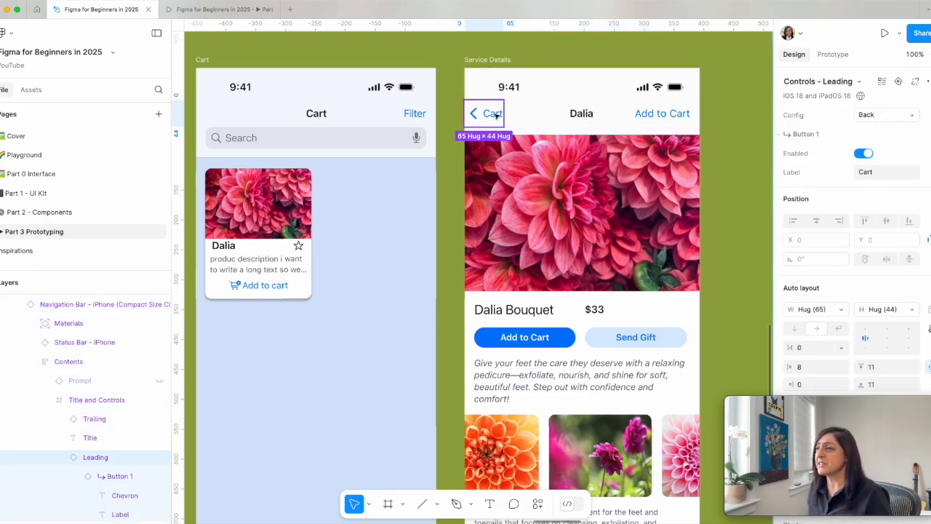
pyautogui.click(829, 57)
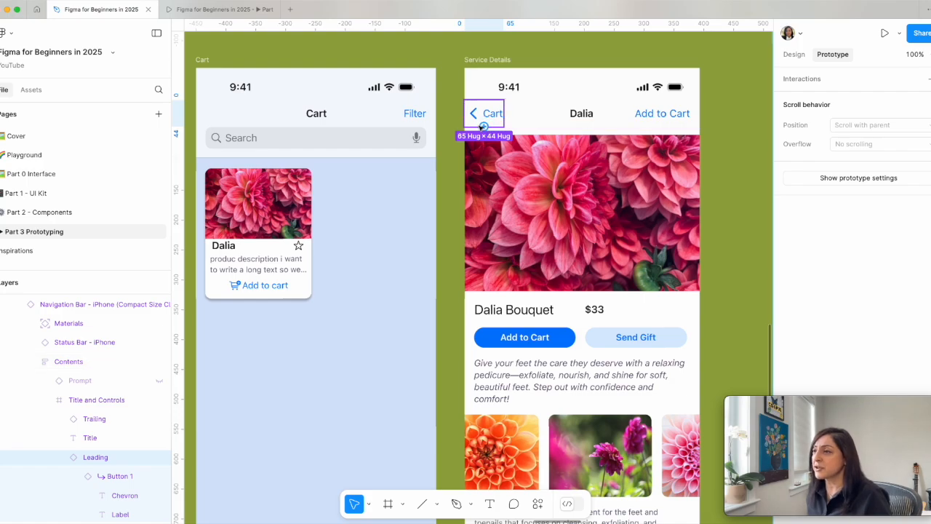
pyautogui.moveTo(484, 127); pyautogui.dragTo(426, 150)
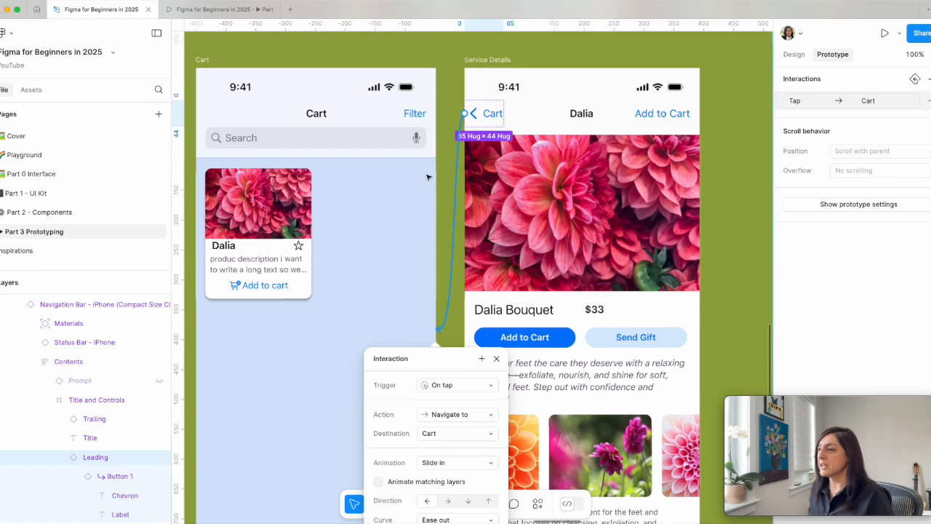
pyautogui.scroll(-5, 425, 153)
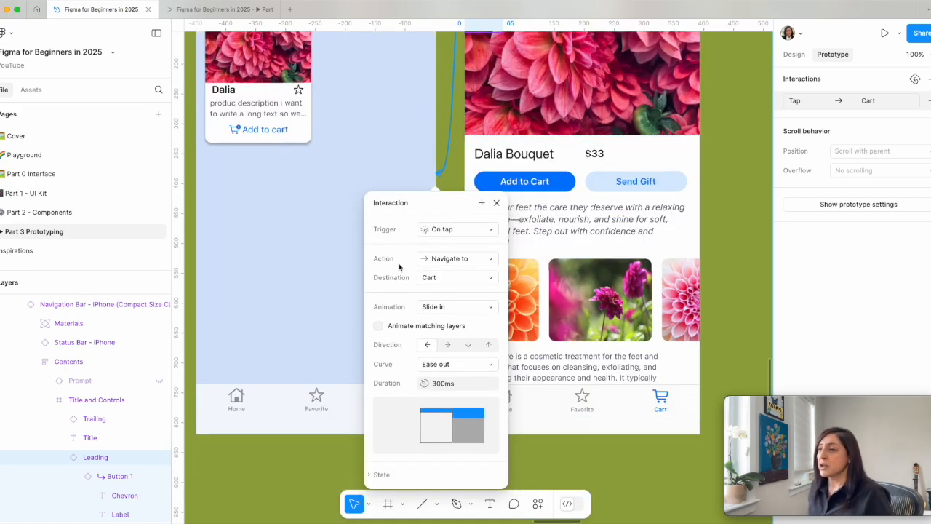
pyautogui.click(483, 260)
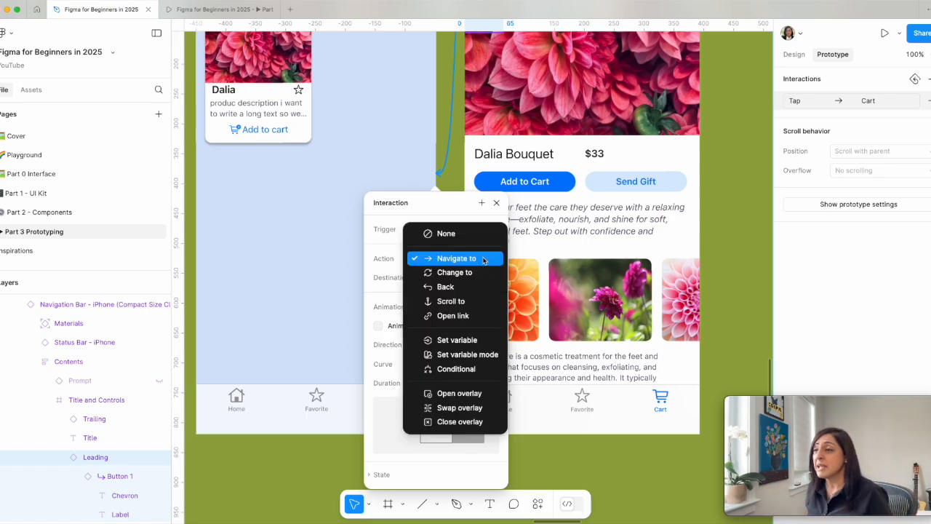
pyautogui.click(455, 291)
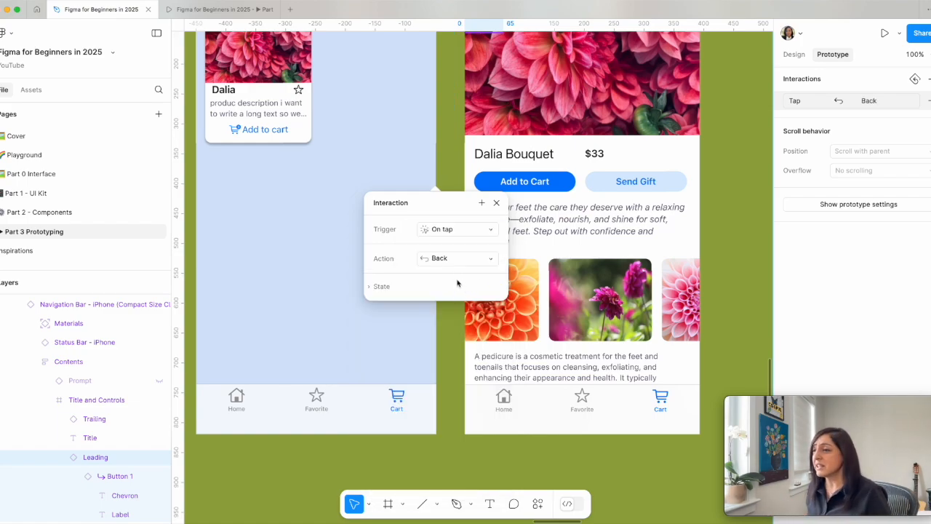
# Step: Close the interaction settings and test the Cart back link on the Dalia details screen in the prototype preview
pyautogui.click(421, 334)
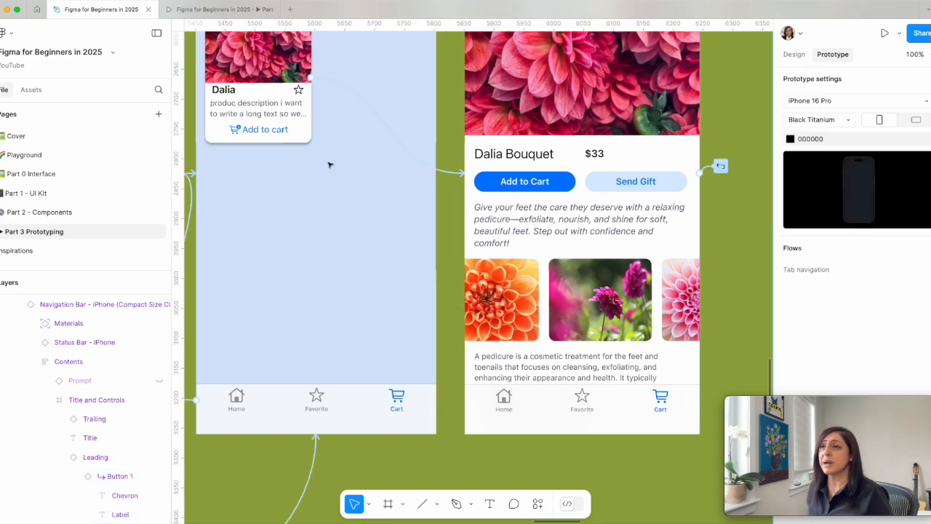
pyautogui.click(235, 10)
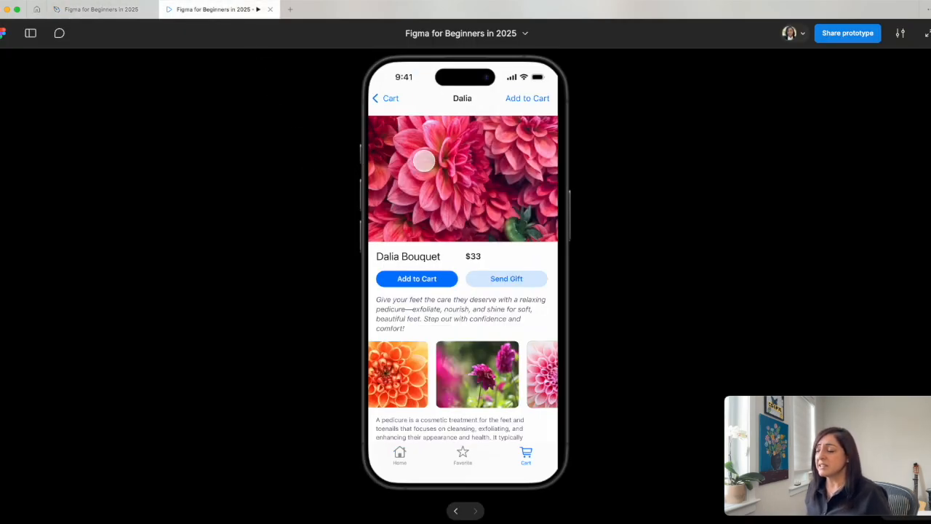
pyautogui.click(391, 99)
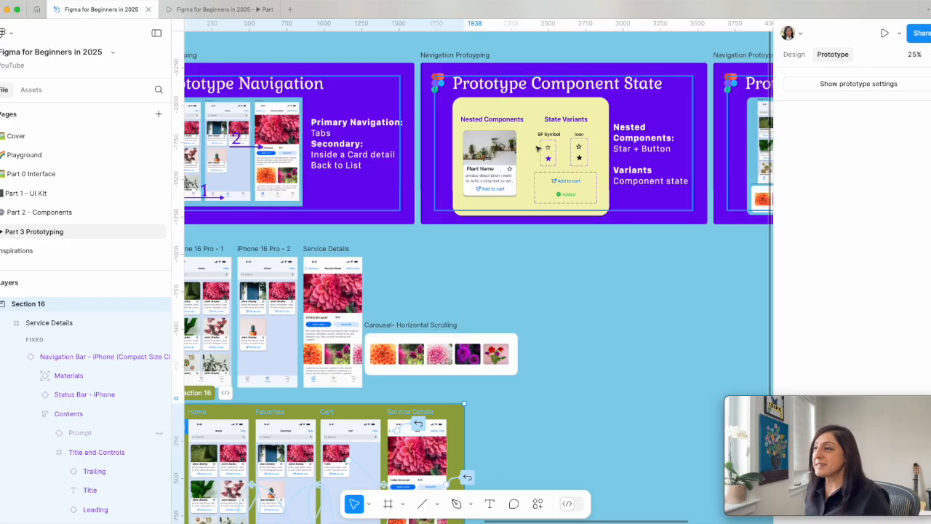
# Step: Examine the nested card component and the star and Add to cart state variants on the Prototype Component State slide
pyautogui.click(469, 56)
pyautogui.hotkey('shift', '2')
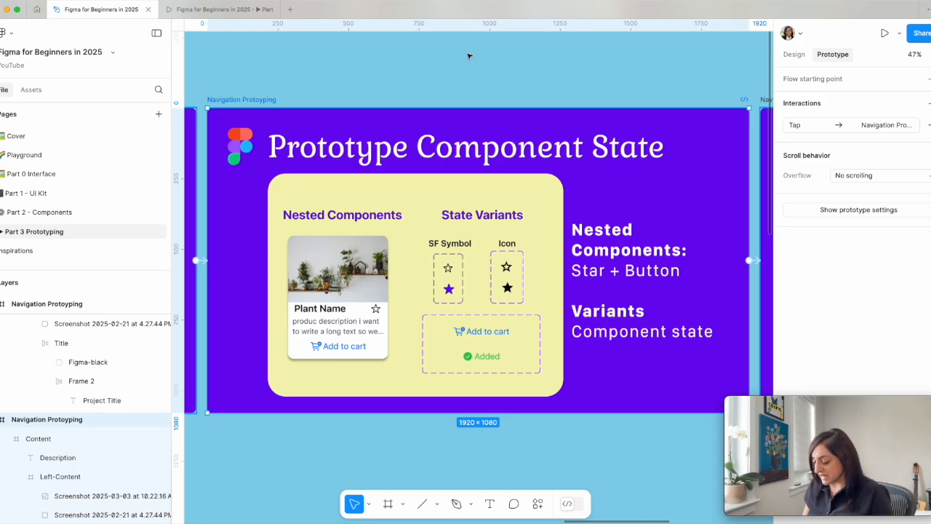
pyautogui.press('super+plus')
pyautogui.press('super+plus')
pyautogui.hscroll(-2, 469, 56)
pyautogui.scroll(-2, 470, 56)
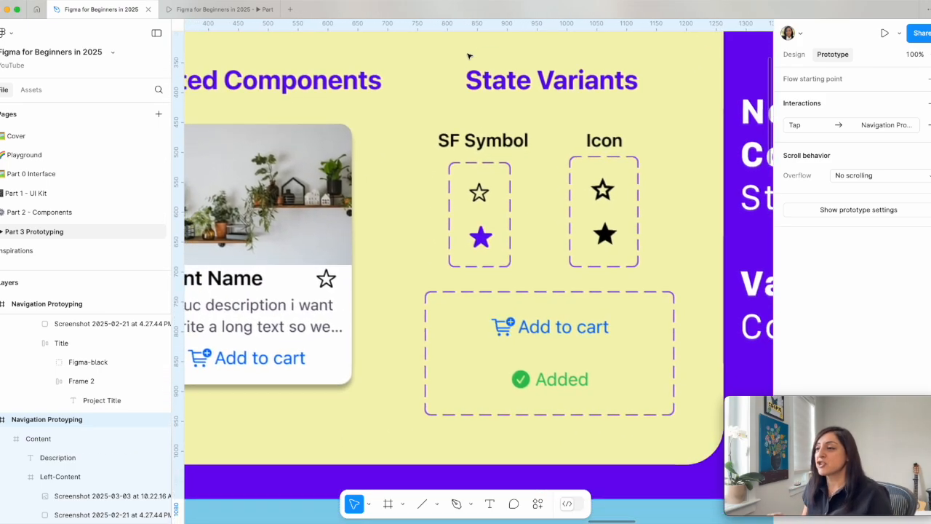
pyautogui.hscroll(-3, 469, 56)
pyautogui.click(393, 174)
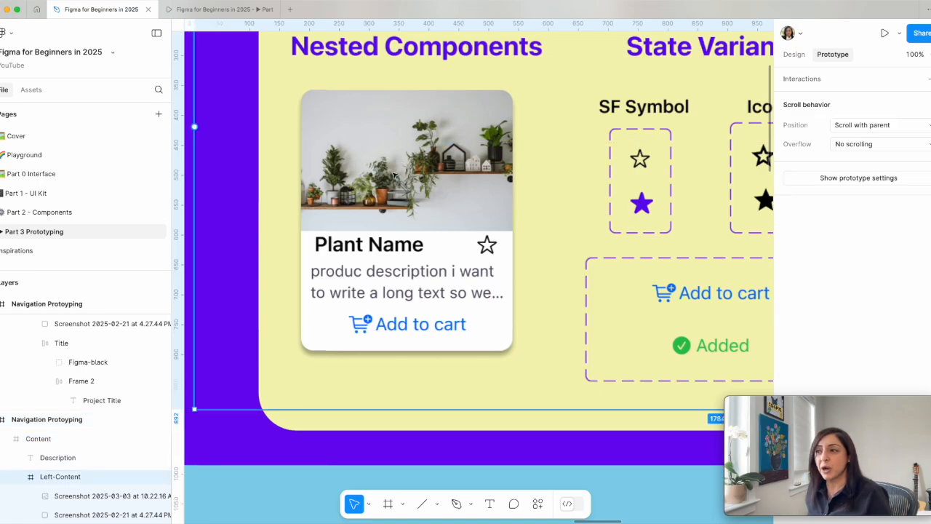
pyautogui.click(393, 174)
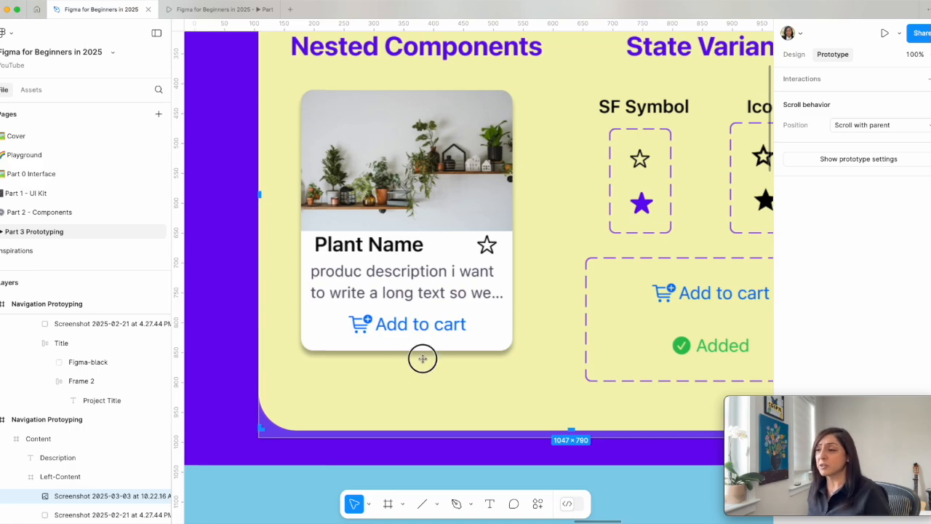
pyautogui.hscroll(6, 423, 358)
pyautogui.scroll(1, 458, 371)
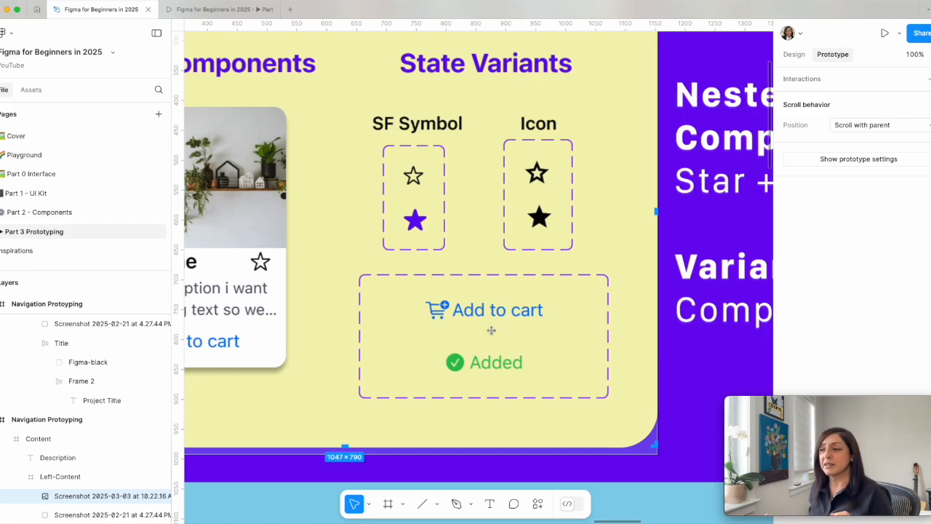
pyautogui.scroll(-2, 515, 338)
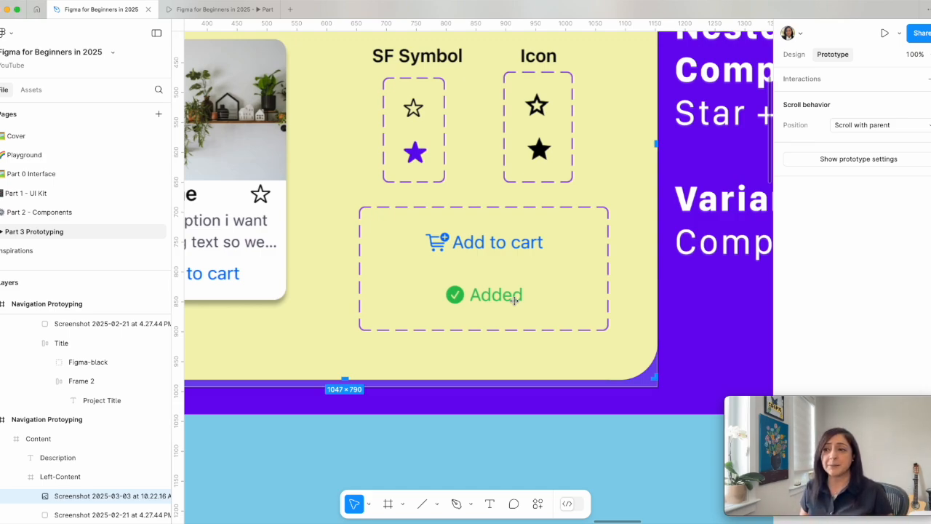
pyautogui.hscroll(6, 514, 300)
pyautogui.scroll(1, 514, 301)
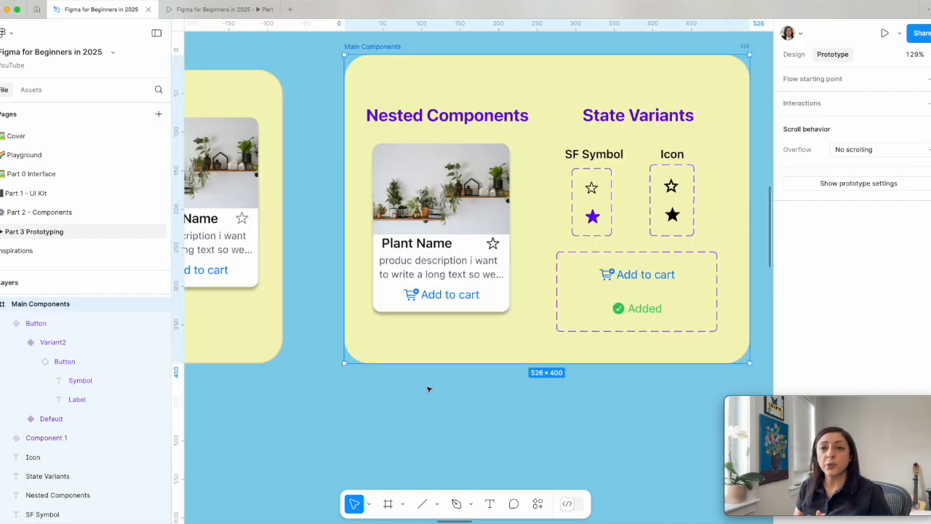
# Step: Extend the Main Components frame downward to make empty space beneath the Plant Name card
pyautogui.press('super+equal')
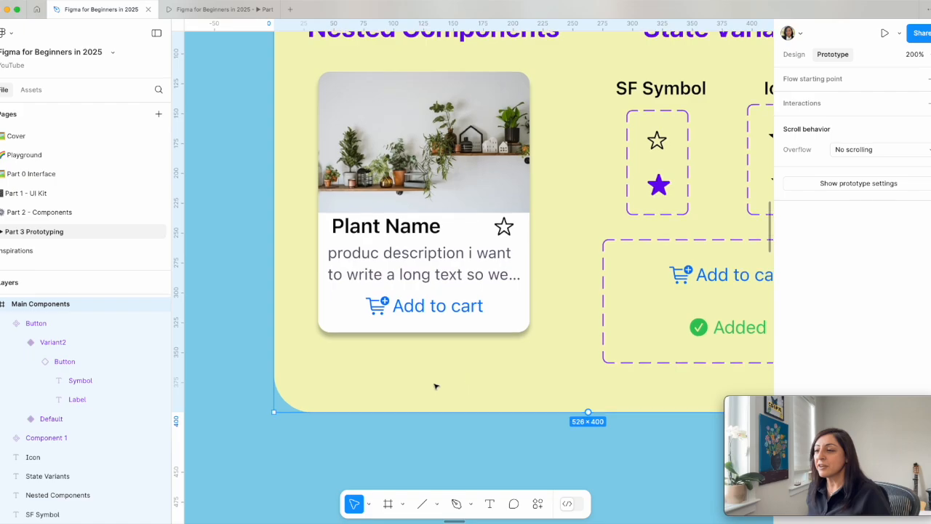
pyautogui.scroll(-2, 437, 386)
pyautogui.hscroll(2, 437, 387)
pyautogui.click(486, 365)
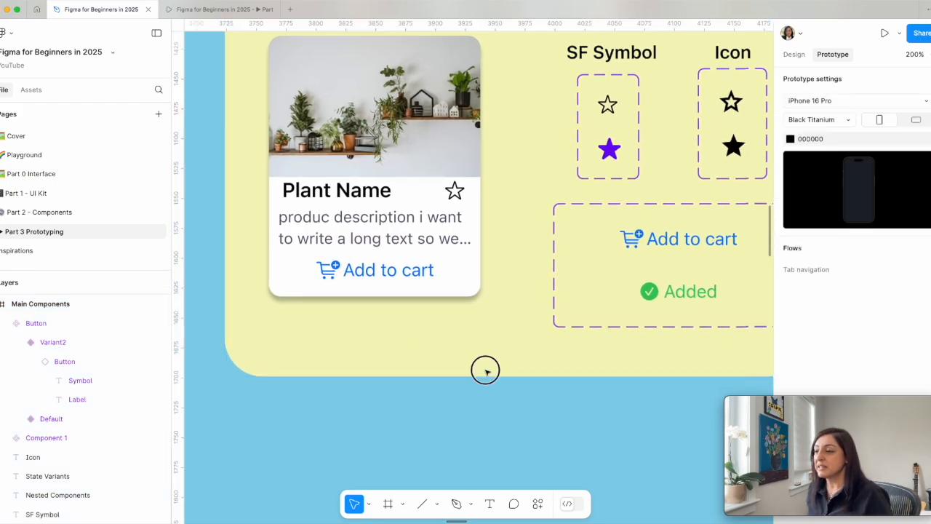
pyautogui.scroll(5, 422, 324)
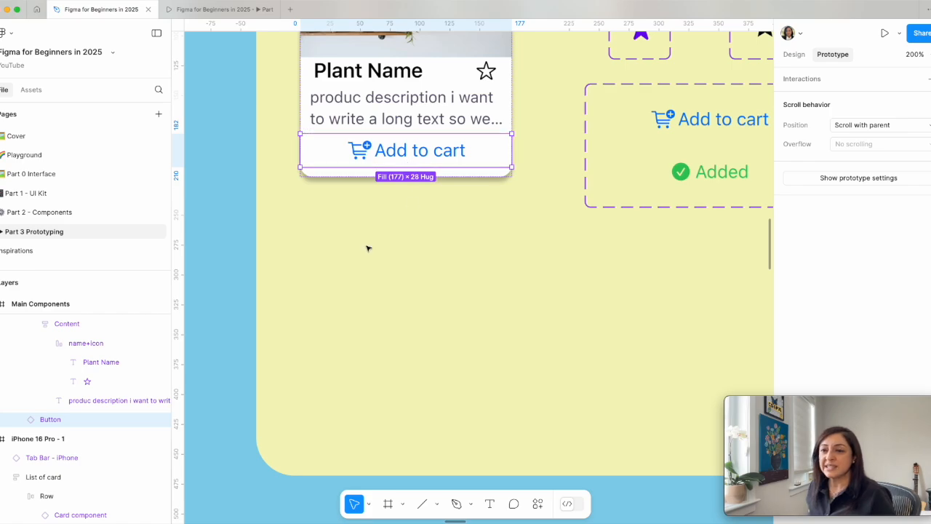
# Step: Duplicate the Plant Name card's Add to cart button instance and place the copy below the card at X 49, Y 400
pyautogui.scroll(-4, 98, 342)
pyautogui.scroll(1, 99, 346)
pyautogui.scroll(3, 99, 347)
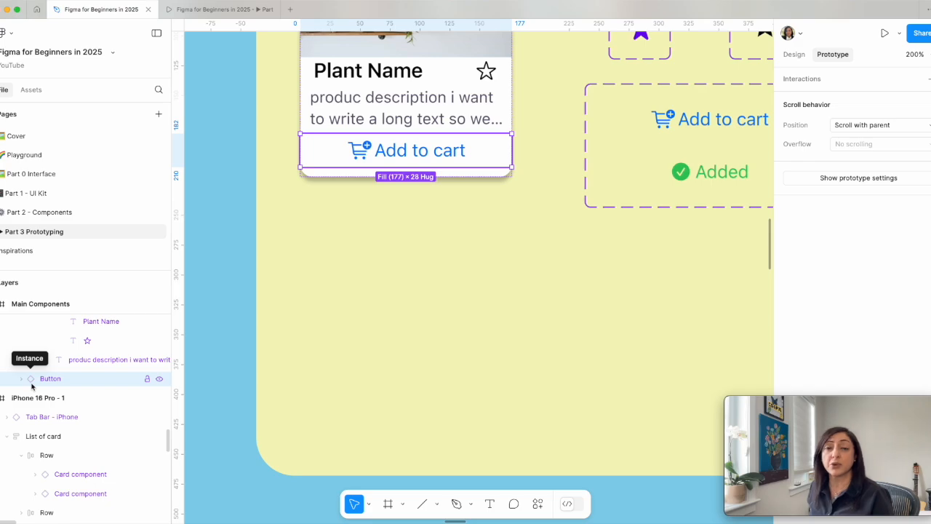
pyautogui.click(439, 163)
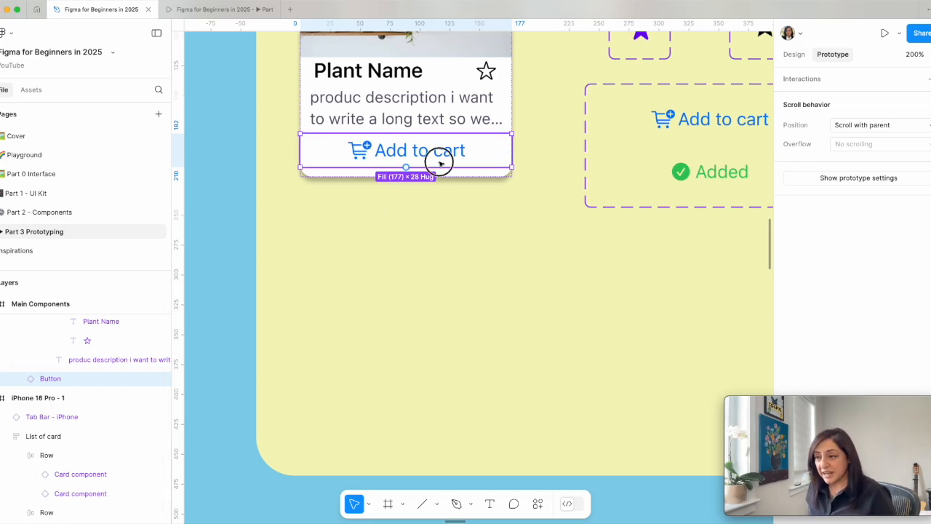
pyautogui.moveTo(439, 163); pyautogui.dragTo(477, 345)
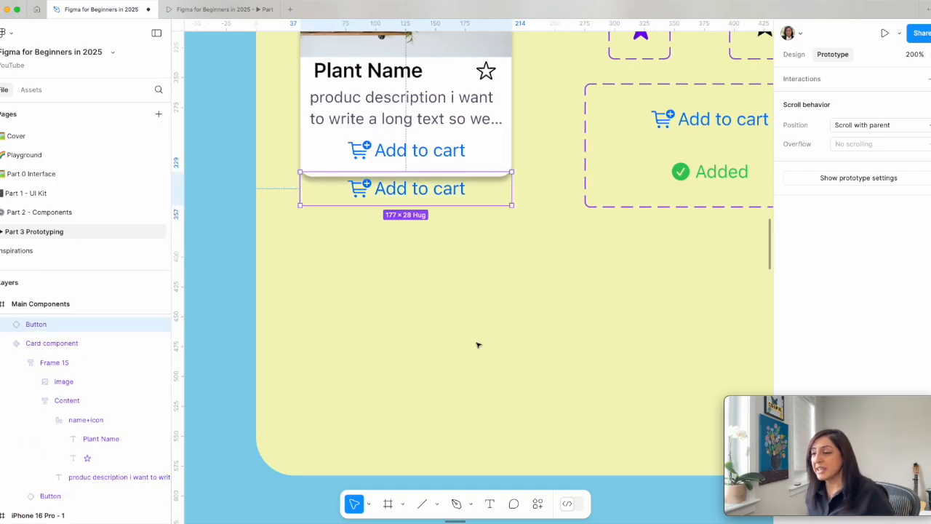
pyautogui.moveTo(445, 187); pyautogui.dragTo(472, 299)
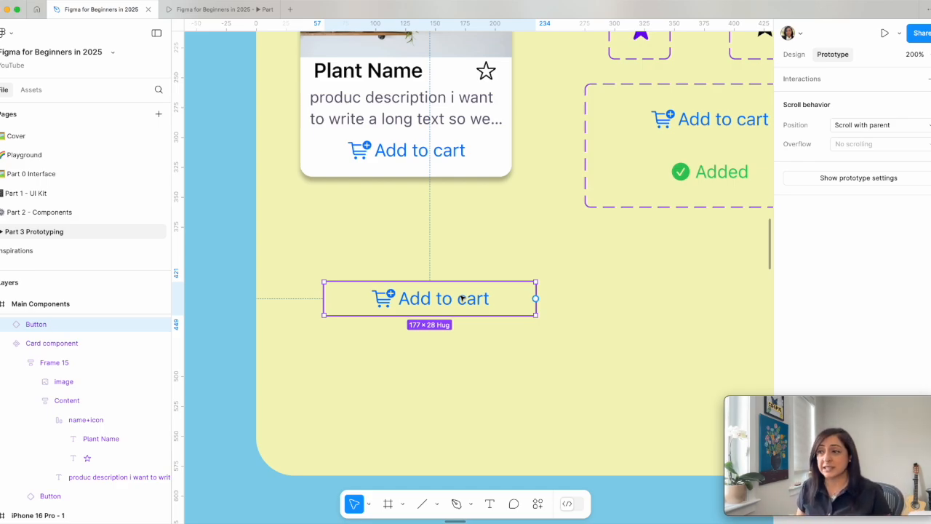
pyautogui.moveTo(432, 283); pyautogui.dragTo(423, 257)
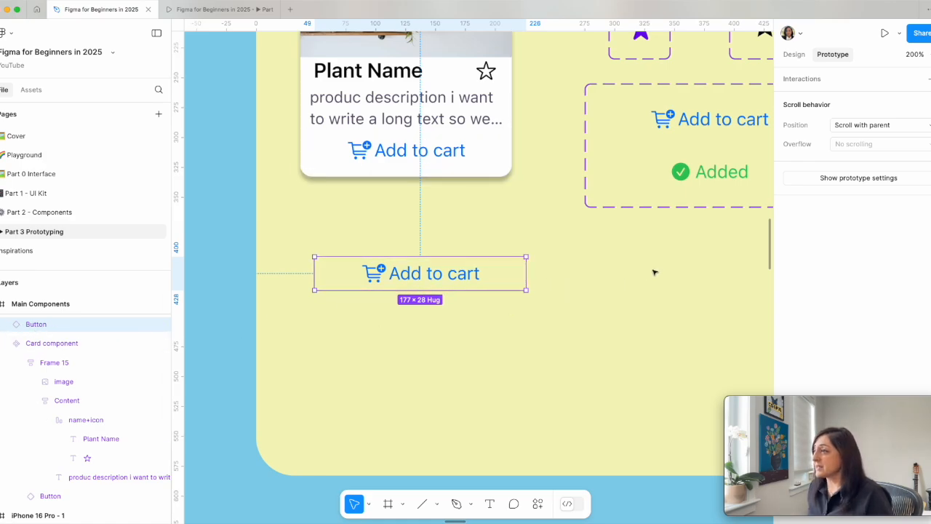
# Step: Turn the copied Add to cart button into a component and rename it Button-addToCart
pyautogui.click(796, 55)
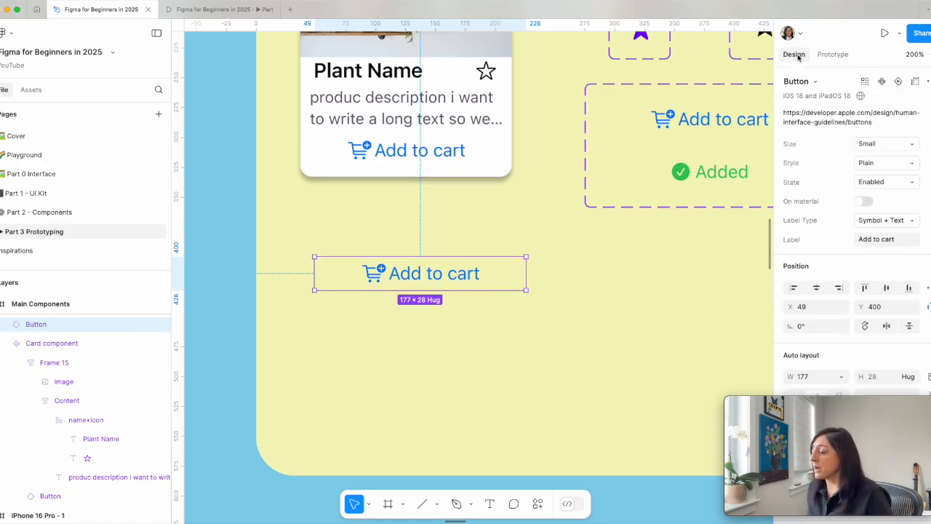
pyautogui.click(883, 83)
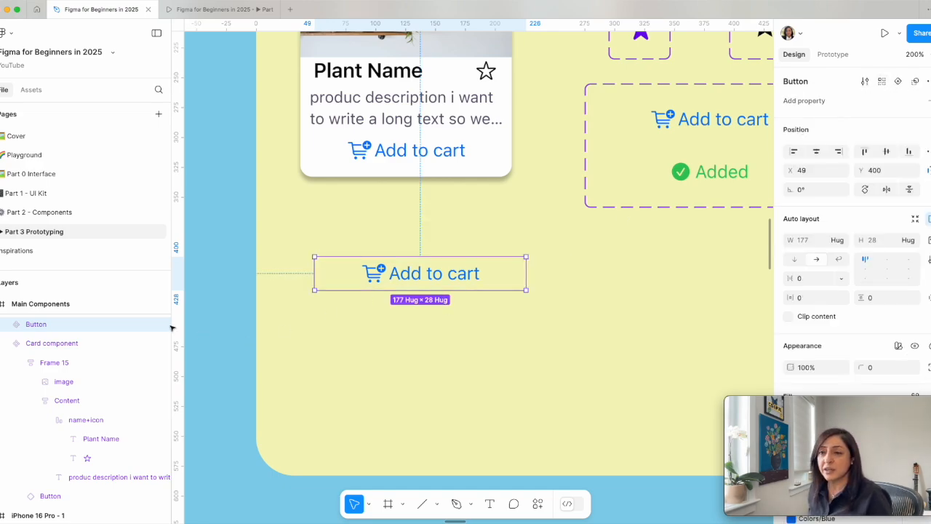
pyautogui.doubleClick(37, 324)
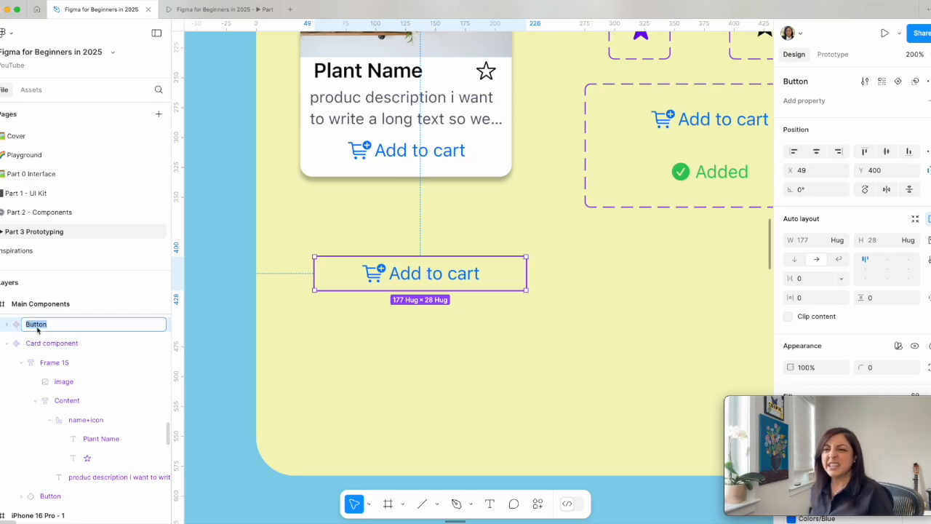
pyautogui.click(62, 329)
pyautogui.write('-add')
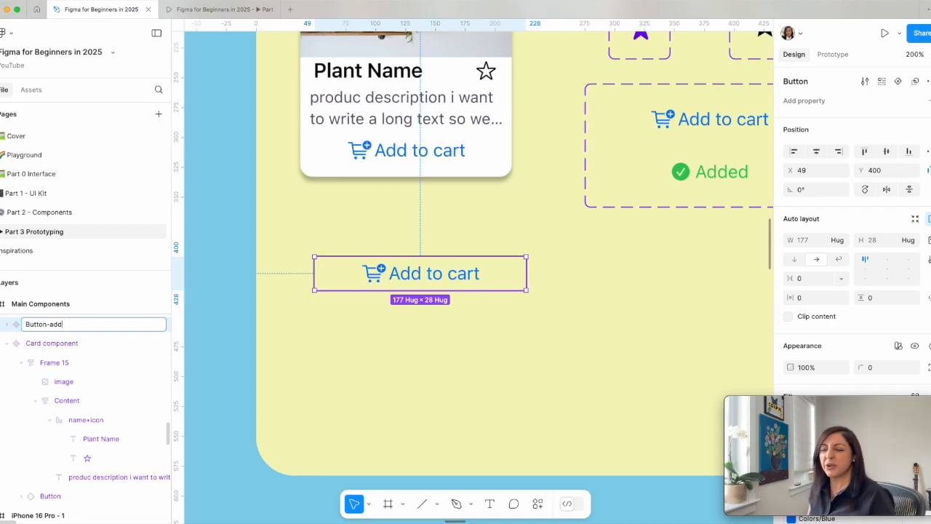
pyautogui.write('T')
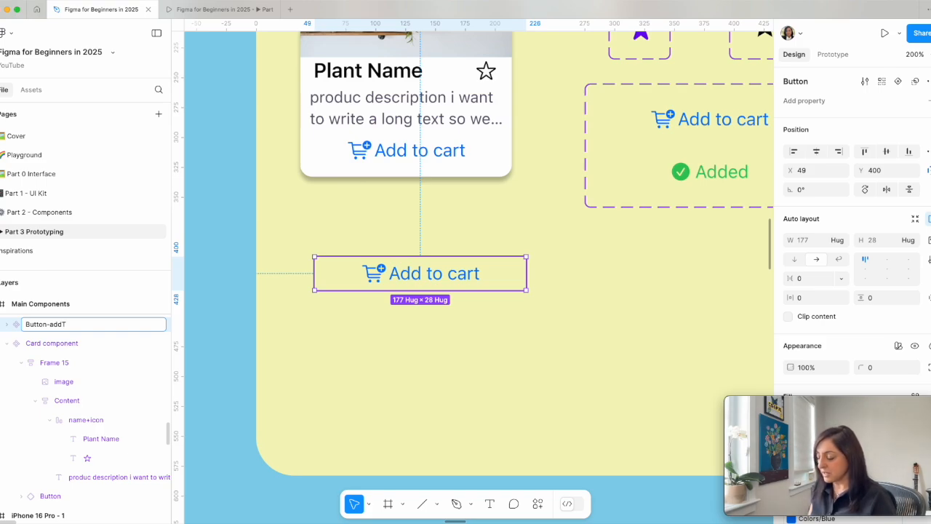
pyautogui.write('o')
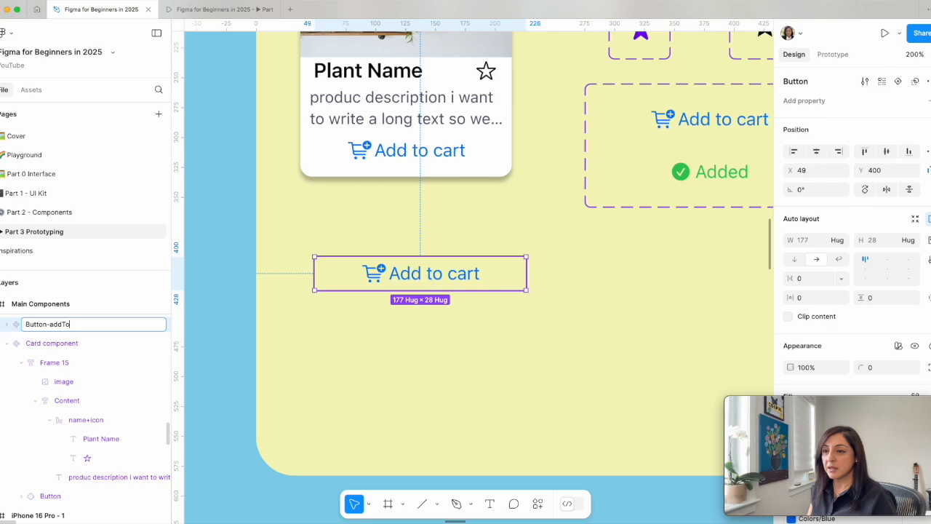
pyautogui.write('Cart')
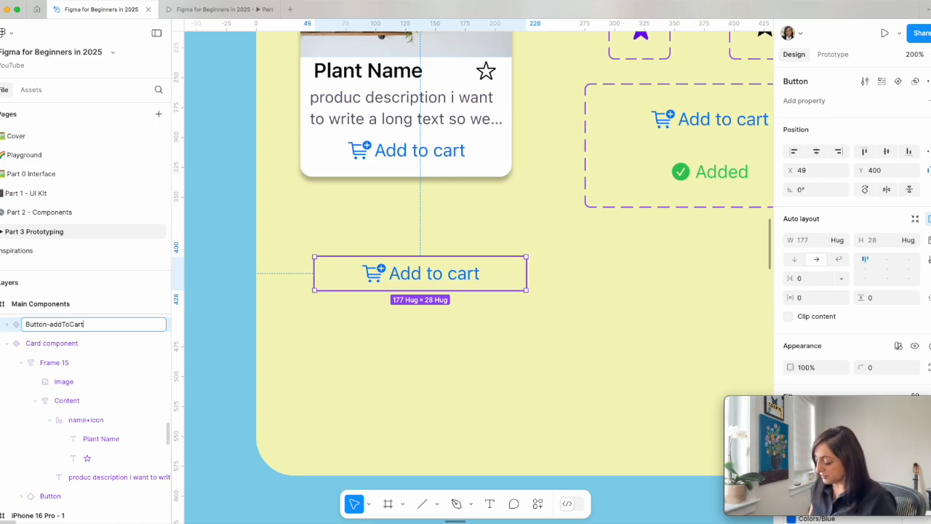
pyautogui.press('Return')
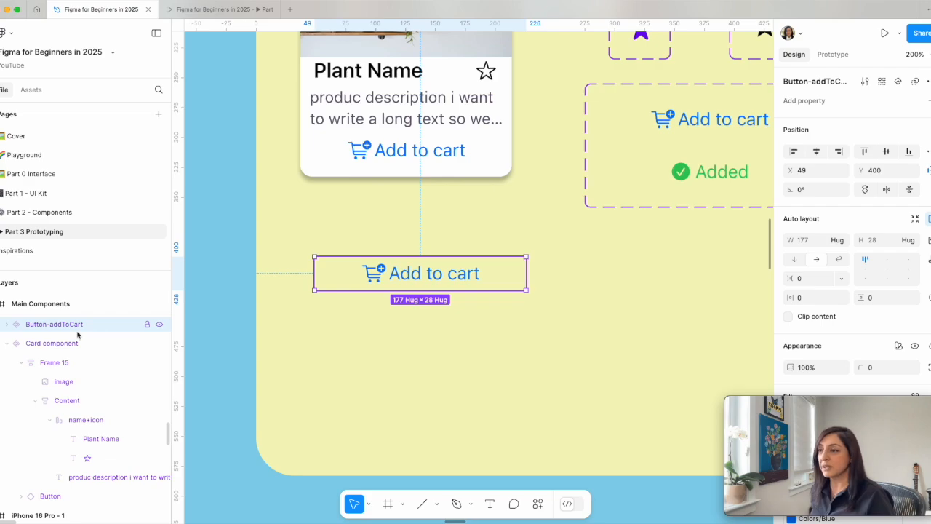
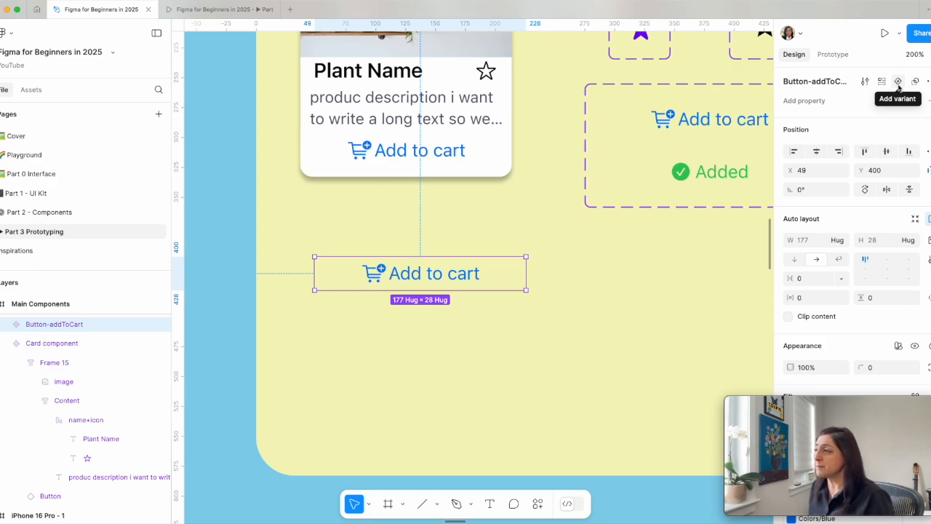
# Step: Add a second variant to the Button-addToCart component
pyautogui.click(898, 82)
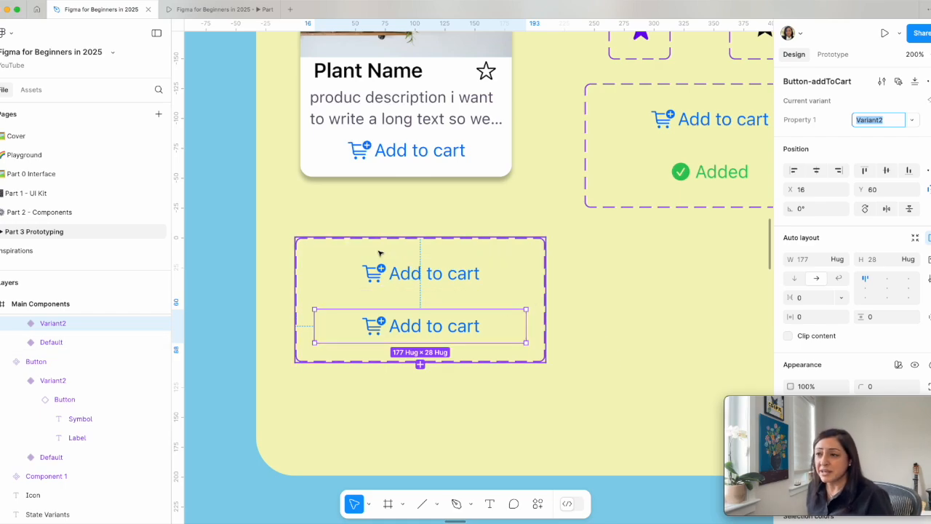
pyautogui.click(379, 251)
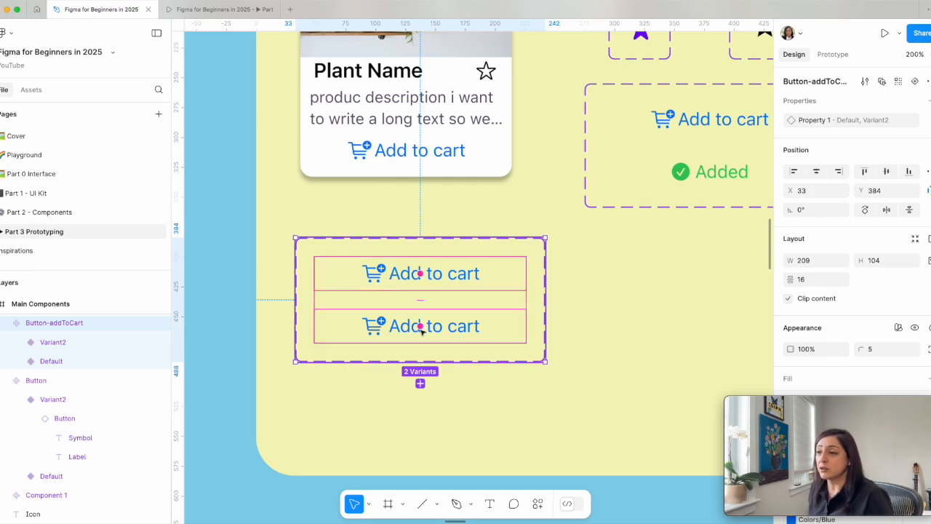
pyautogui.click(638, 339)
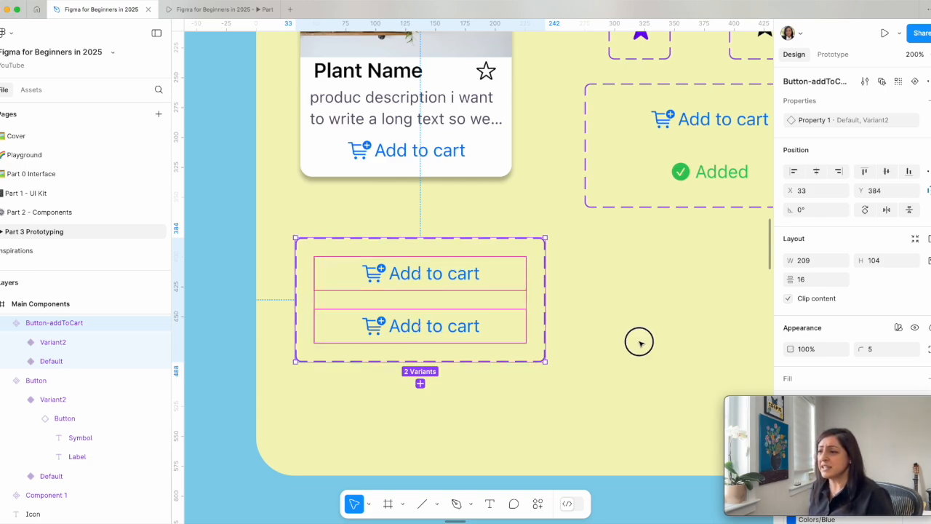
# Step: Set the fill of the second variant's Add to cart label to the library colour Green
pyautogui.click(446, 331)
pyautogui.click(446, 331)
pyautogui.click(444, 329)
pyautogui.click(447, 331)
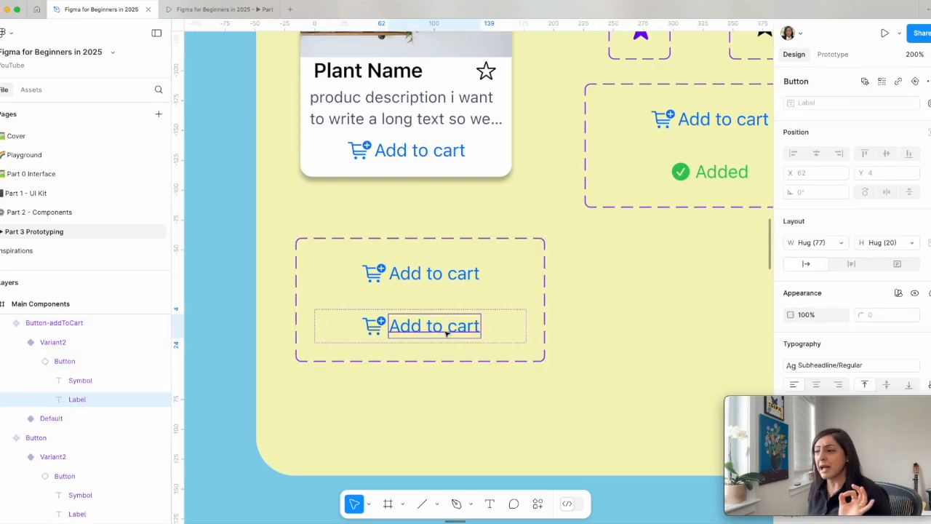
pyautogui.moveTo(736, 404)
pyautogui.moveTo(784, 404); pyautogui.dragTo(564, 435)
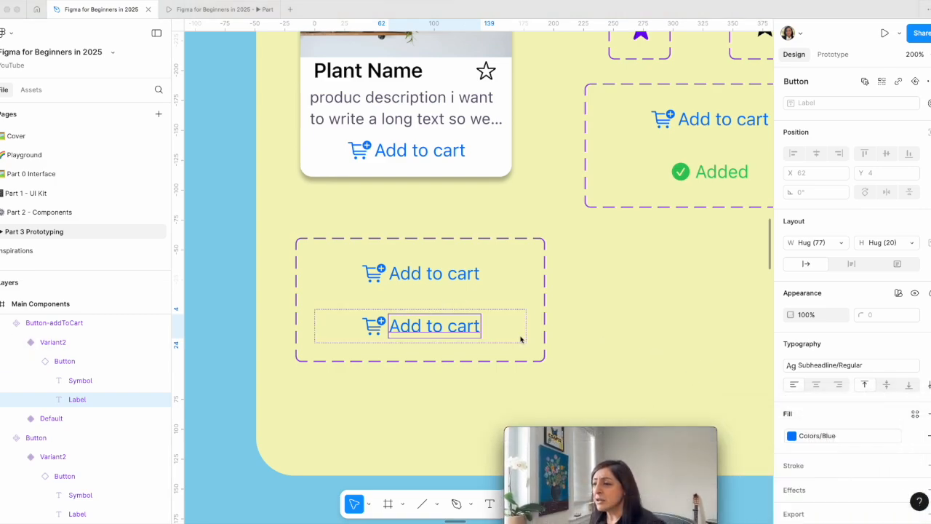
pyautogui.click(793, 437)
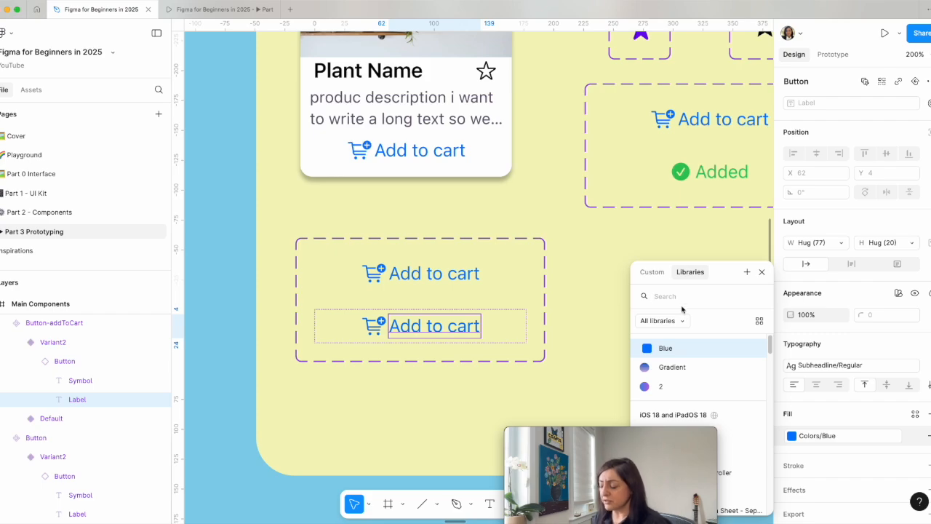
pyautogui.write('green')
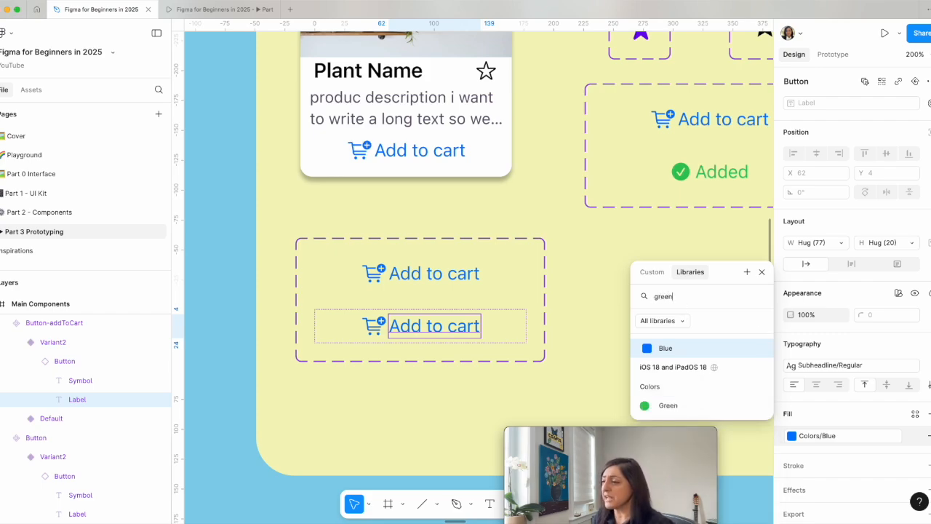
pyautogui.click(660, 407)
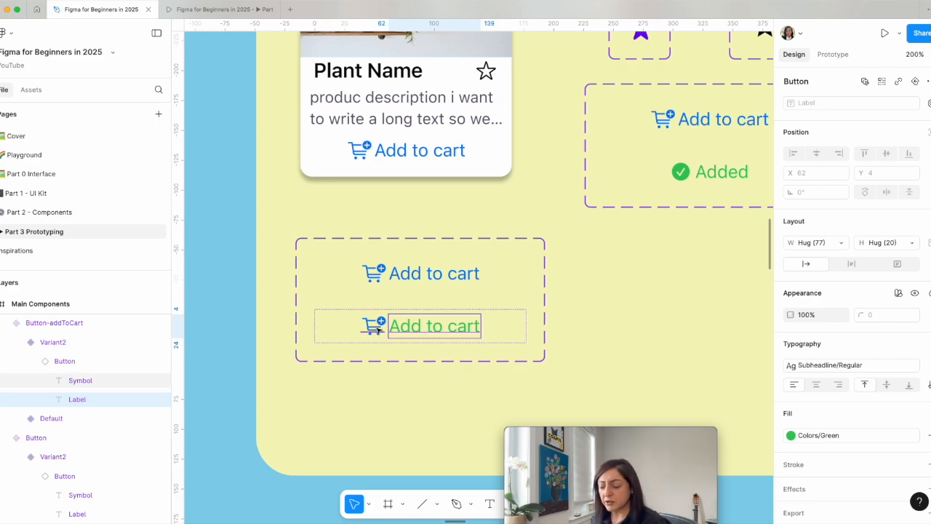
# Step: Switch to the SF Symbols app and copy the checkmark.circle.fill symbol
pyautogui.press('super+Tab')
pyautogui.press('super+Tab')
pyautogui.press('super+Tab')
pyautogui.press('super+Tab')
pyautogui.press('super+Tab')
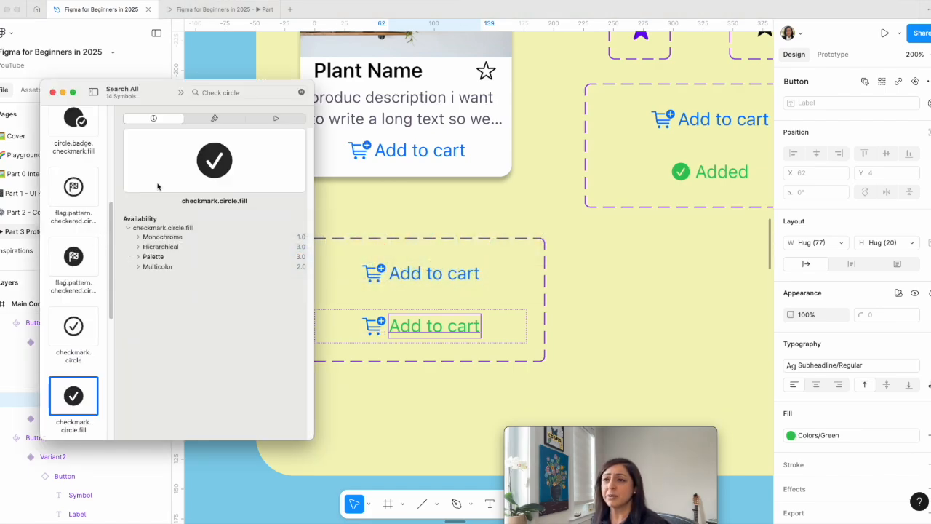
pyautogui.rightClick(73, 395)
pyautogui.click(95, 398)
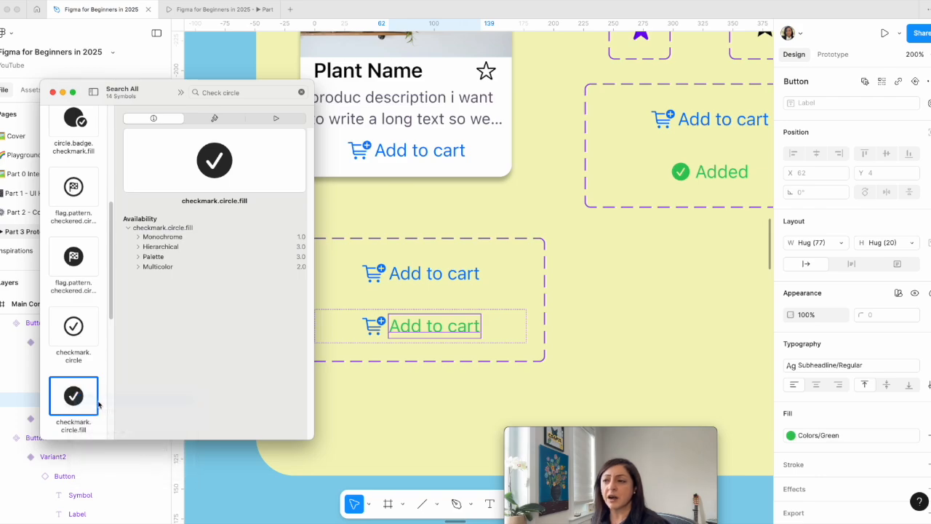
# Step: Return to Figma and replace the cart symbol in Button-addToCart's second variant with the copied checkmark symbol
pyautogui.click(405, 328)
pyautogui.click(373, 325)
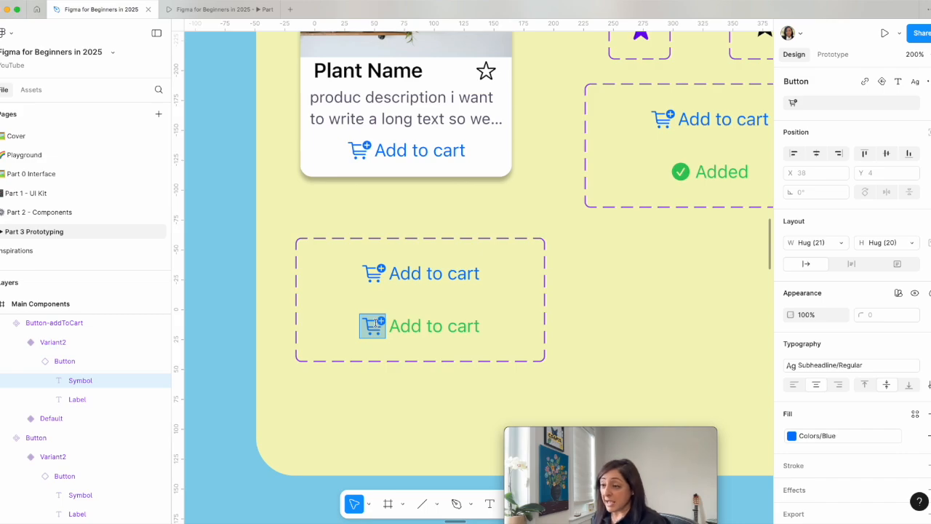
pyautogui.press('super+v')
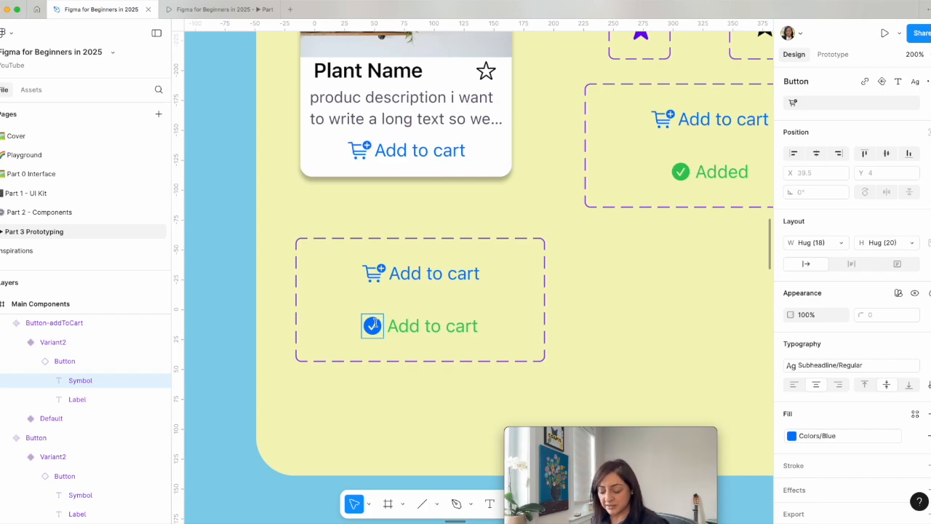
pyautogui.press('Escape')
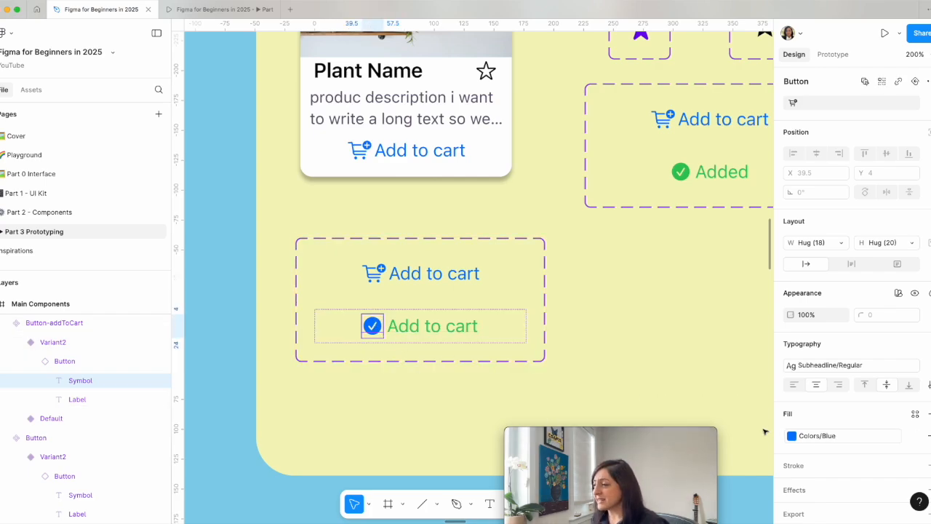
# Step: Set the fill of the second variant's checkmark symbol to the library colour Green
pyautogui.click(790, 436)
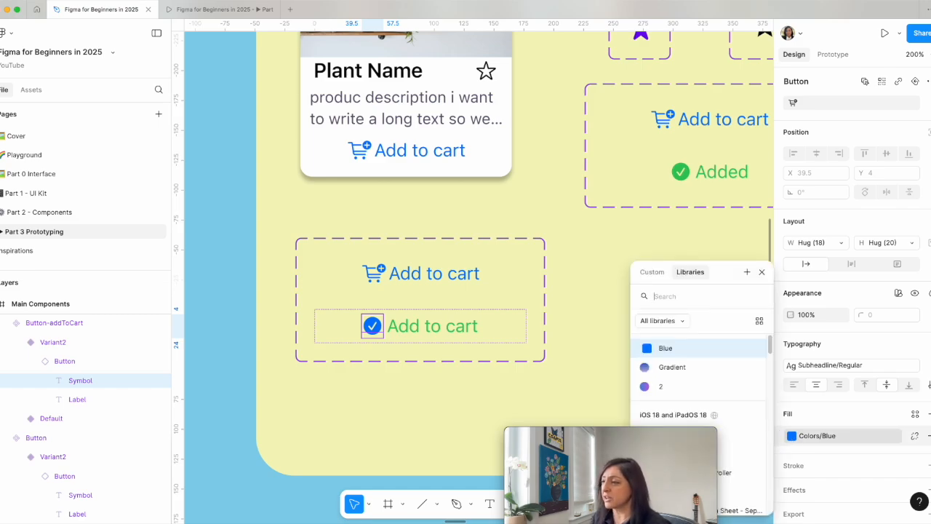
pyautogui.write('gre')
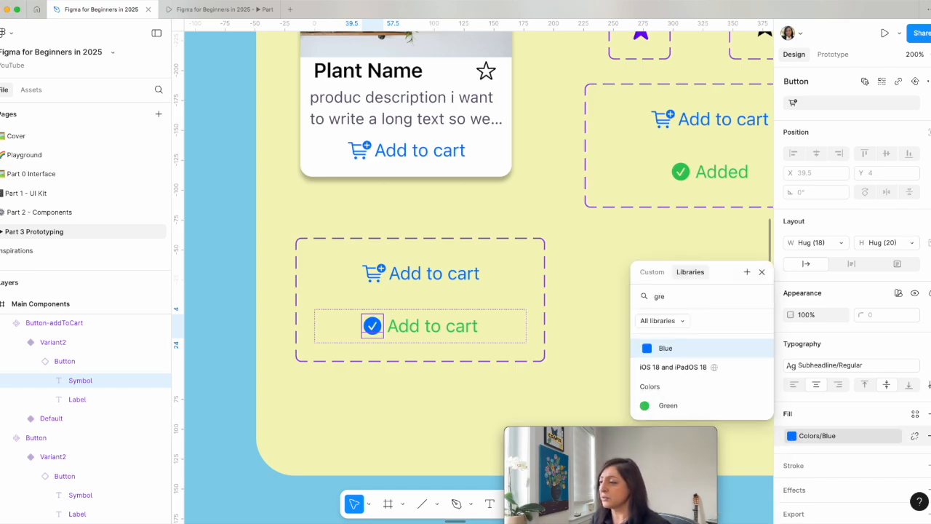
pyautogui.click(663, 405)
pyautogui.click(446, 395)
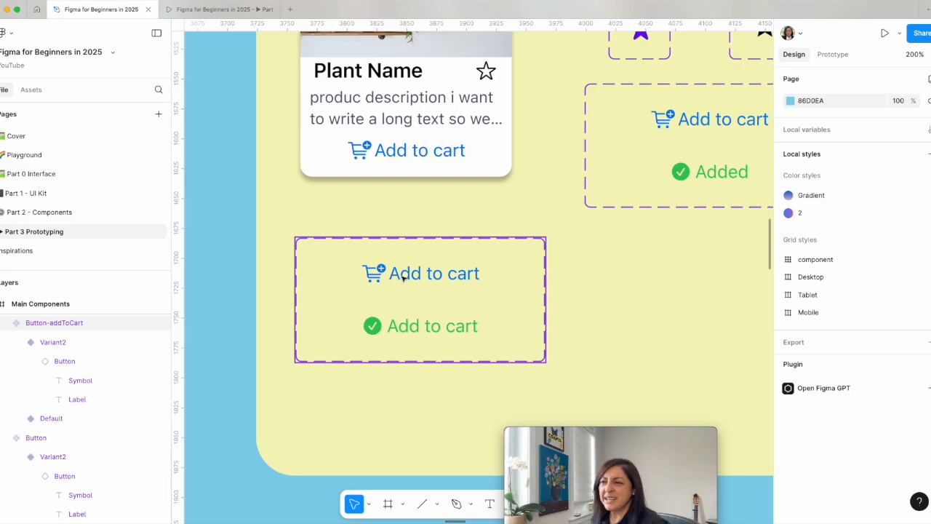
# Step: Add a prototype interaction from the Default variant to Variant2: on tap, change to Variant2 with Instant animation
pyautogui.click(423, 282)
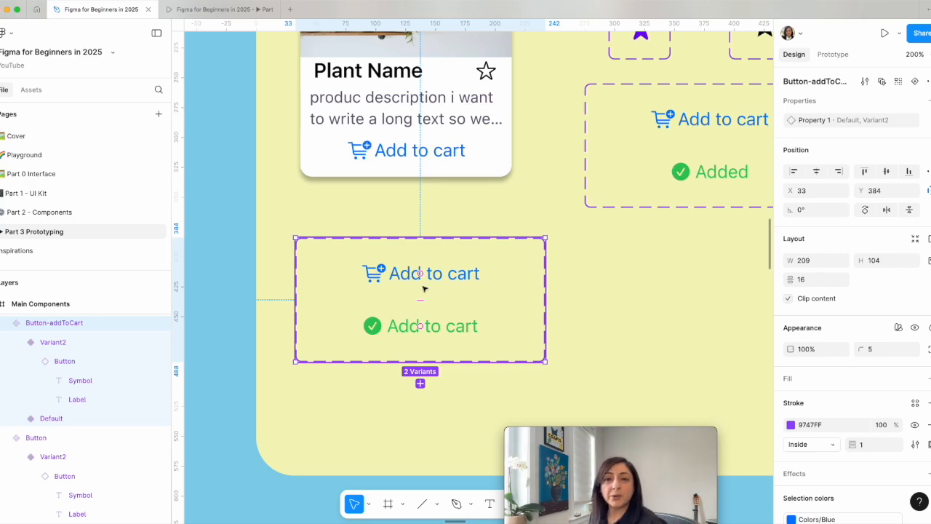
pyautogui.click(837, 55)
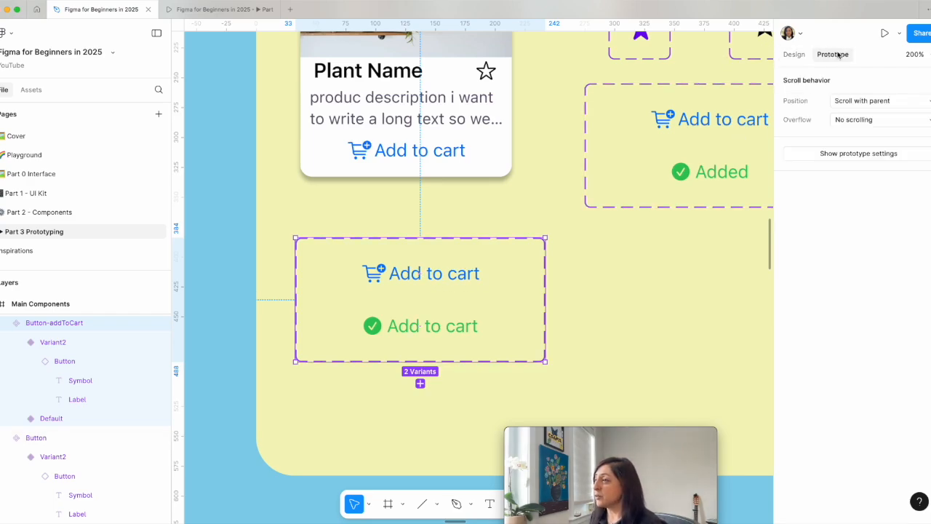
pyautogui.click(439, 279)
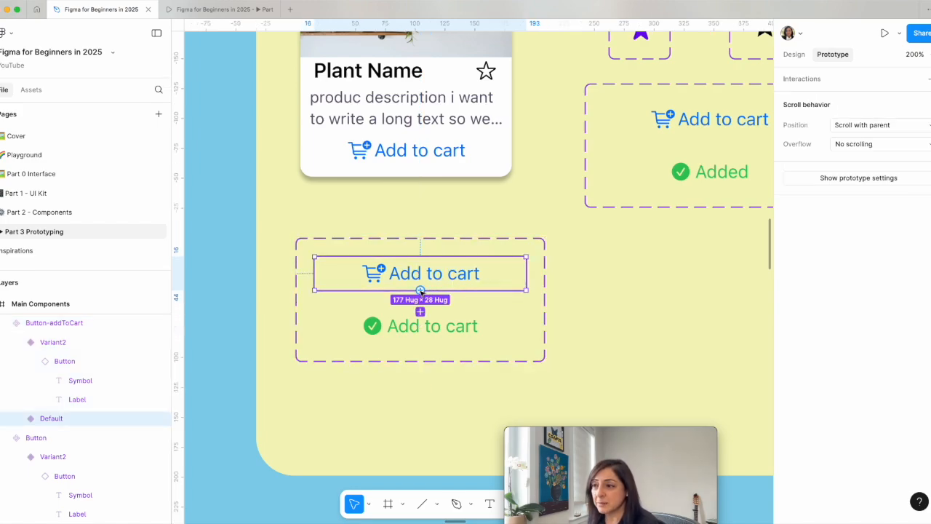
pyautogui.moveTo(420, 290); pyautogui.dragTo(422, 325)
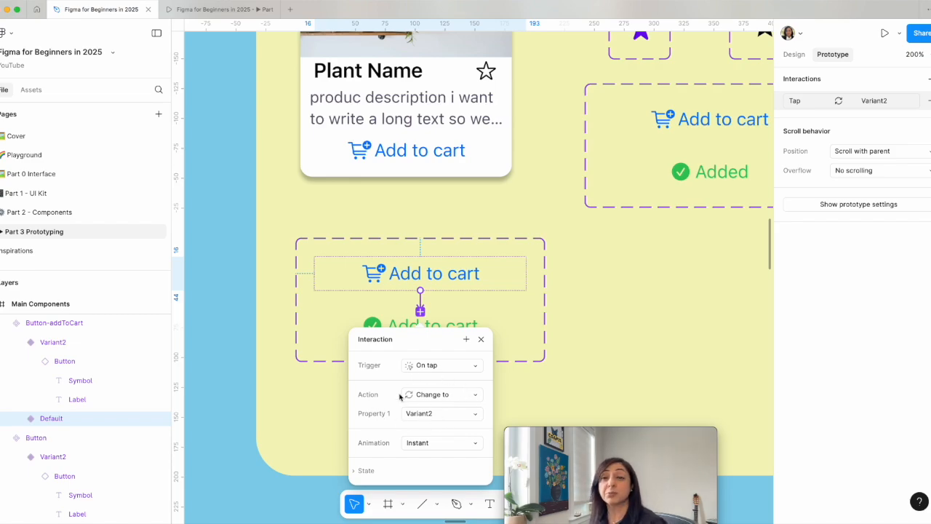
pyautogui.click(543, 381)
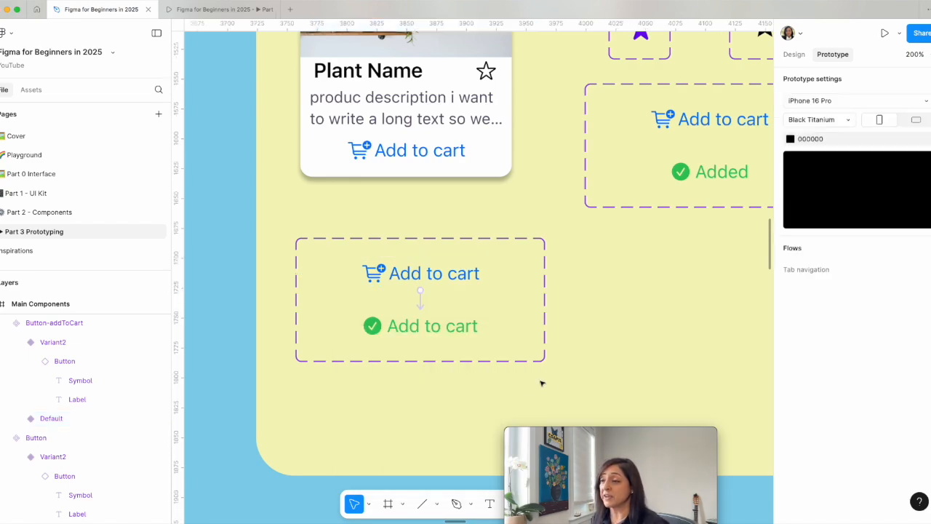
# Step: Rename the Button-addToCart component set's variant property to btn-state
pyautogui.click(402, 249)
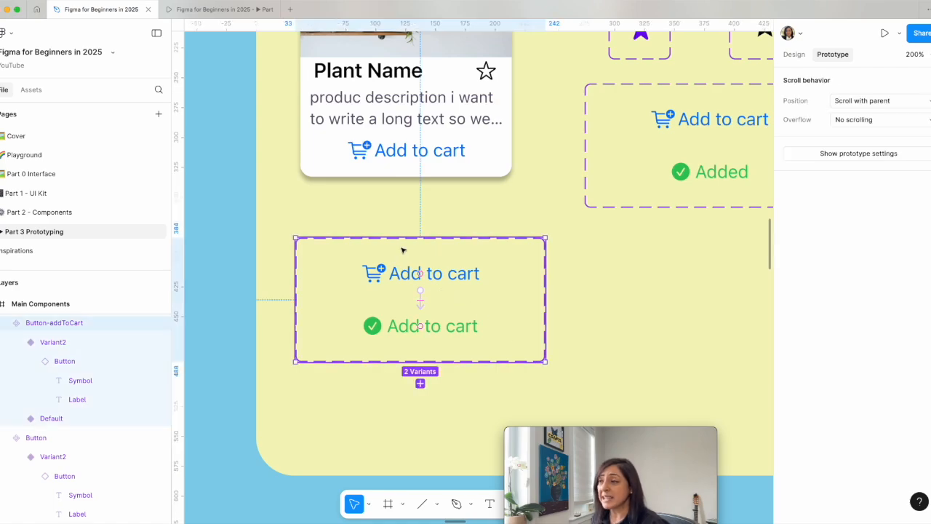
pyautogui.click(793, 54)
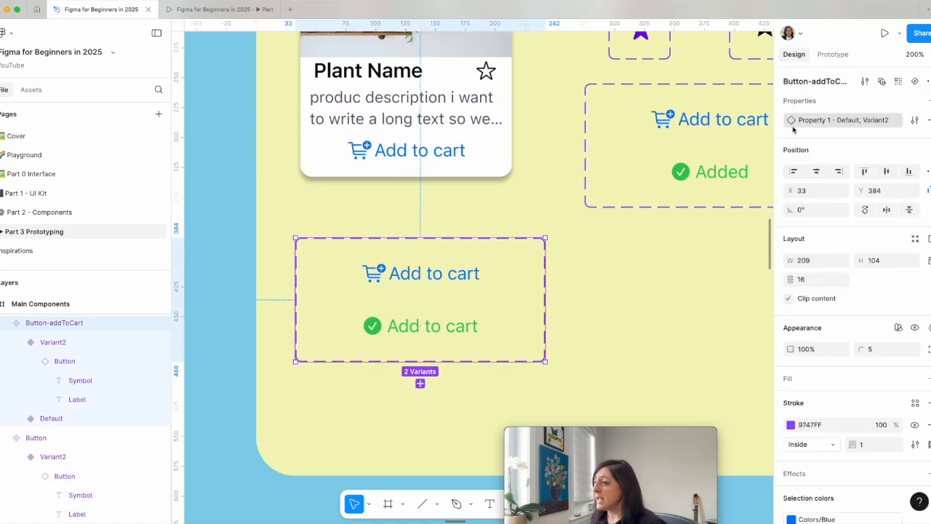
pyautogui.moveTo(834, 126)
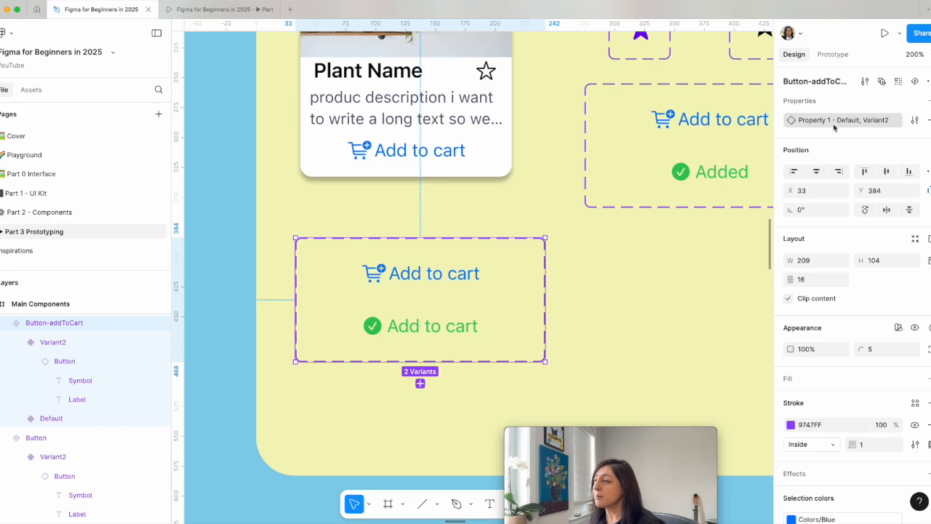
pyautogui.click(915, 120)
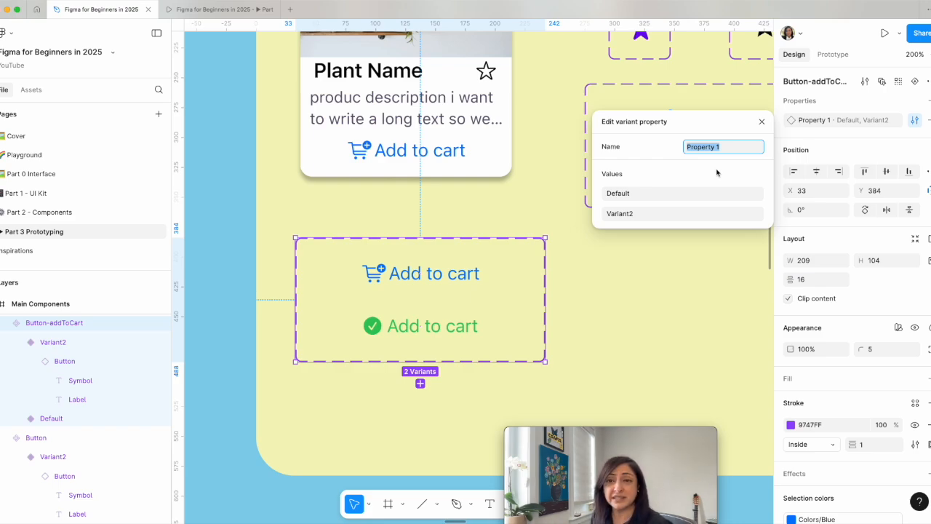
pyautogui.write('btn-')
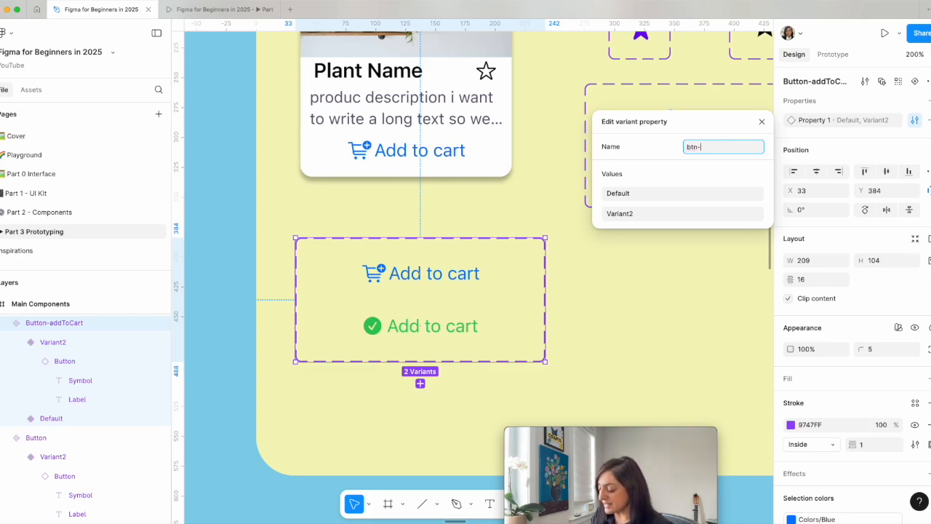
pyautogui.write('state')
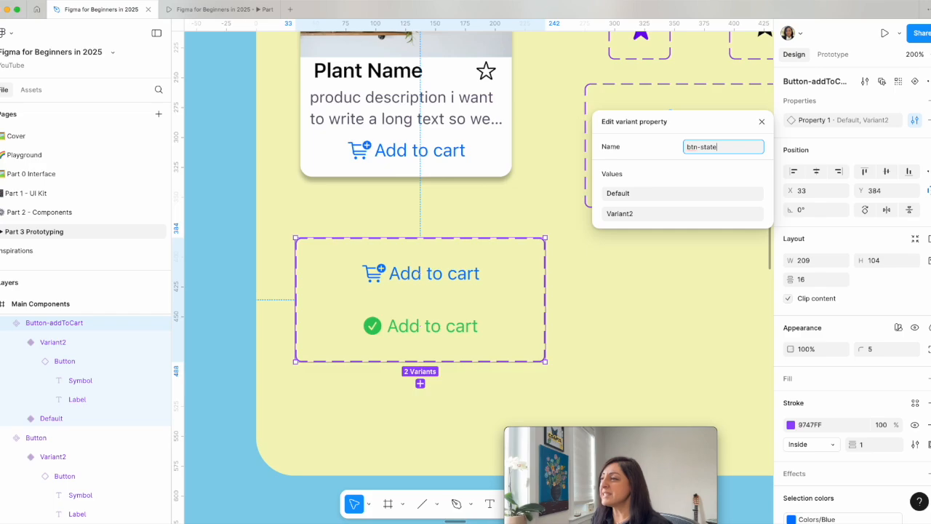
pyautogui.press('Return')
# Step: Rename the Variant2 value of the btn-state property to Clicked
pyautogui.doubleClick(644, 196)
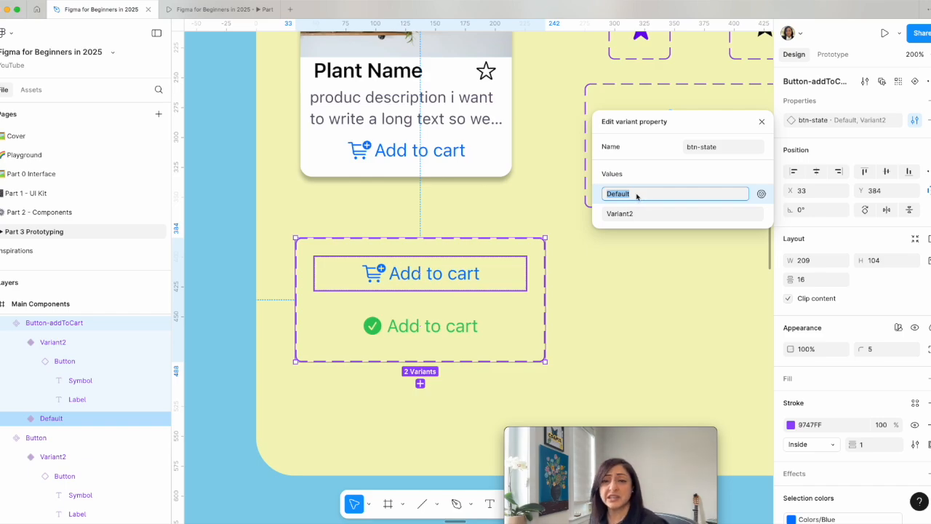
pyautogui.doubleClick(636, 213)
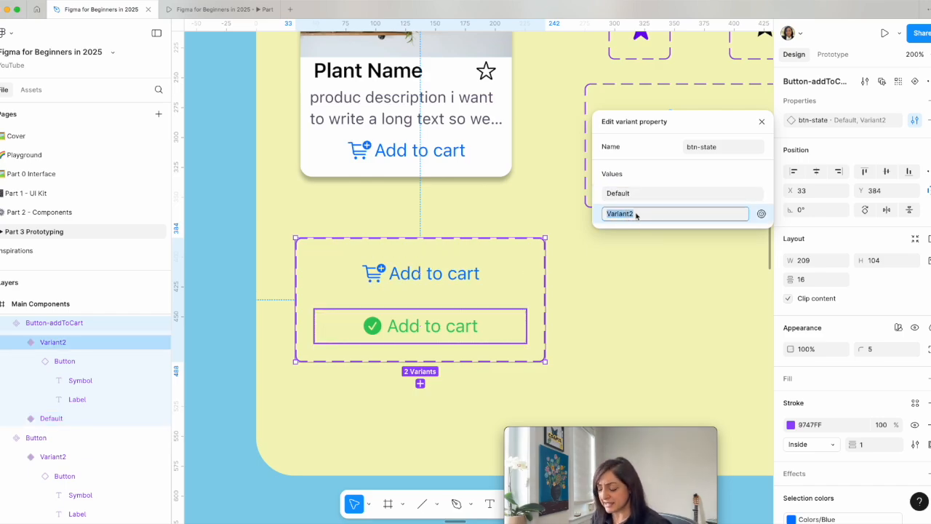
pyautogui.write('Clicked')
pyautogui.press('Return')
pyautogui.click(634, 233)
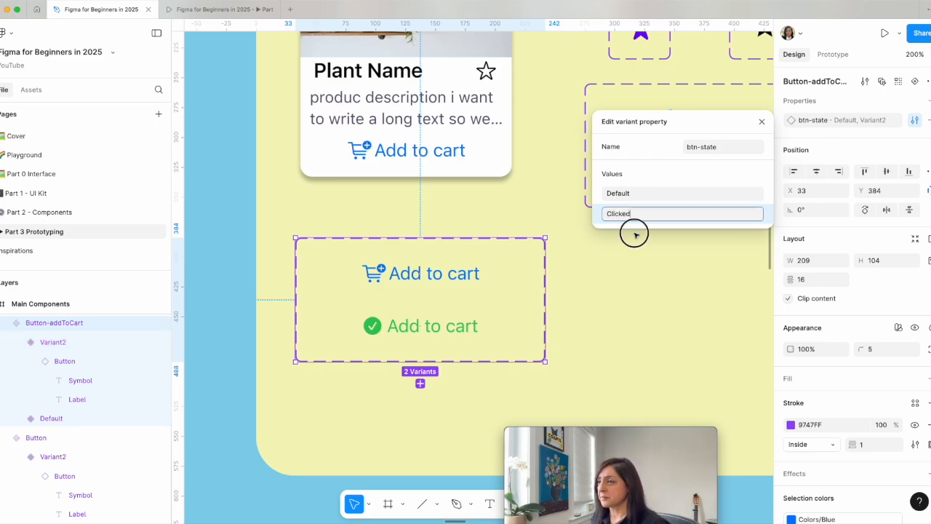
pyautogui.click(455, 259)
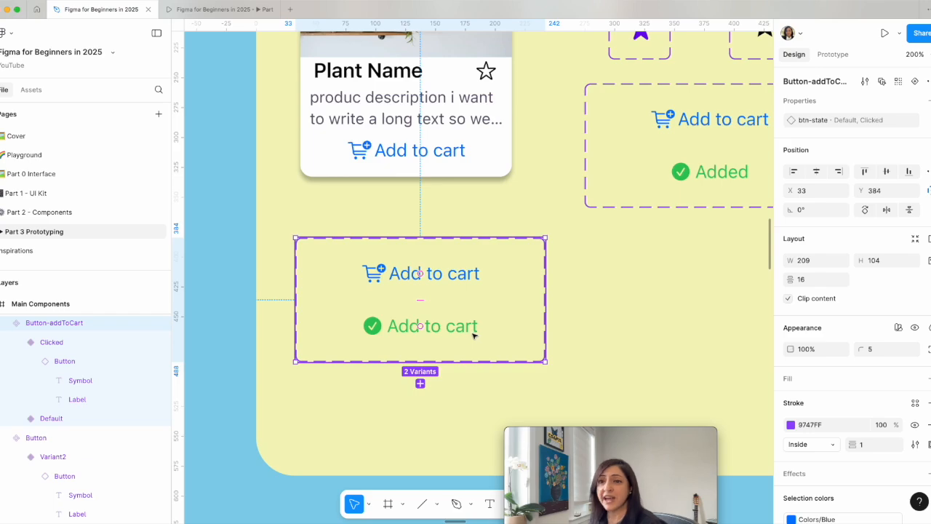
# Step: Review the Default variant's tap interaction, including its available actions and the target btn-state
pyautogui.click(834, 52)
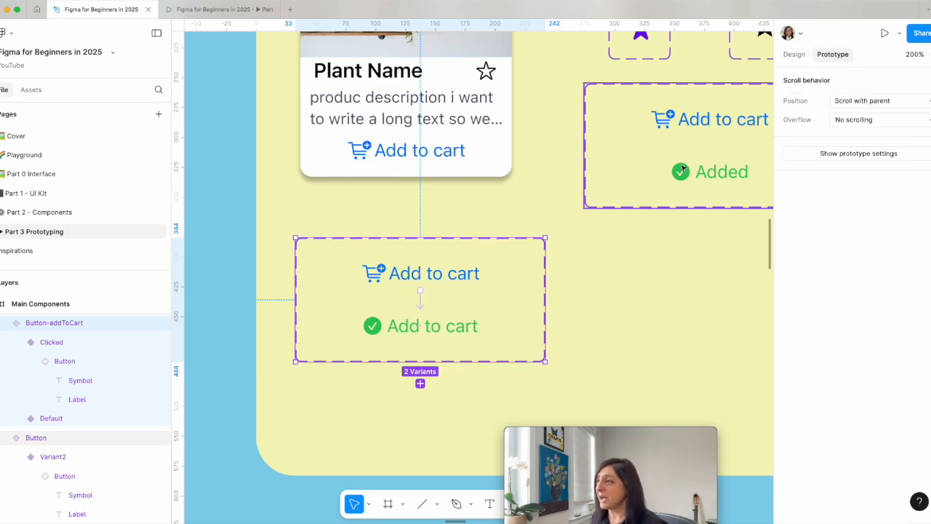
pyautogui.click(423, 277)
pyautogui.click(420, 306)
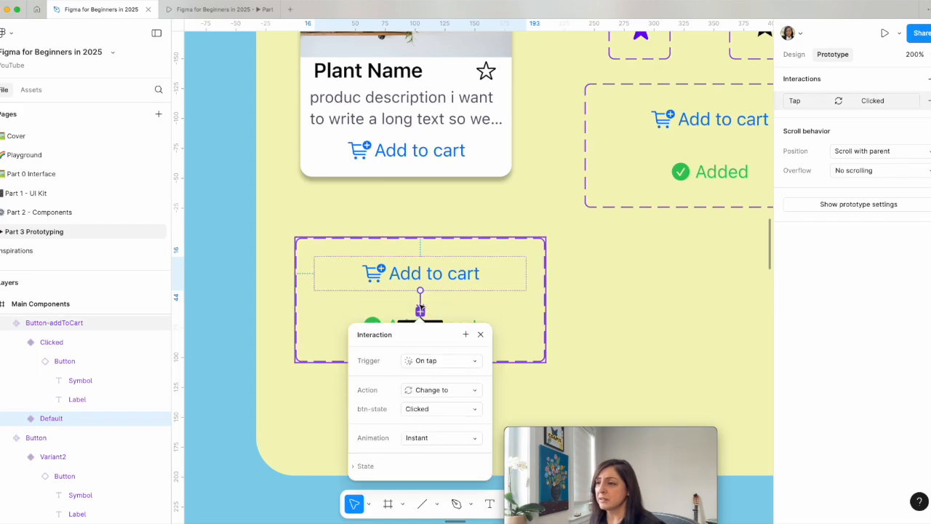
pyautogui.click(437, 390)
pyautogui.click(439, 393)
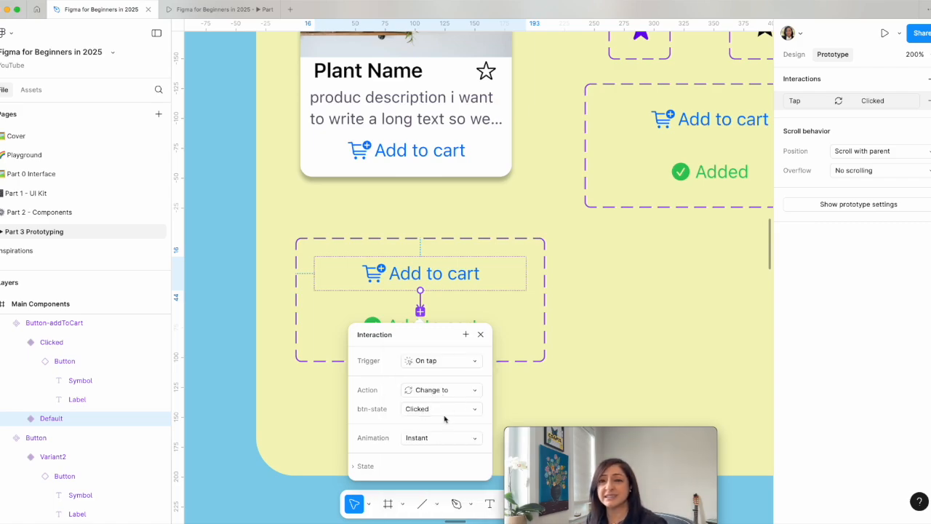
pyautogui.click(468, 392)
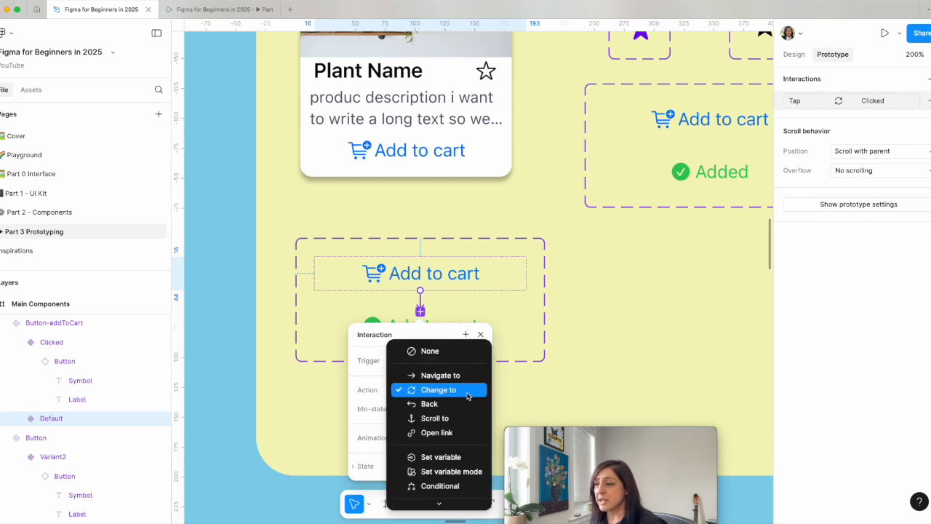
pyautogui.click(451, 390)
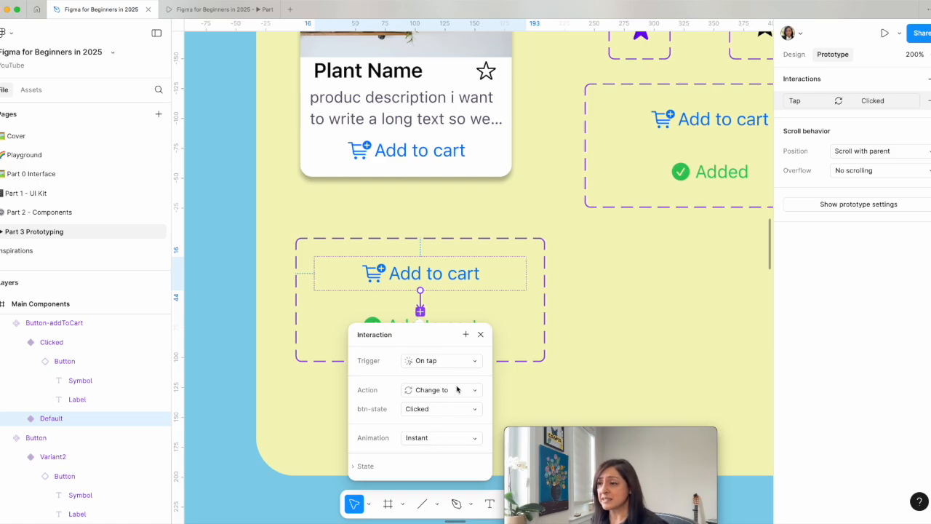
pyautogui.click(480, 334)
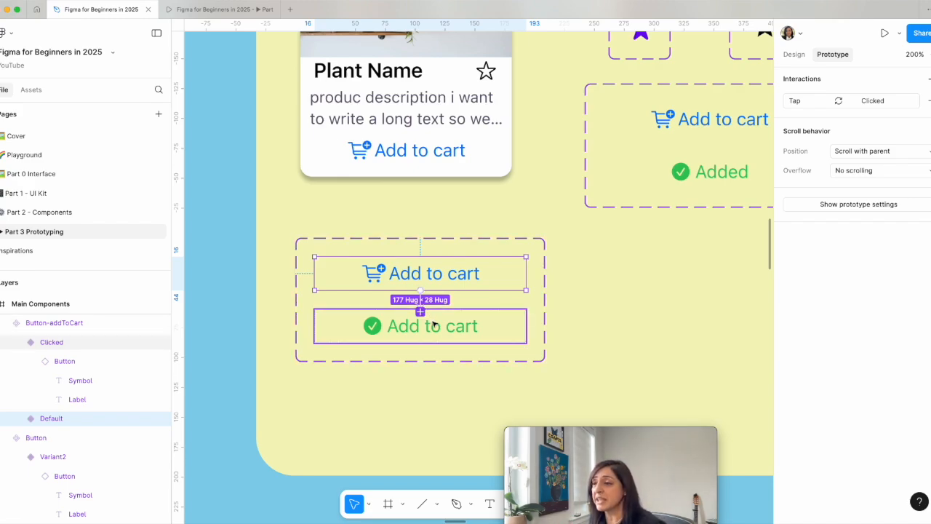
# Step: Add a prototype connection from the Clicked variant back to the Default variant
pyautogui.click(430, 321)
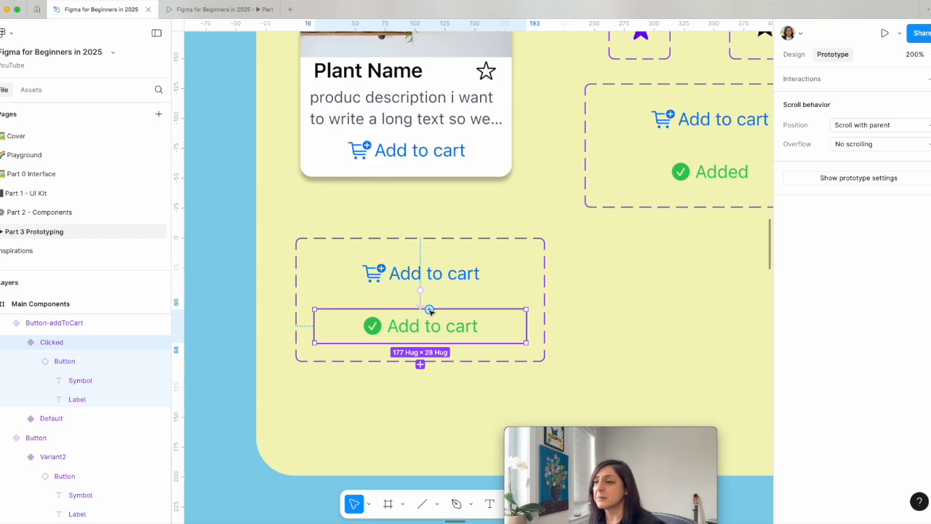
pyautogui.moveTo(430, 309); pyautogui.dragTo(441, 278)
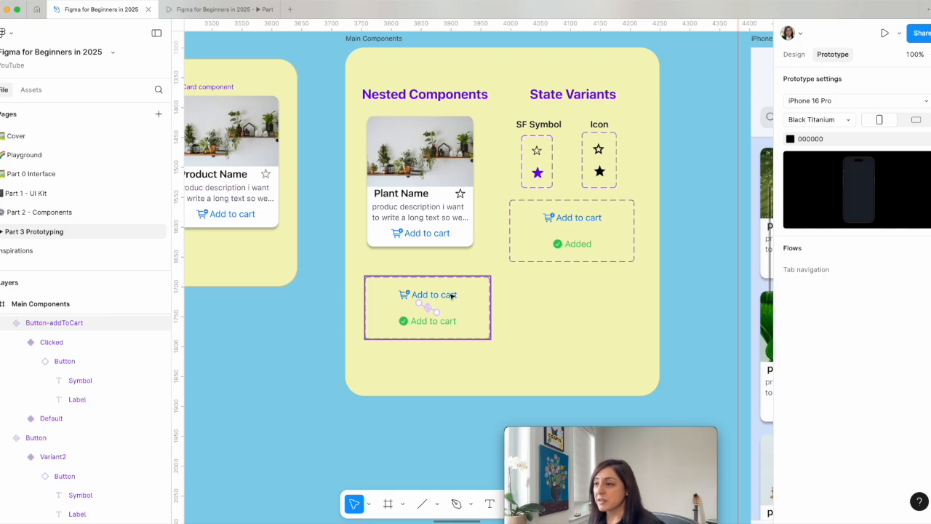
# Step: Place an instance of the Button-addToCart Default variant in the empty area below the State Variants buttons
pyautogui.click(451, 295)
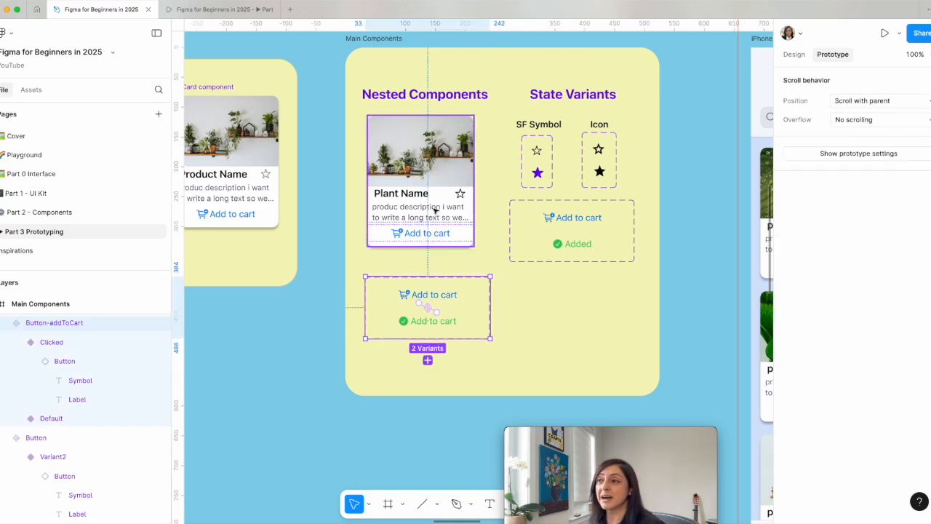
pyautogui.click(430, 234)
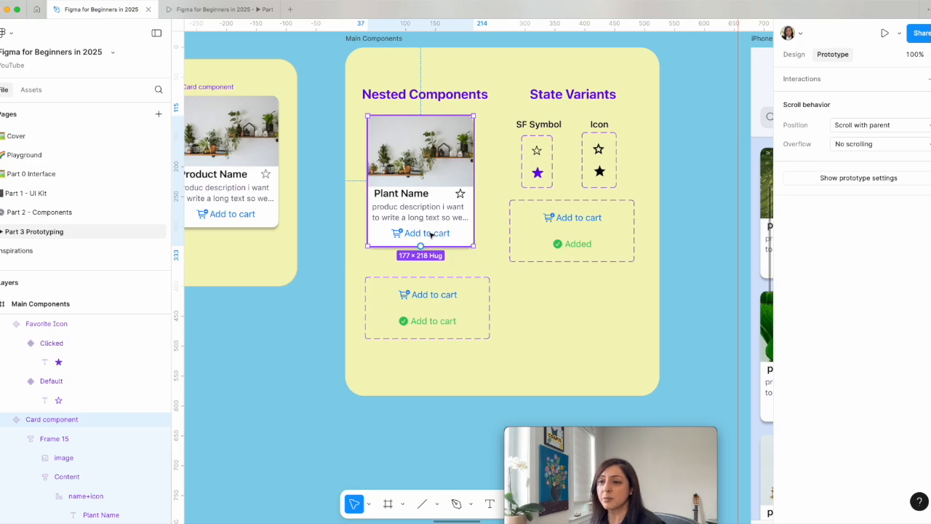
pyautogui.doubleClick(430, 234)
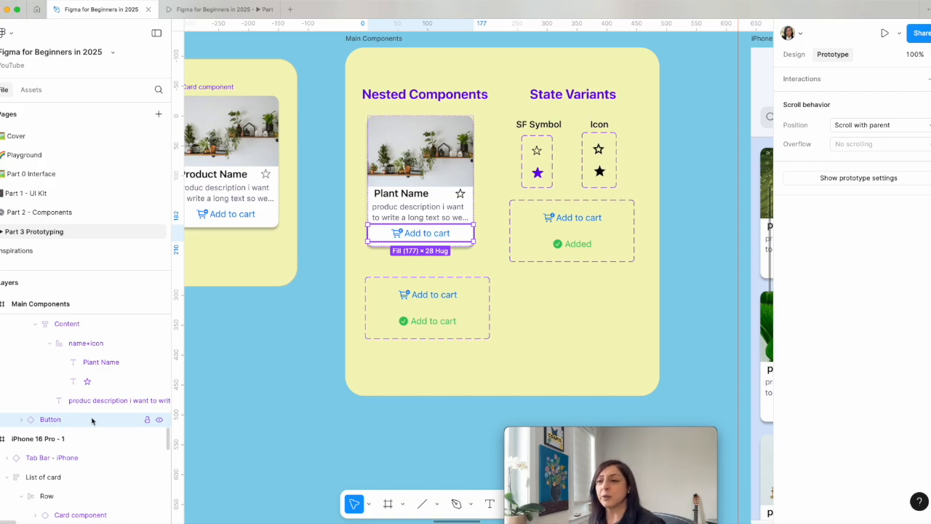
pyautogui.click(437, 298)
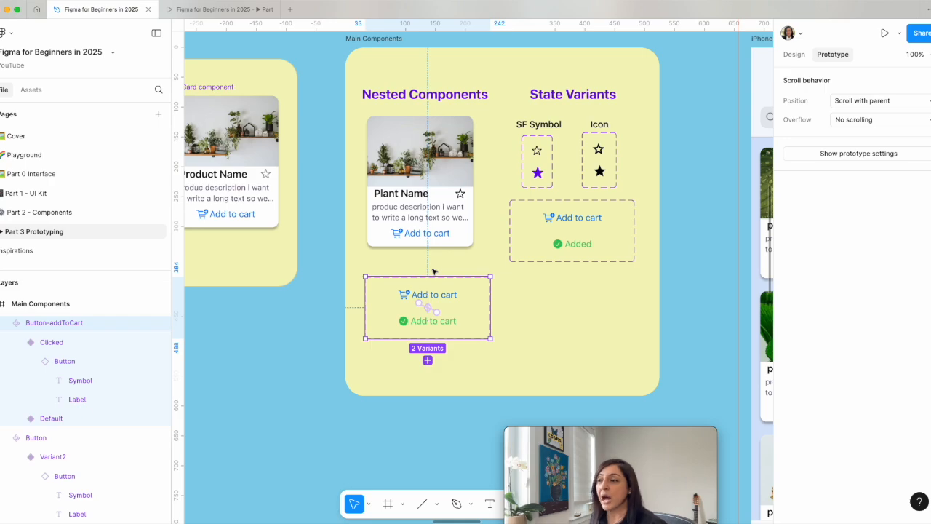
pyautogui.click(433, 294)
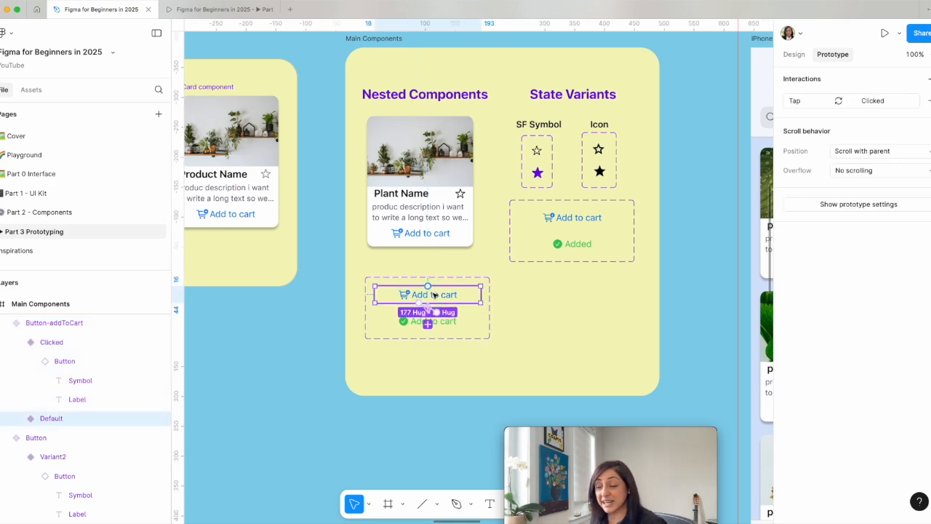
pyautogui.moveTo(433, 294); pyautogui.dragTo(579, 321)
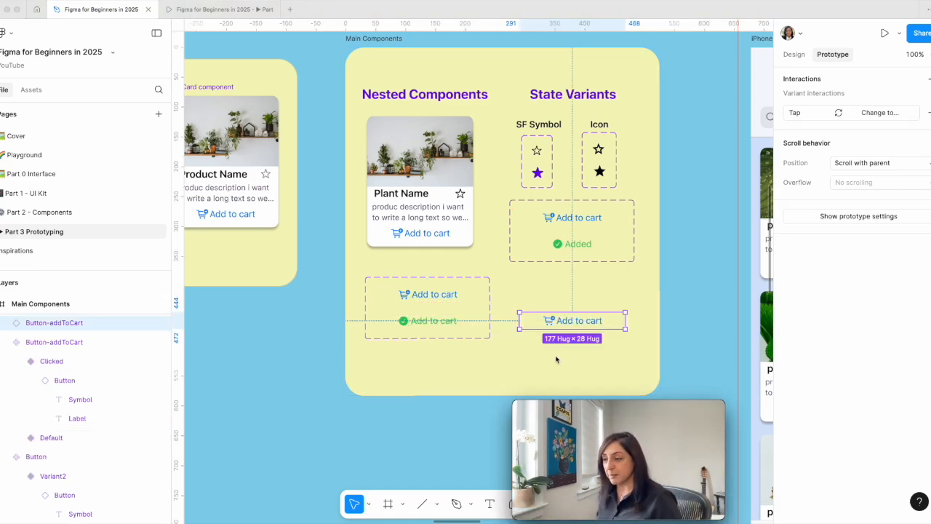
# Step: Replace the nested Button in the Plant Name card component with the Button-addToCart instance by cutting it and pasting it in
pyautogui.press('Delete')
pyautogui.scroll(2, 437, 247)
pyautogui.hscroll(-1, 437, 248)
pyautogui.click(428, 233)
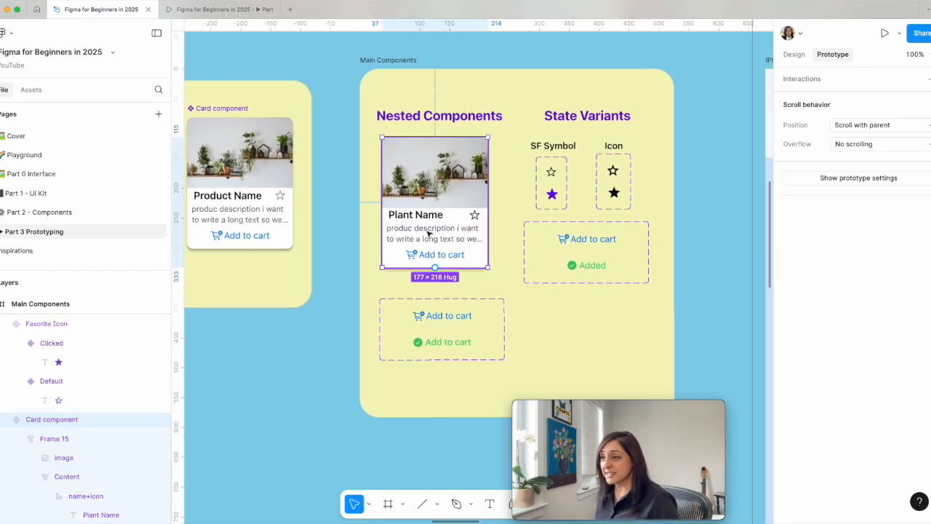
pyautogui.scroll(5, 428, 232)
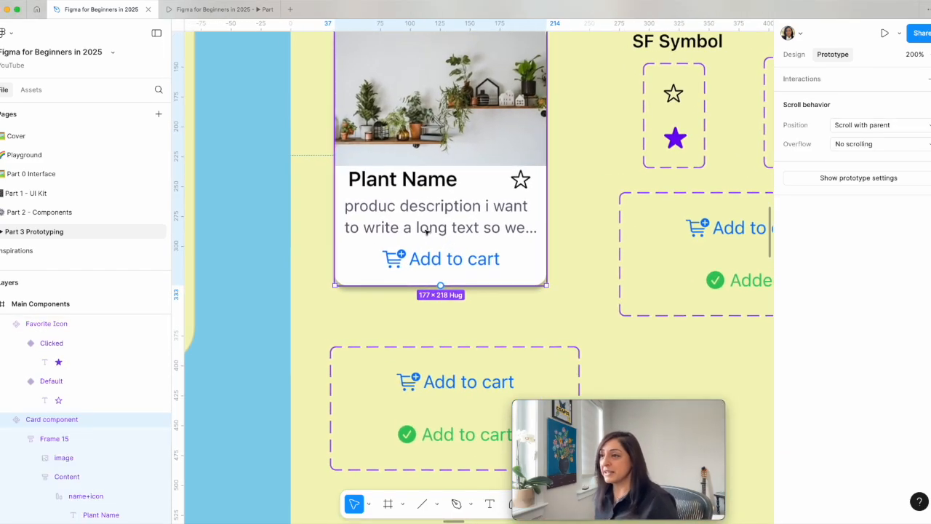
pyautogui.doubleClick(449, 260)
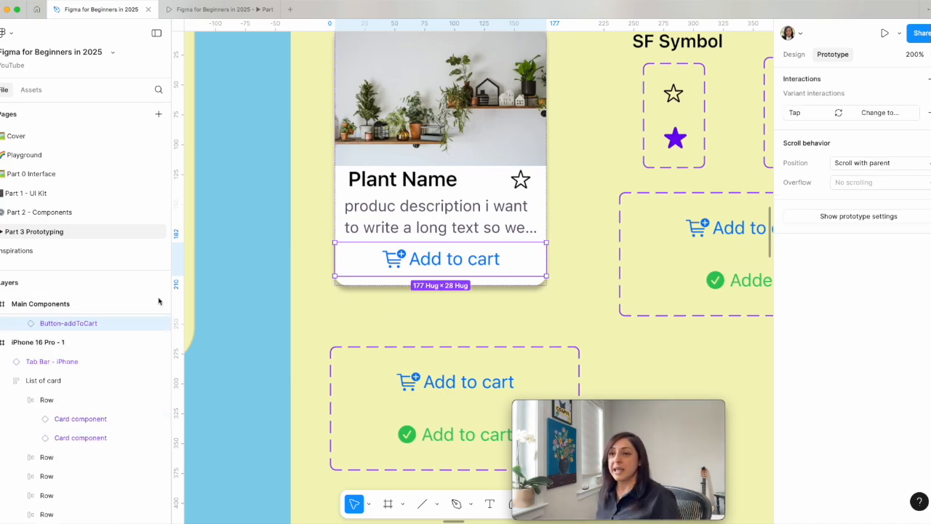
pyautogui.scroll(1, 72, 338)
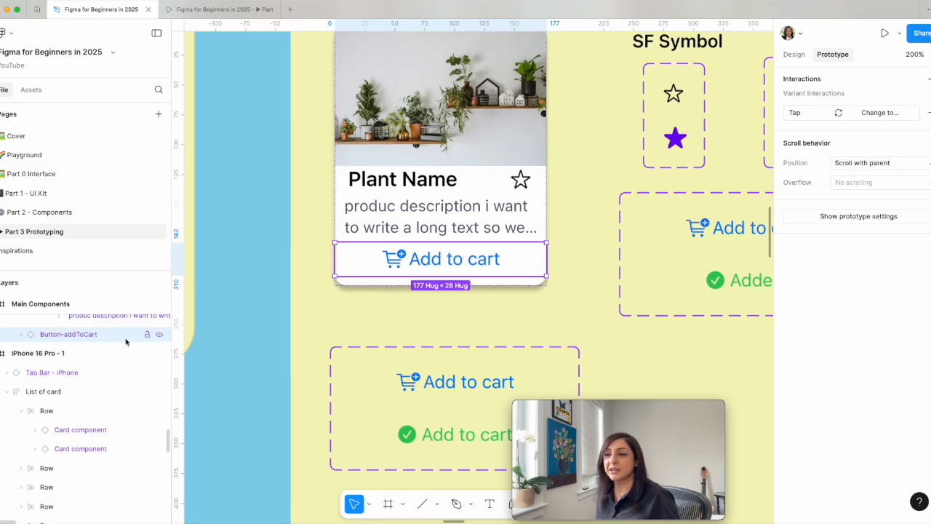
pyautogui.click(462, 322)
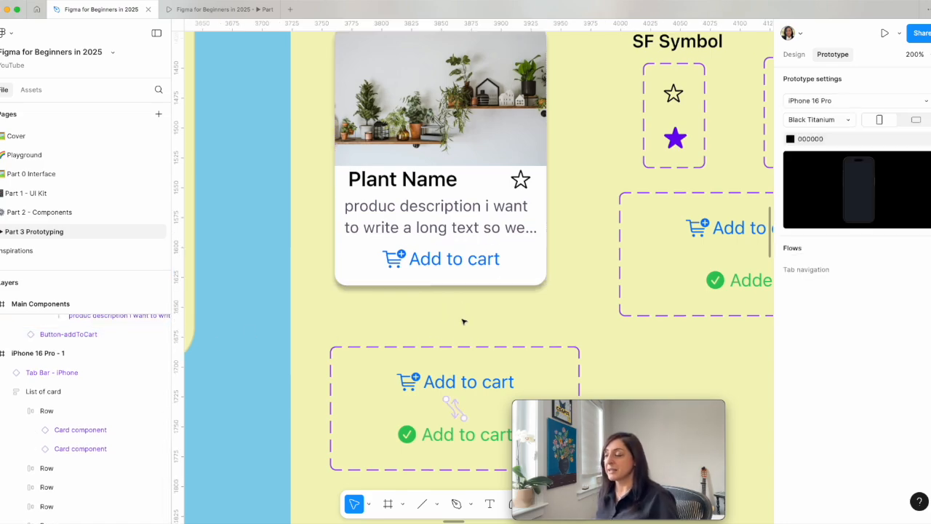
# Step: Examine the product cards on the iPhone 16 Pro - 1 and iPhone 16 Pro - 2 screens for the main card's button change
pyautogui.scroll(-5, 462, 322)
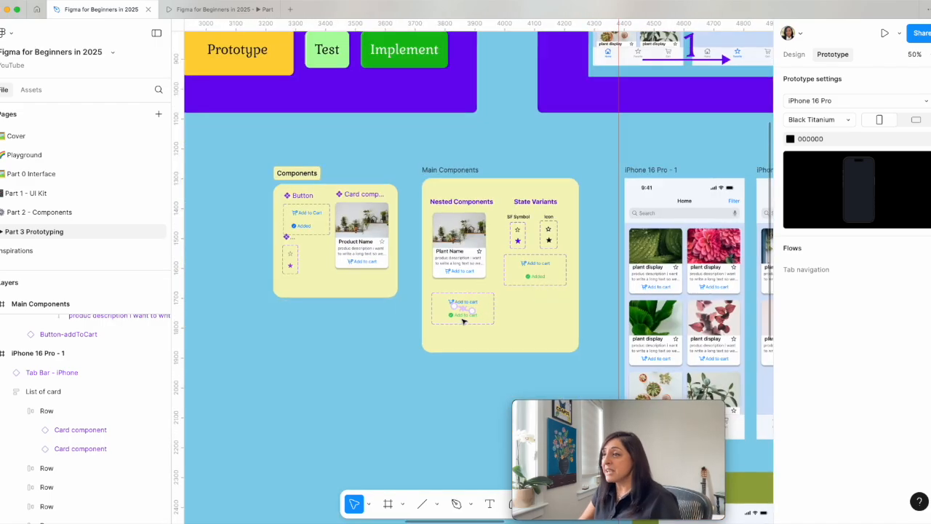
pyautogui.hscroll(3, 463, 321)
pyautogui.click(409, 236)
pyautogui.hscroll(2, 411, 240)
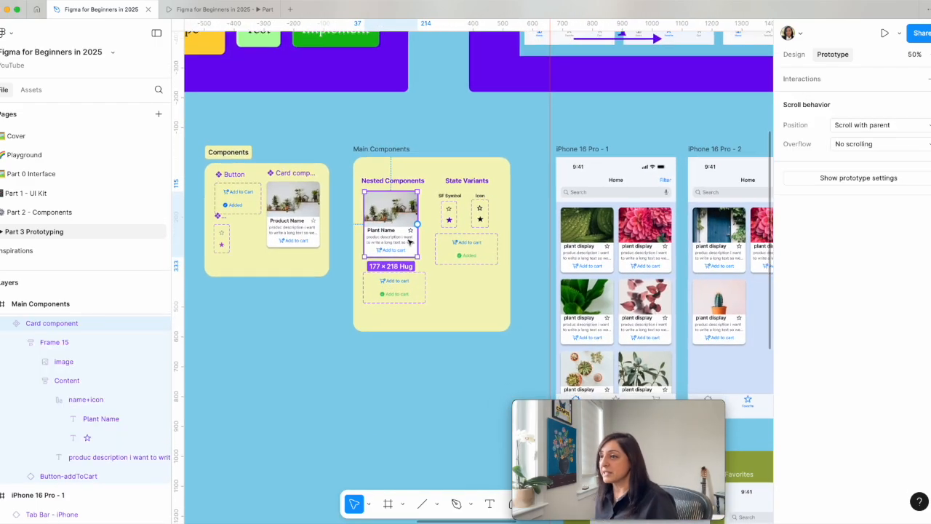
pyautogui.hscroll(2, 528, 239)
pyautogui.scroll(-1, 528, 238)
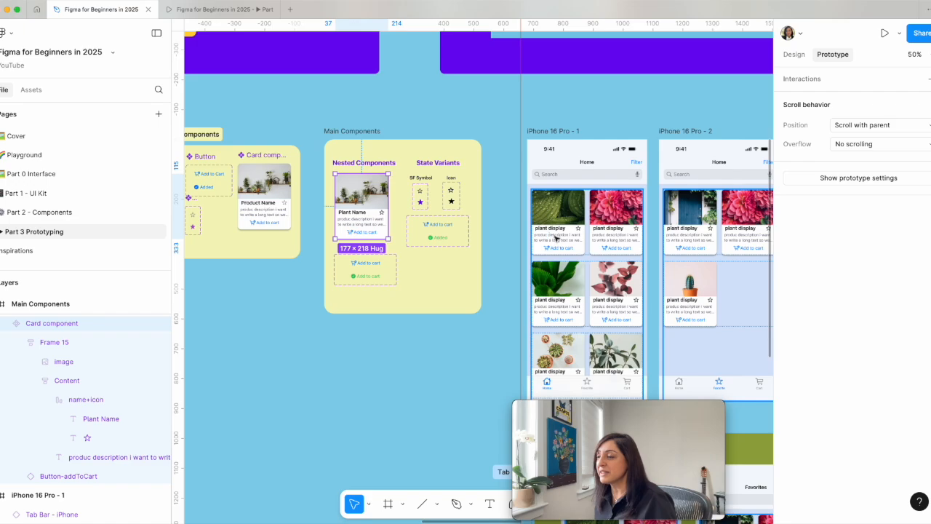
pyautogui.hscroll(2, 558, 248)
pyautogui.scroll(-1, 557, 248)
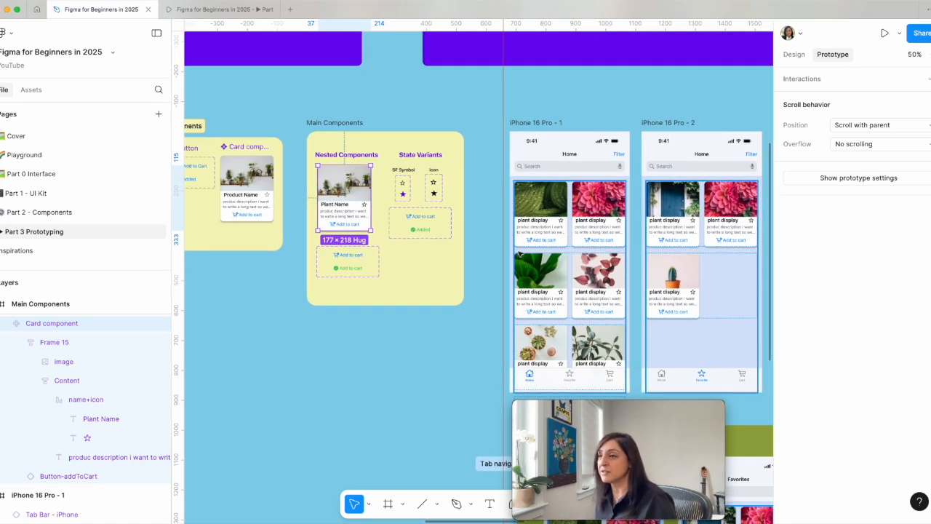
pyautogui.scroll(5, 361, 212)
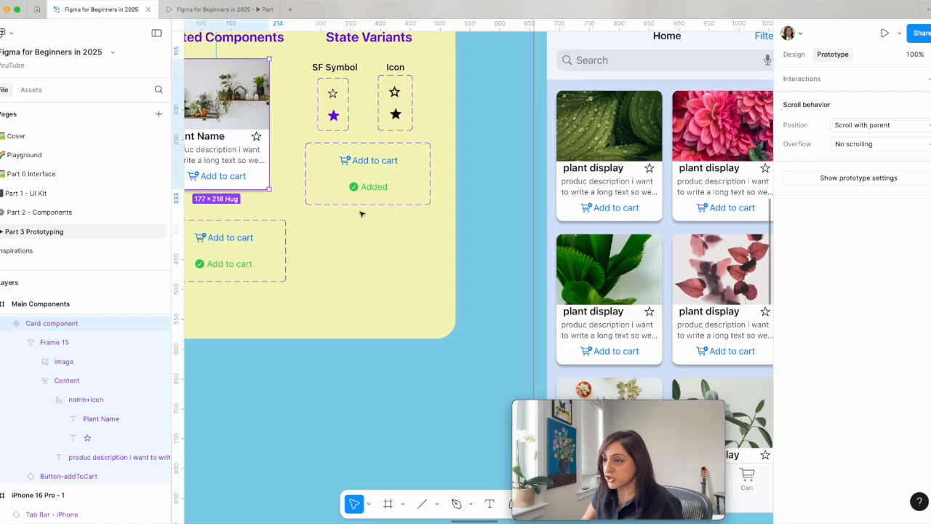
pyautogui.hscroll(6, 304, 184)
pyautogui.scroll(-1, 304, 184)
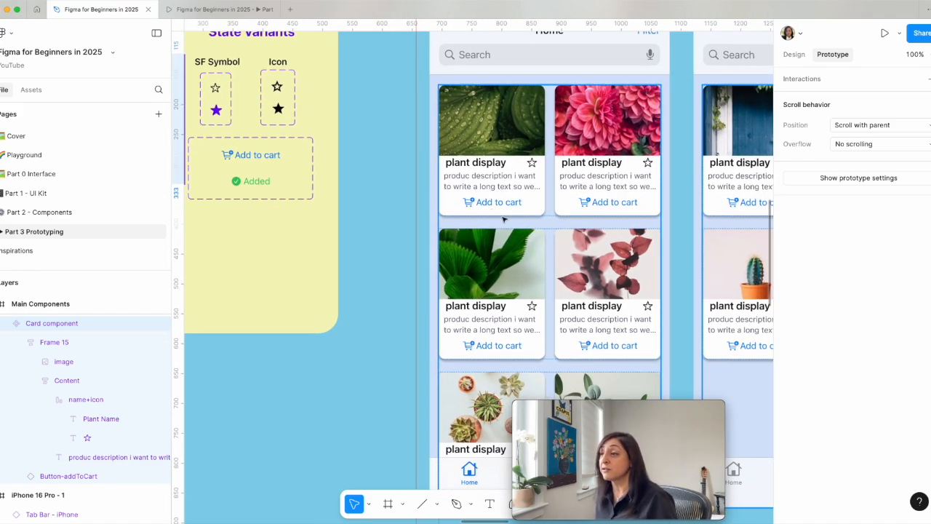
pyautogui.scroll(2, 495, 246)
pyautogui.hscroll(1, 495, 245)
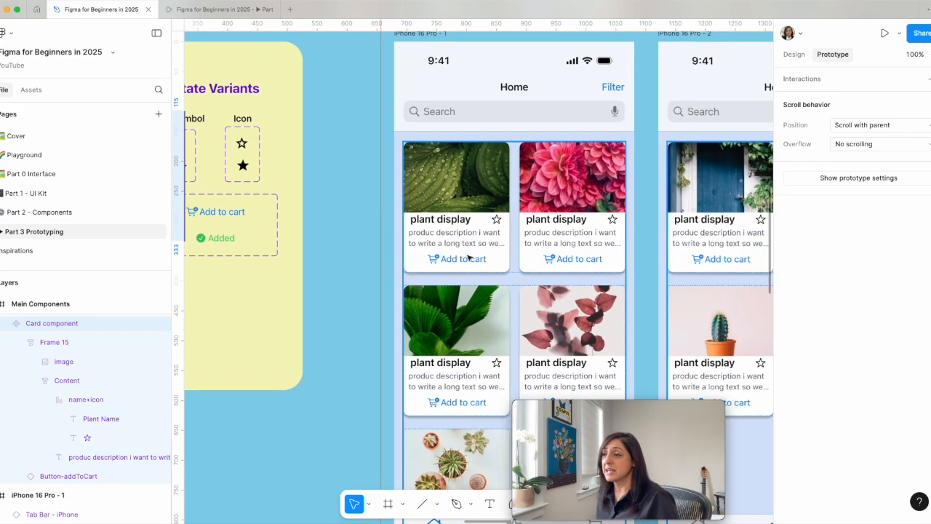
pyautogui.click(353, 241)
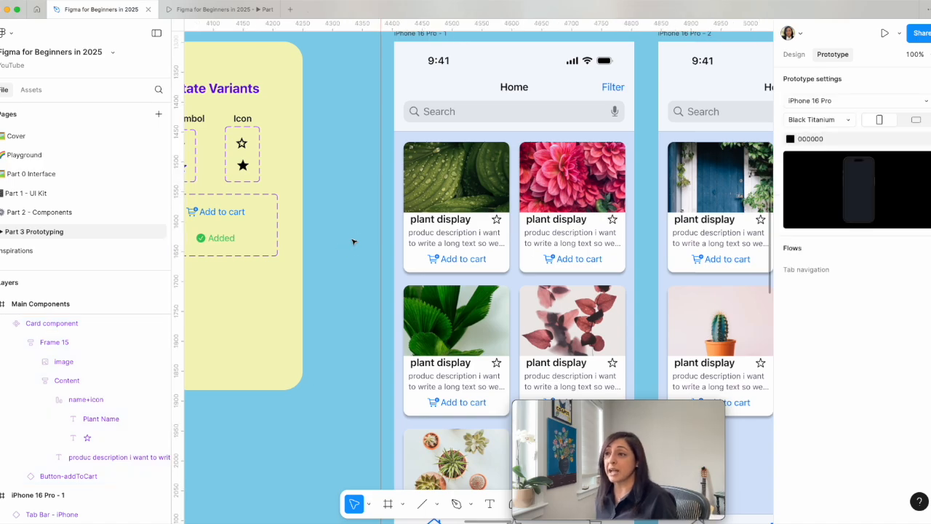
# Step: In the prototype preview, go to the Home screen and test the first plant card's Add to cart button
pyautogui.click(190, 9)
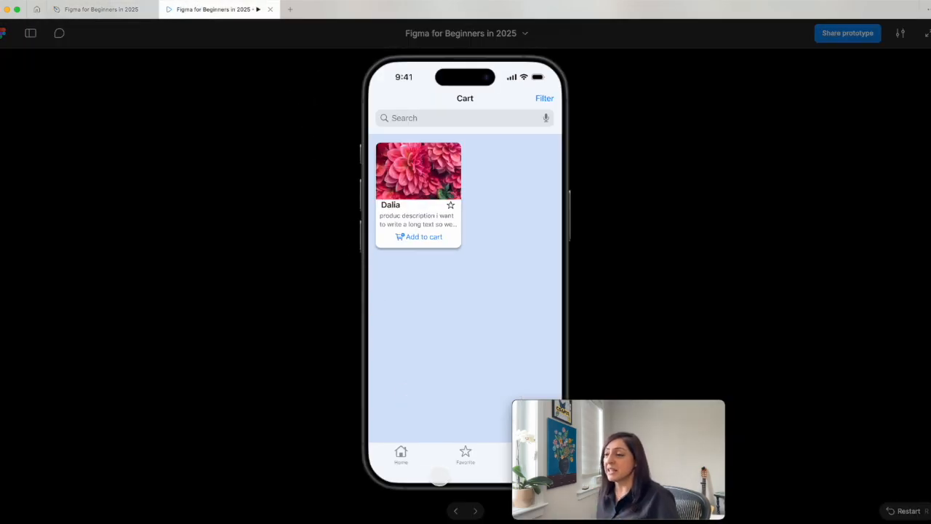
pyautogui.click(400, 456)
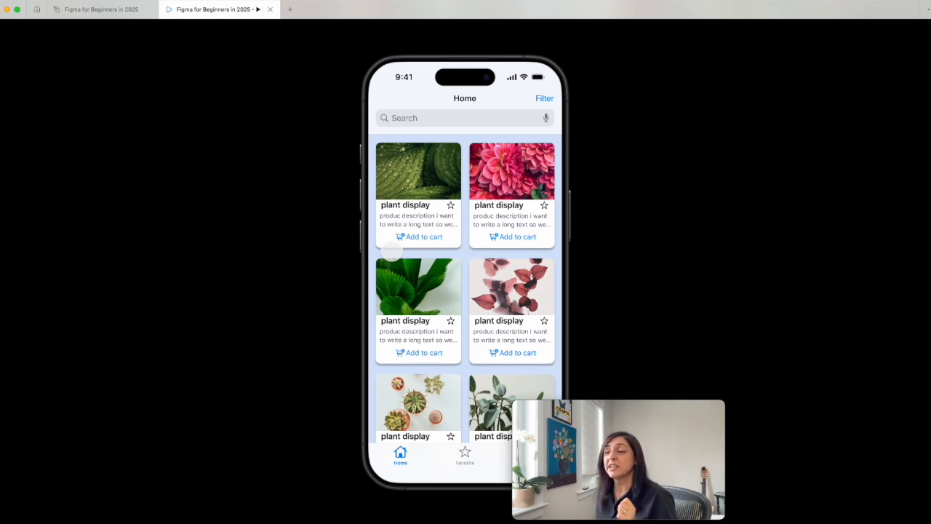
pyautogui.click(424, 237)
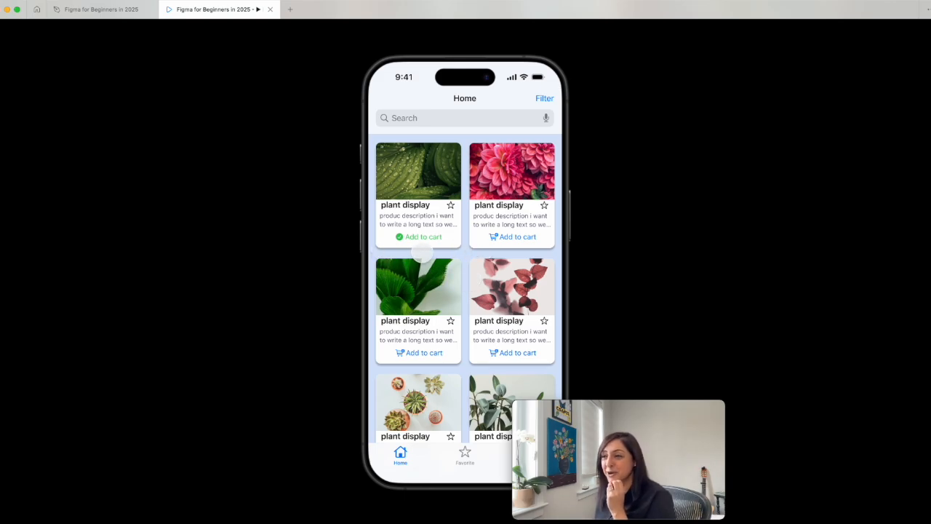
# Step: Back in the design file, change the label of the green Clicked variant in Button-addToCart to "Added"
pyautogui.click(69, 9)
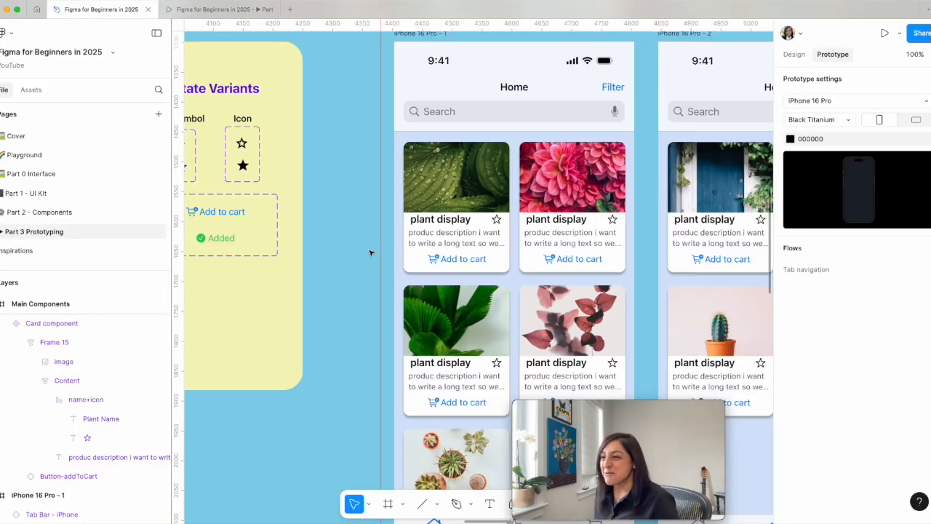
pyautogui.hscroll(-10, 372, 251)
pyautogui.scroll(-2, 392, 291)
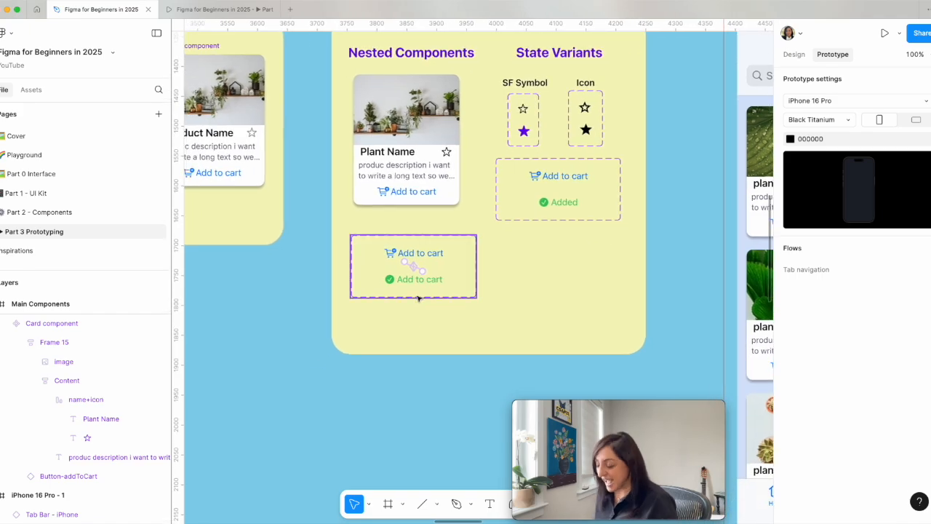
pyautogui.scroll(6, 418, 297)
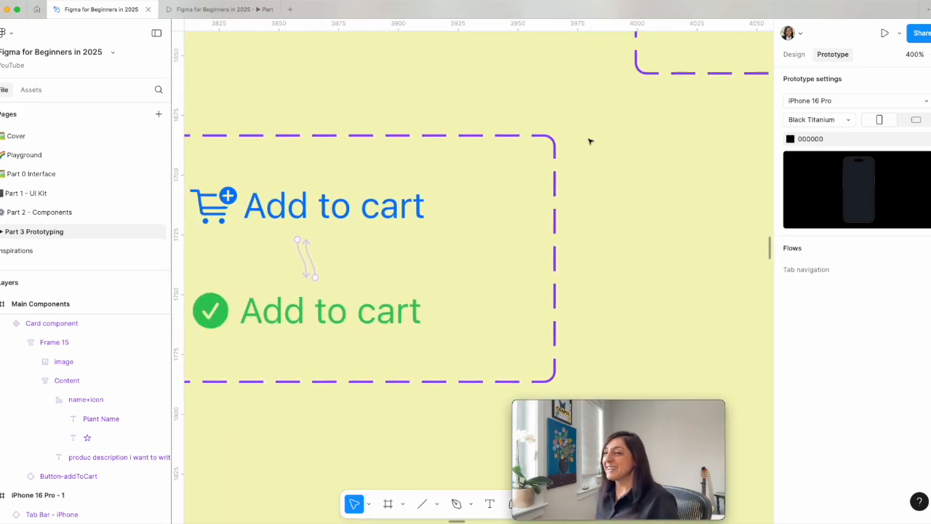
pyautogui.click(794, 54)
pyautogui.hscroll(-2, 469, 237)
pyautogui.scroll(-1, 469, 237)
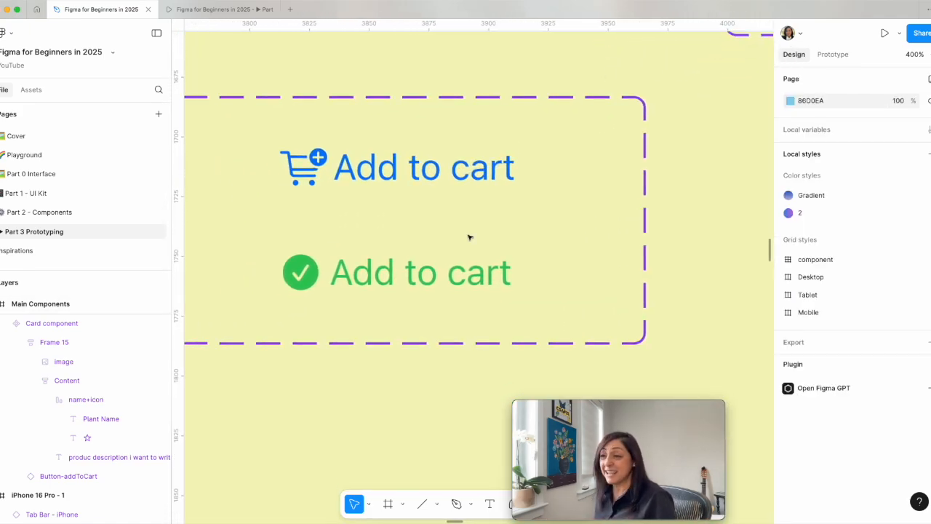
pyautogui.click(426, 270)
pyautogui.doubleClick(426, 271)
pyautogui.doubleClick(431, 273)
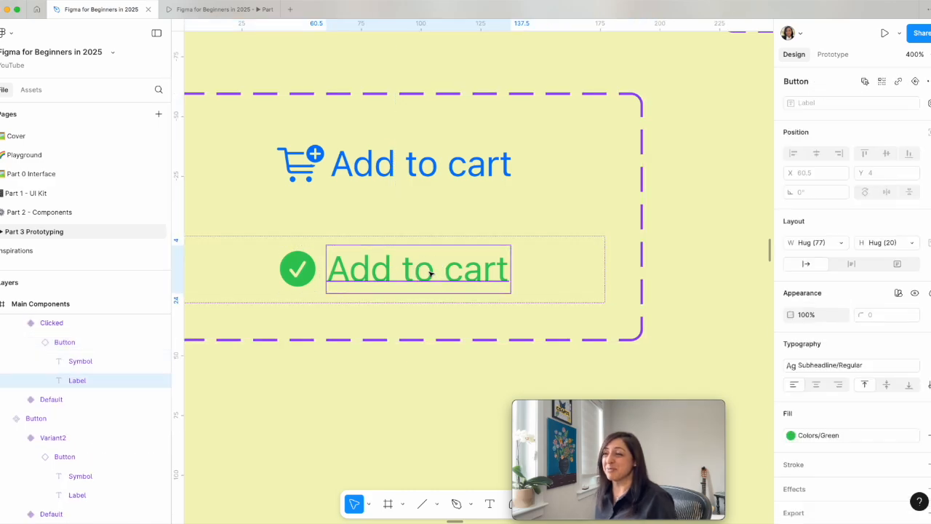
pyautogui.doubleClick(430, 273)
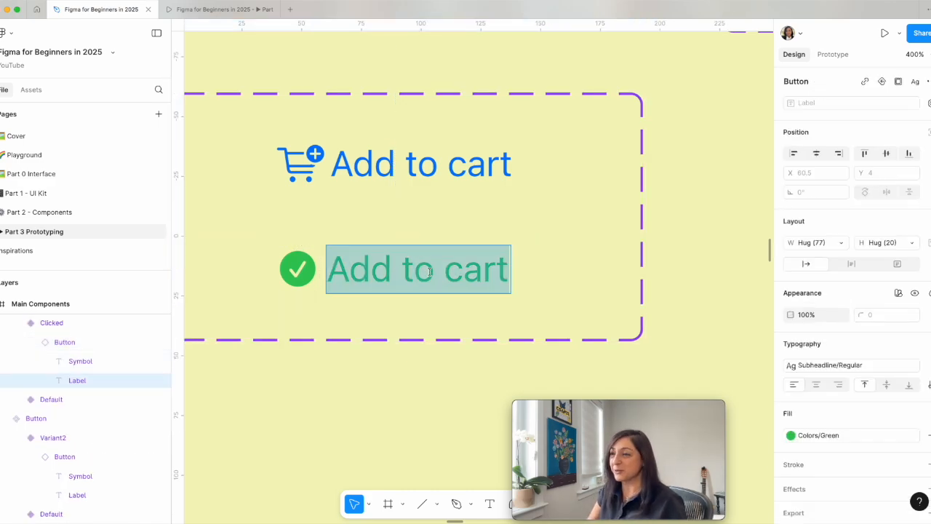
pyautogui.write('Added')
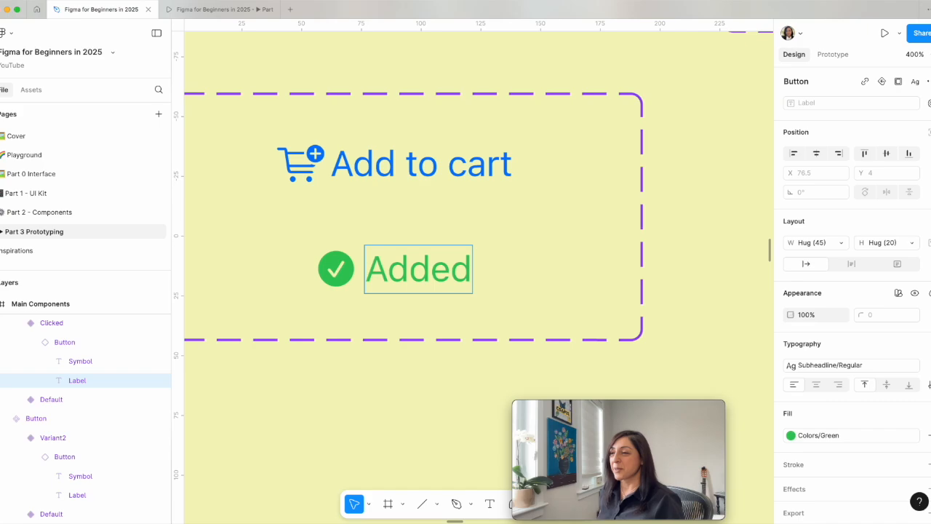
pyautogui.press('Escape')
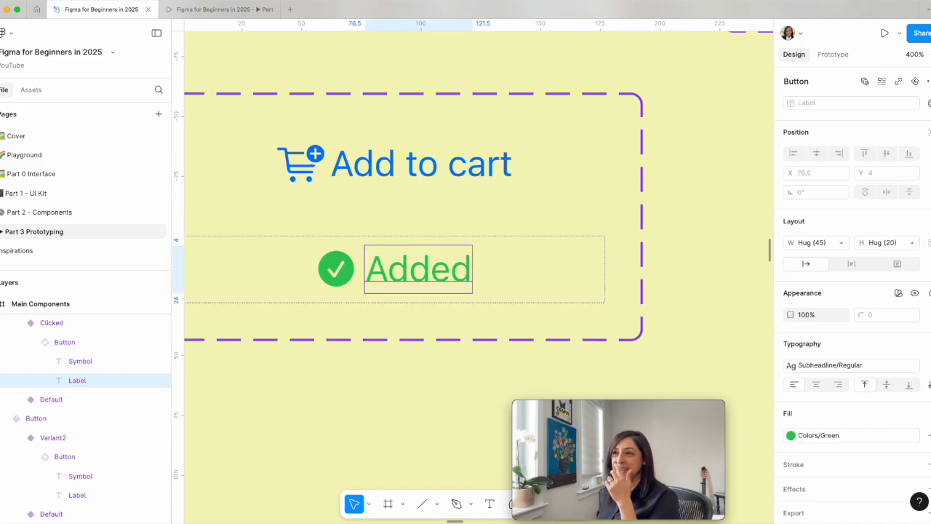
# Step: Test the Add to cart buttons on the second and third plant cards in the prototype preview and return to the design file
pyautogui.click(219, 8)
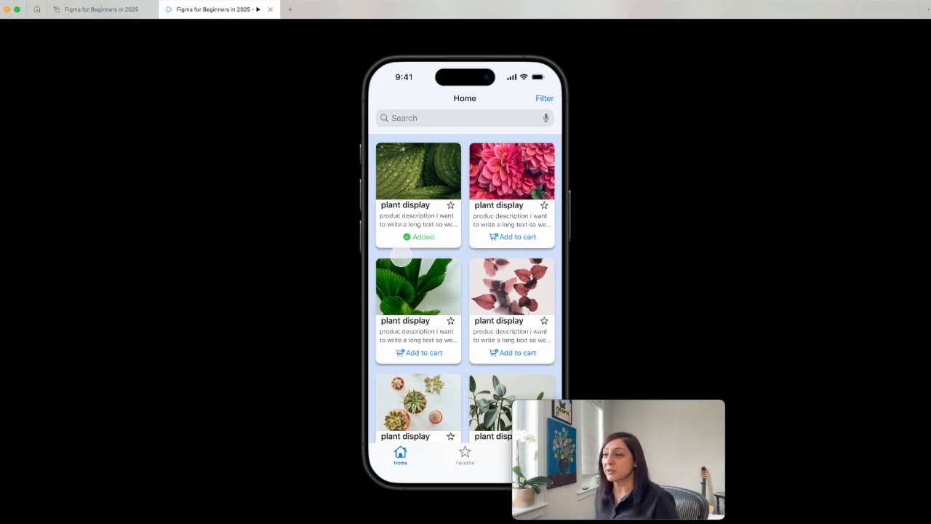
pyautogui.click(512, 243)
pyautogui.click(423, 354)
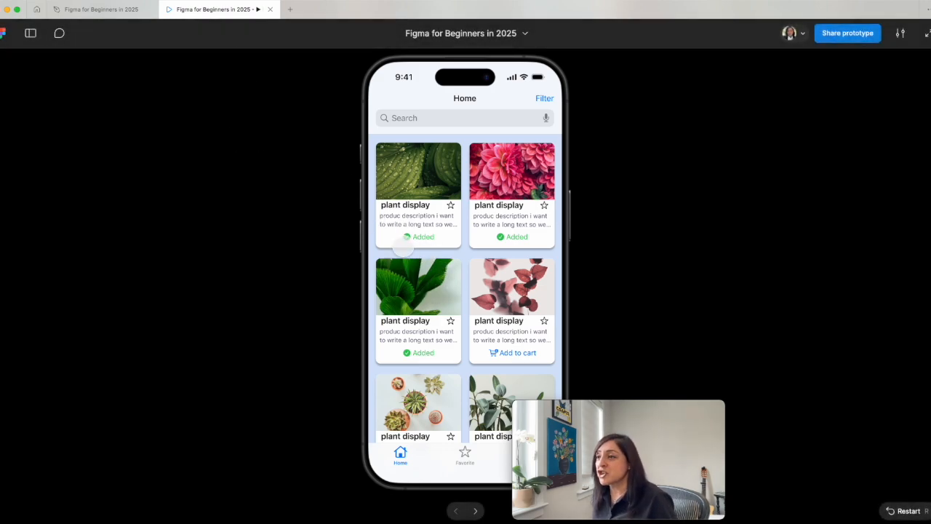
pyautogui.click(95, 12)
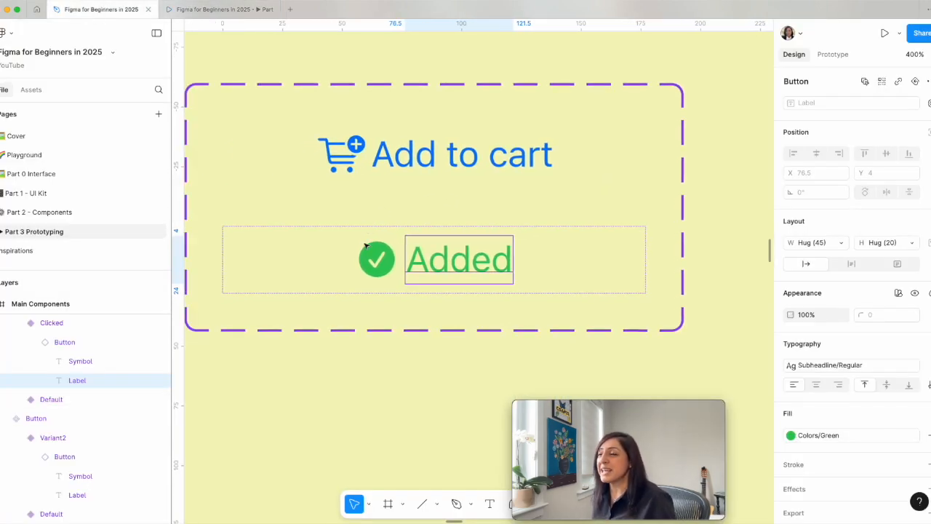
pyautogui.hscroll(-1, 366, 246)
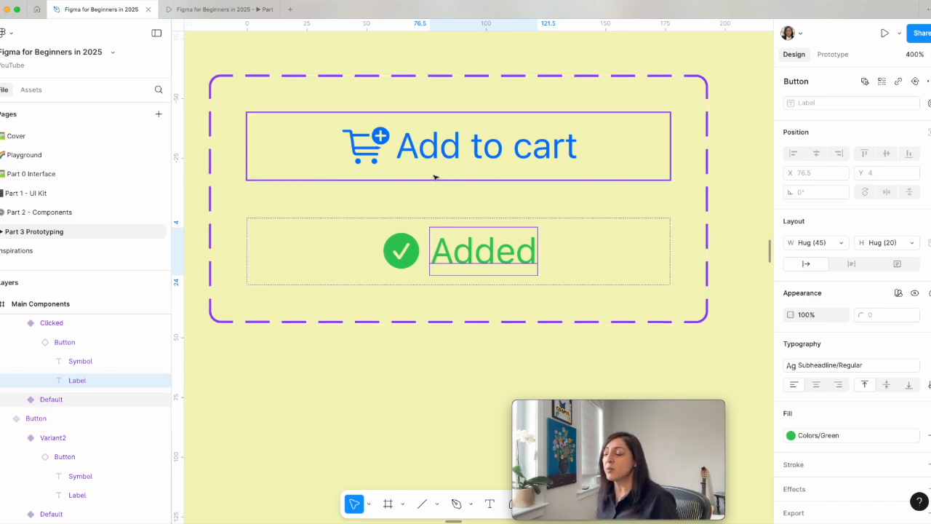
pyautogui.press('-')
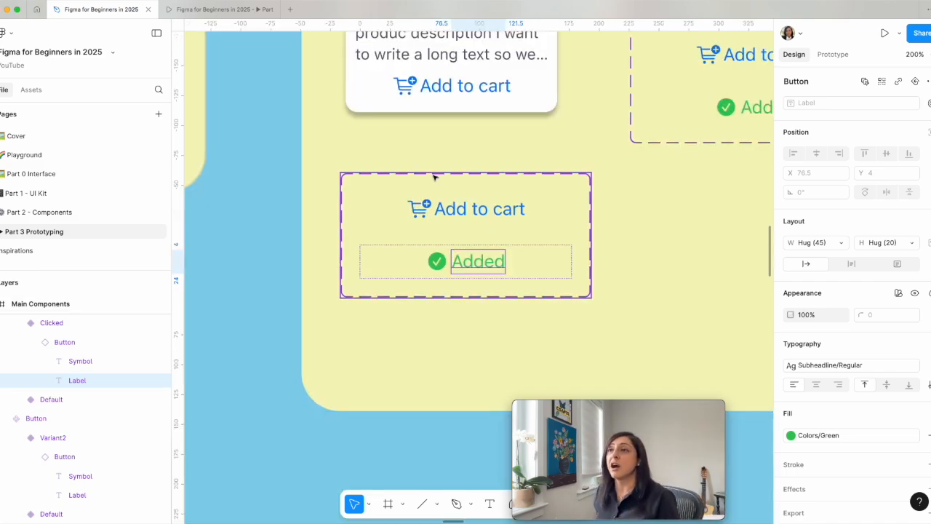
# Step: In the prototype preview, toggle the second and first plant cards' buttons back to Add to cart, and return to the design file
pyautogui.click(227, 9)
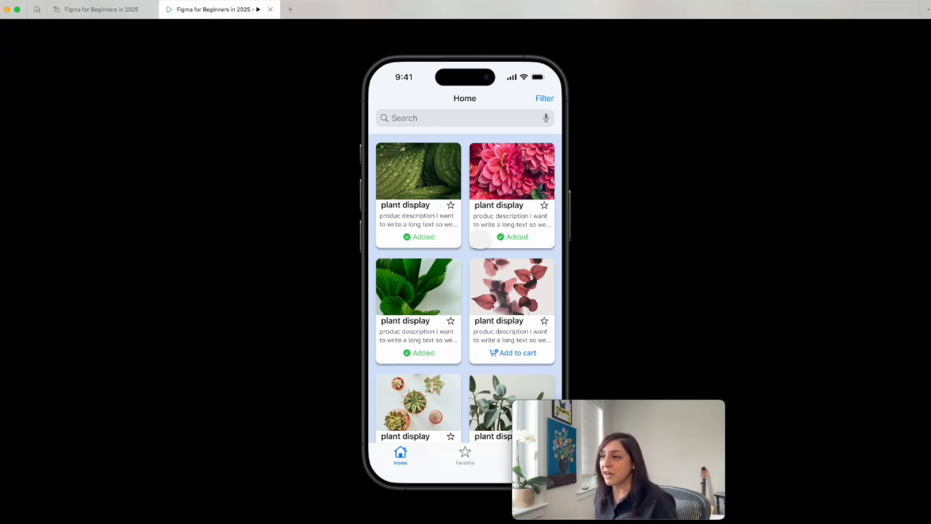
pyautogui.click(514, 237)
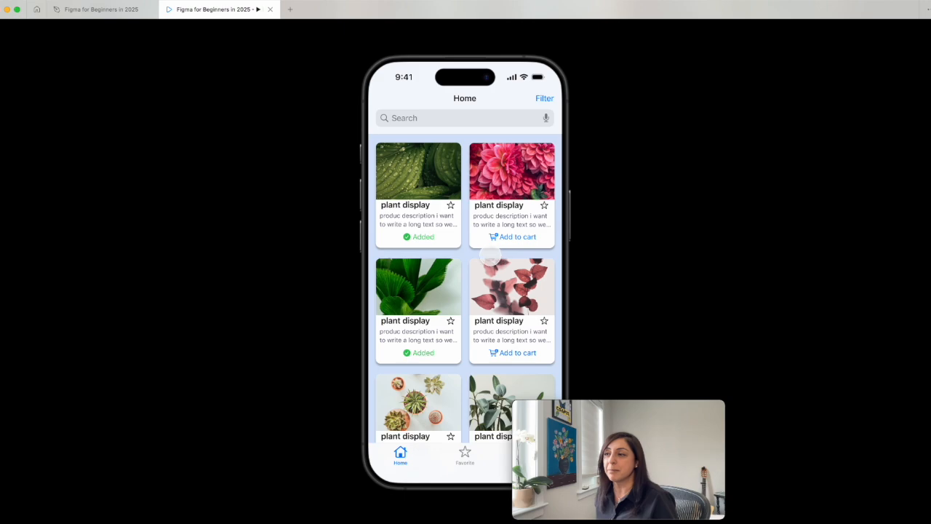
pyautogui.click(418, 237)
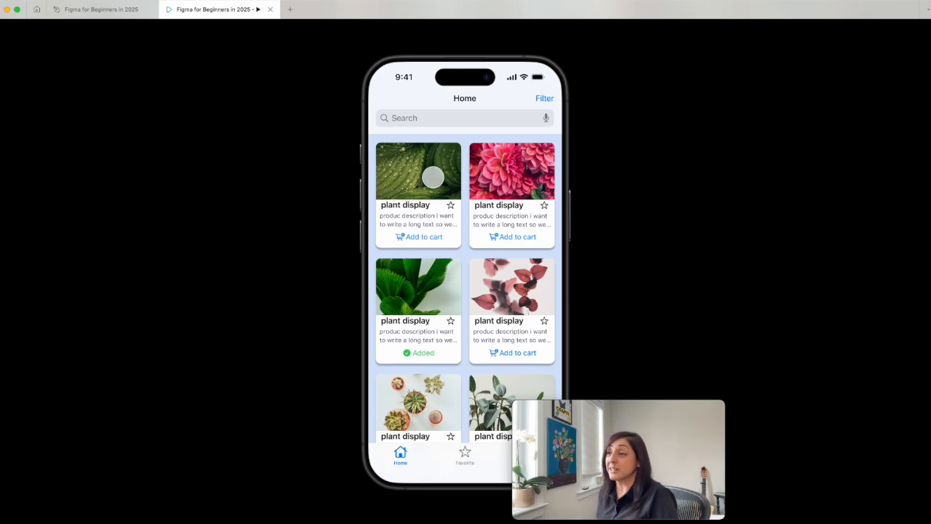
pyautogui.click(84, 9)
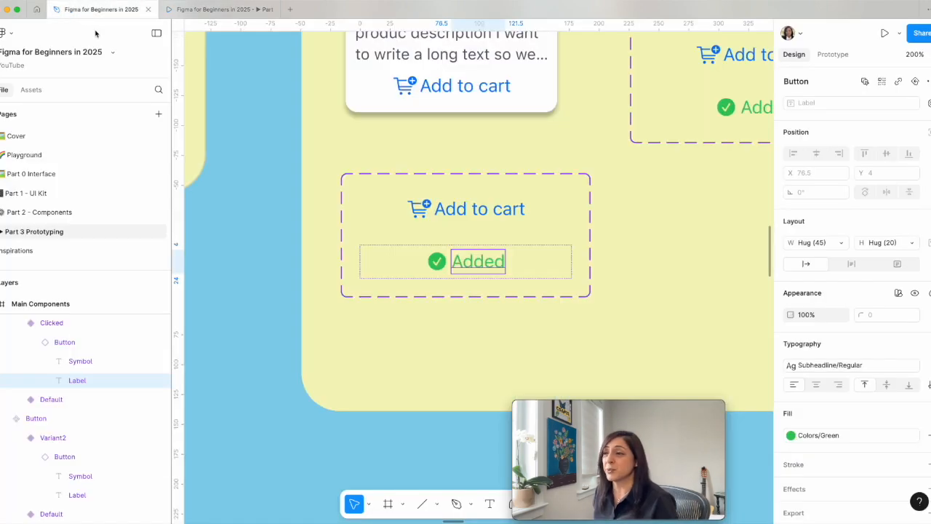
# Step: Examine the product card, its Add to cart variants and the SF Symbol and Icon star sets in the Main Components frame
pyautogui.click(399, 381)
pyautogui.hscroll(8, 398, 380)
pyautogui.scroll(4, 399, 381)
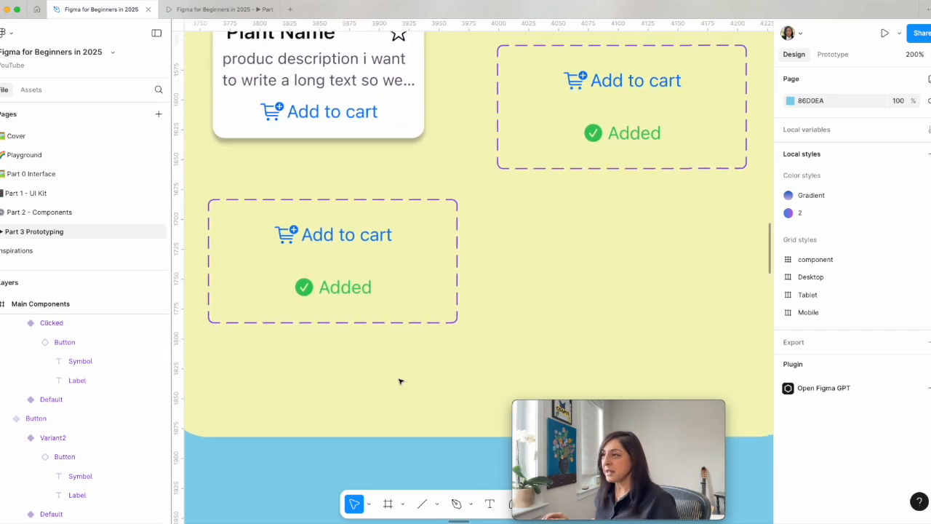
pyautogui.scroll(2, 398, 381)
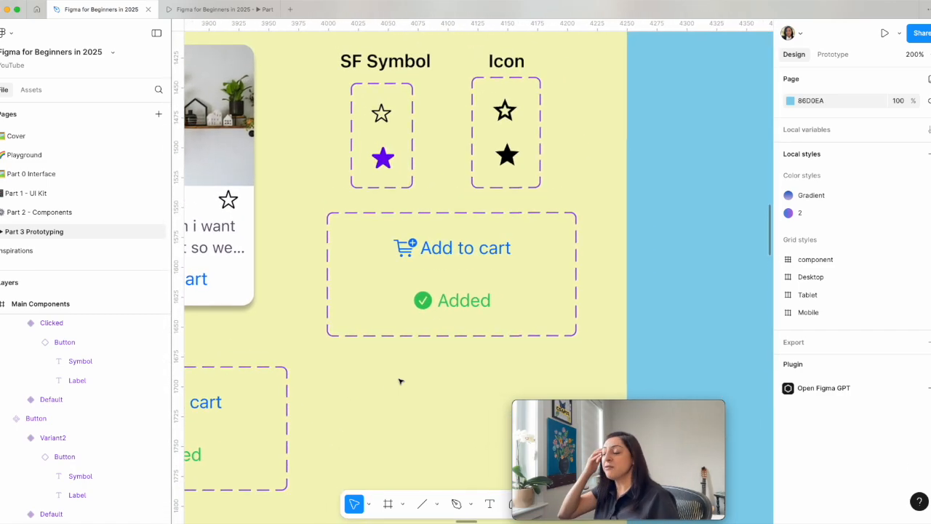
pyautogui.scroll(-3, 398, 381)
pyautogui.hscroll(-3, 398, 380)
pyautogui.hscroll(-4, 259, 154)
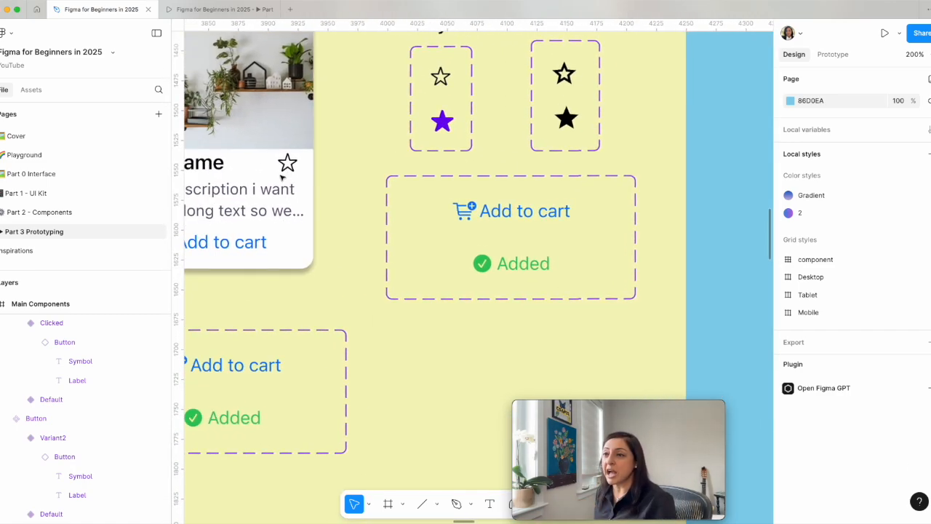
pyautogui.scroll(-1, 342, 175)
pyautogui.hscroll(-2, 358, 164)
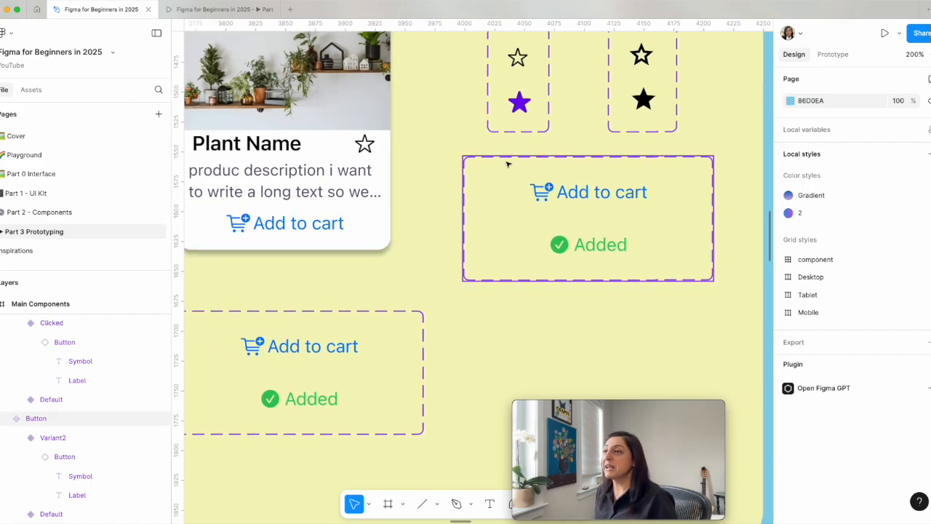
pyautogui.scroll(2, 502, 171)
pyautogui.scroll(2, 509, 169)
pyautogui.hscroll(3, 524, 182)
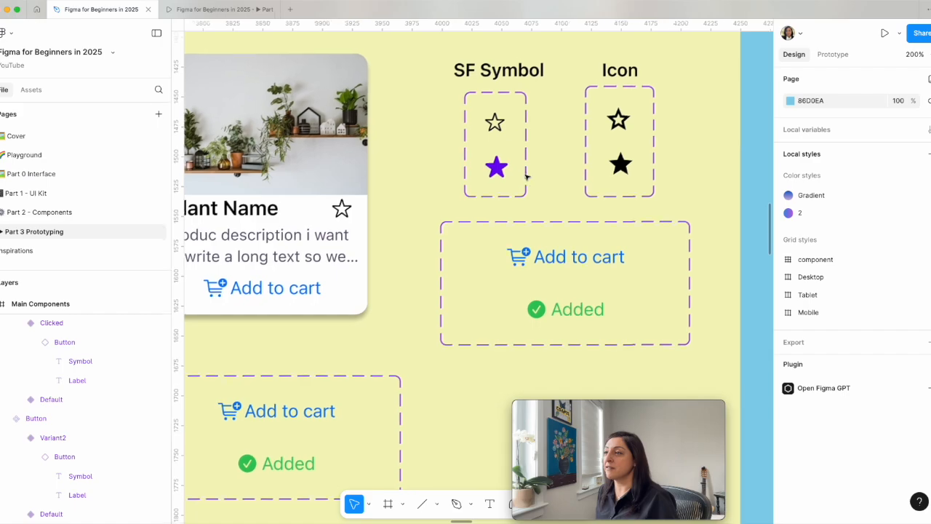
# Step: Inspect the outline star's text layer in the Default variant of the SF Symbol set, leaving its content unedited
pyautogui.press('super+plus')
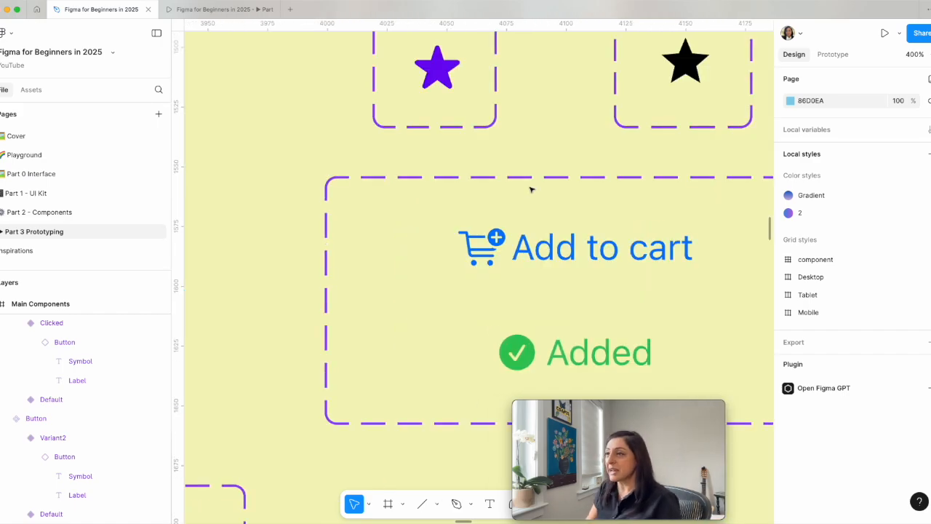
pyautogui.scroll(7, 531, 189)
pyautogui.click(531, 187)
pyautogui.scroll(-2, 532, 176)
pyautogui.scroll(-3, 507, 271)
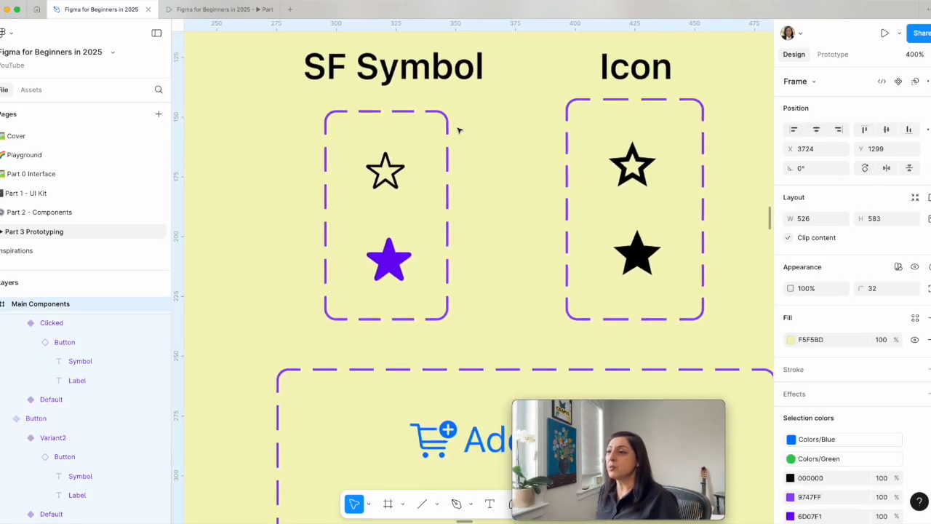
pyautogui.click(391, 183)
pyautogui.doubleClick(390, 182)
pyautogui.doubleClick(389, 180)
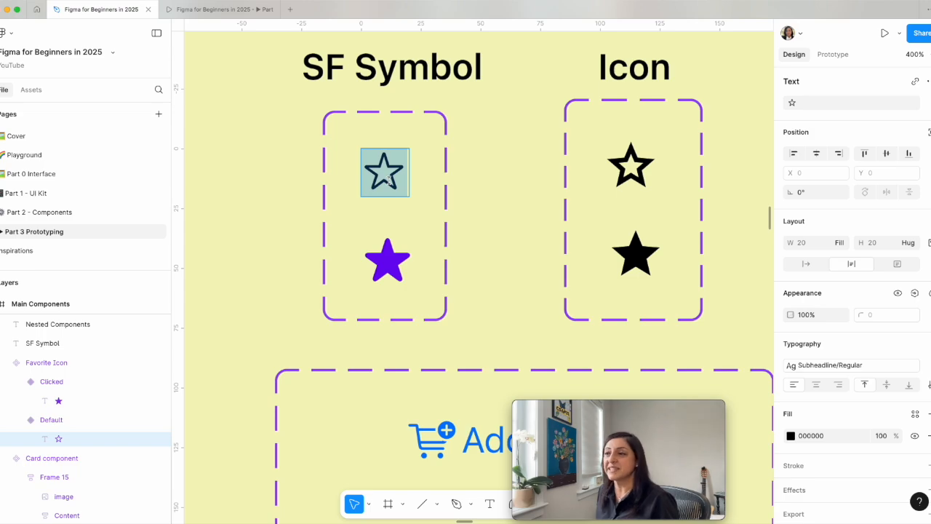
pyautogui.press('Escape')
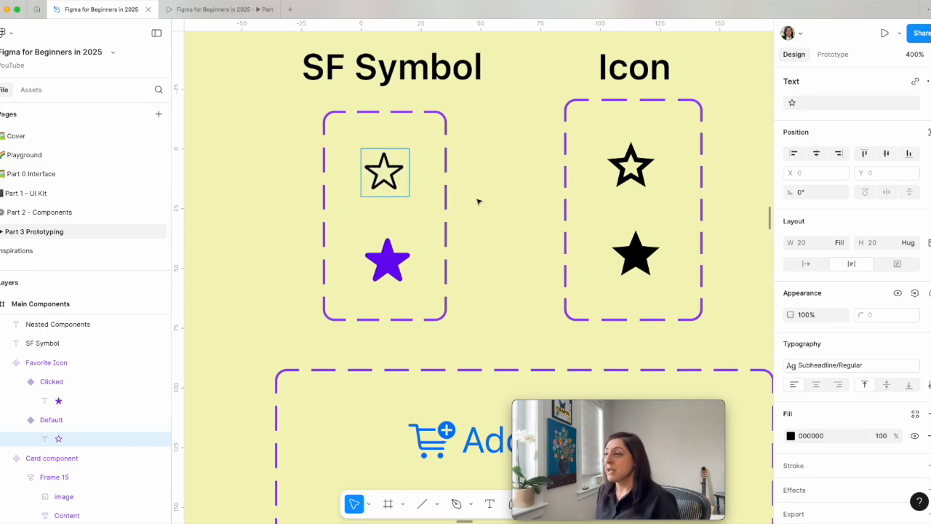
# Step: Inspect the Icon star component set and look at the star icons in the Iconify plugin
pyautogui.hscroll(2, 545, 211)
pyautogui.hscroll(2, 549, 214)
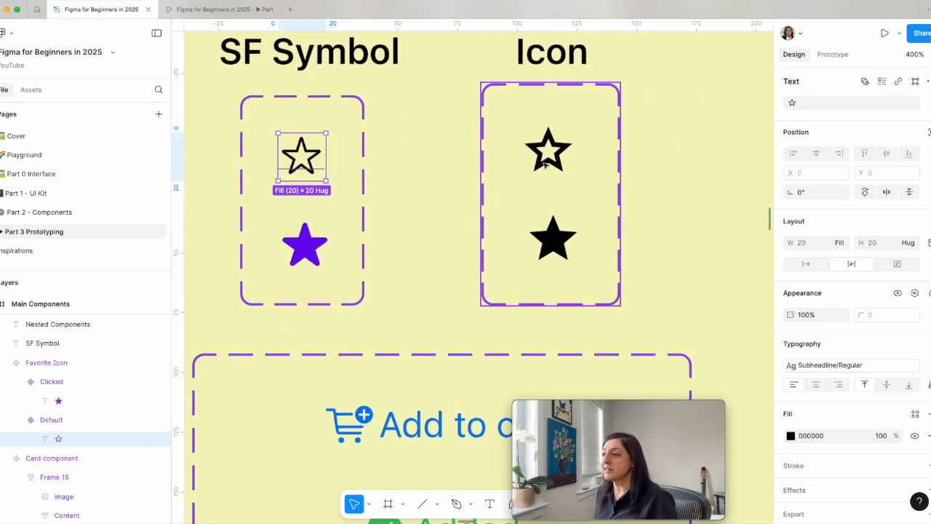
pyautogui.hscroll(2, 557, 145)
pyautogui.click(535, 160)
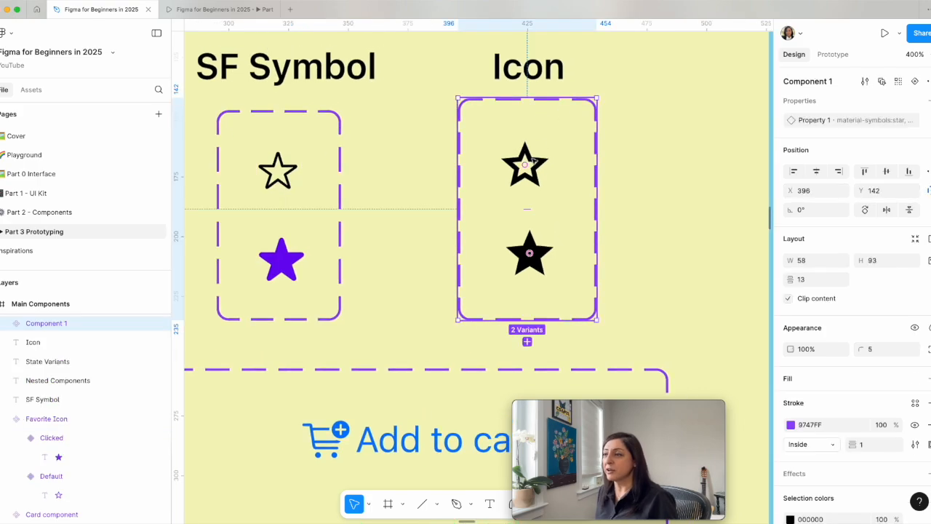
pyautogui.moveTo(641, 406); pyautogui.dragTo(866, 436)
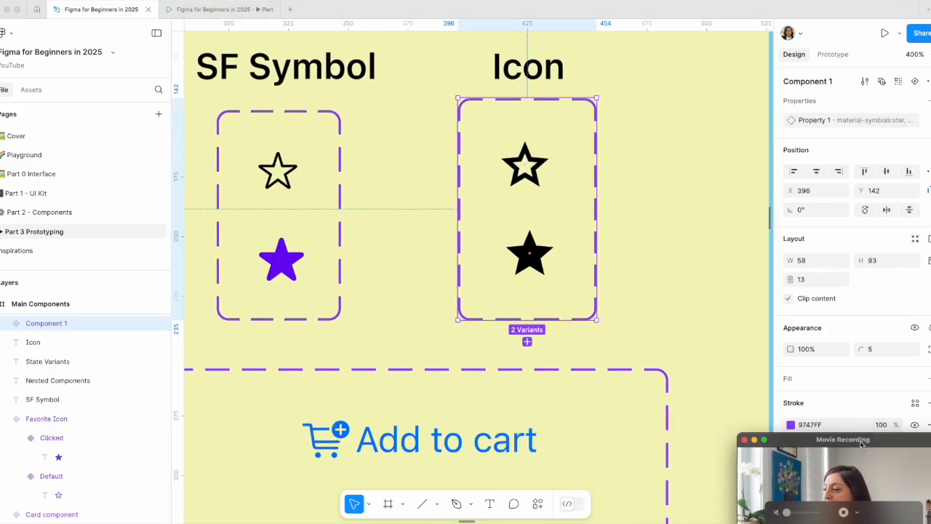
pyautogui.click(537, 505)
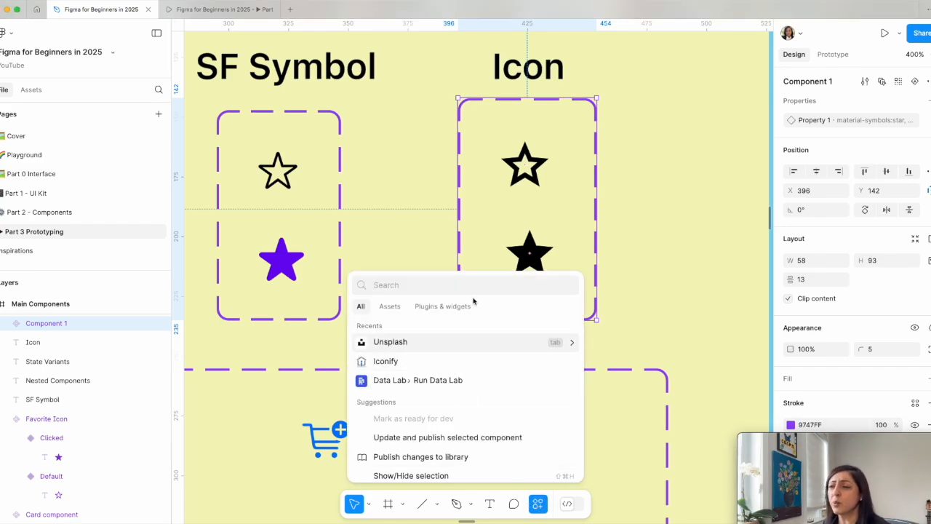
pyautogui.click(386, 361)
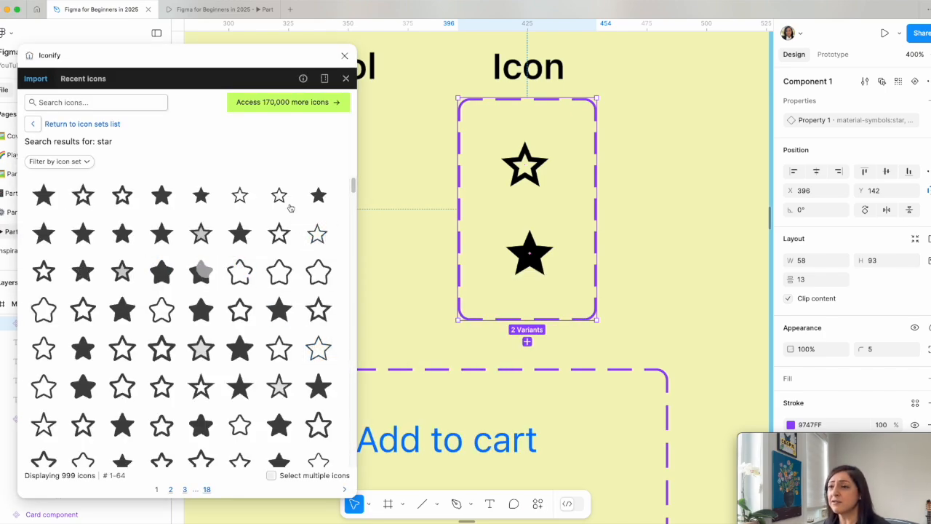
pyautogui.click(344, 56)
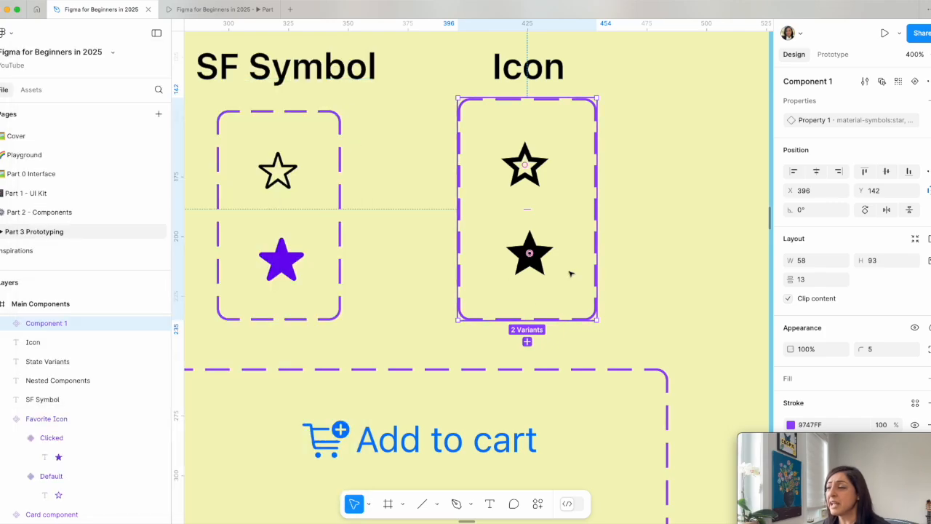
# Step: Place an instance of the Favorite Icon's Default variant beside the product card and cut it for reuse
pyautogui.scroll(3, 563, 291)
pyautogui.scroll(-3, 560, 182)
pyautogui.click(555, 117)
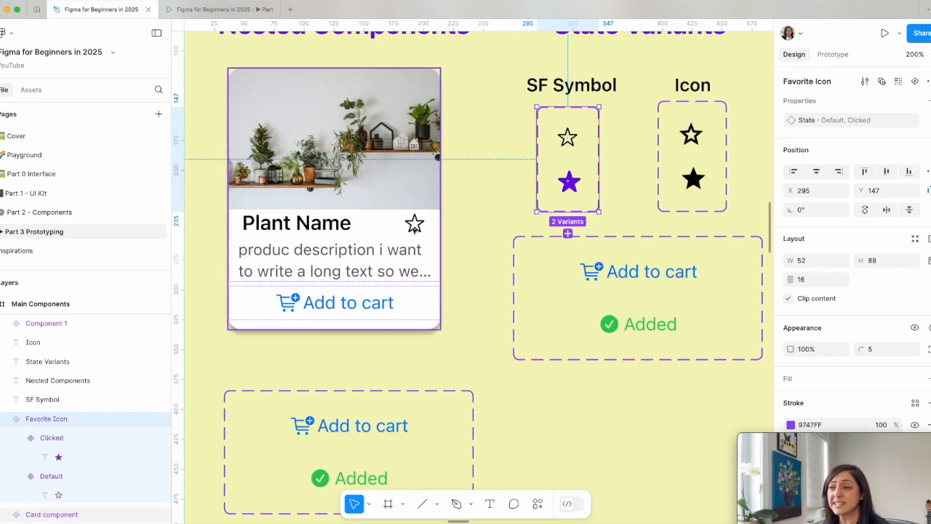
pyautogui.doubleClick(568, 138)
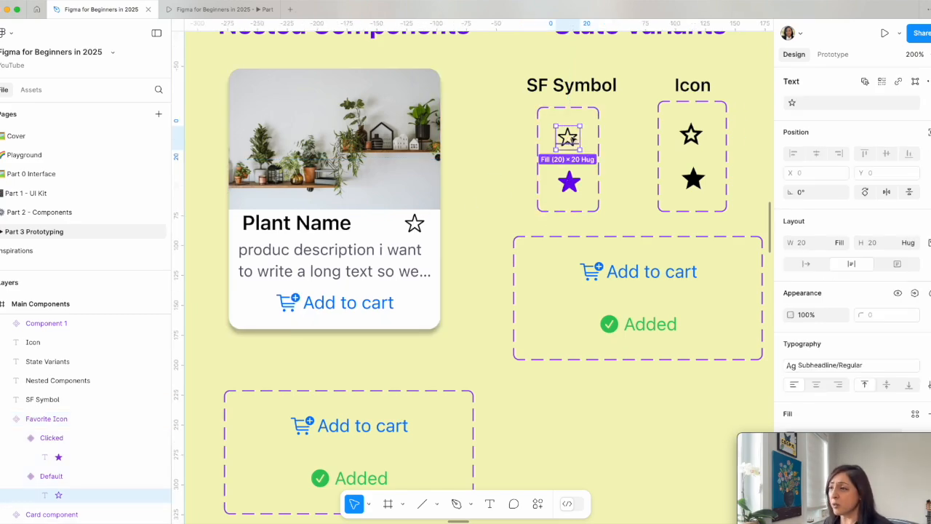
pyautogui.click(579, 187)
pyautogui.click(571, 138)
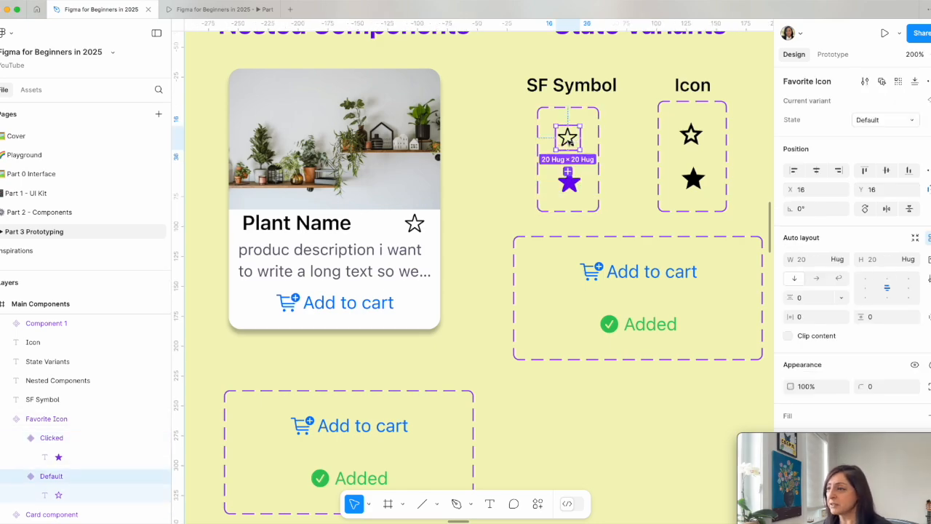
pyautogui.moveTo(571, 138); pyautogui.dragTo(469, 195)
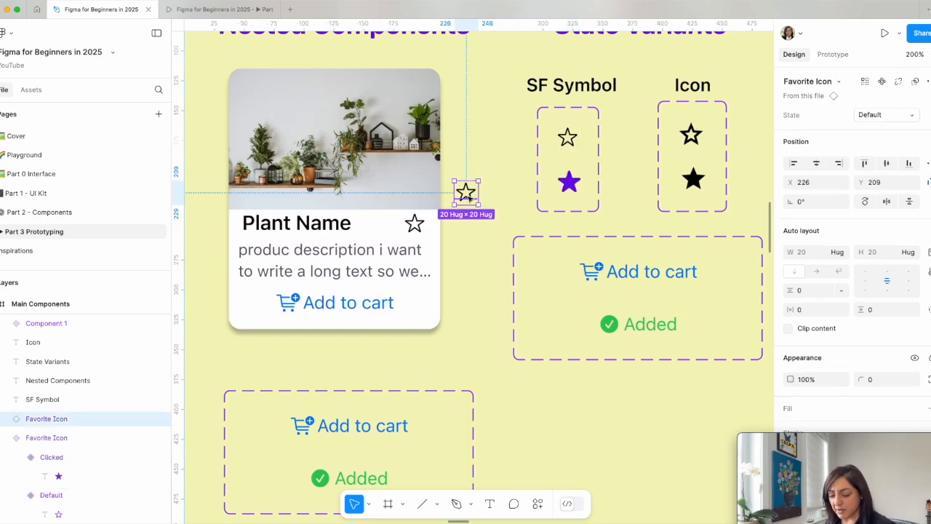
pyautogui.press('Delete')
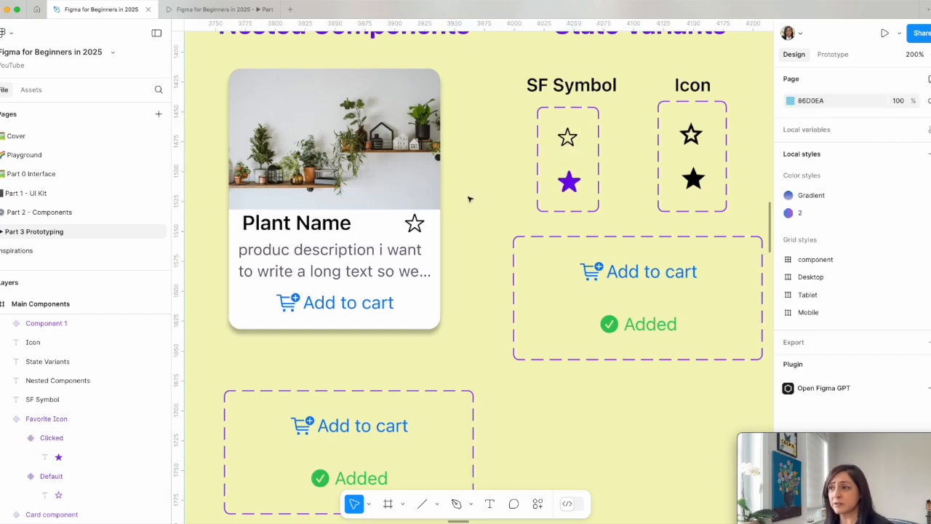
# Step: Replace the plain text star in the product card's name+icon row with the Favorite Icon instance
pyautogui.click(419, 226)
pyautogui.doubleClick(419, 227)
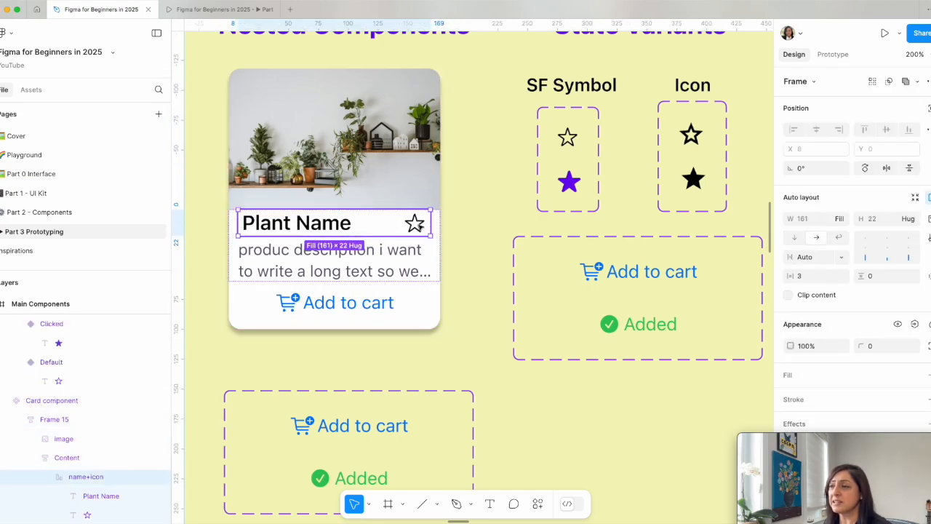
pyautogui.doubleClick(418, 225)
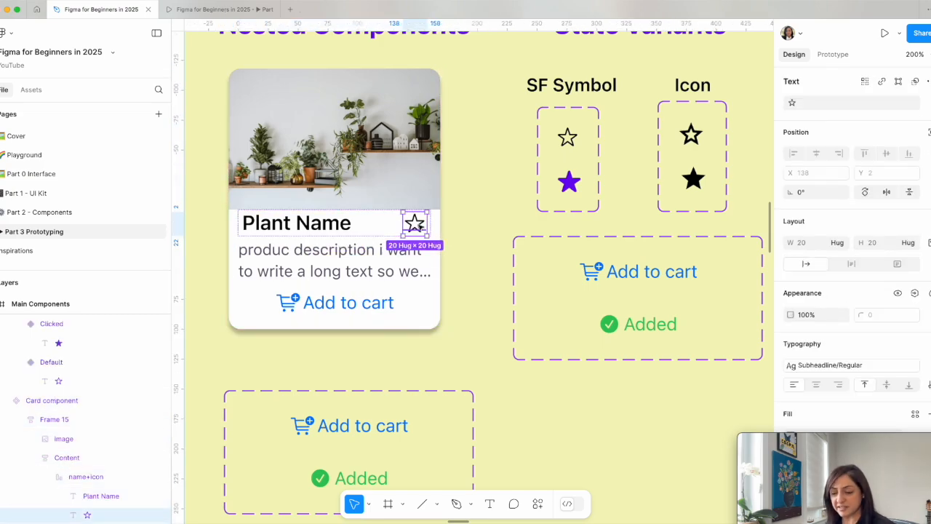
pyautogui.scroll(-2, 116, 429)
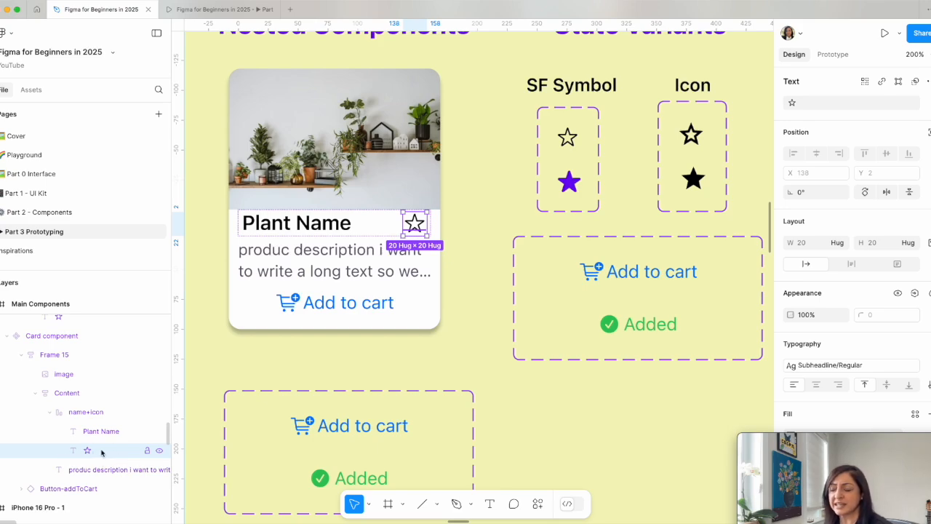
pyautogui.scroll(-1, 101, 450)
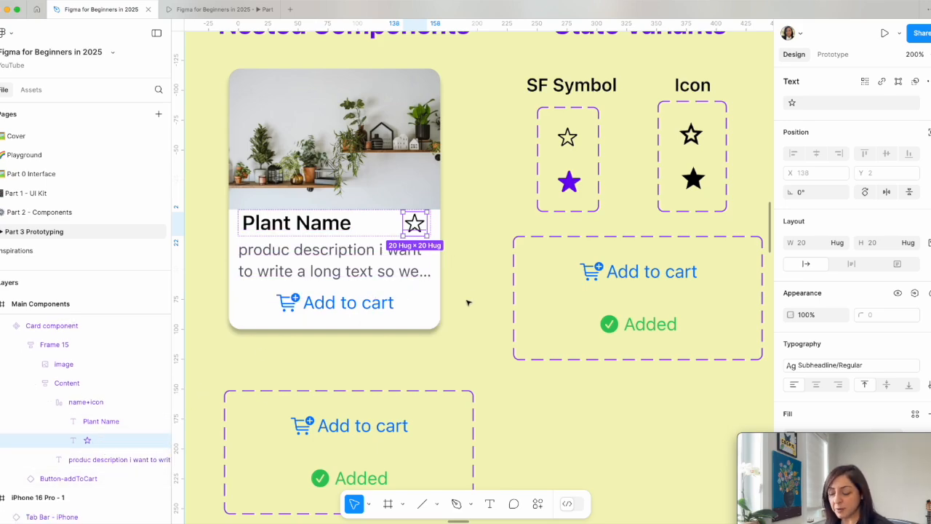
pyautogui.press('shift+super+r')
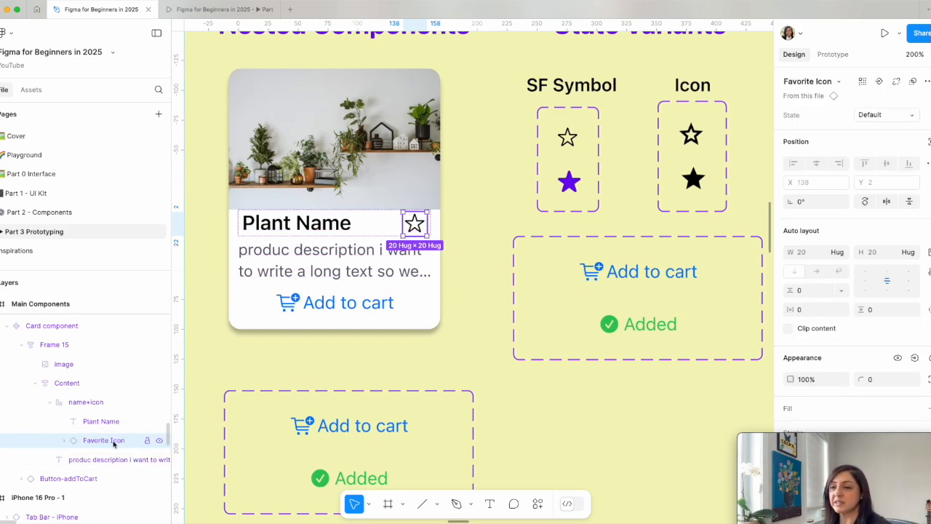
pyautogui.click(405, 371)
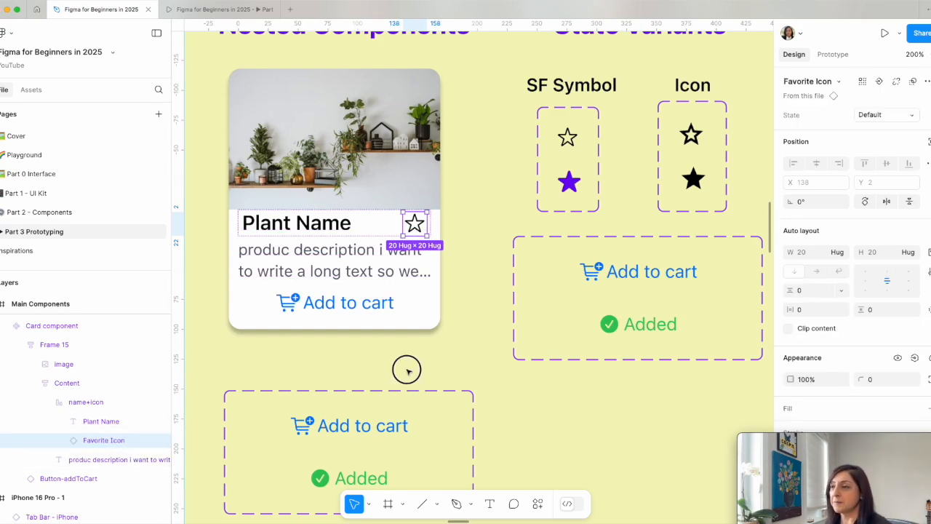
# Step: Test the favorite stars on the first and second plant cards in the prototype preview and return to the design file
pyautogui.click(238, 9)
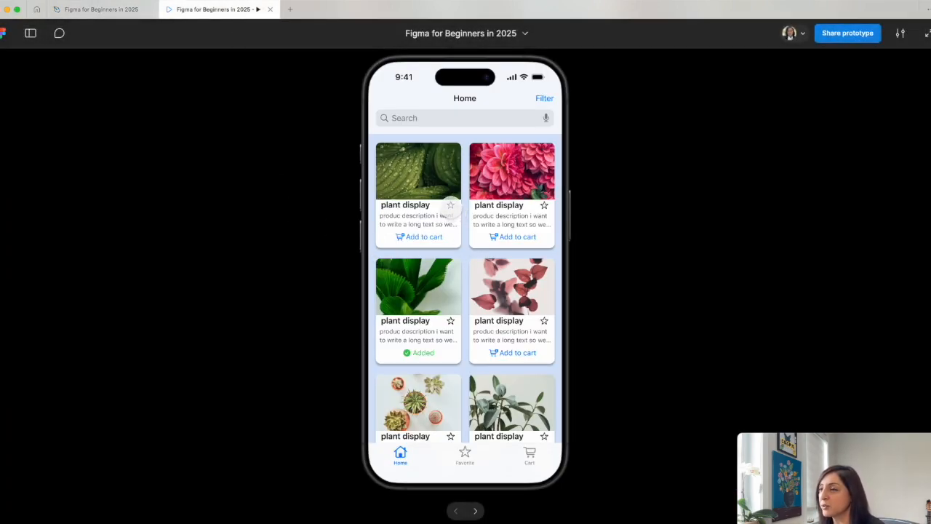
pyautogui.click(449, 208)
pyautogui.click(449, 205)
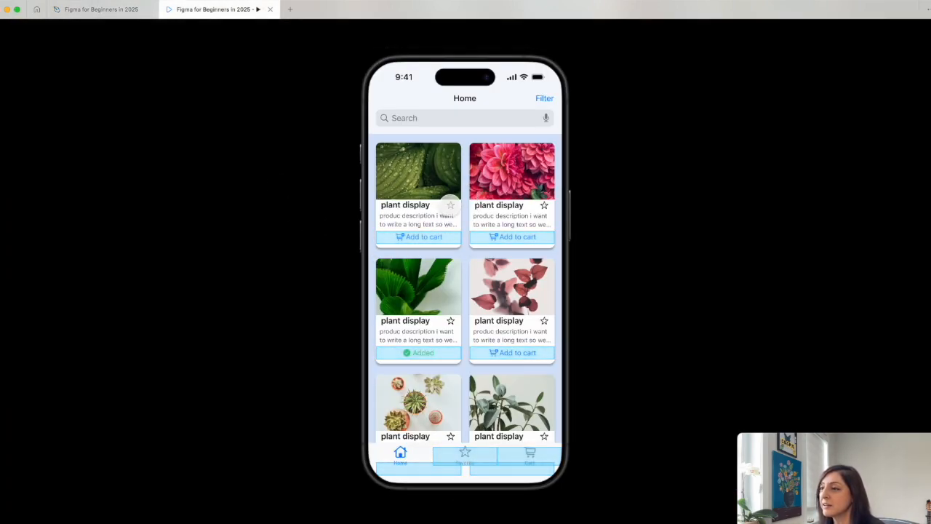
pyautogui.click(544, 209)
pyautogui.click(548, 207)
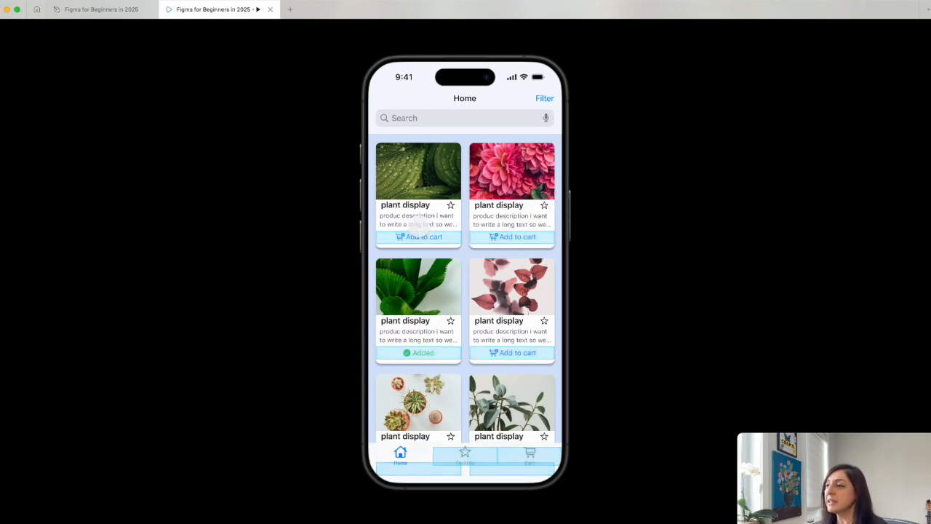
pyautogui.click(95, 9)
# Step: Make the Favorite Icon's Default variant change to the Clicked state on tap with an Instant animation
pyautogui.click(507, 225)
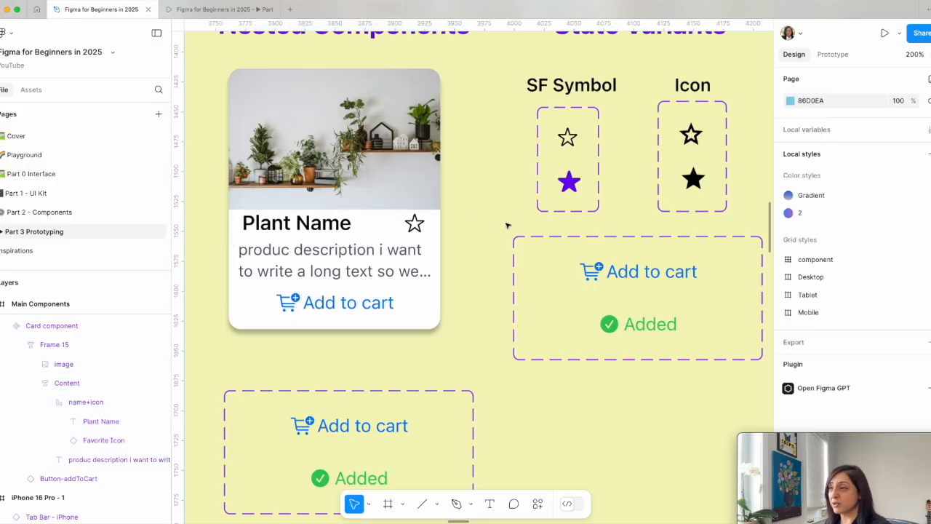
pyautogui.scroll(5, 507, 224)
pyautogui.scroll(3, 480, 146)
pyautogui.hscroll(2, 480, 145)
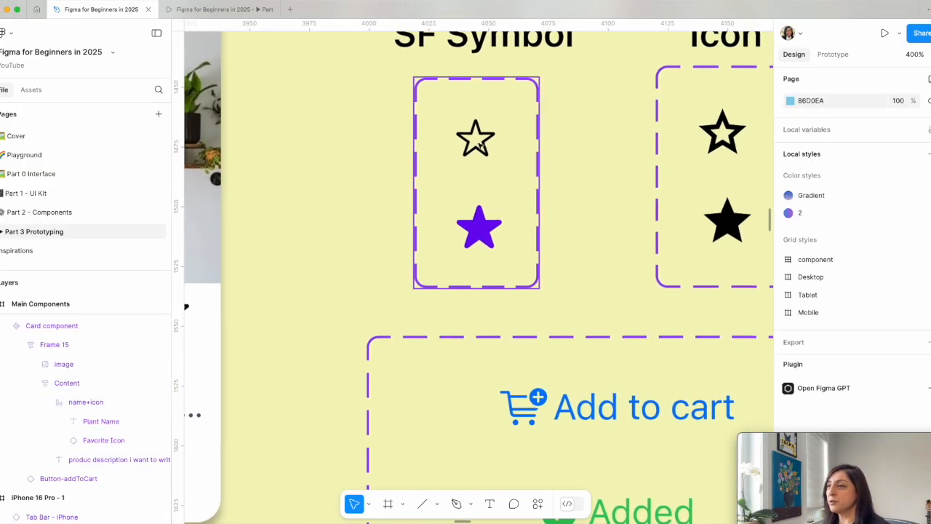
pyautogui.click(480, 145)
pyautogui.click(833, 55)
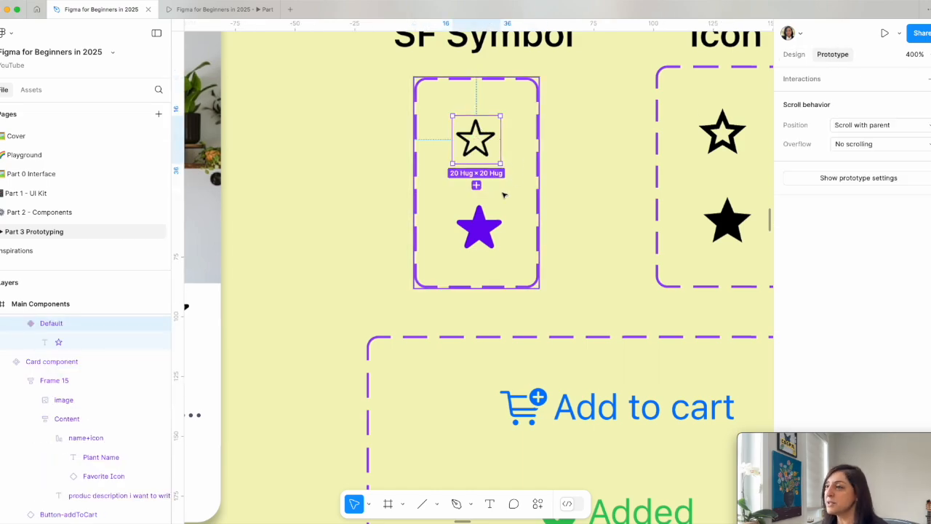
pyautogui.moveTo(478, 164); pyautogui.dragTo(479, 221)
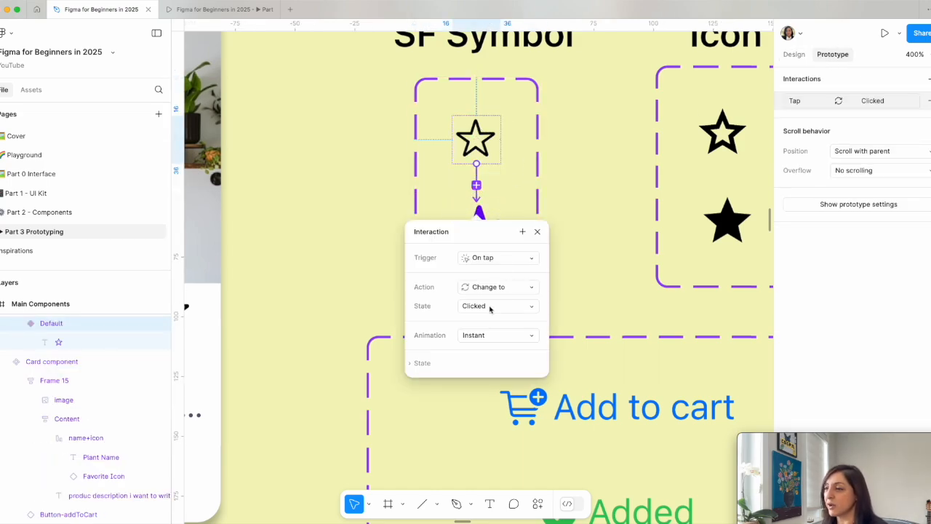
# Step: Make the Favorite Icon's Clicked variant change back to the Default state on tap with an Instant animation
pyautogui.click(575, 174)
pyautogui.click(476, 225)
pyautogui.moveTo(500, 226); pyautogui.dragTo(482, 154)
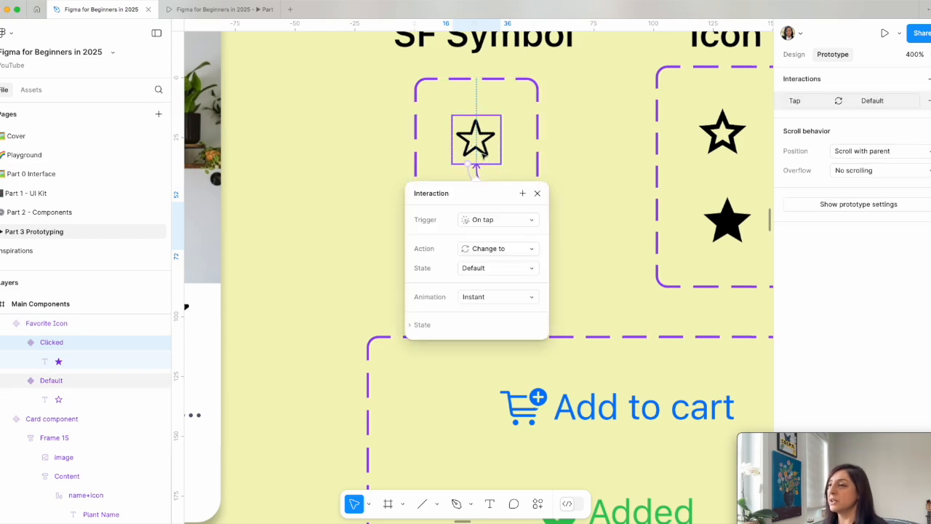
pyautogui.click(580, 262)
# Step: Test the favorite star toggles on the second and third plant cards in the prototype preview
pyautogui.click(218, 9)
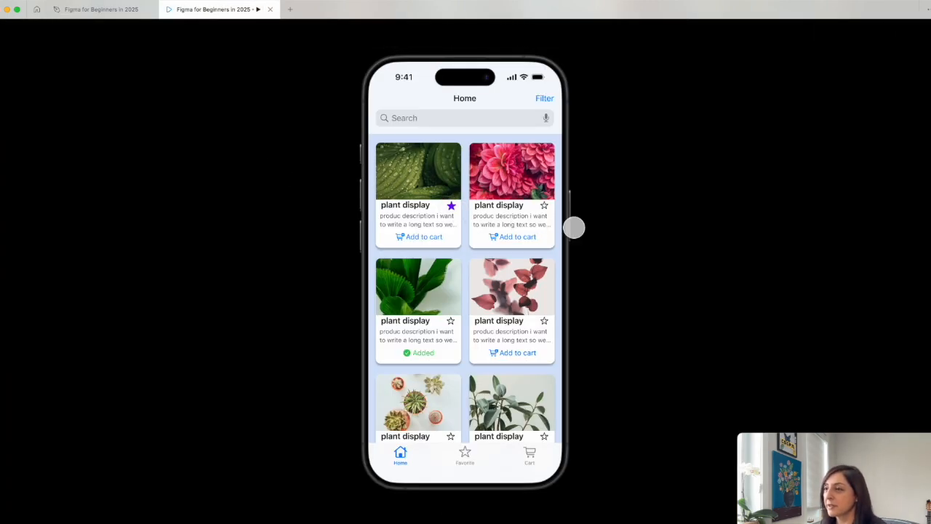
pyautogui.click(544, 206)
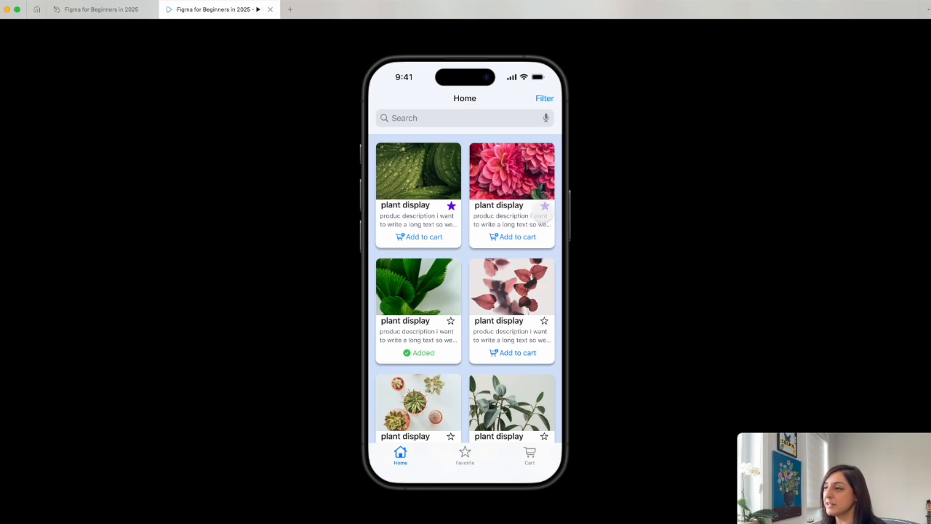
pyautogui.click(451, 321)
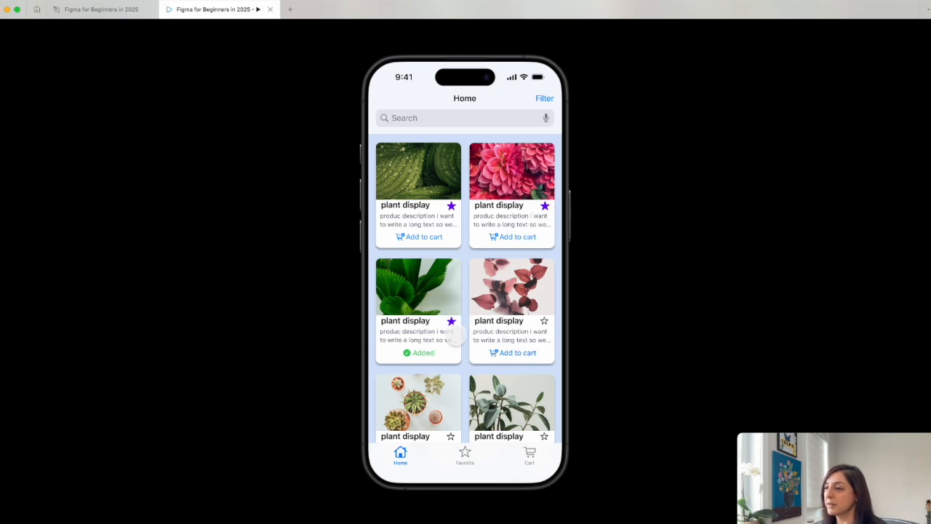
pyautogui.click(447, 323)
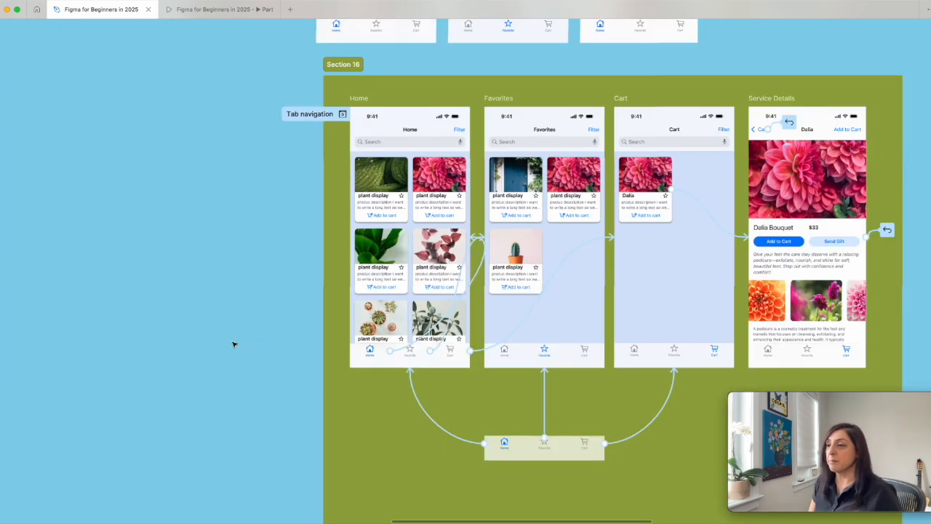
# Step: Show the editor interface and examine the card list on the Home screen in Section 16
pyautogui.press('super+backslash')
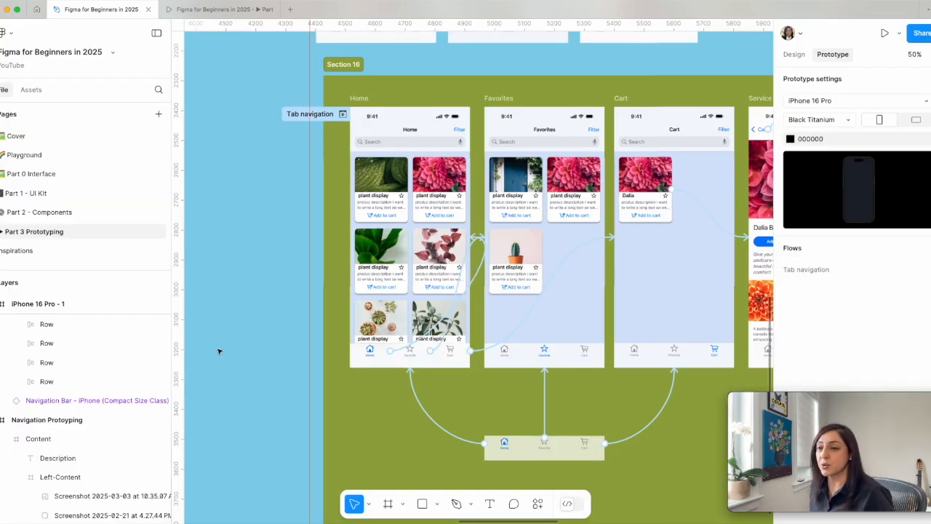
pyautogui.click(395, 253)
pyautogui.scroll(5, 395, 253)
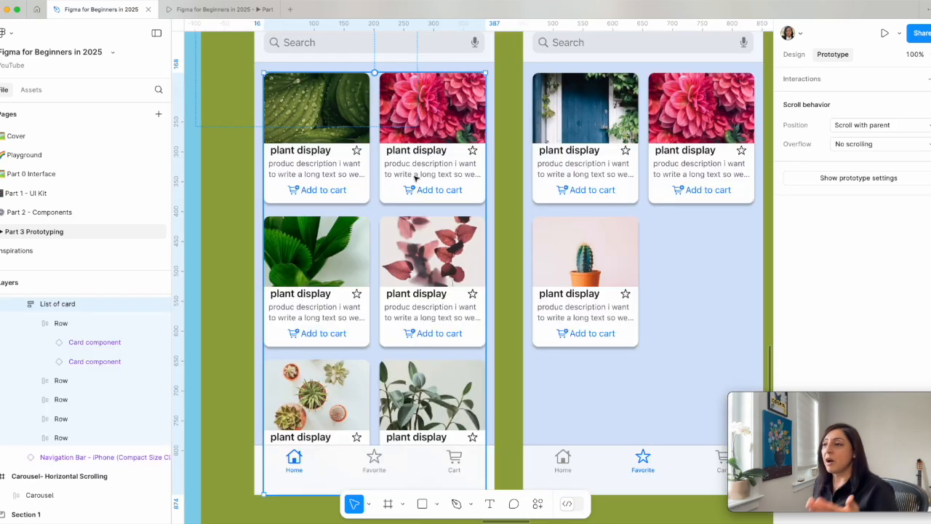
pyautogui.scroll(1, 406, 334)
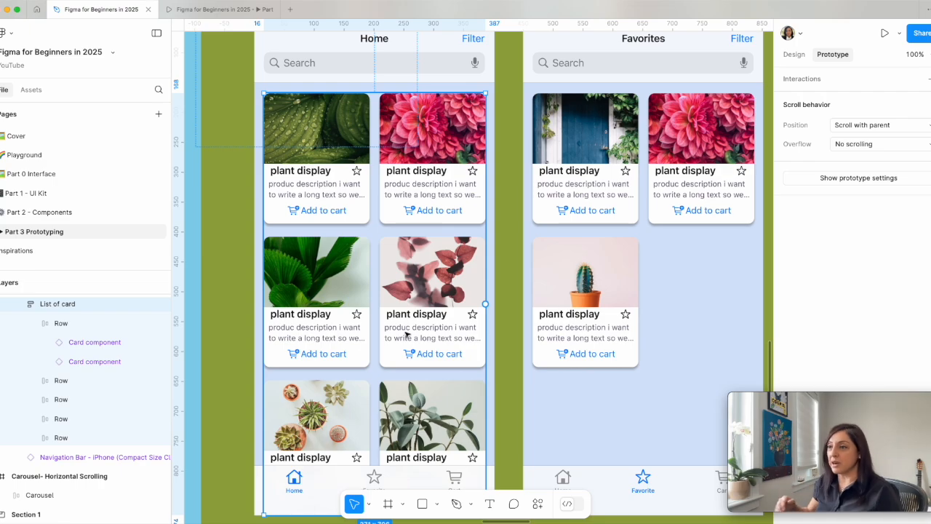
pyautogui.scroll(-5, 406, 333)
pyautogui.scroll(-2, 406, 333)
pyautogui.press('super+minus')
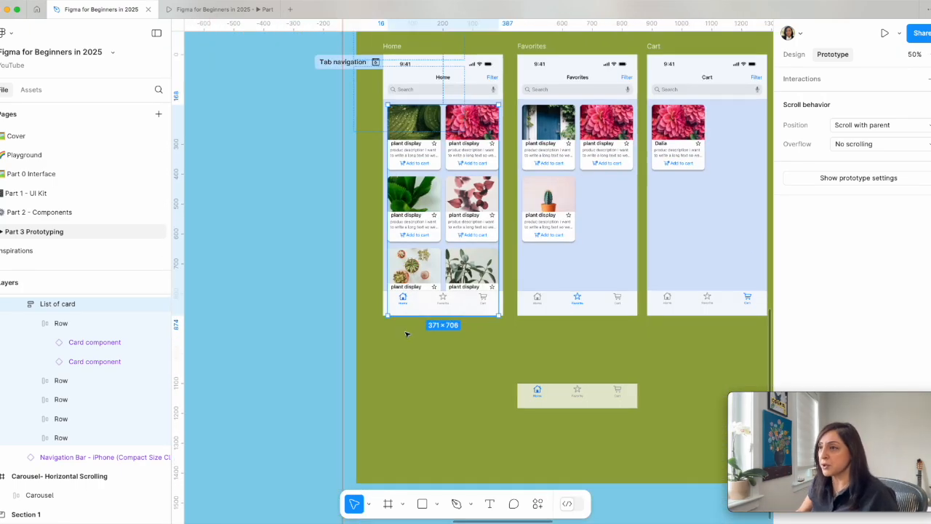
pyautogui.scroll(2, 406, 333)
# Step: Extend the Home frame downward to a height of about 1346 to expose the overflowing card rows
pyautogui.click(377, 81)
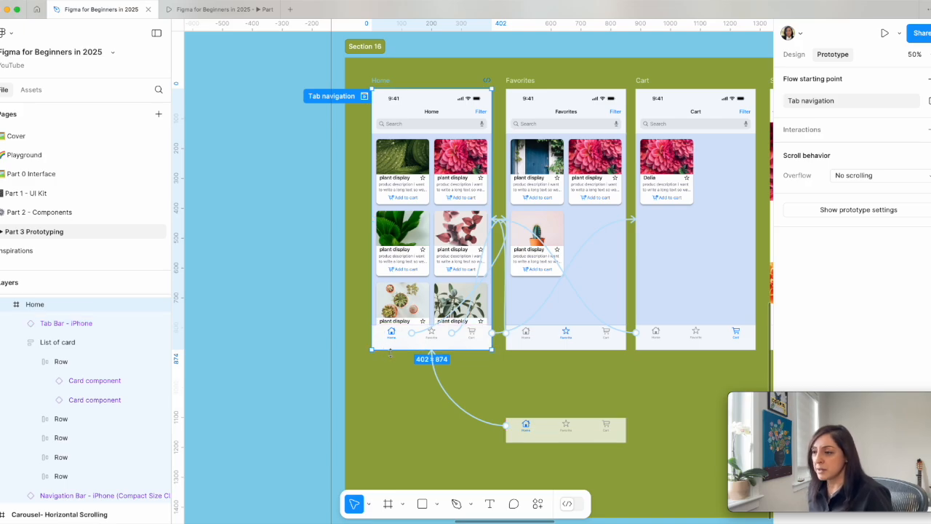
pyautogui.moveTo(391, 351); pyautogui.dragTo(391, 493)
pyautogui.click(393, 406)
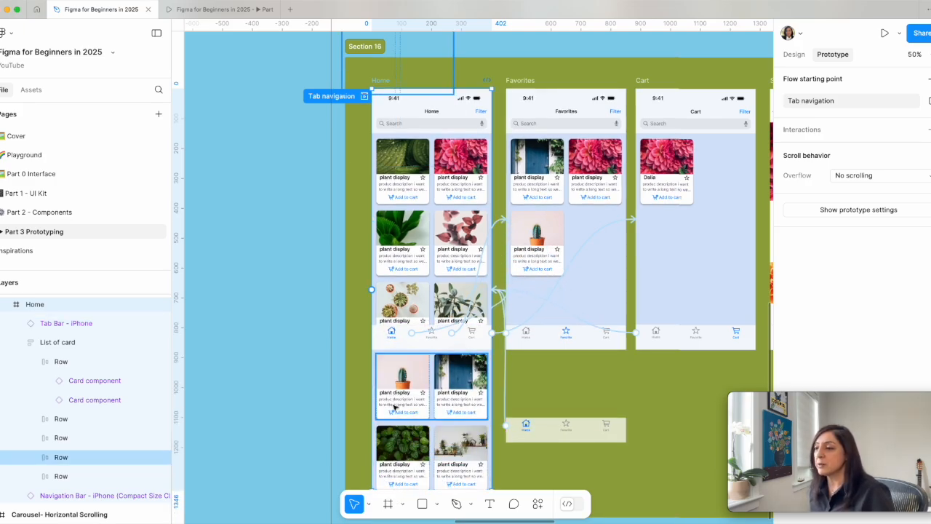
pyautogui.scroll(-2, 395, 408)
pyautogui.hotkey('shift', '0')
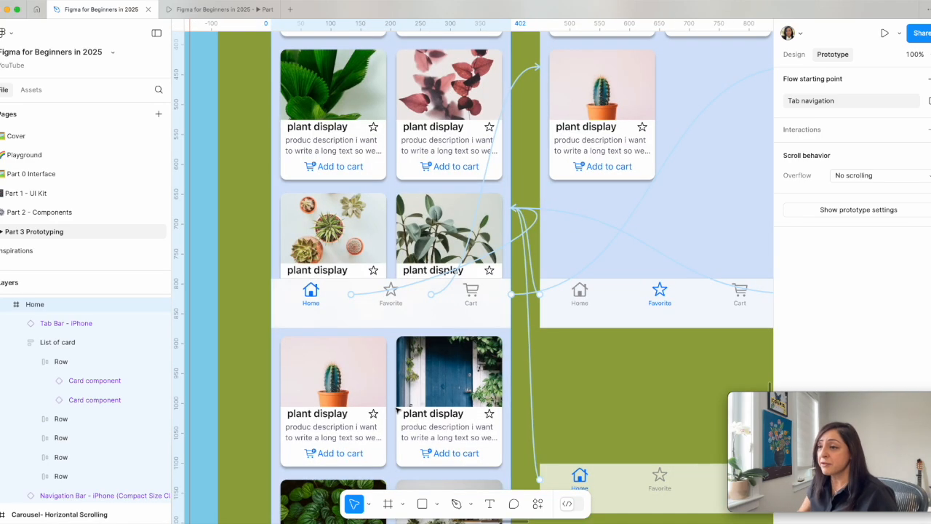
# Step: Inspect how the card rows are nested in the Home frame's List of card, collapsing the first Row layer
pyautogui.click(453, 166)
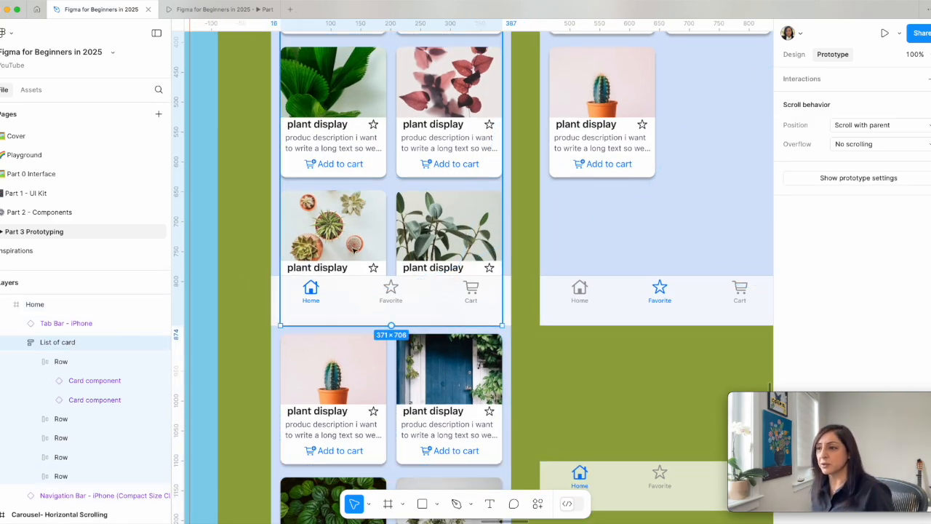
pyautogui.doubleClick(294, 256)
pyautogui.click(340, 414)
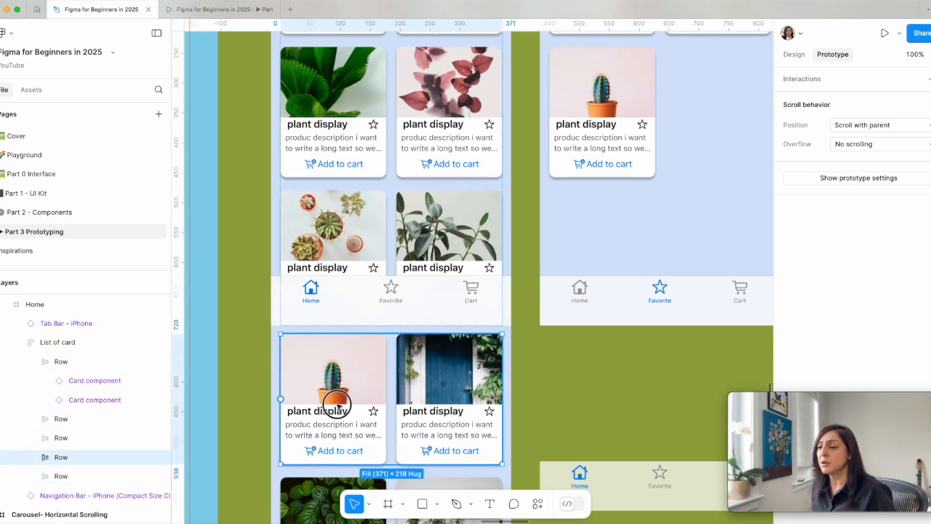
pyautogui.scroll(-1, 57, 365)
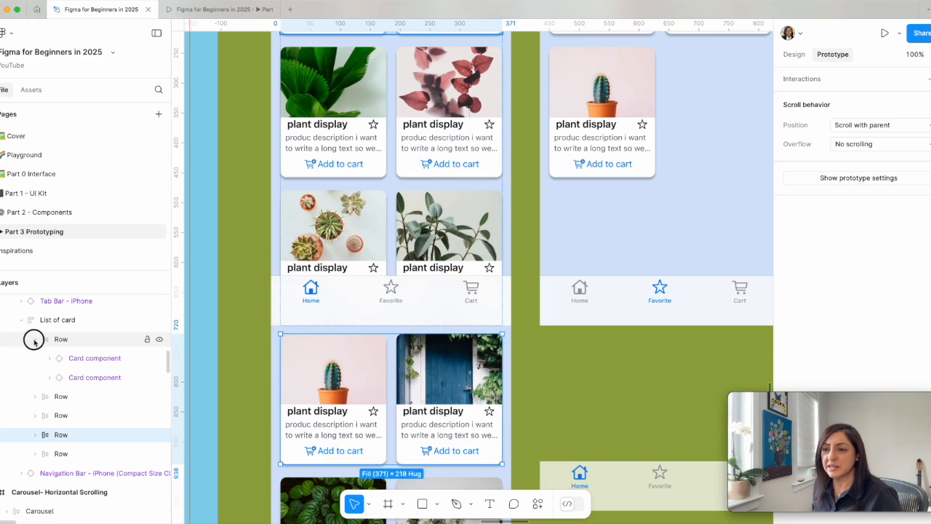
pyautogui.click(35, 339)
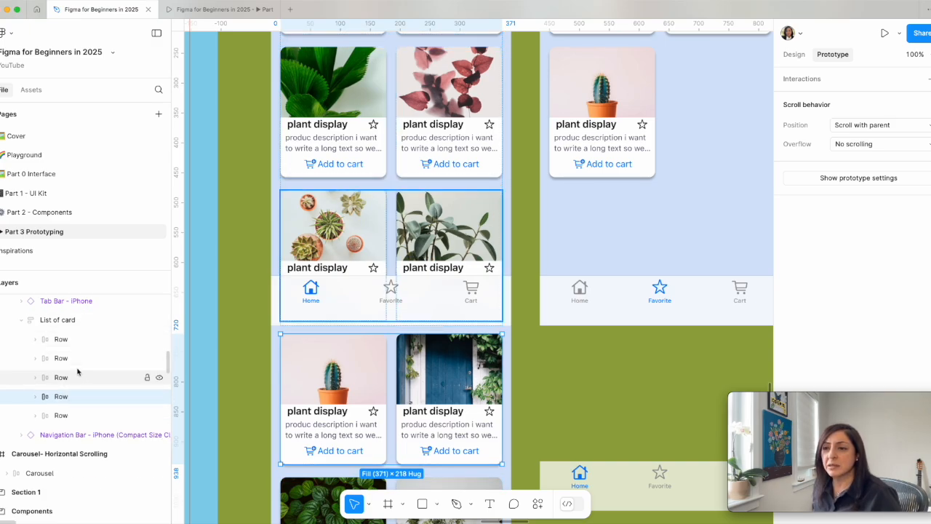
pyautogui.click(71, 321)
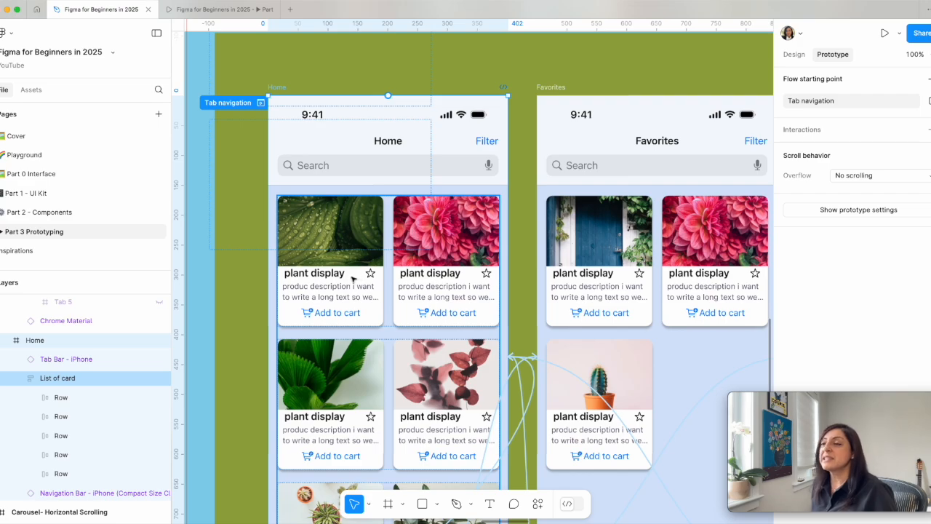
pyautogui.scroll(-1, 313, 299)
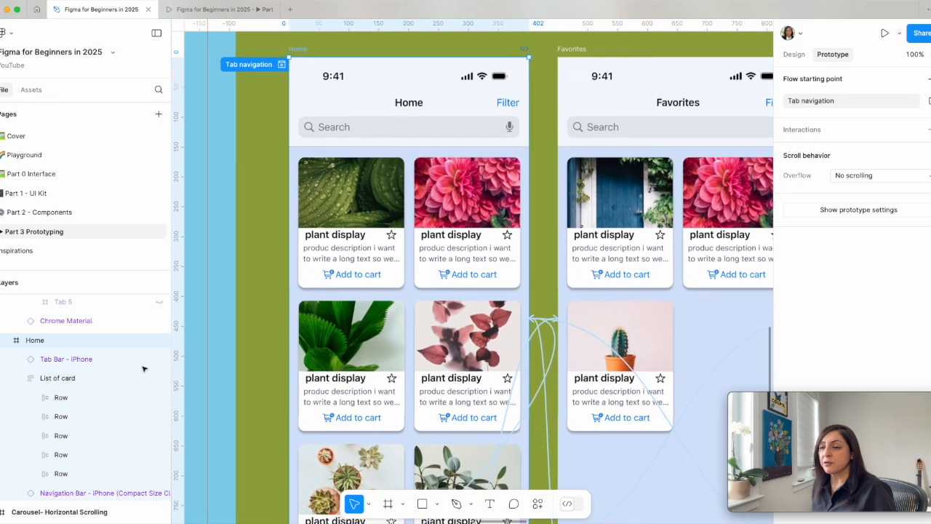
# Step: Check the Home screen in the preview and set the List of card's scroll overflow to Vertical
pyautogui.click(76, 429)
pyautogui.click(70, 391)
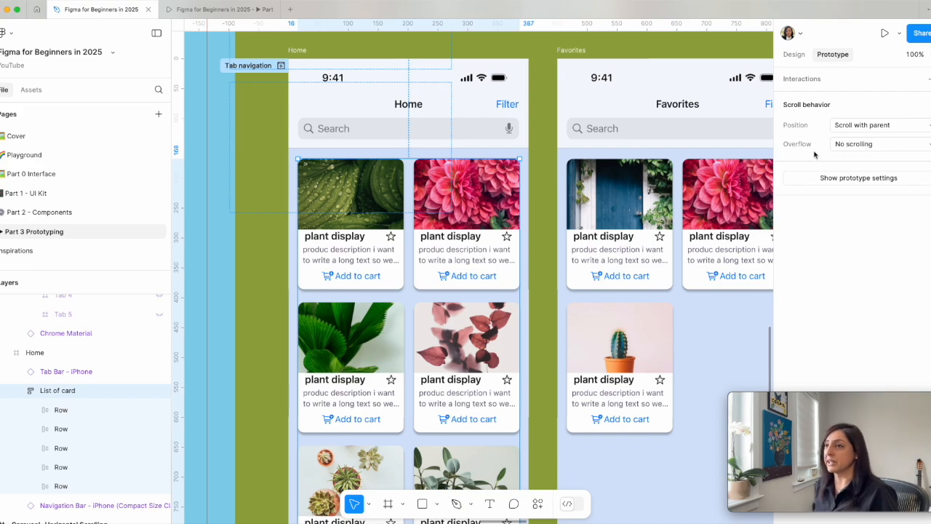
pyautogui.click(226, 9)
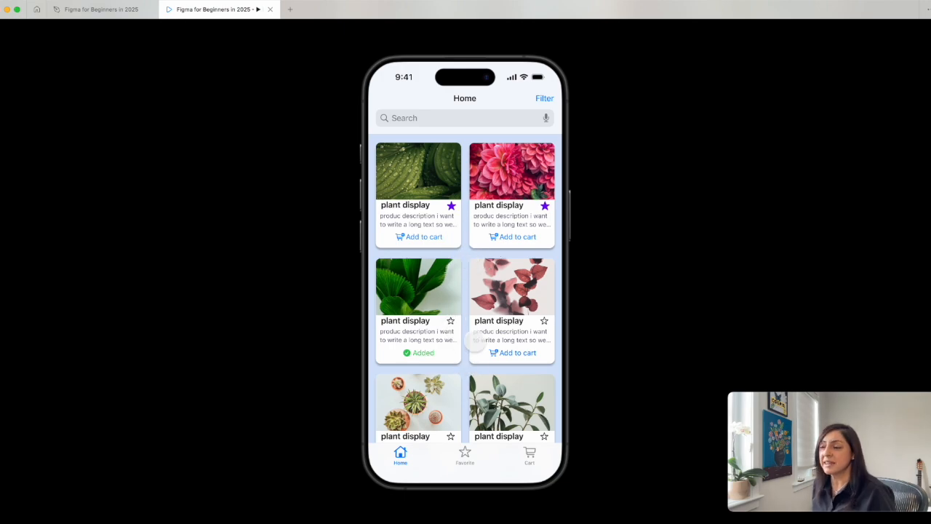
pyautogui.click(102, 9)
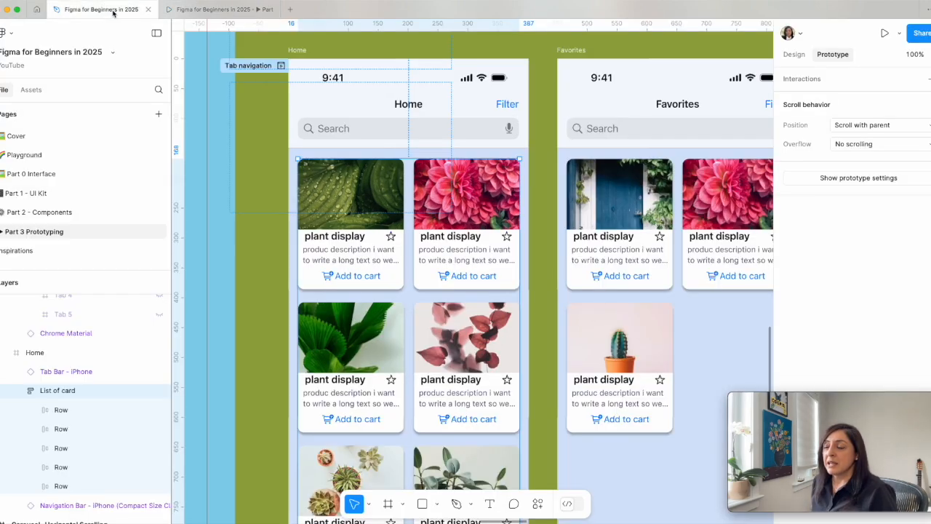
pyautogui.scroll(-1, 436, 371)
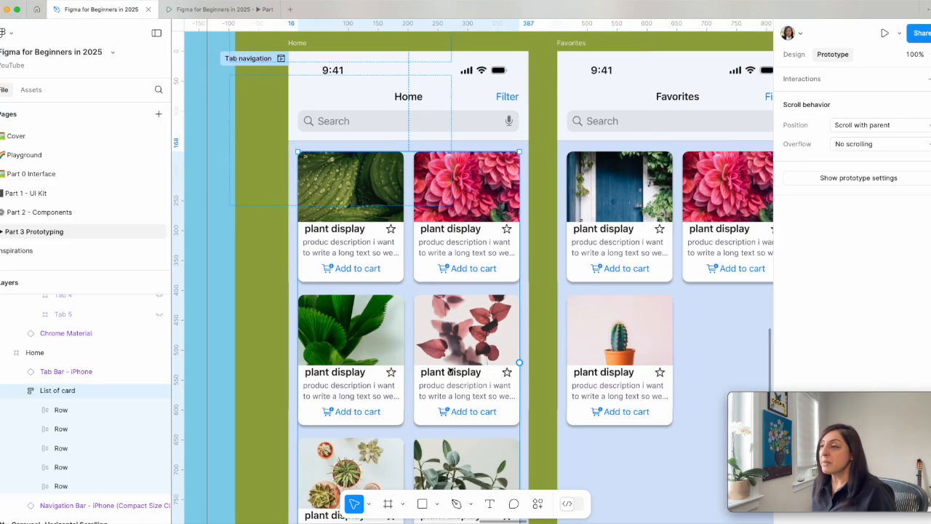
pyautogui.click(877, 145)
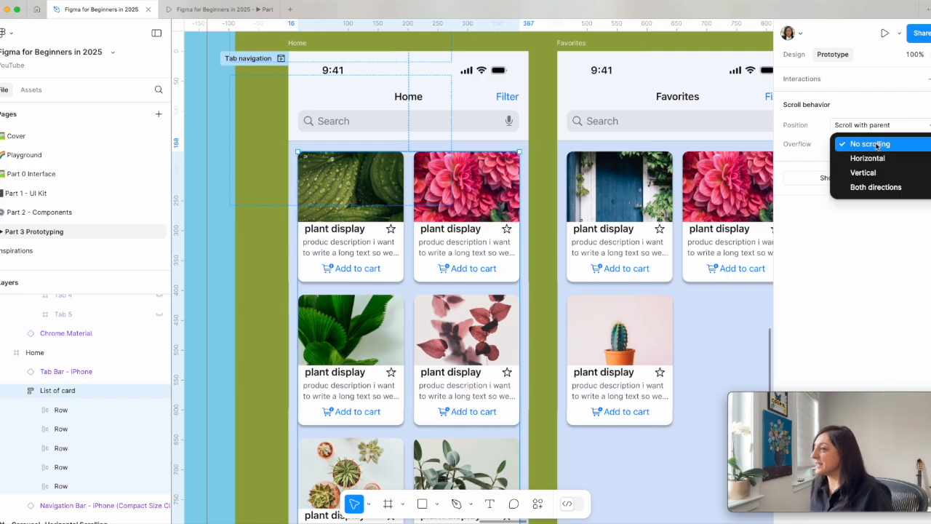
pyautogui.click(866, 173)
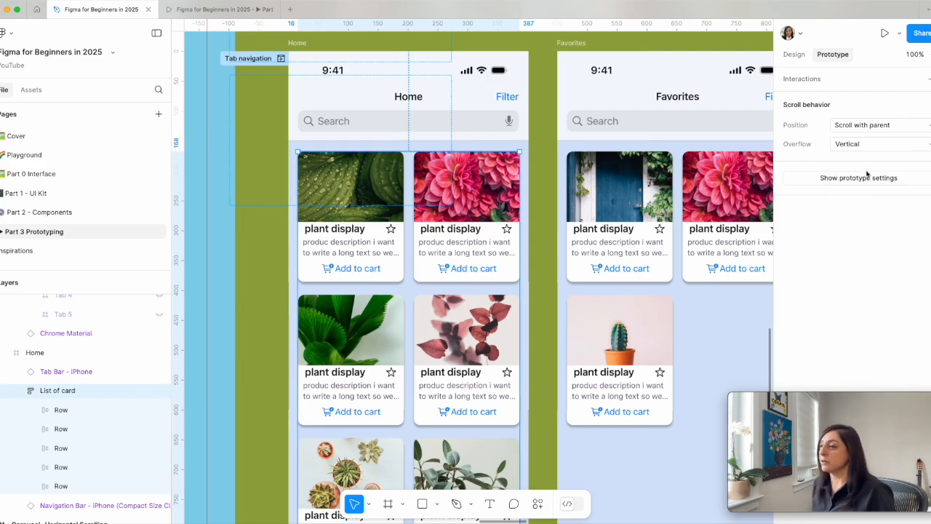
# Step: Examine how the List of card's edges line up with the Home frame and its tab bar
pyautogui.scroll(-5, 458, 331)
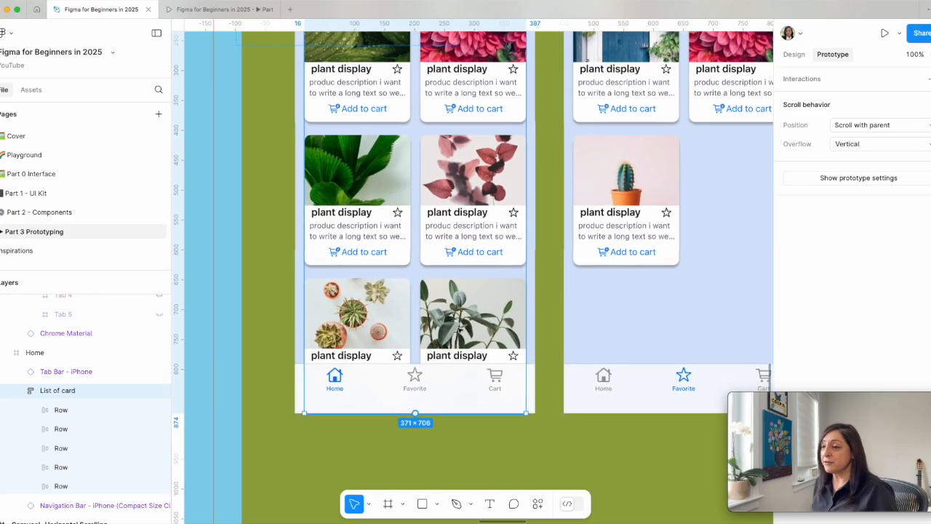
pyautogui.scroll(-1, 457, 331)
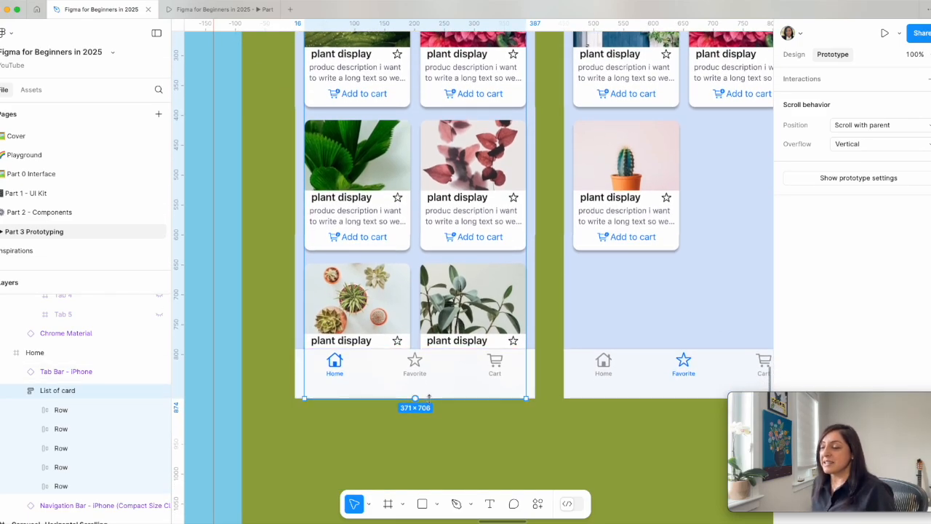
pyautogui.moveTo(428, 398)
pyautogui.mouseDown()
pyautogui.moveTo(425, 467)
pyautogui.moveTo(432, 402)
pyautogui.mouseUp()
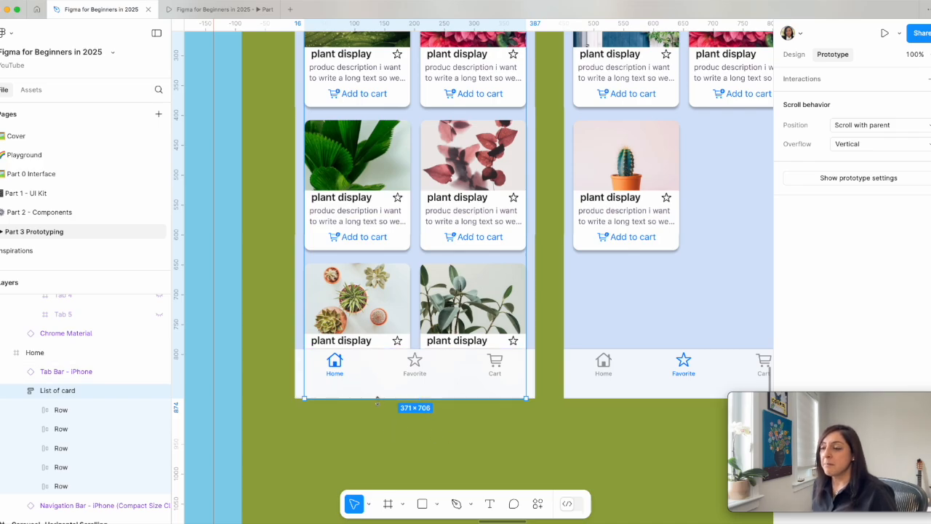
pyautogui.moveTo(377, 398)
pyautogui.mouseDown()
pyautogui.moveTo(359, 475)
pyautogui.moveTo(368, 437)
pyautogui.moveTo(370, 449)
pyautogui.moveTo(379, 442)
pyautogui.moveTo(379, 400)
pyautogui.mouseUp()
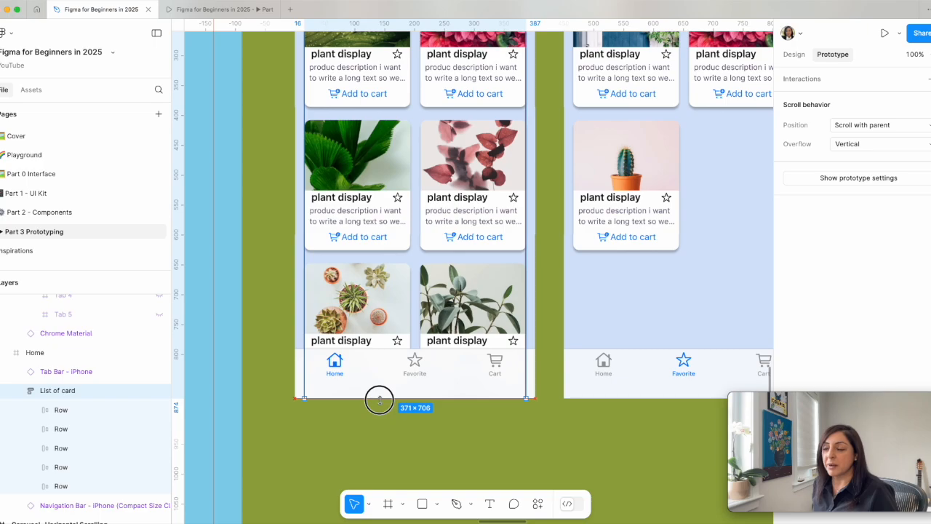
pyautogui.scroll(3, 379, 399)
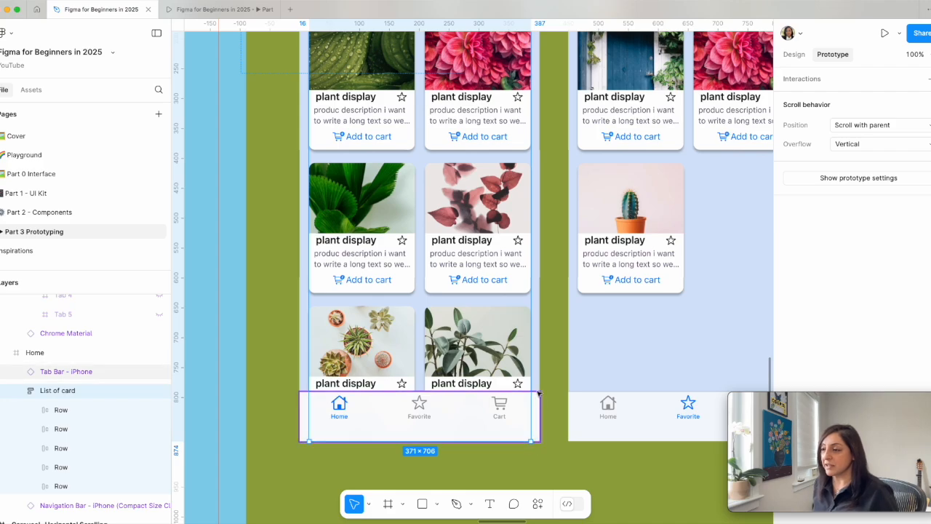
pyautogui.scroll(6, 339, 98)
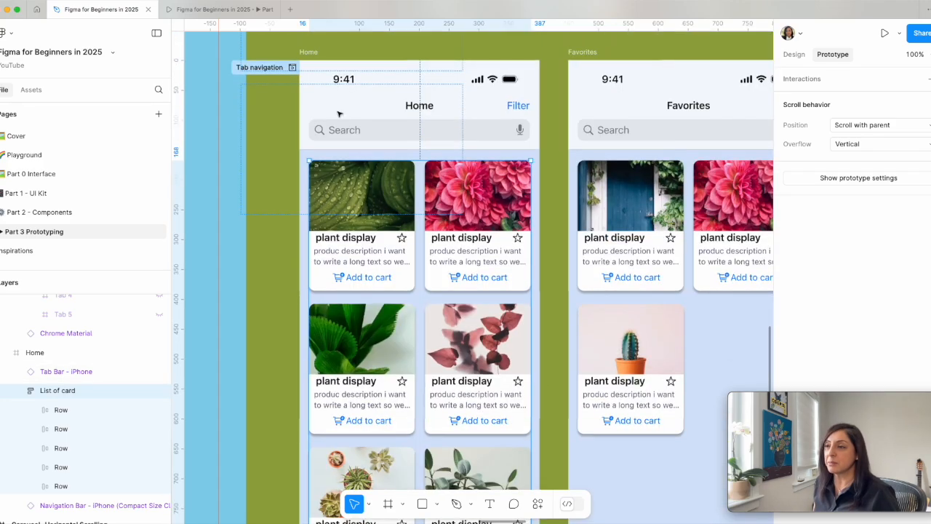
pyautogui.click(312, 52)
pyautogui.scroll(-4, 406, 216)
pyautogui.scroll(-4, 405, 216)
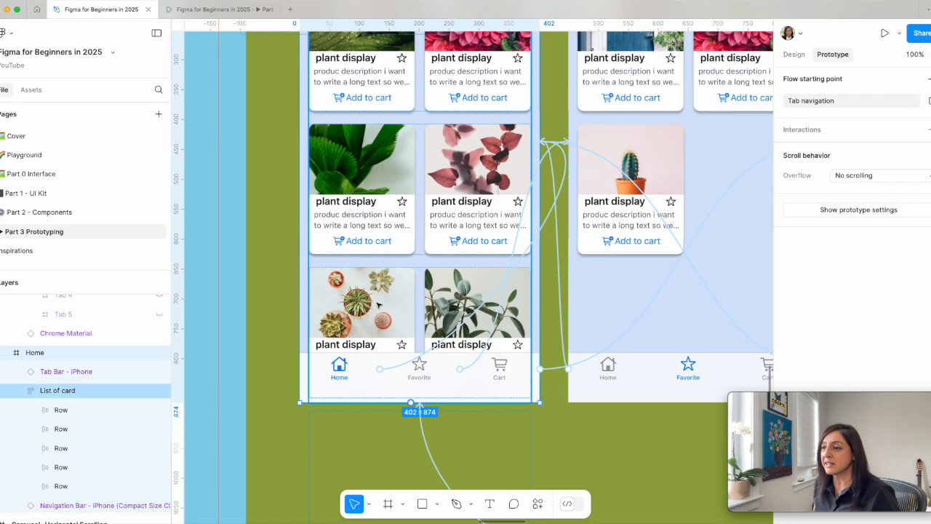
# Step: Test the Home screen's vertical scrolling in the preview, checking how the cards move against the navigation bar and tab bar
pyautogui.click(326, 401)
pyautogui.moveTo(327, 401); pyautogui.dragTo(369, 244)
pyautogui.click(216, 9)
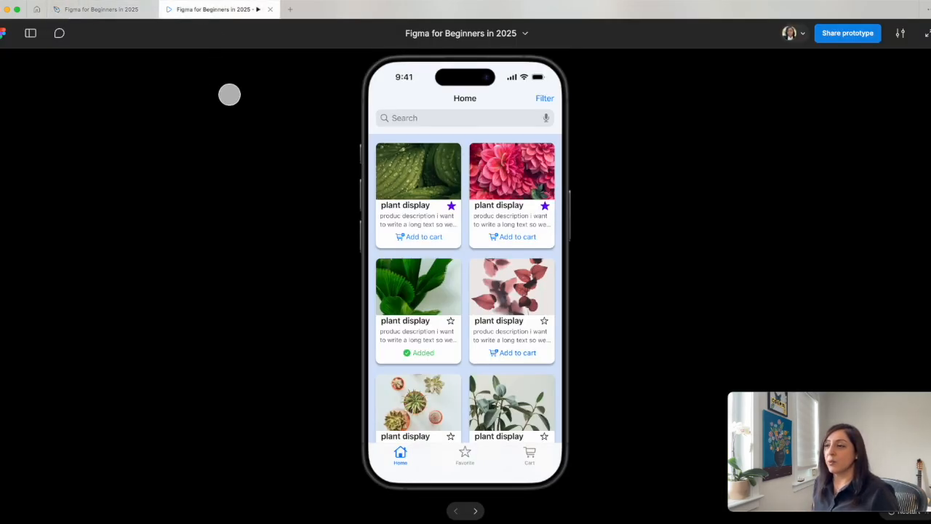
pyautogui.scroll(-2, 475, 305)
pyautogui.scroll(-5, 474, 305)
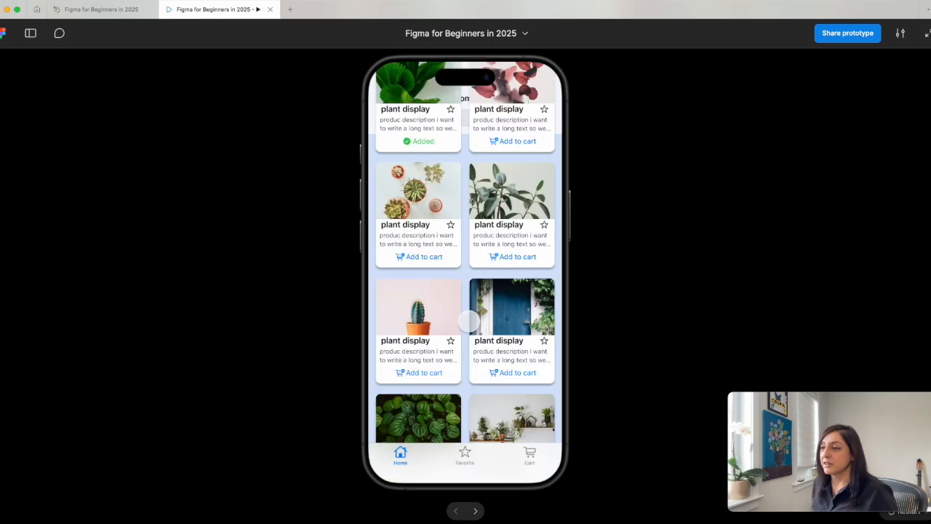
pyautogui.scroll(2, 464, 328)
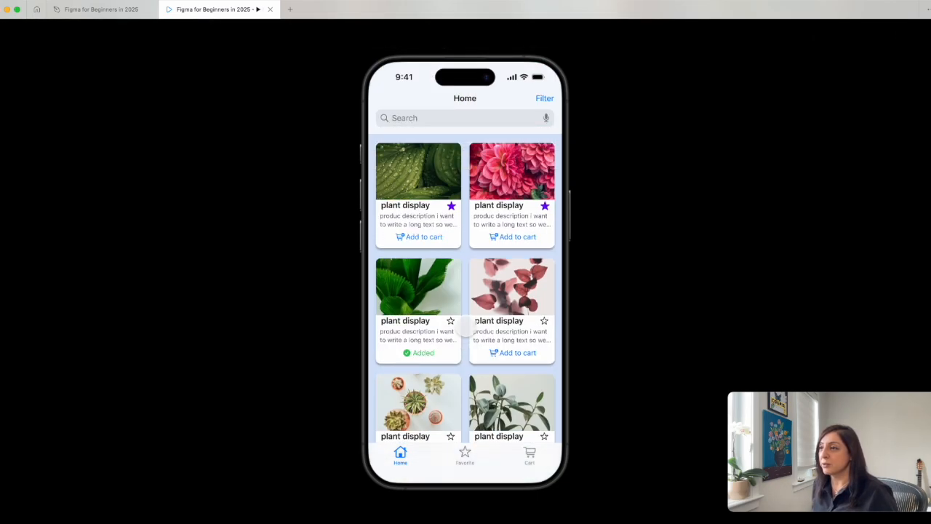
pyautogui.scroll(-4, 465, 326)
pyautogui.scroll(-3, 465, 326)
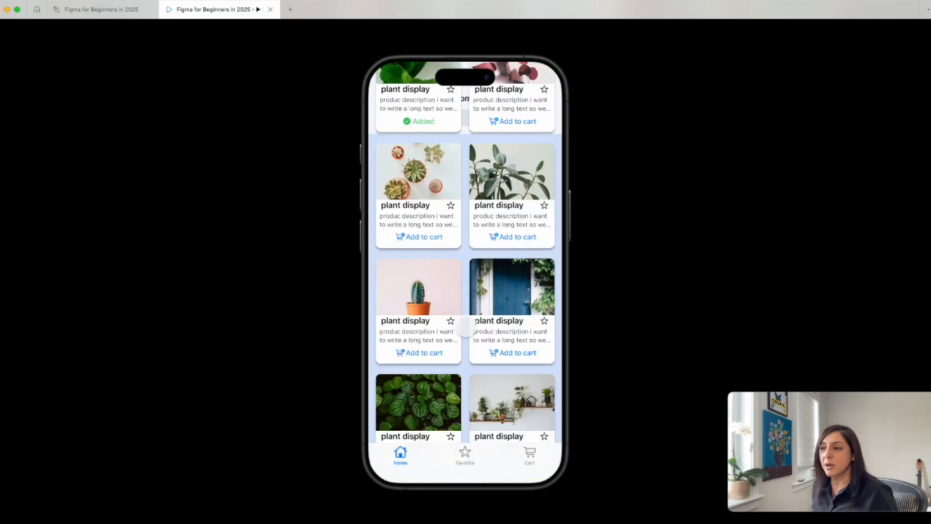
pyautogui.scroll(8, 466, 326)
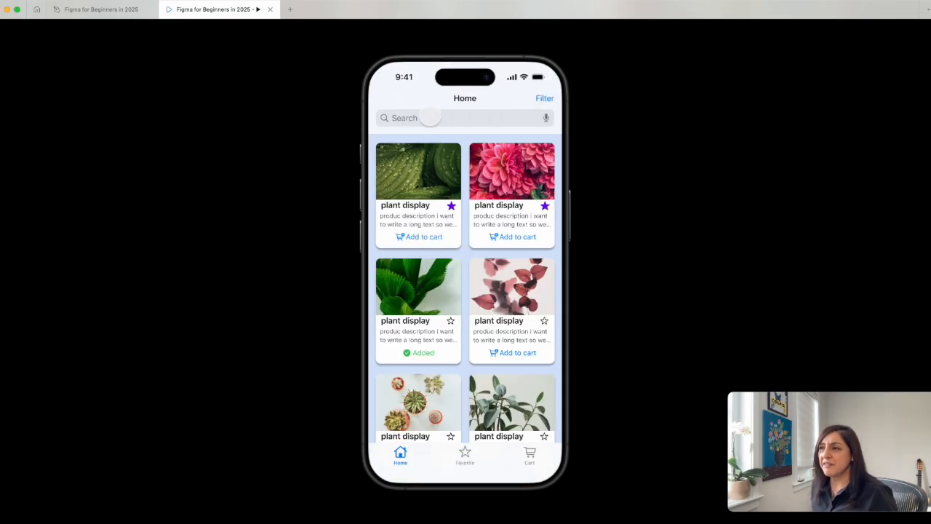
pyautogui.scroll(-4, 475, 274)
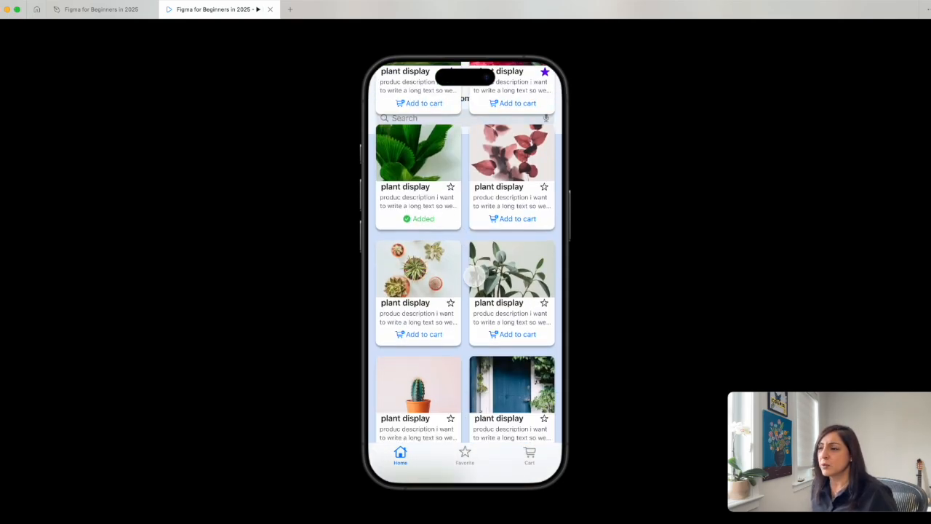
pyautogui.scroll(5, 474, 275)
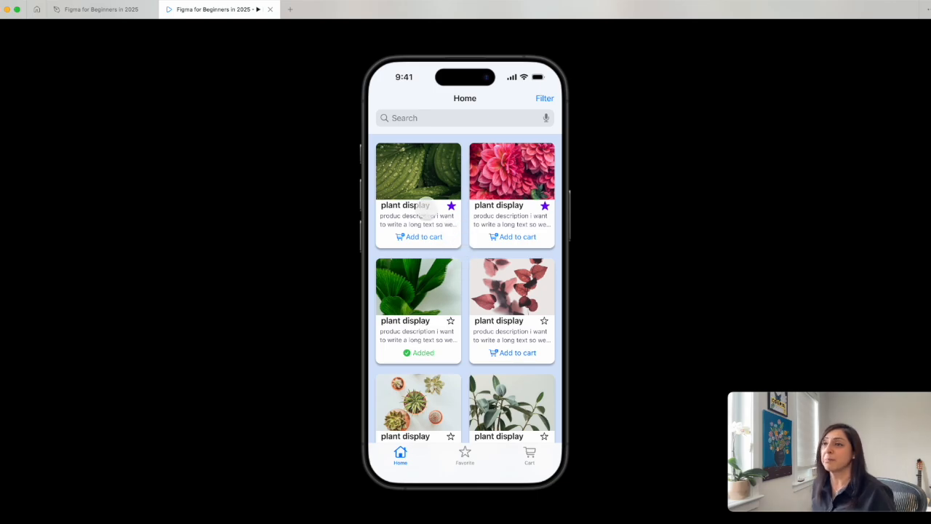
# Step: Set the scroll position of the Home frame's Navigation Bar to Fixed (stay in place)
pyautogui.click(92, 13)
pyautogui.scroll(8, 380, 395)
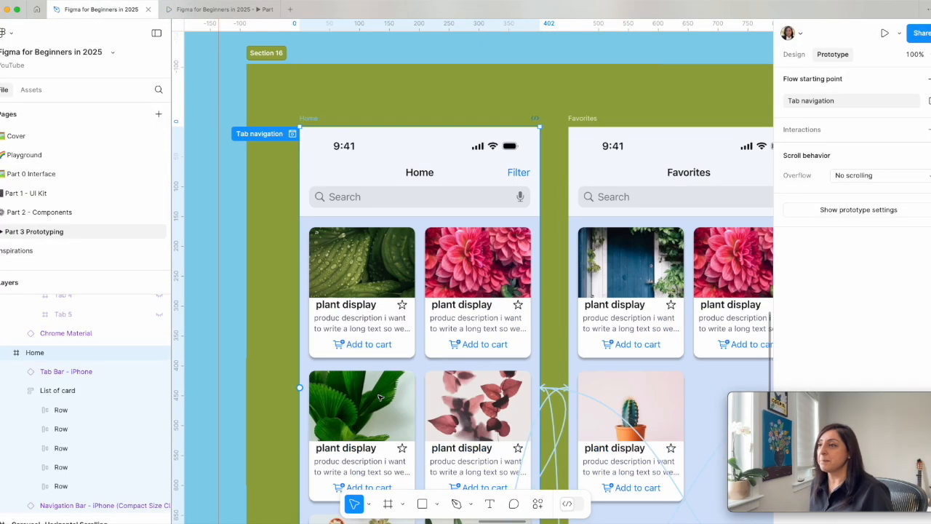
pyautogui.click(473, 178)
pyautogui.click(473, 177)
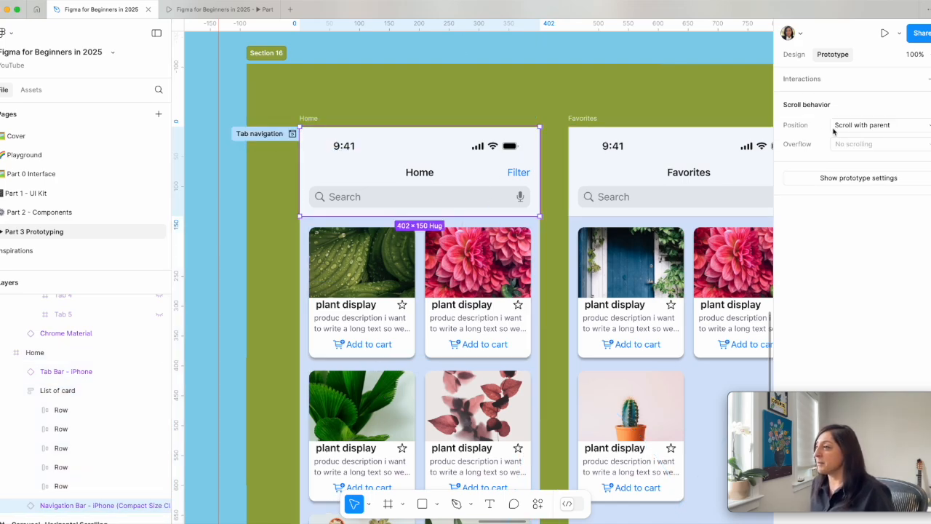
pyautogui.click(861, 127)
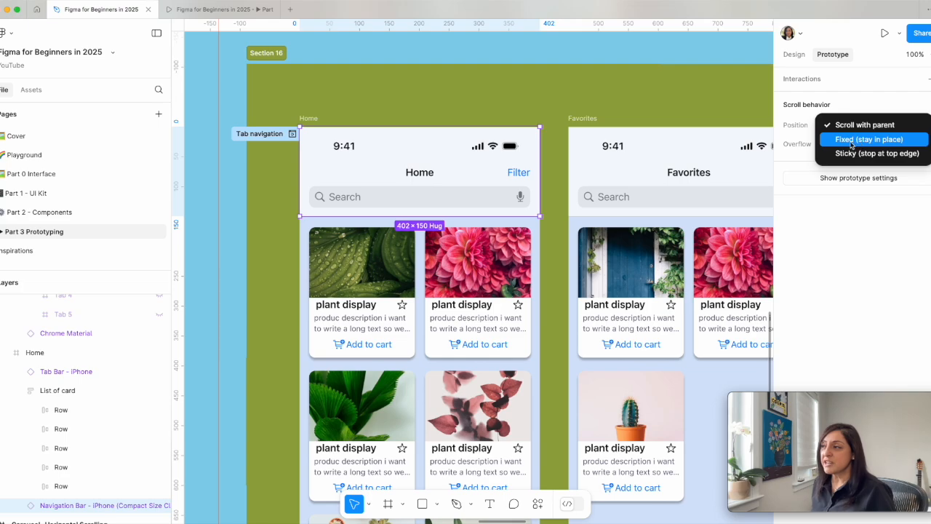
pyautogui.click(852, 140)
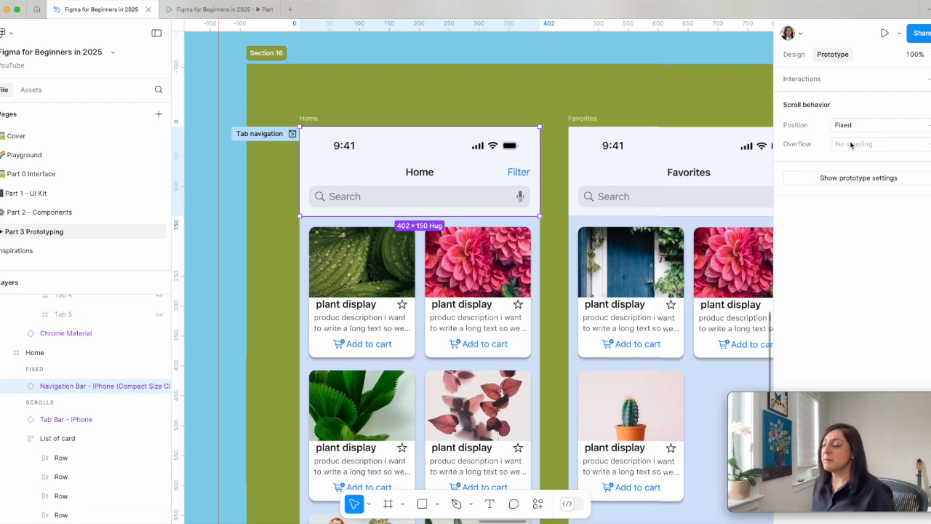
# Step: Preview the Home screen again and scroll the cards under the fixed navigation bar in both directions
pyautogui.click(218, 9)
pyautogui.scroll(-3, 487, 334)
pyautogui.scroll(-3, 486, 337)
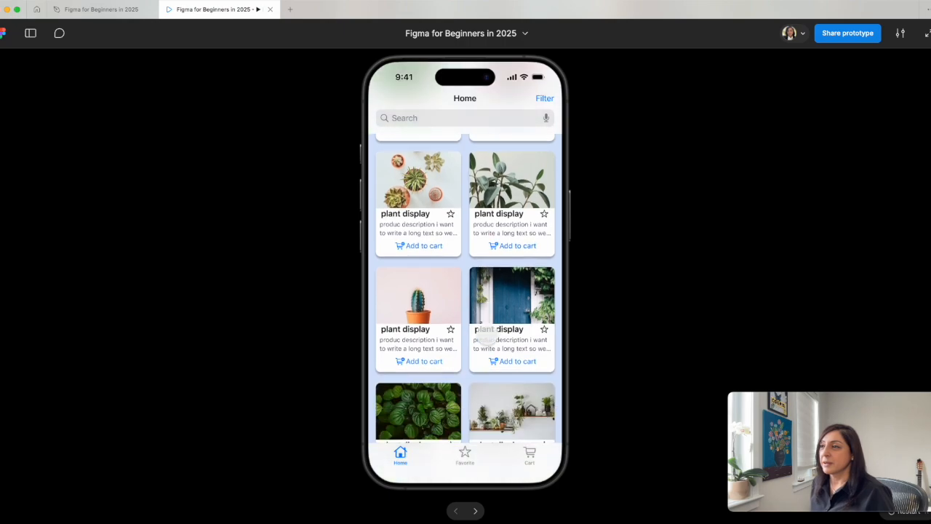
pyautogui.scroll(5, 486, 336)
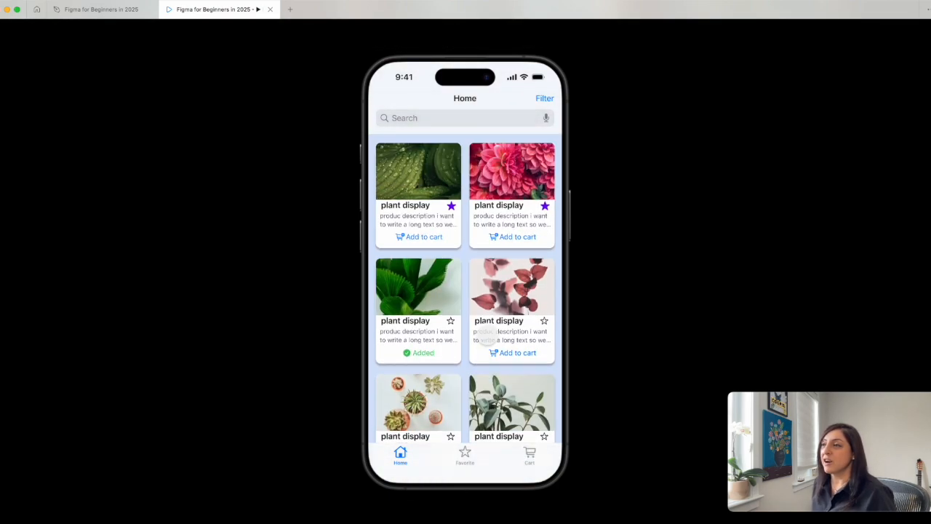
pyautogui.scroll(-5, 486, 336)
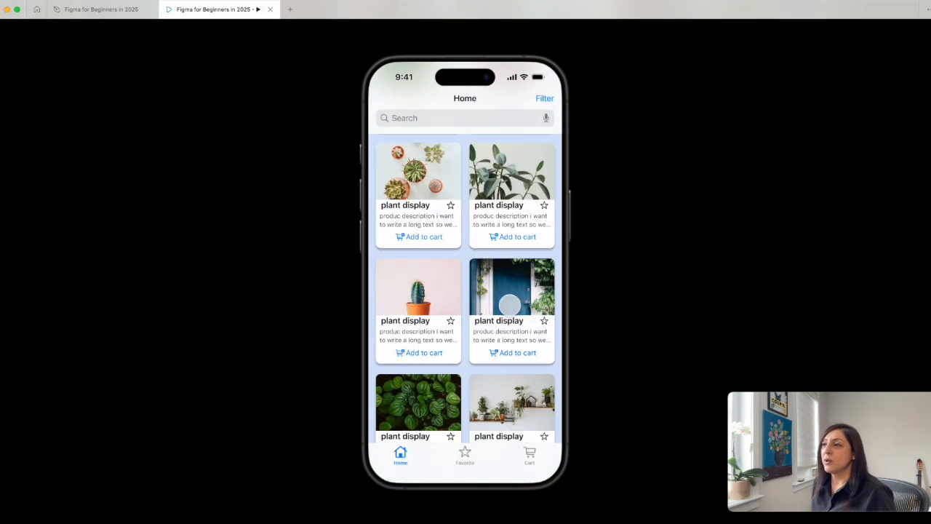
pyautogui.scroll(5, 509, 304)
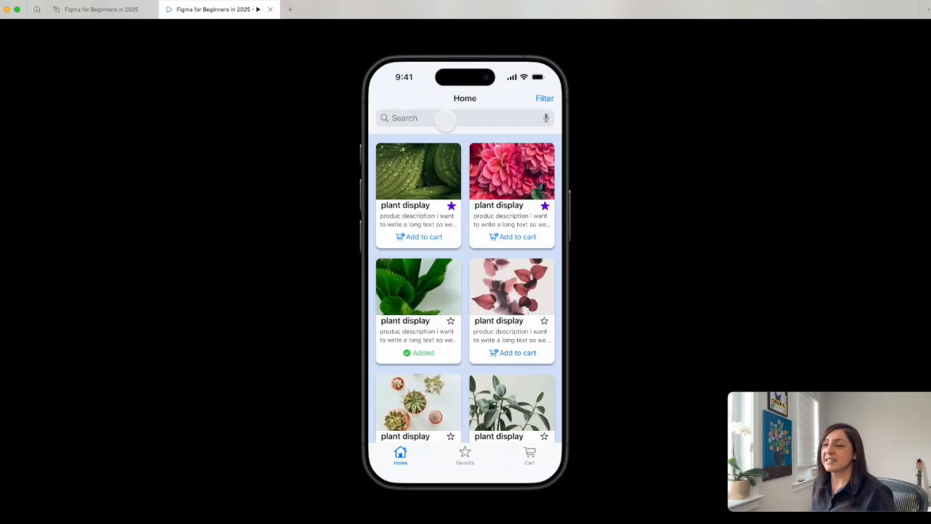
pyautogui.scroll(-3, 447, 286)
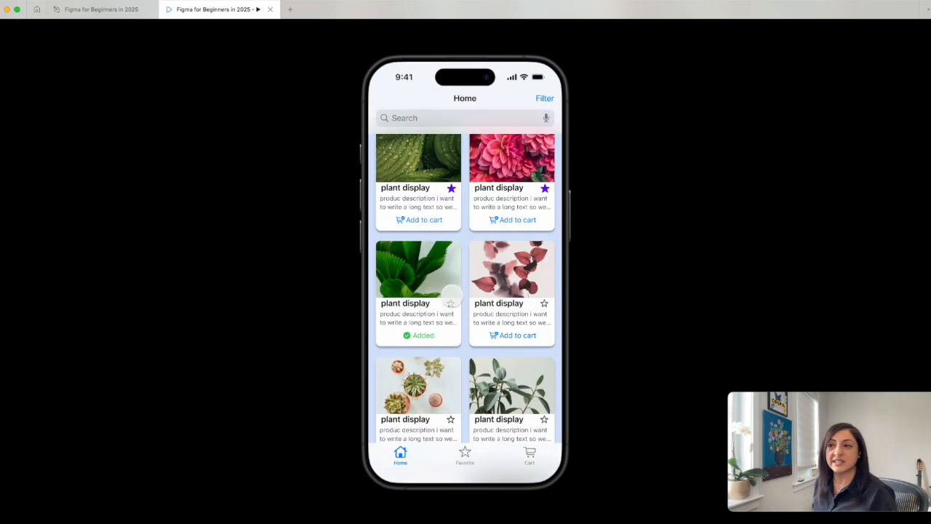
pyautogui.scroll(-5, 451, 297)
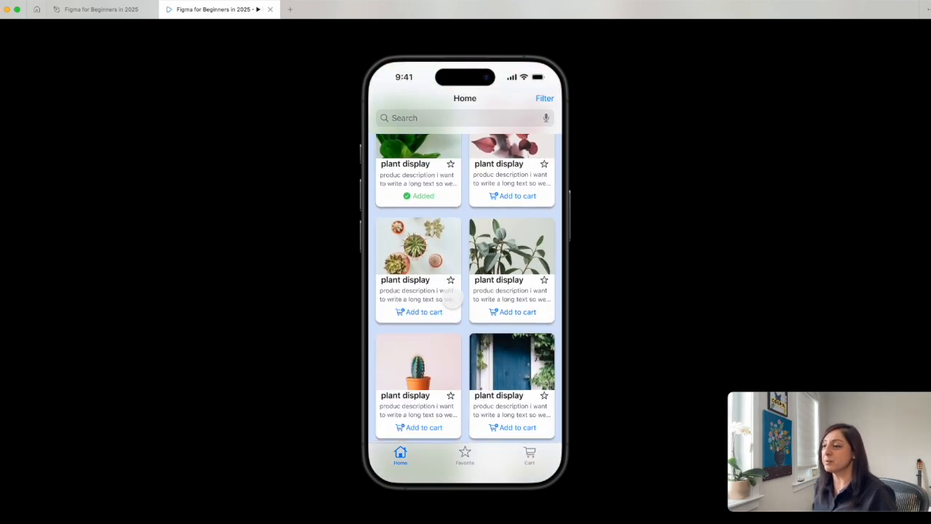
# Step: Examine the Dalia details screen, including its scrolling content frame and the row of flower images
pyautogui.hscroll(-3, 457, 327)
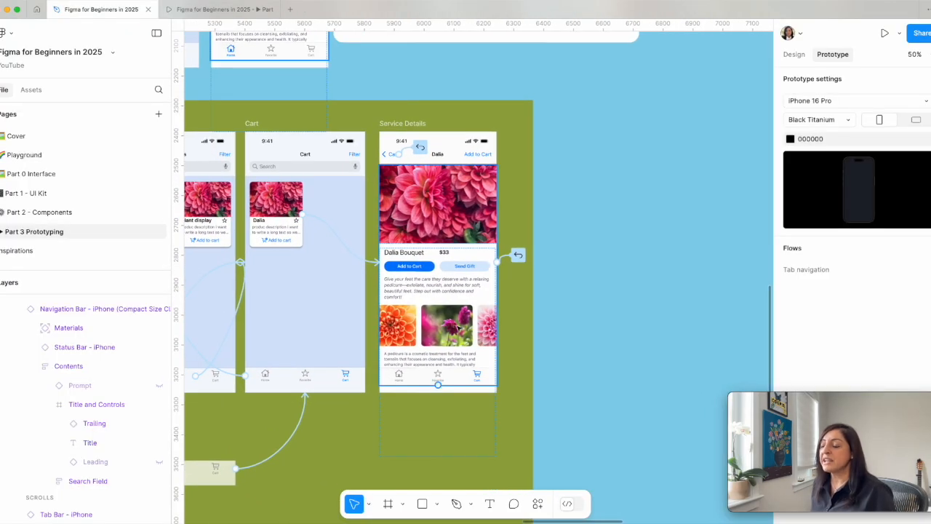
pyautogui.click(458, 329)
pyautogui.scroll(5, 458, 327)
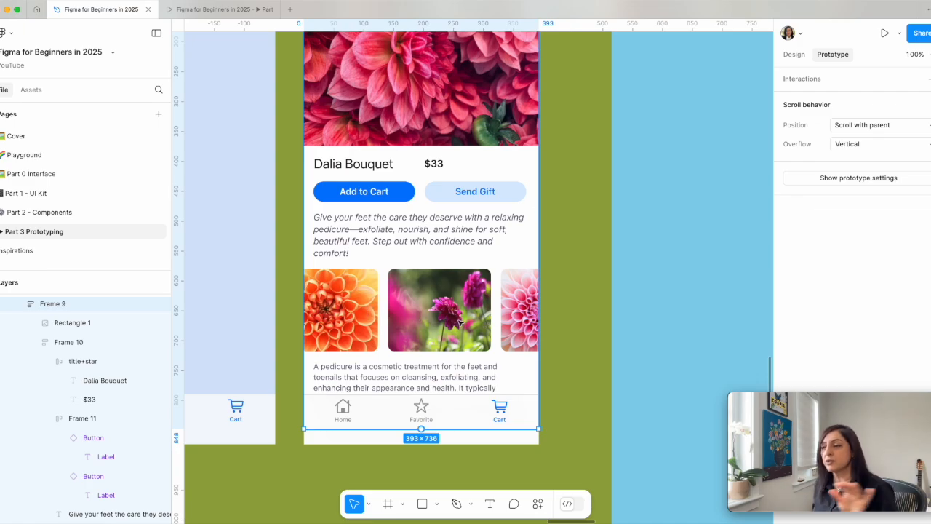
pyautogui.scroll(3, 459, 322)
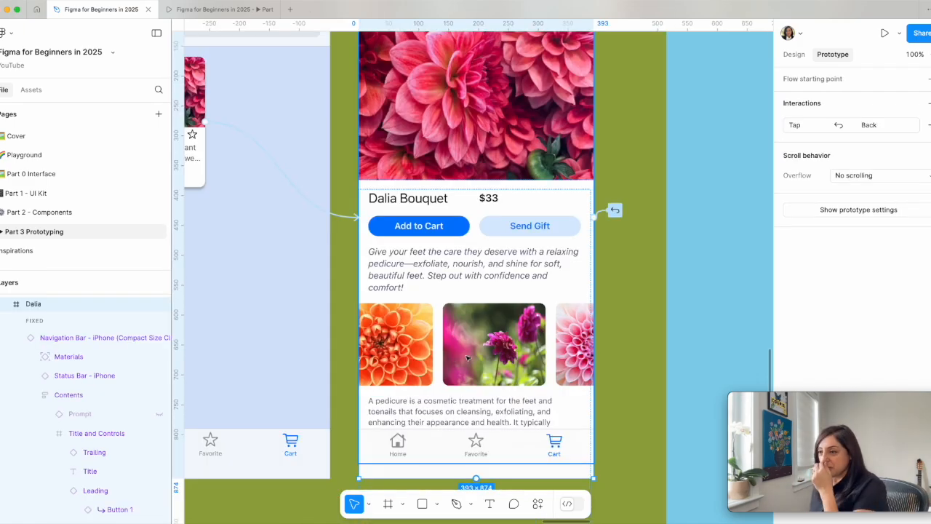
pyautogui.scroll(5, 495, 364)
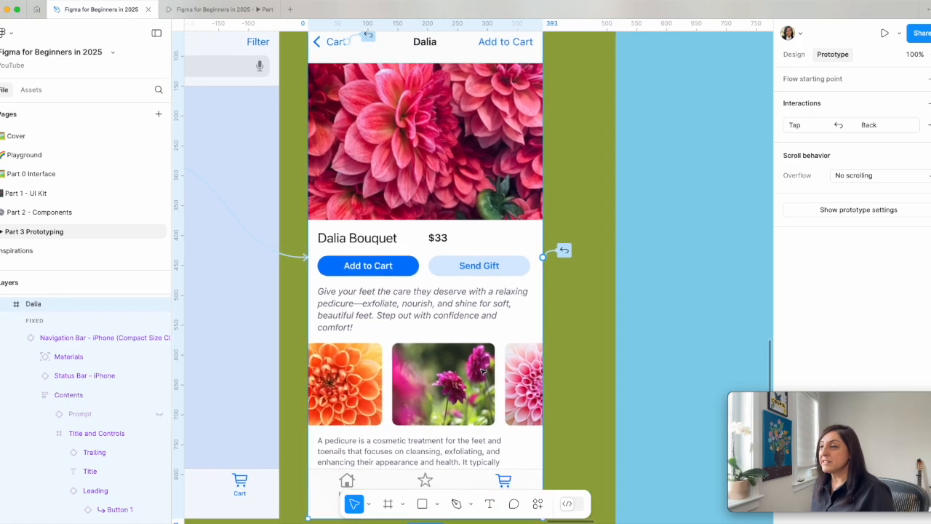
pyautogui.scroll(5, 482, 371)
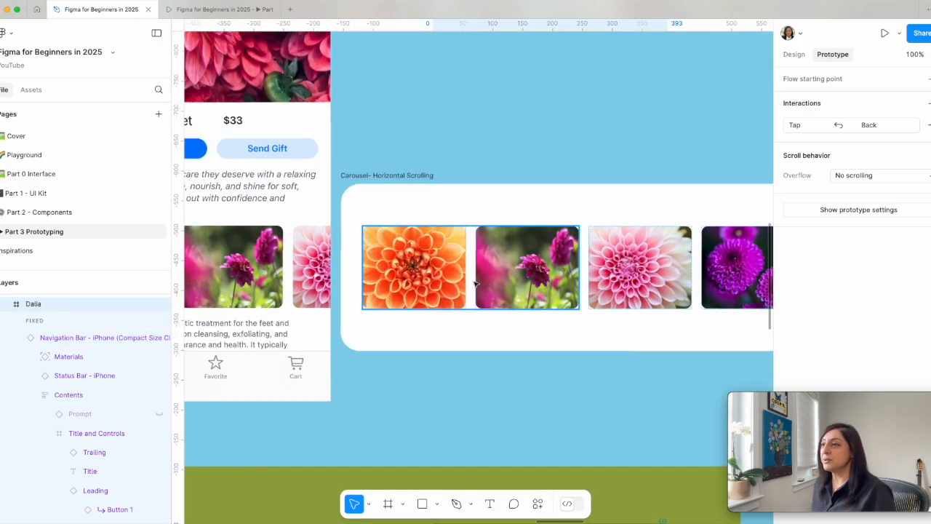
# Step: Inspect the Carousel- Horizontal Scrolling frame and the Carousel row of flower cards inside it
pyautogui.click(465, 263)
pyautogui.hscroll(3, 564, 340)
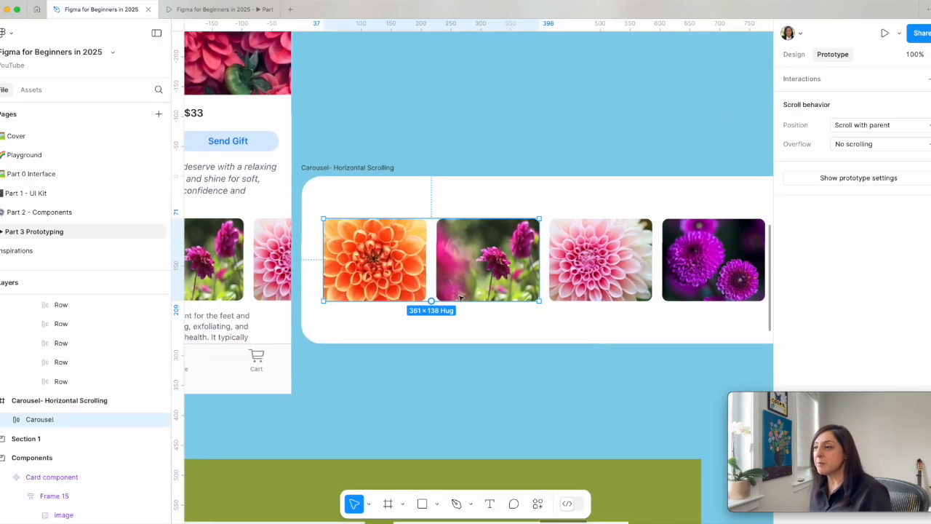
pyautogui.click(519, 320)
pyautogui.hscroll(-4, 510, 342)
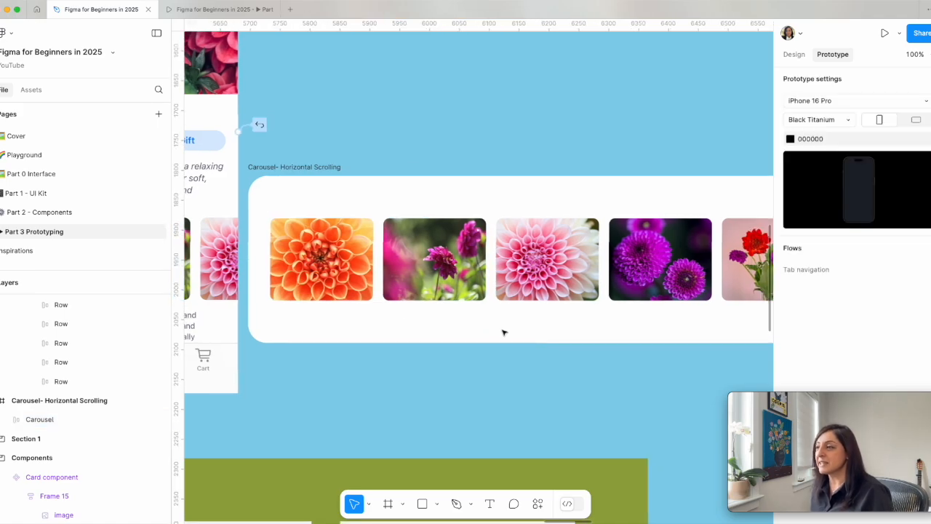
pyautogui.hscroll(-3, 512, 357)
pyautogui.hscroll(7, 526, 312)
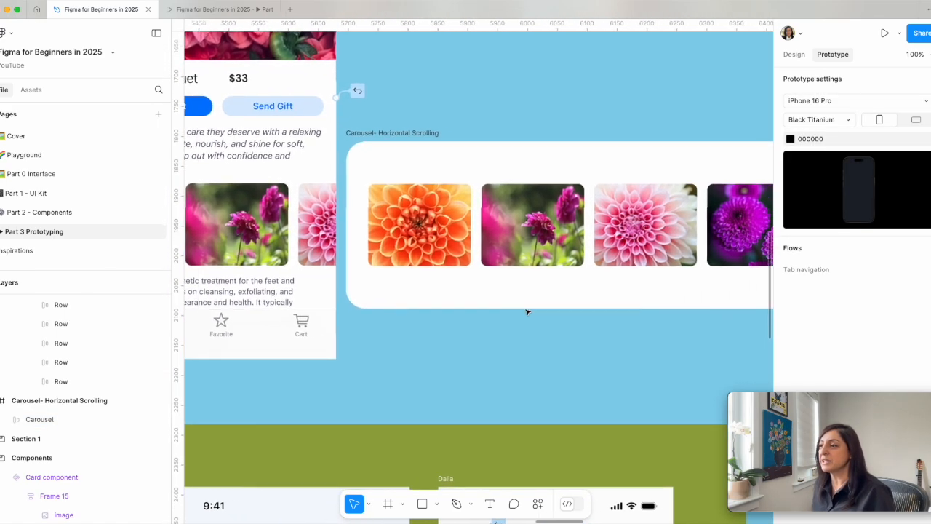
pyautogui.hscroll(-2, 322, 113)
pyautogui.click(320, 154)
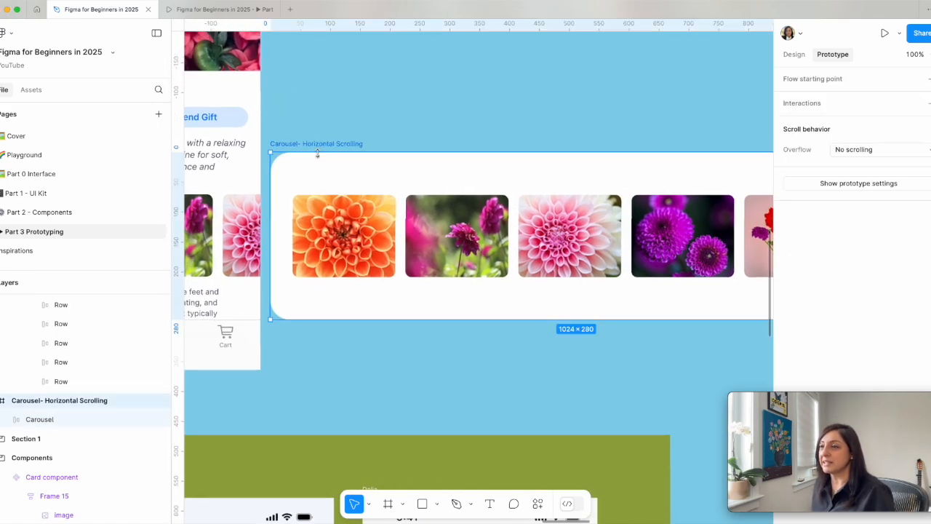
# Step: Duplicate the standalone orange flower card above the carousel row, placing the copy beside it with a gap of about 14
pyautogui.scroll(-2, 530, 312)
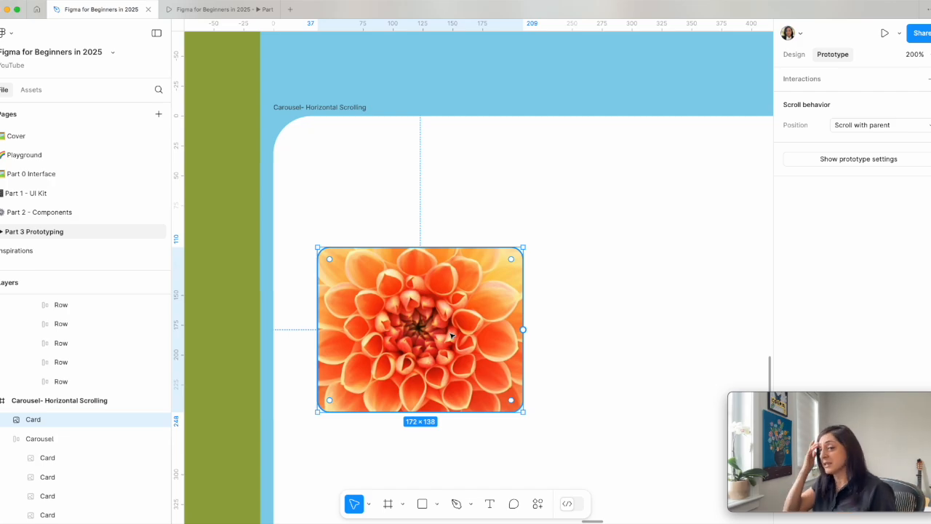
pyautogui.hscroll(3, 451, 334)
pyautogui.scroll(-2, 451, 334)
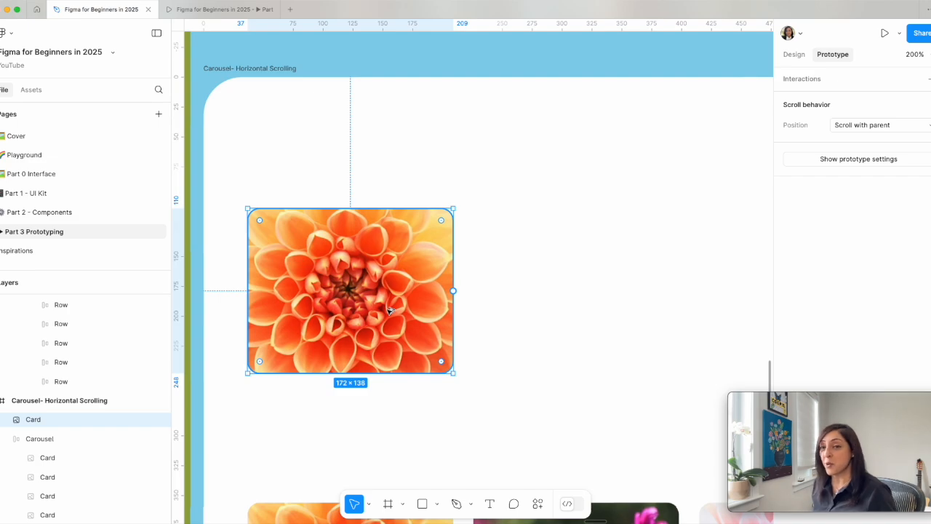
pyautogui.moveTo(389, 309); pyautogui.dragTo(611, 307)
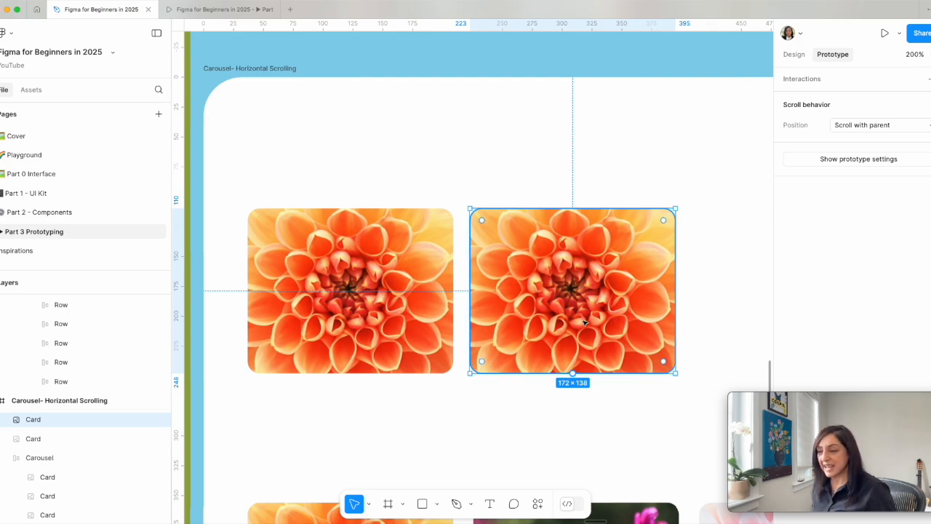
# Step: Wrap the two standalone orange flower cards above the carousel row in an auto layout frame
pyautogui.click(400, 321)
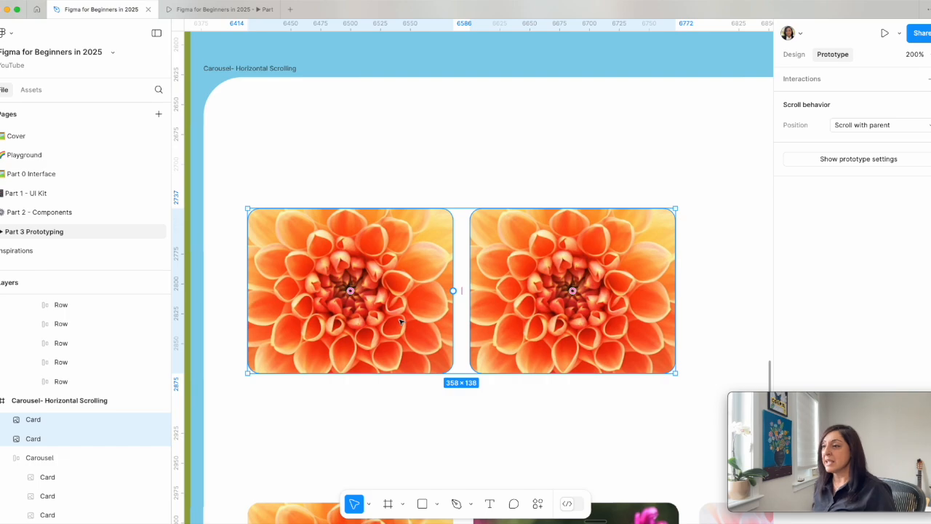
pyautogui.rightClick(400, 321)
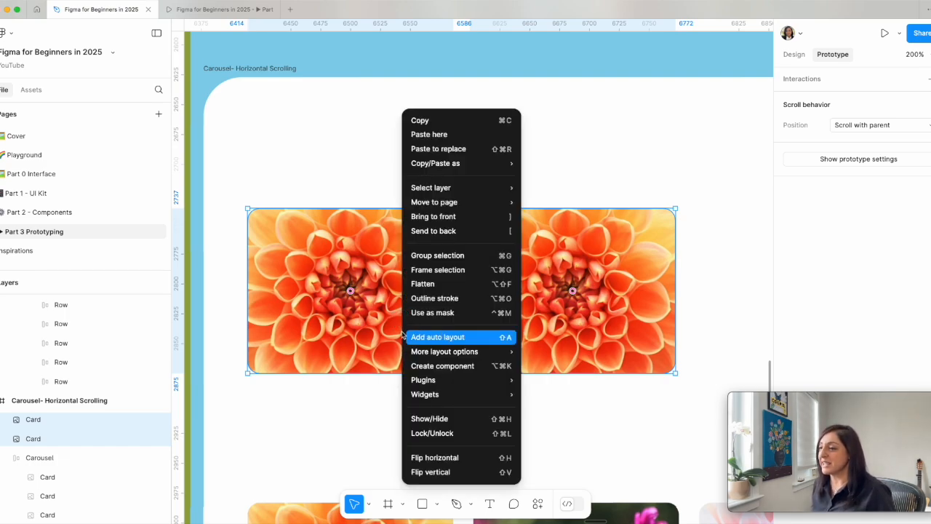
pyautogui.click(379, 342)
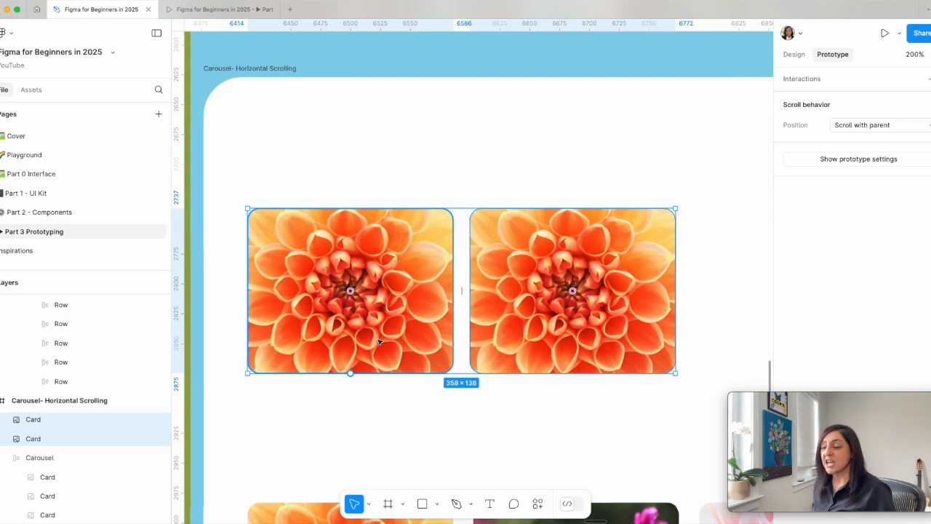
pyautogui.hotkey('shift', 'a')
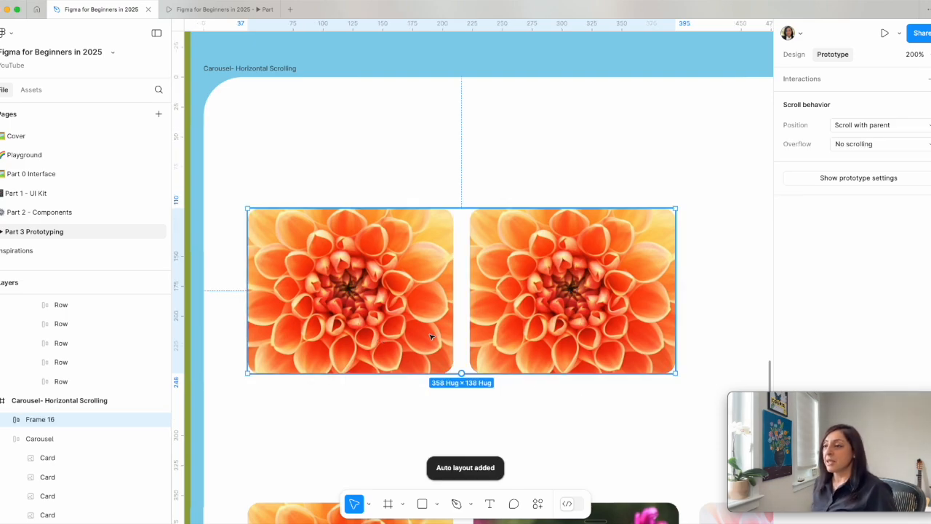
# Step: Rename the new auto layout frame holding the two orange flower cards as Carousel
pyautogui.click(431, 336)
pyautogui.click(413, 177)
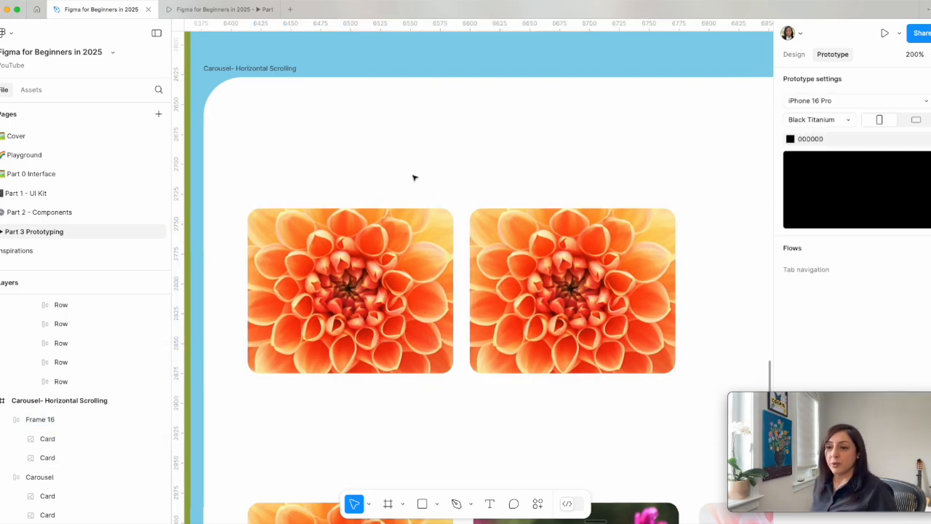
pyautogui.click(53, 420)
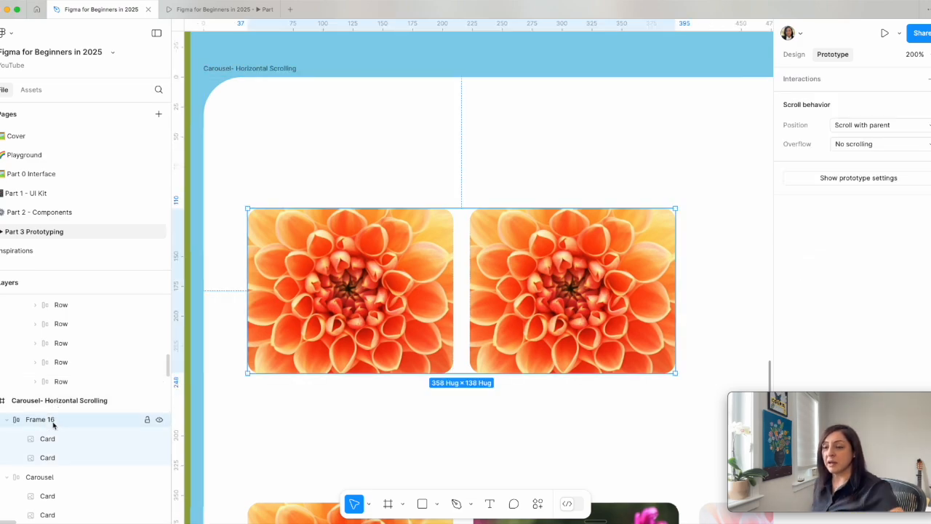
pyautogui.doubleClick(40, 420)
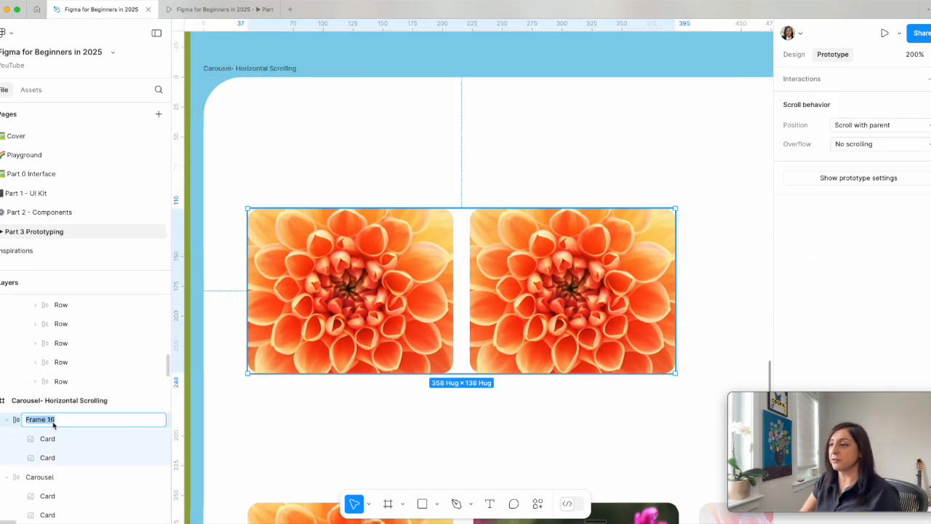
pyautogui.write('C')
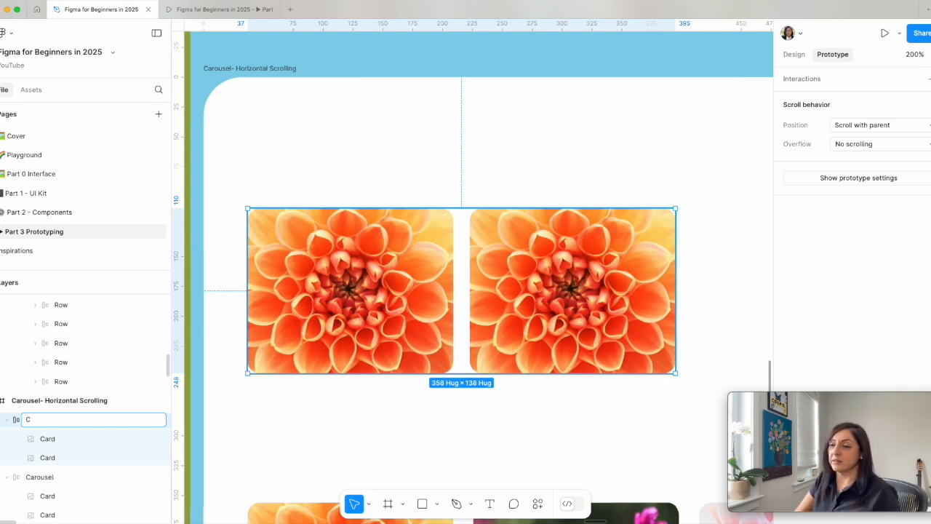
pyautogui.write('arousel')
pyautogui.press('Return')
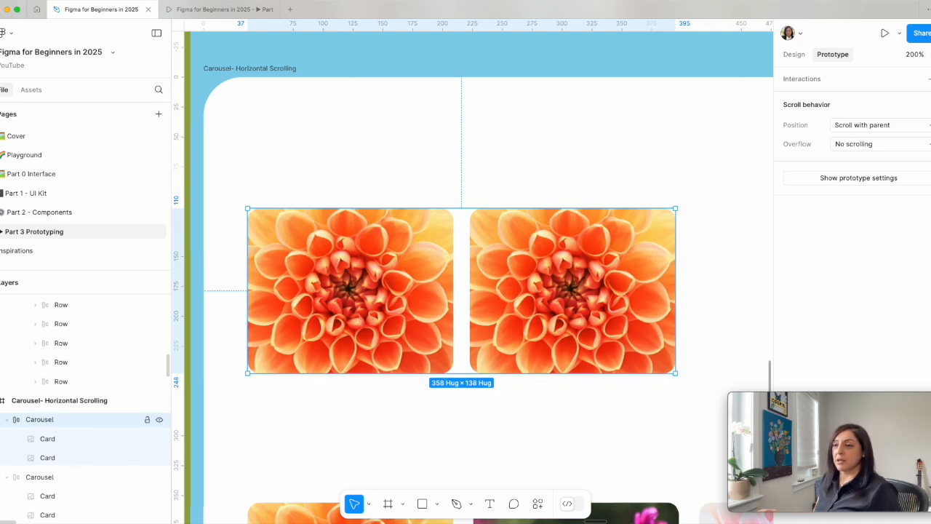
# Step: Duplicate the orange flower card inside the new Carousel frame until the row holds five cards
pyautogui.click(501, 315)
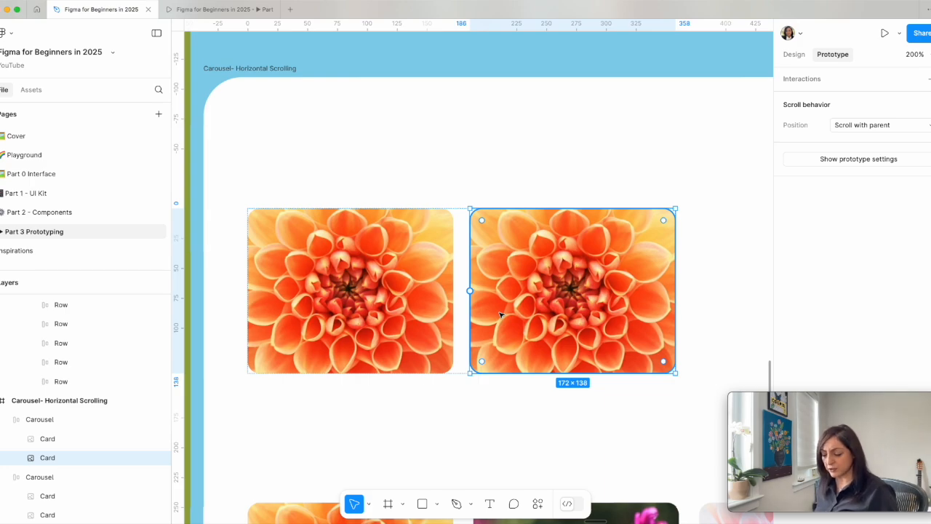
pyautogui.hotkey('ctrl', 'd')
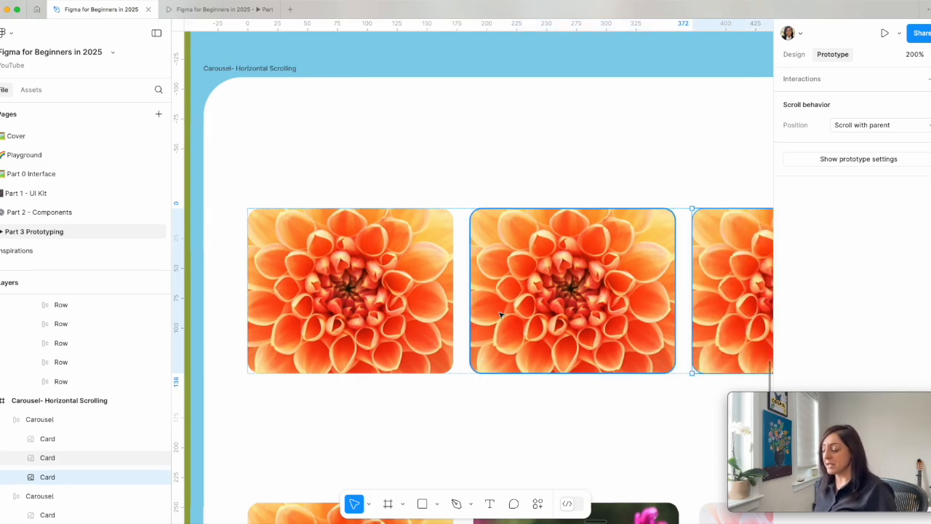
pyautogui.press('super+minus')
pyautogui.hscroll(2, 501, 315)
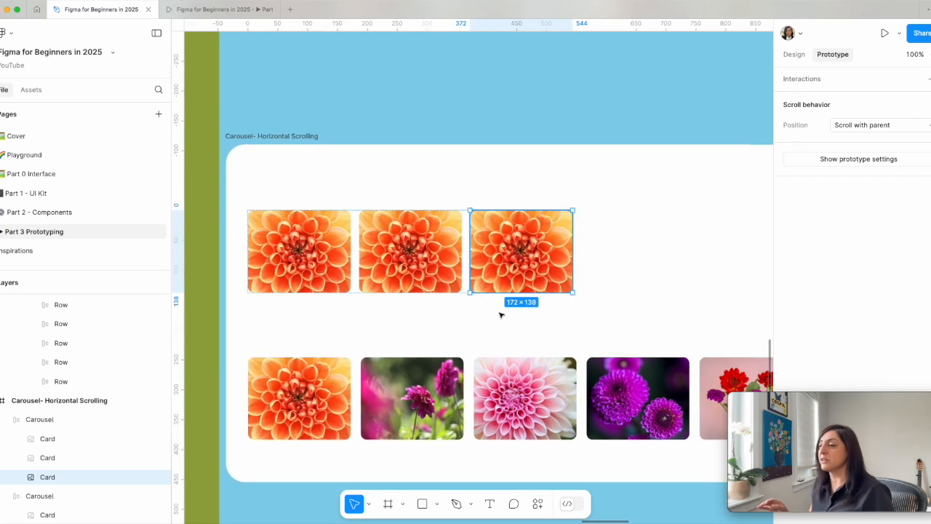
pyautogui.hscroll(3, 500, 315)
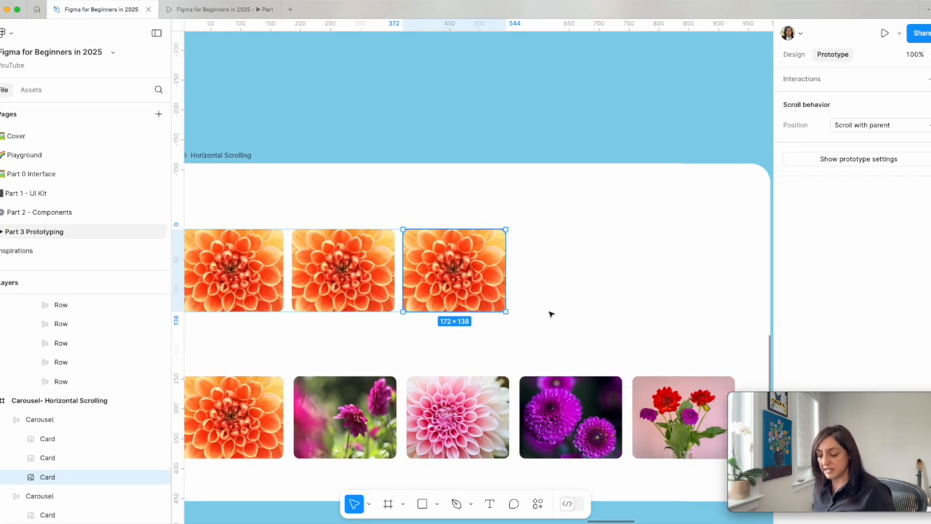
pyautogui.press('super+d')
pyautogui.press('super+d')
pyautogui.hscroll(-3, 546, 314)
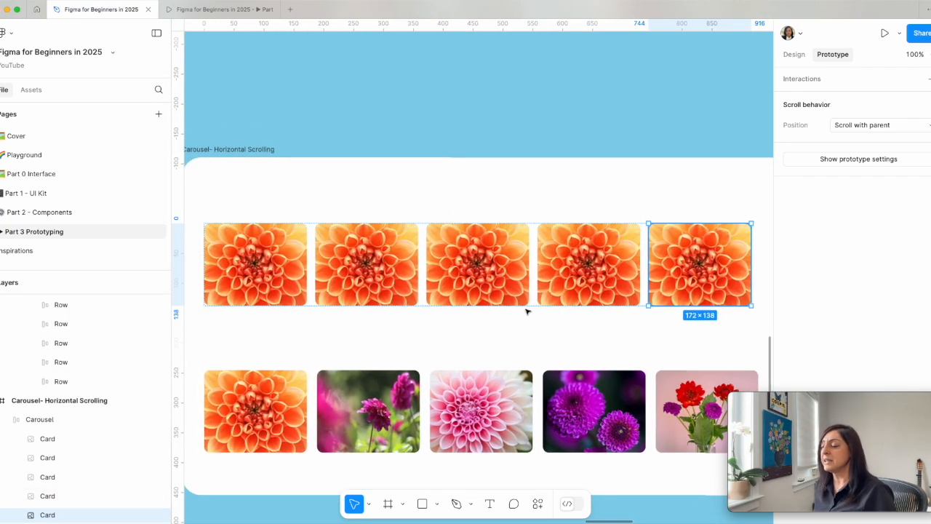
# Step: Search Unsplash for "dalia" and fill the second card of the new Carousel with the pink-and-white dahlia photo
pyautogui.click(380, 255)
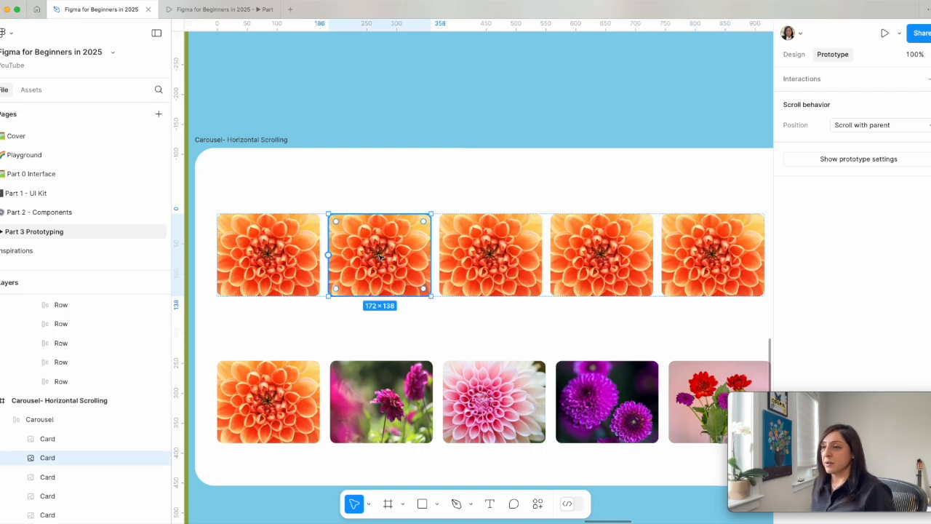
pyautogui.click(538, 504)
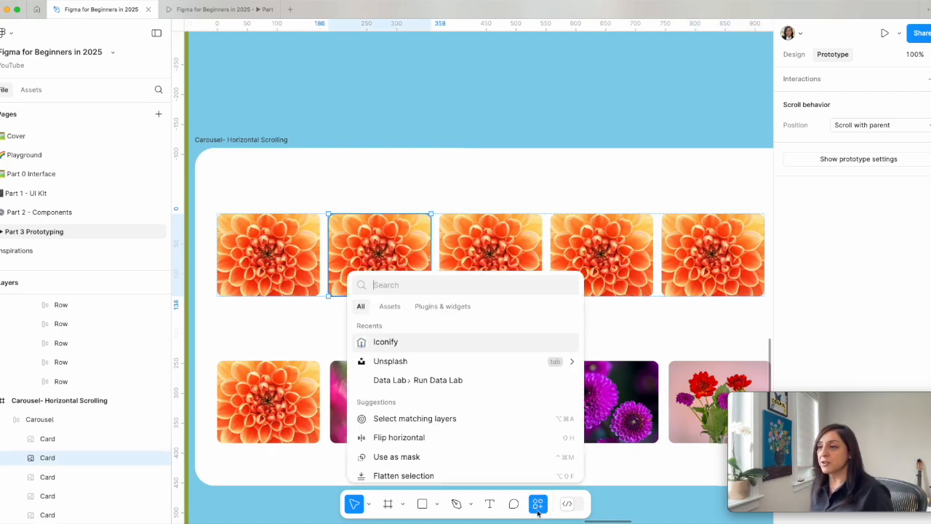
pyautogui.click(400, 368)
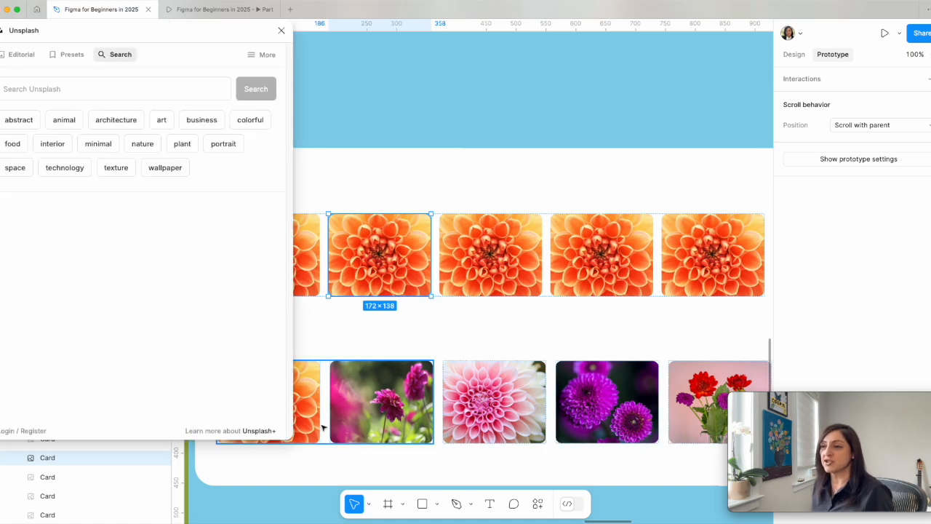
pyautogui.click(155, 88)
pyautogui.write('dal')
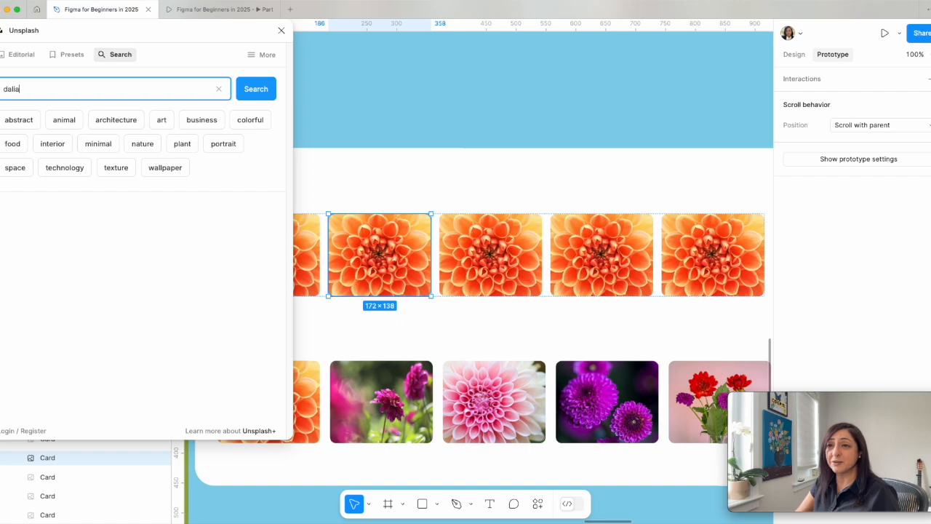
pyautogui.write('ia')
pyautogui.press('Return')
pyautogui.click(202, 212)
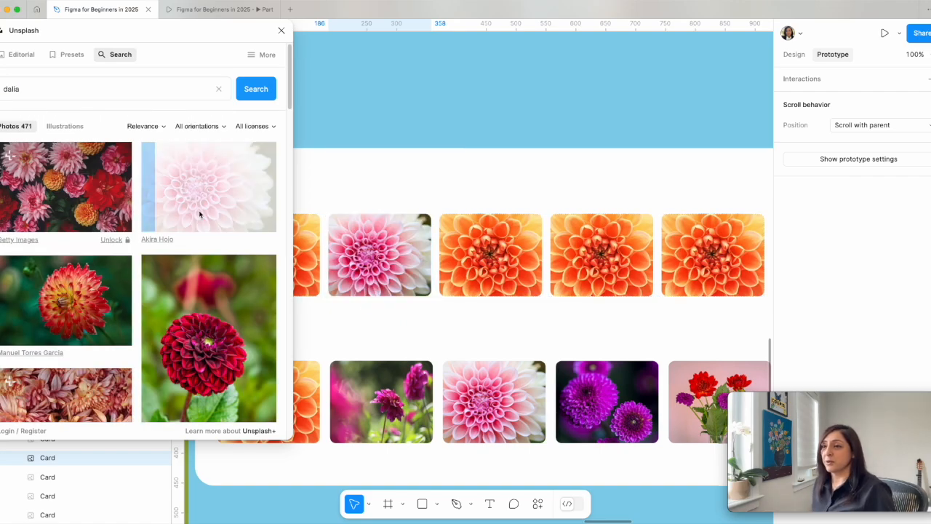
# Step: Fill the third card with the mixed dahlias photo and the fourth with the red-orange dahlia, and browse photos for the fifth card
pyautogui.click(521, 258)
pyautogui.click(66, 187)
pyautogui.click(601, 255)
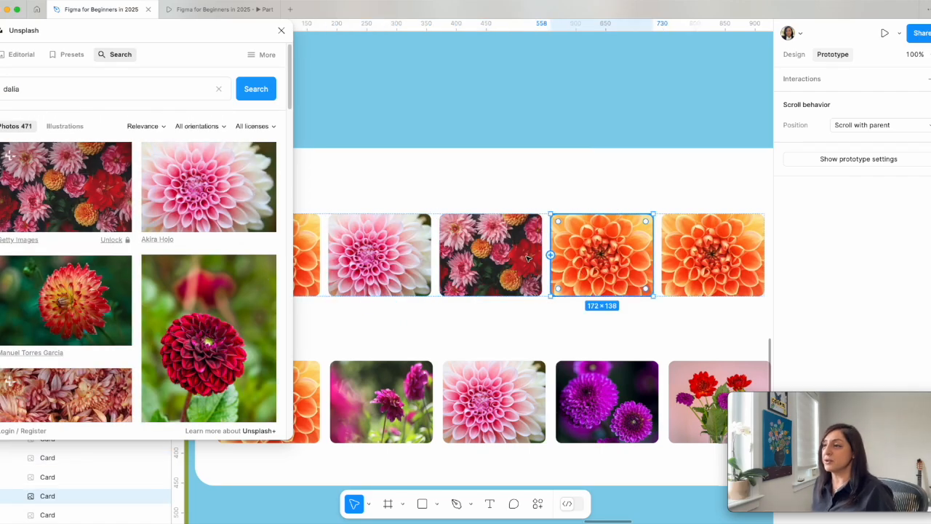
pyautogui.click(65, 300)
pyautogui.click(713, 255)
pyautogui.scroll(-1, 145, 291)
pyautogui.scroll(-3, 492, 296)
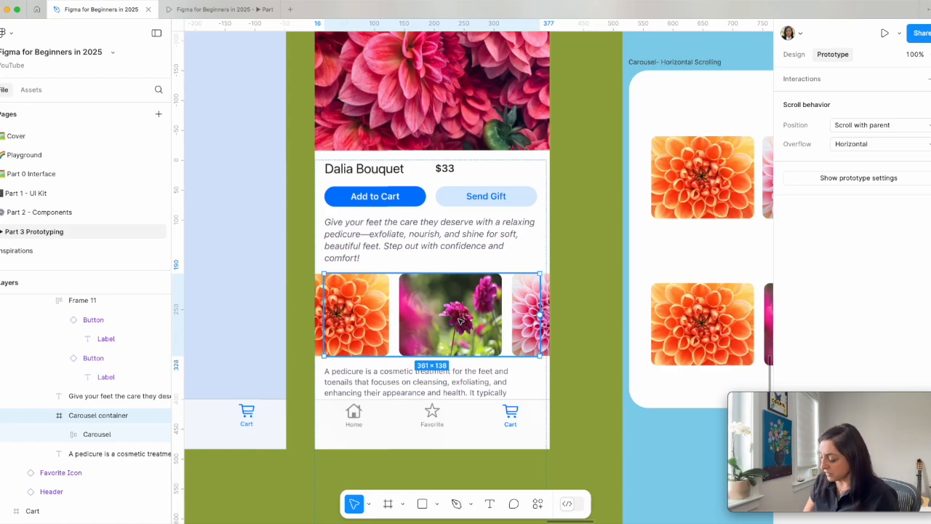
# Step: Delete the existing Carousel container from the Dalia screen, and select the italic description above its place
pyautogui.press('Delete')
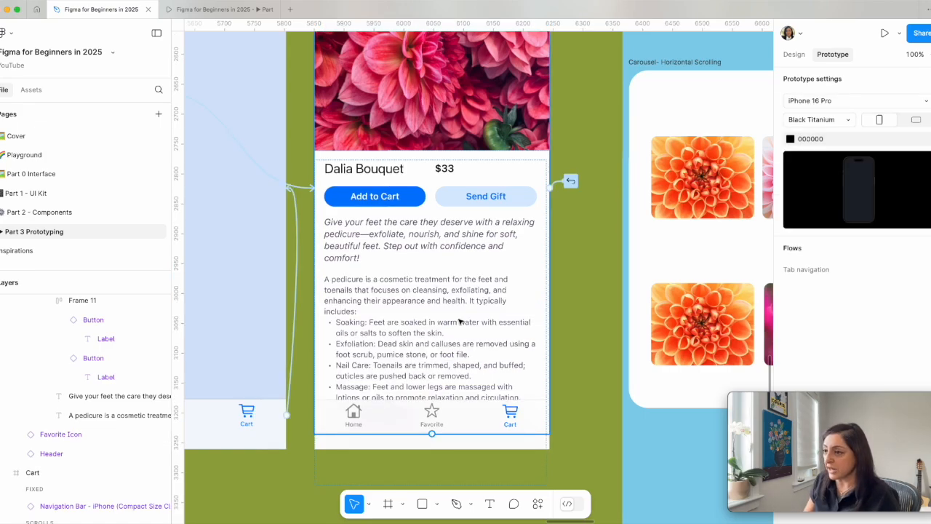
pyautogui.click(374, 246)
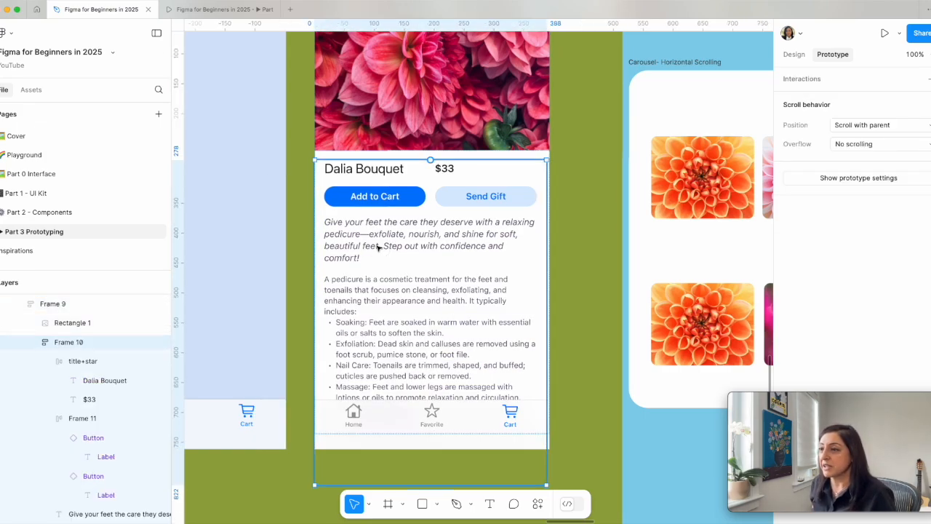
pyautogui.doubleClick(377, 247)
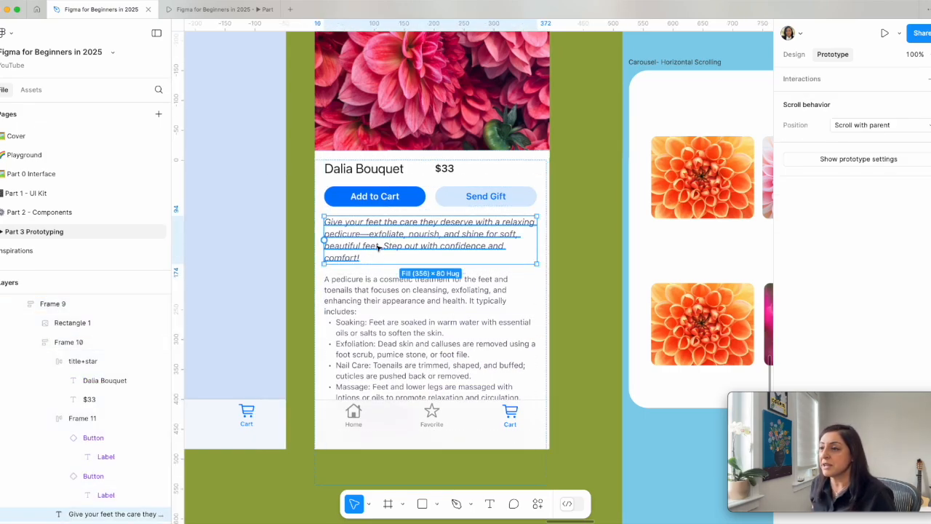
# Step: Paste a copy of the new five-card Carousel into the Dalia screen's content frame, directly below the italic description
pyautogui.click(737, 164)
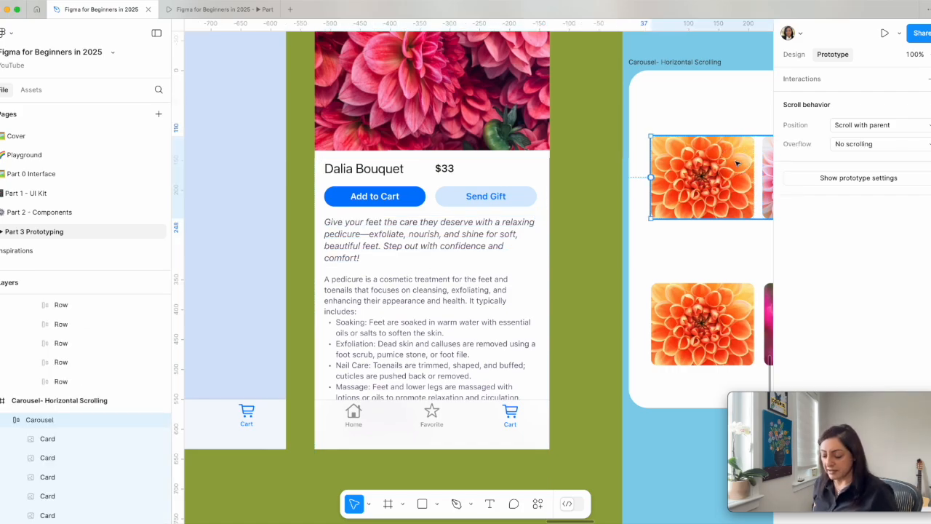
pyautogui.moveTo(737, 164); pyautogui.dragTo(405, 285)
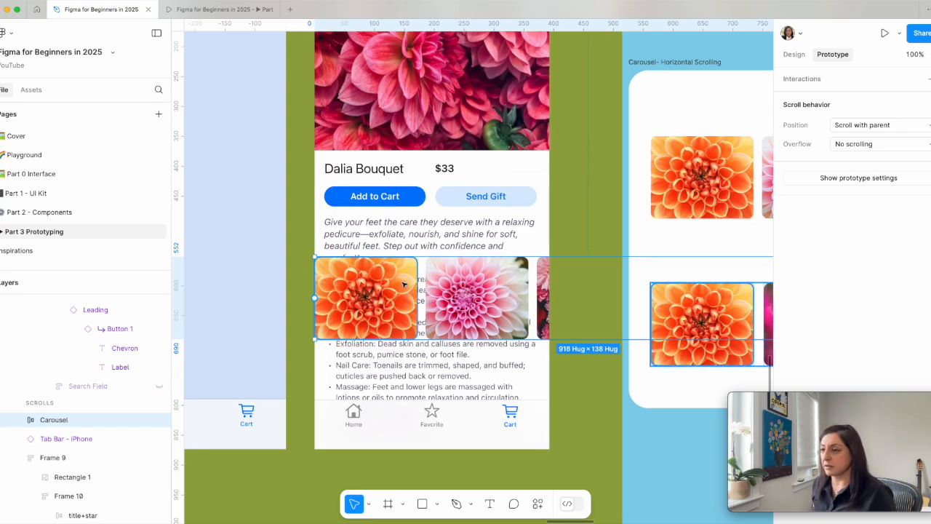
pyautogui.press('super+z')
pyautogui.click(424, 246)
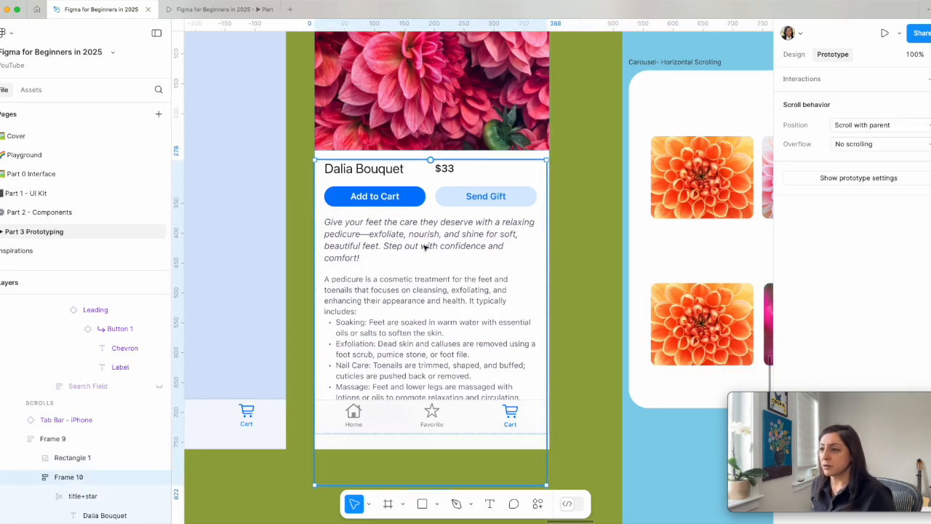
pyautogui.click(793, 56)
pyautogui.click(407, 247)
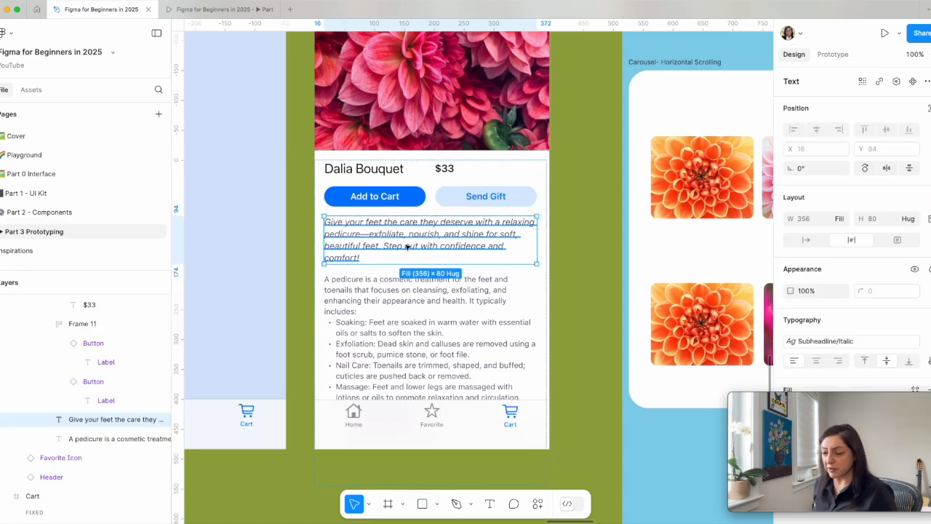
pyautogui.press('super+v')
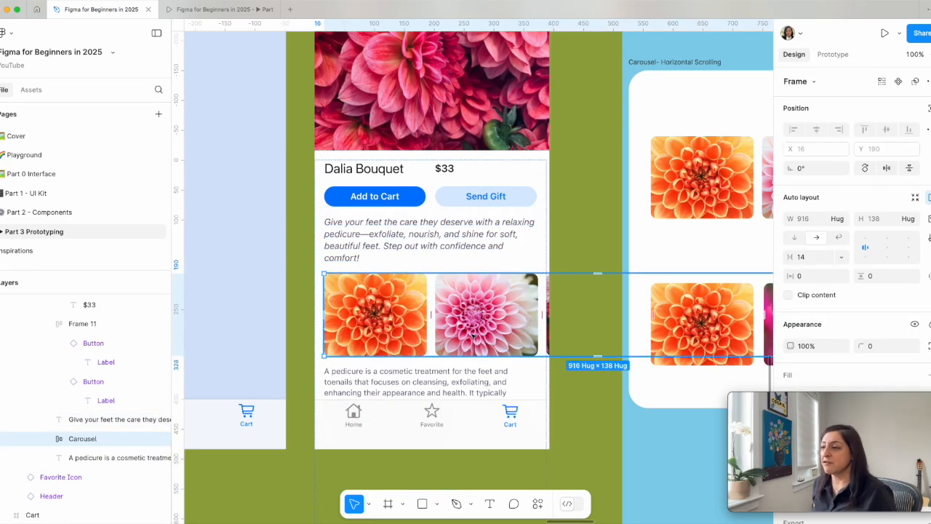
# Step: Wrap the pasted Carousel on the Dalia screen in a regular frame using Frame selection
pyautogui.hscroll(1, 428, 327)
pyautogui.doubleClick(426, 324)
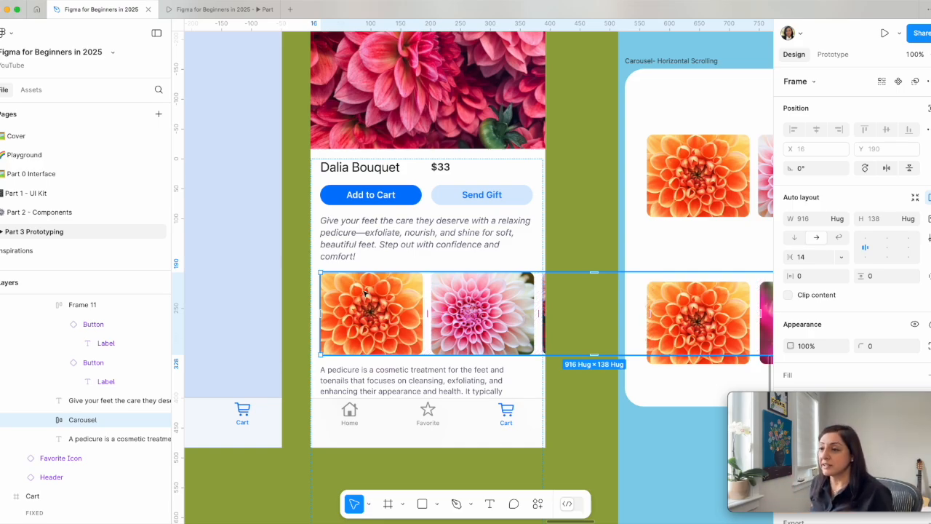
pyautogui.press('super+equal')
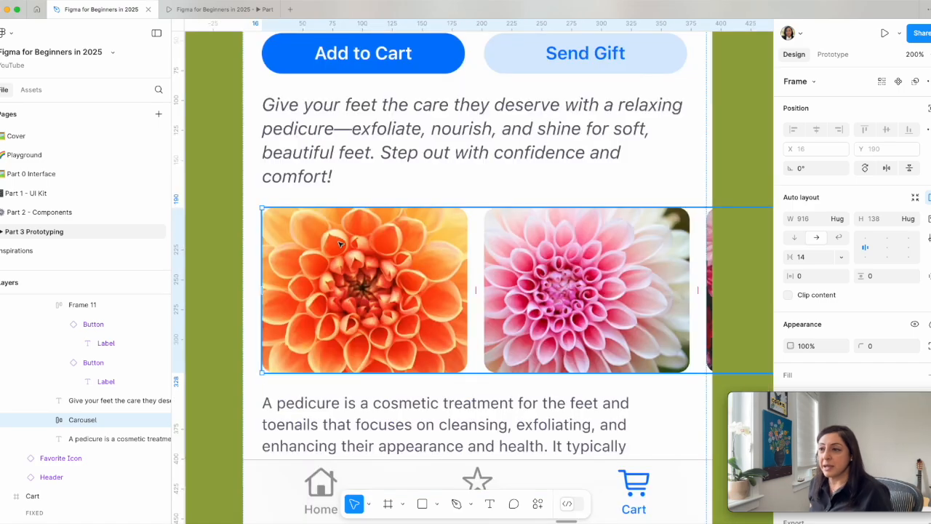
pyautogui.rightClick(332, 250)
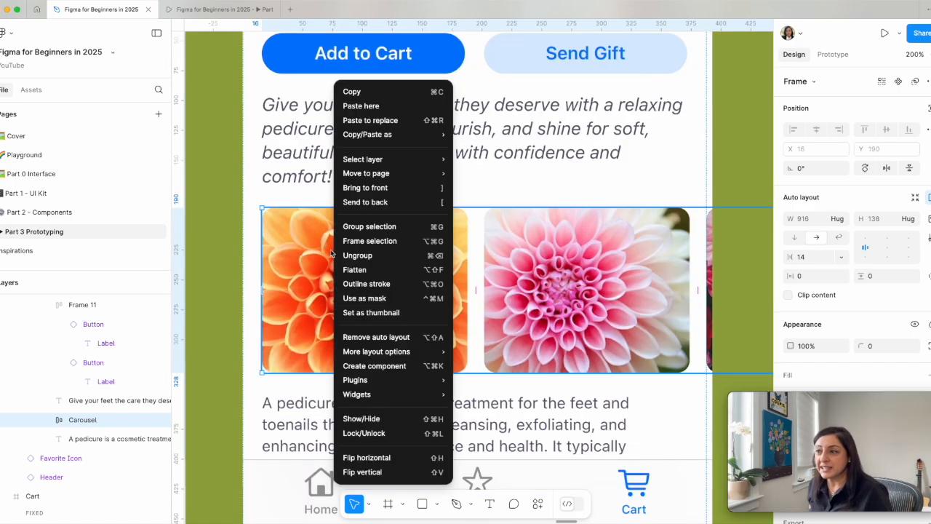
pyautogui.click(370, 241)
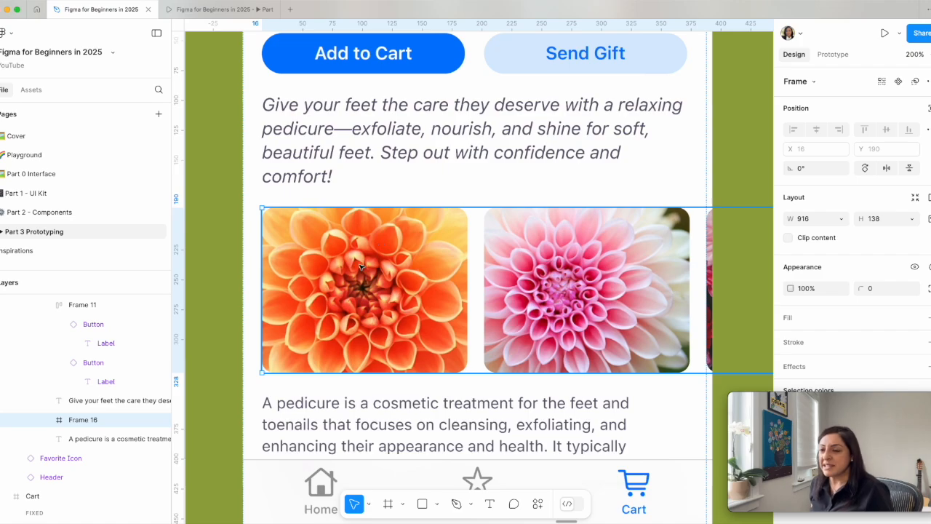
# Step: Rename the frame wrapped around the Carousel as Carousel container
pyautogui.scroll(-1, 91, 423)
pyautogui.scroll(-2, 90, 424)
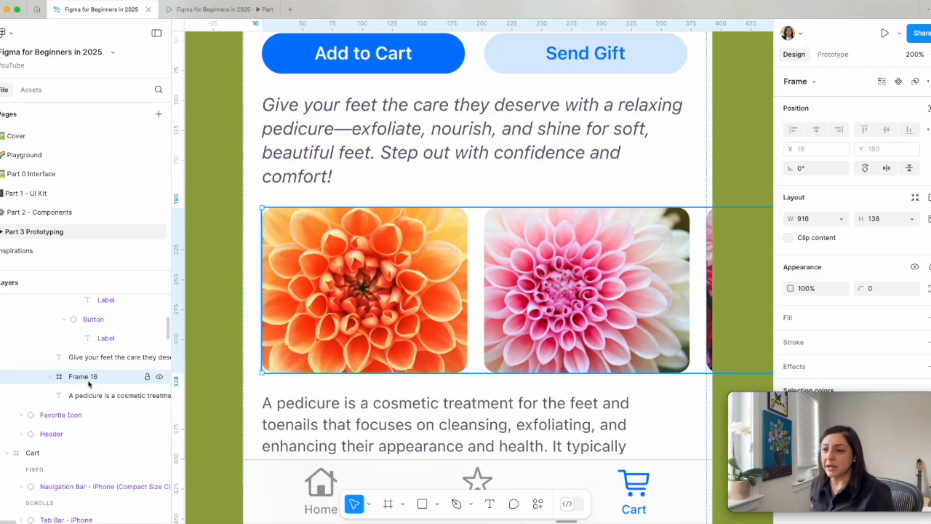
pyautogui.doubleClick(87, 376)
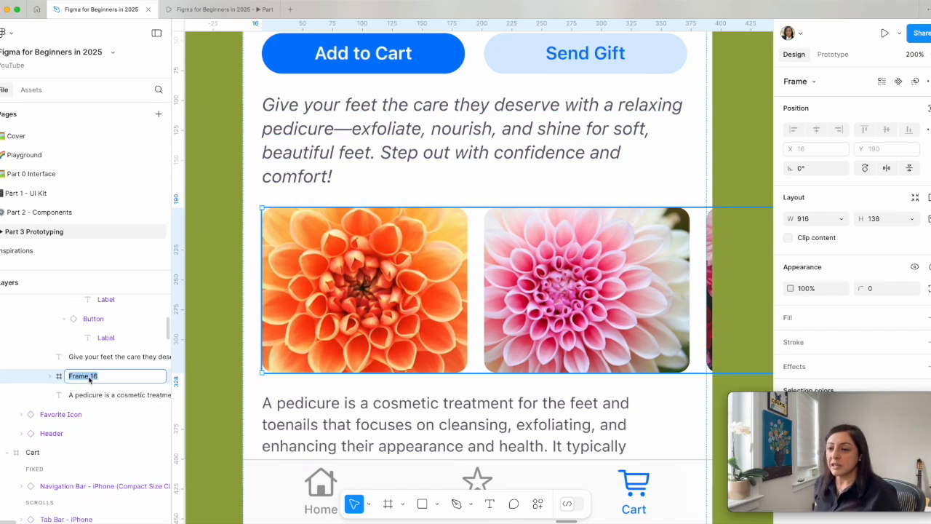
pyautogui.write('CArousel con')
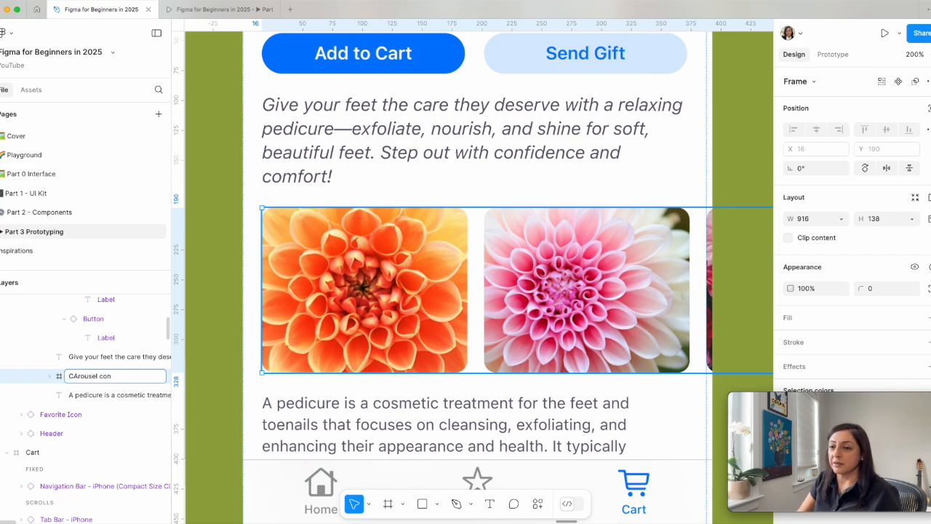
pyautogui.write('tainer')
pyautogui.click(35, 362)
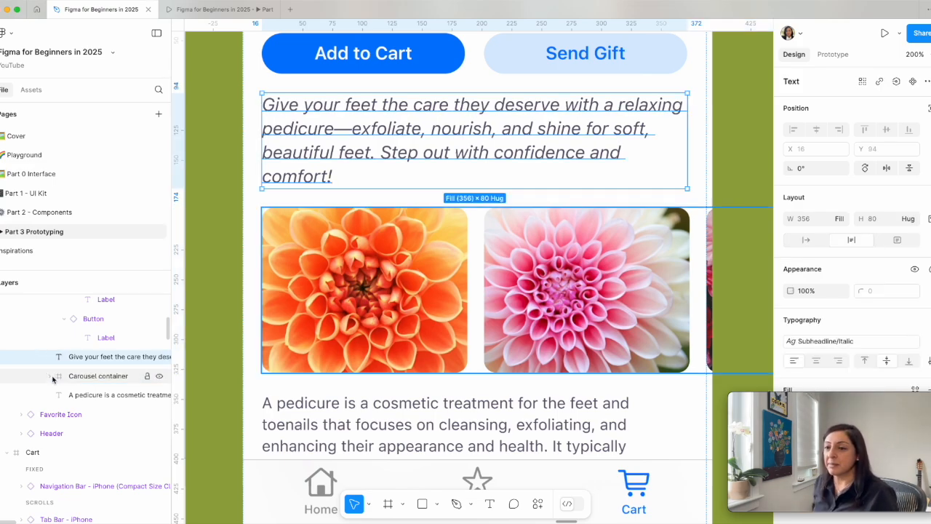
# Step: Narrow the Carousel container on the Dalia screen to 358 px wide, keeping its height of 138 px
pyautogui.click(51, 377)
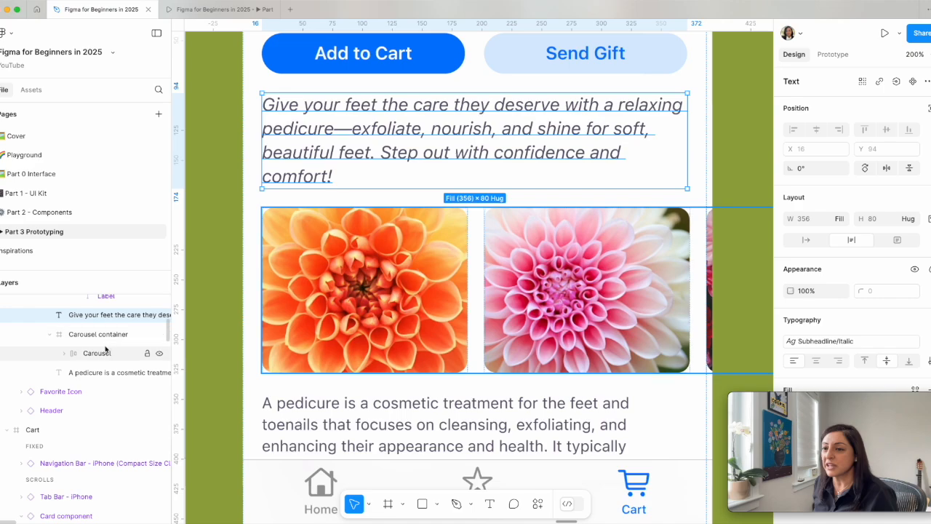
pyautogui.click(106, 339)
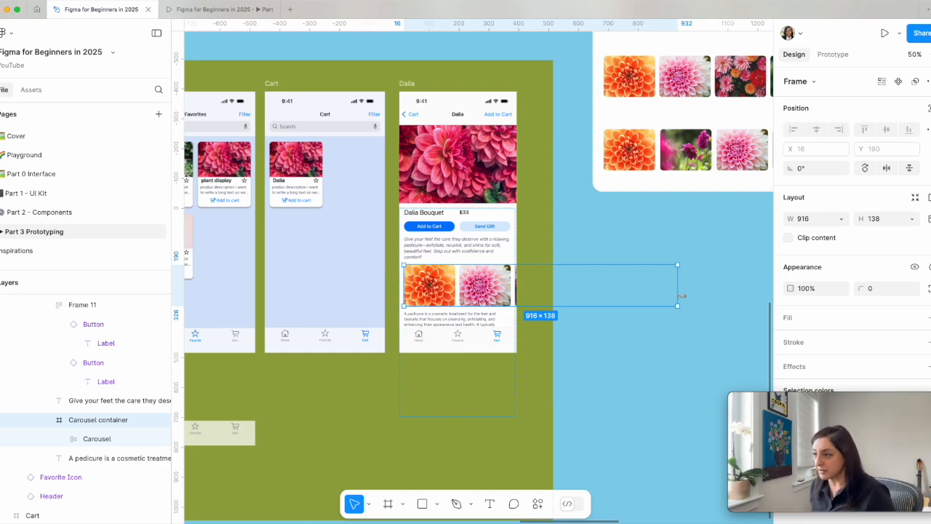
pyautogui.moveTo(681, 296); pyautogui.dragTo(512, 300)
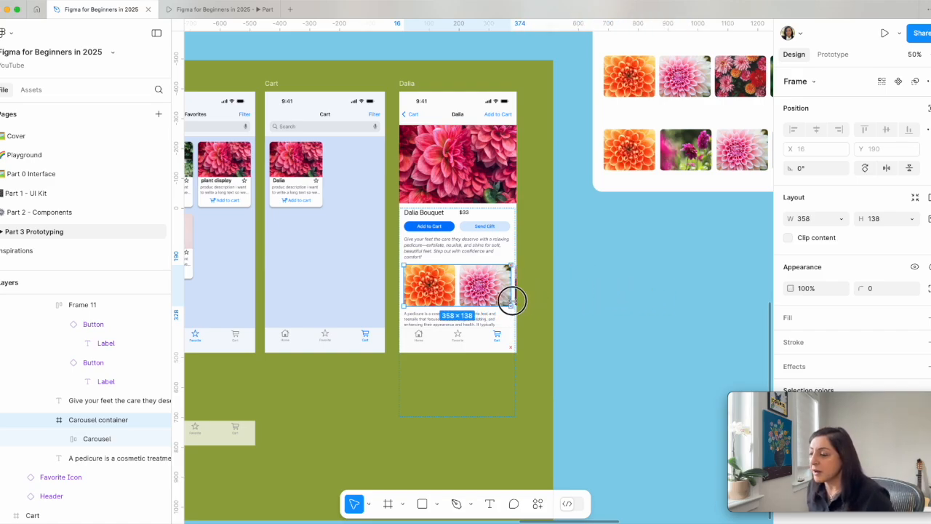
pyautogui.press('super+plus')
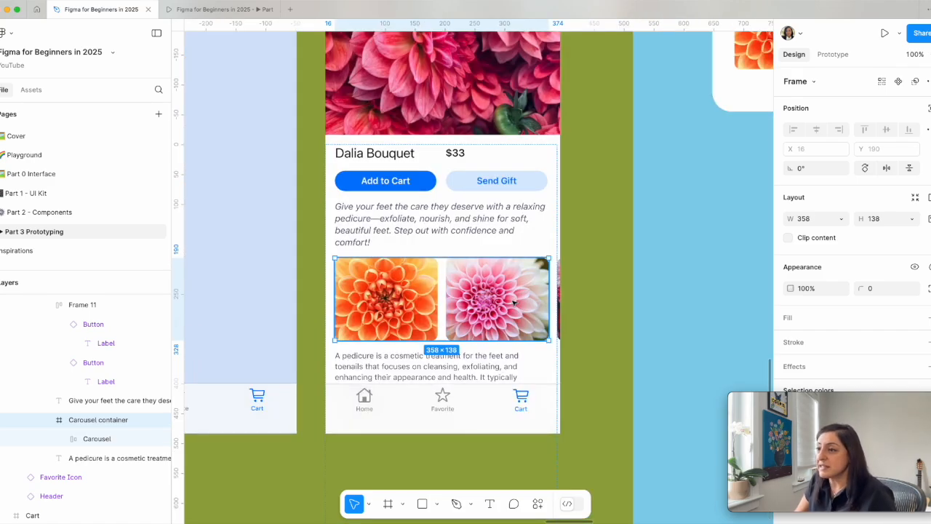
pyautogui.hscroll(-2, 514, 303)
pyautogui.scroll(-1, 515, 303)
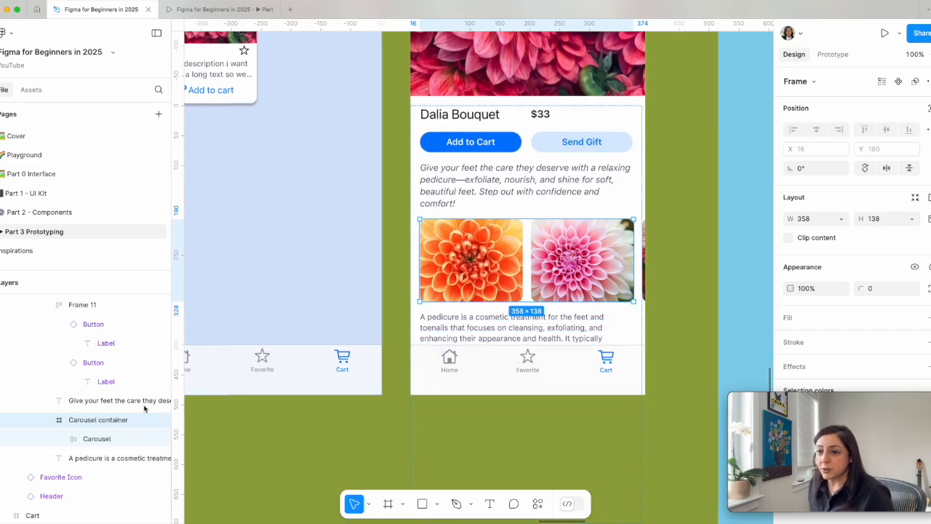
# Step: Set the Carousel container's prototype overflow scroll behaviour to Horizontal
pyautogui.click(97, 440)
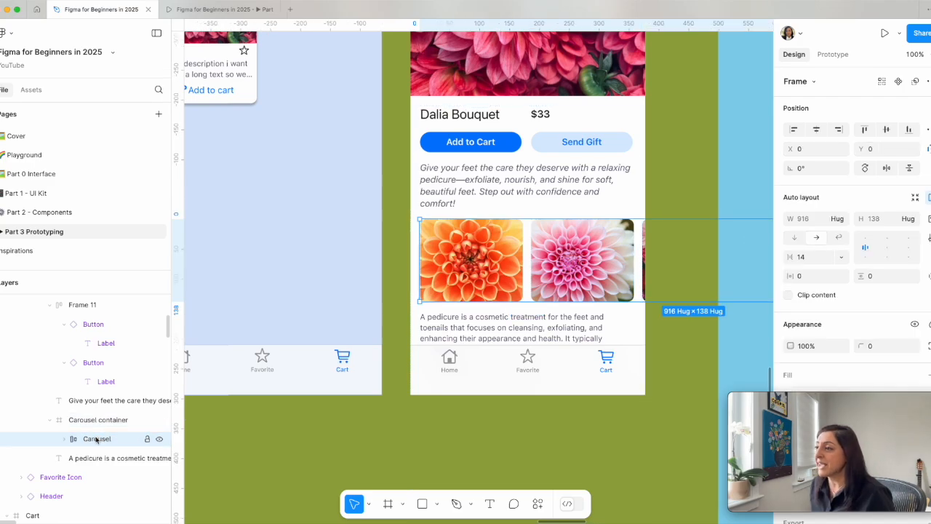
pyautogui.hscroll(4, 636, 295)
pyautogui.hscroll(-4, 624, 296)
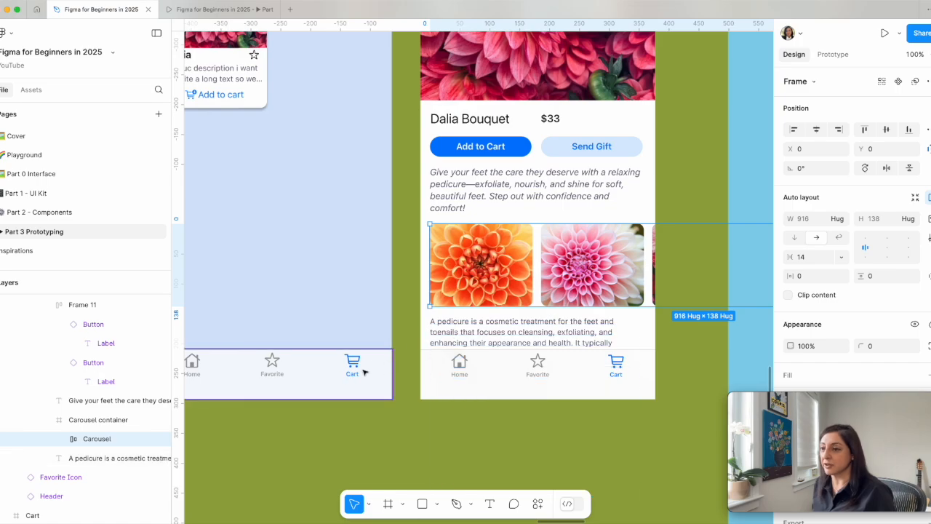
pyautogui.click(98, 420)
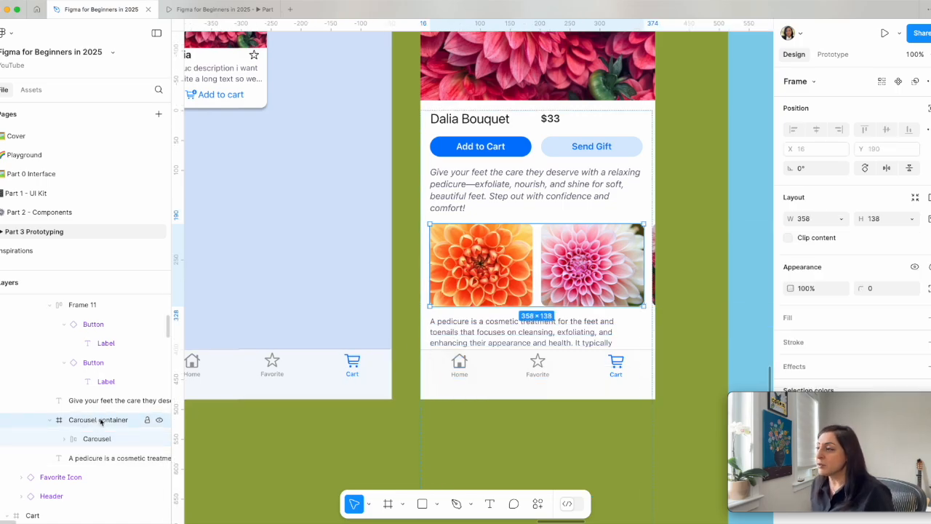
pyautogui.hscroll(2, 509, 364)
pyautogui.scroll(1, 509, 364)
pyautogui.click(832, 55)
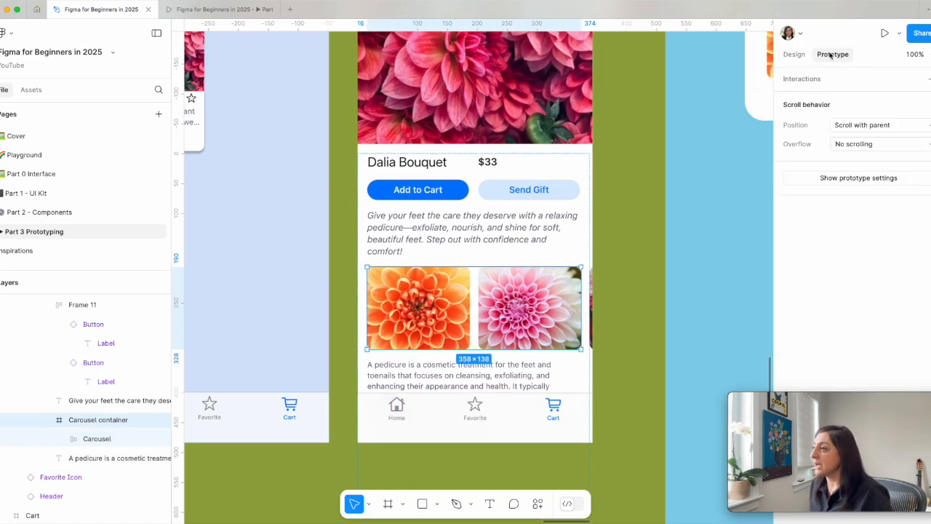
pyautogui.click(849, 144)
pyautogui.click(851, 158)
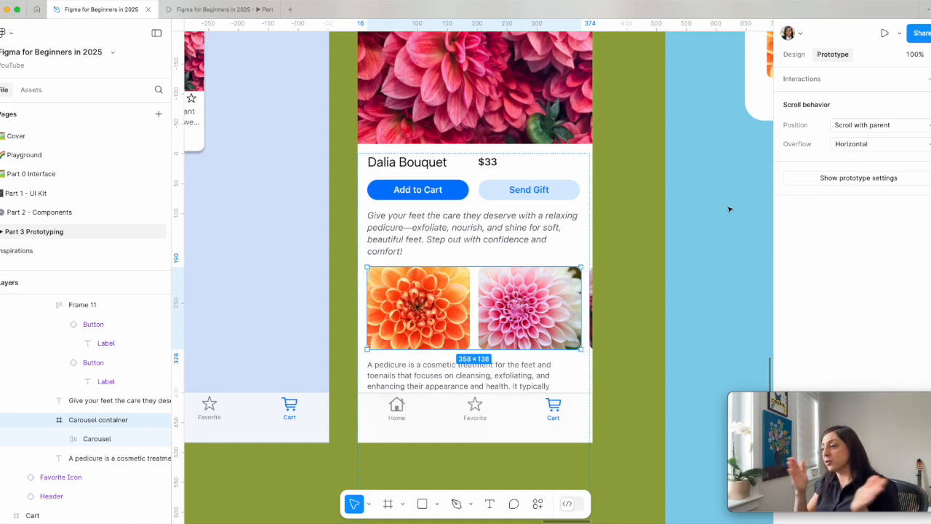
# Step: Test the Dalia screen's carousel in the prototype preview by swiping it sideways and back to the first card
pyautogui.click(215, 10)
pyautogui.hscroll(5, 512, 379)
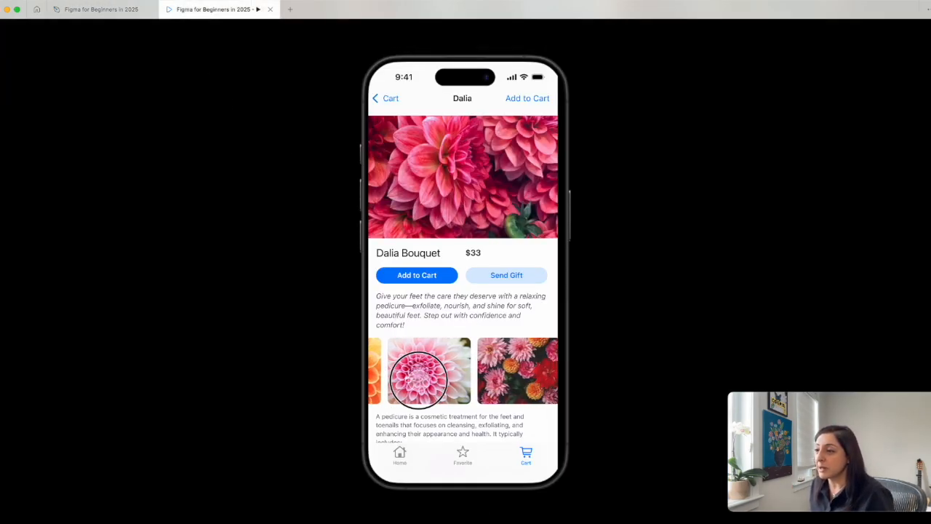
pyautogui.moveTo(513, 378); pyautogui.dragTo(431, 384)
pyautogui.moveTo(524, 382)
pyautogui.mouseDown()
pyautogui.moveTo(451, 379)
pyautogui.moveTo(538, 385)
pyautogui.mouseUp()
pyautogui.moveTo(445, 386); pyautogui.dragTo(524, 383)
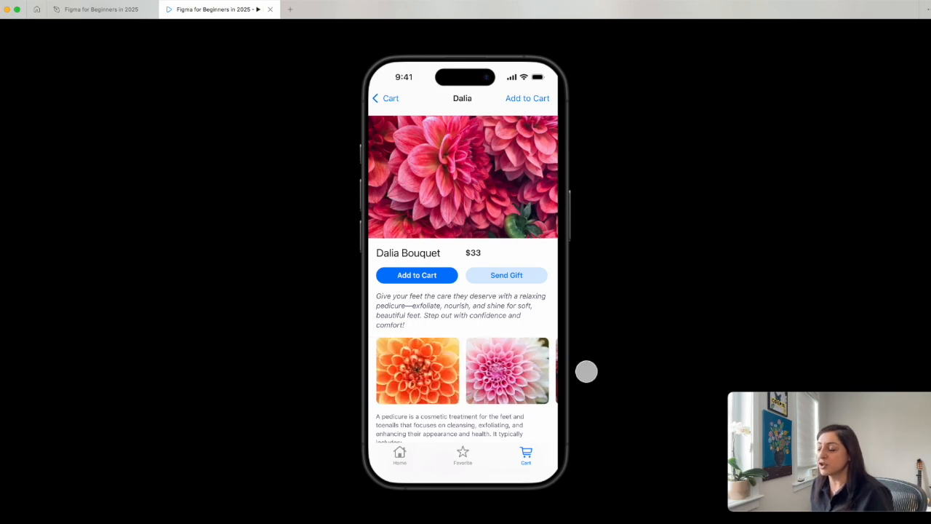
# Step: Return to the design file and compare the extents and scroll behaviour of the Carousel and its Carousel container
pyautogui.click(98, 8)
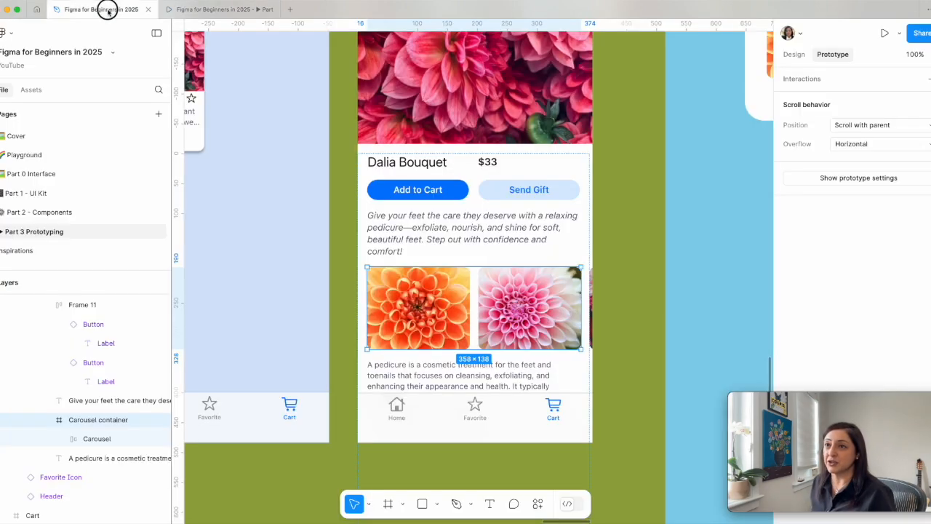
pyautogui.scroll(-2, 403, 312)
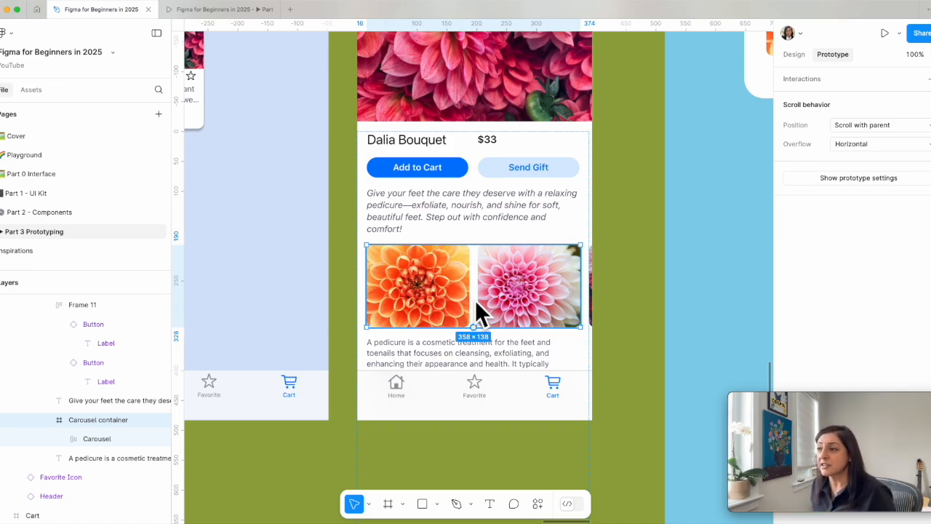
pyautogui.click(106, 438)
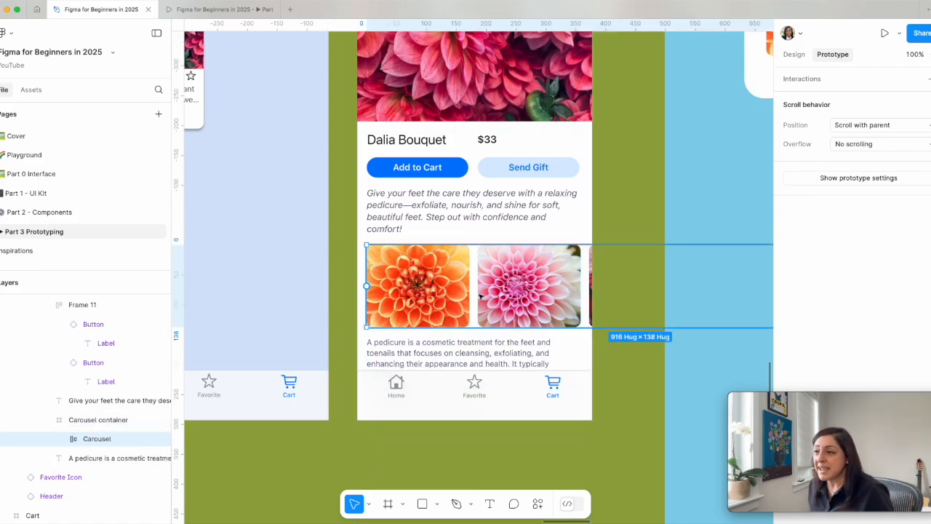
pyautogui.click(98, 421)
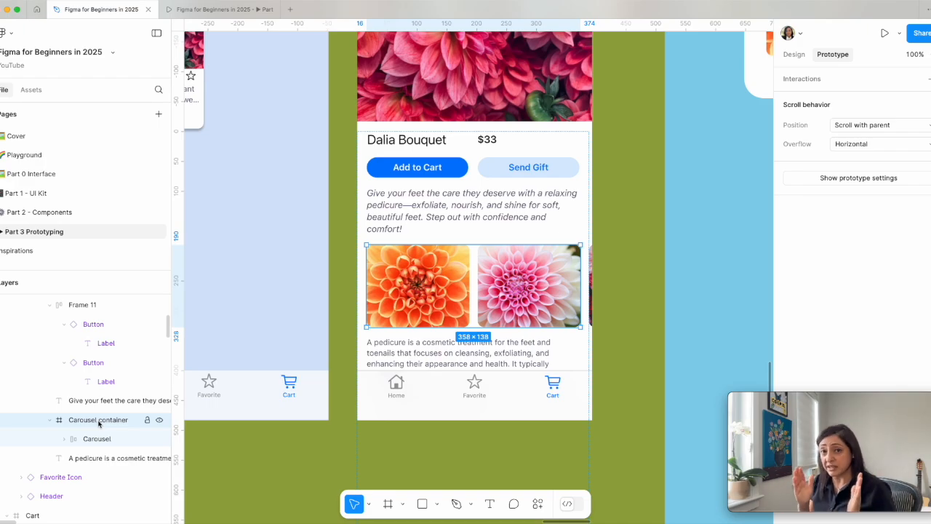
# Step: Nudge the Carousel layer left inside its container in 1 px increments to X -12
pyautogui.click(97, 441)
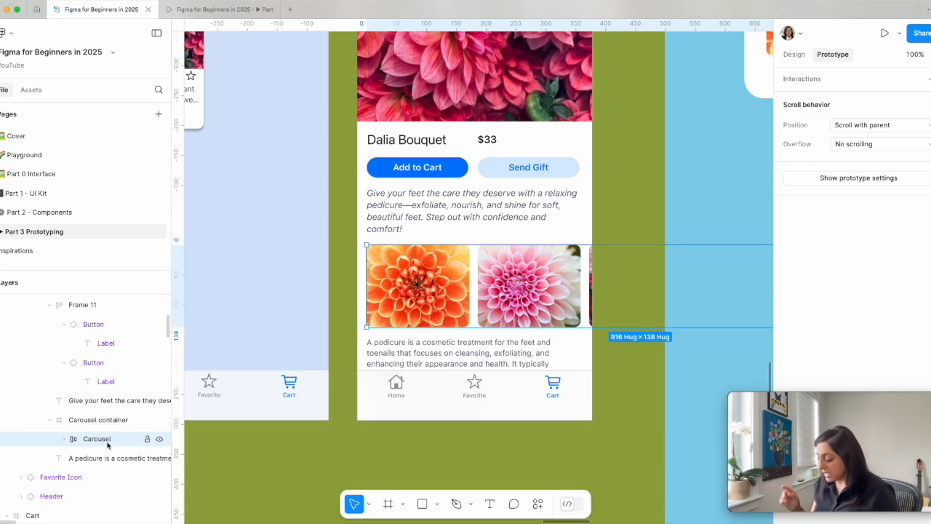
pyautogui.press('Left')
pyautogui.press('Left')
pyautogui.press('Left')
pyautogui.press('Left')
pyautogui.press('Left')
pyautogui.press('Left')
pyautogui.press('Left')
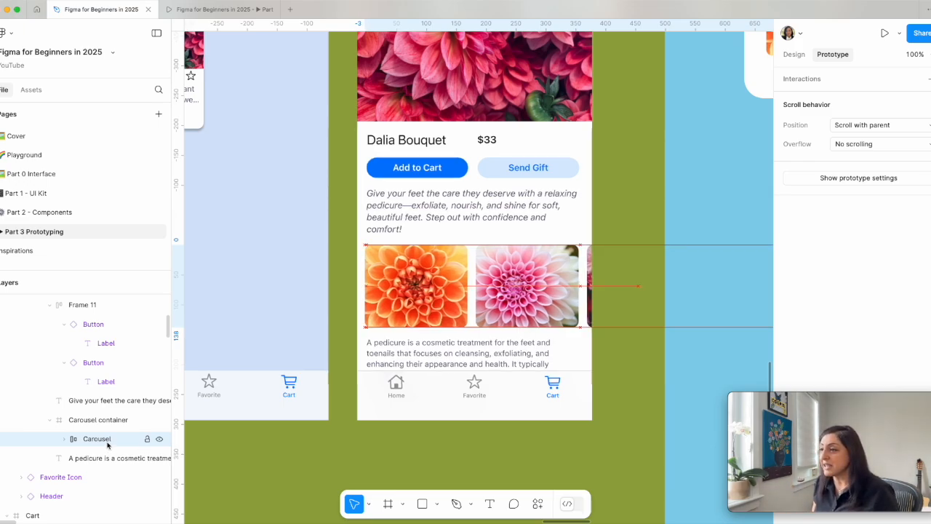
pyautogui.press('Left')
pyautogui.press('Left')
pyautogui.press('Left')
pyautogui.press('Left')
pyautogui.press('Left')
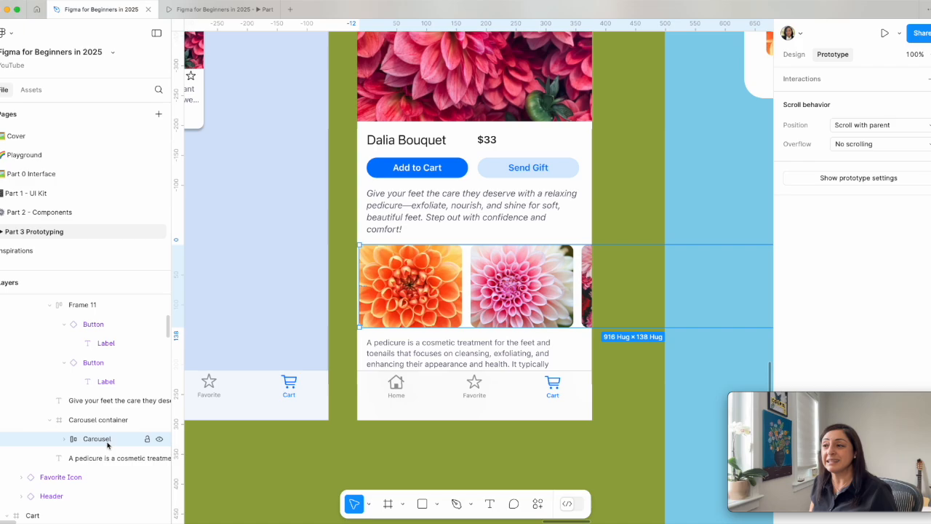
# Step: Try shifting the Carousel left to X -44 with larger nudges, and move it back to X -12
pyautogui.hotkey('shift', 'Left')
pyautogui.hotkey('shift', 'Left')
pyautogui.hotkey('shift', 'Left')
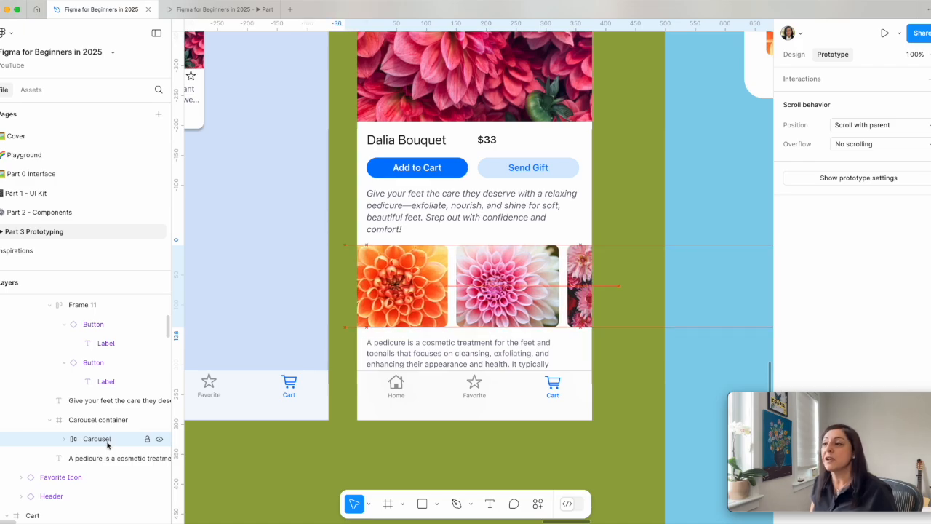
pyautogui.hotkey('shift', 'Left')
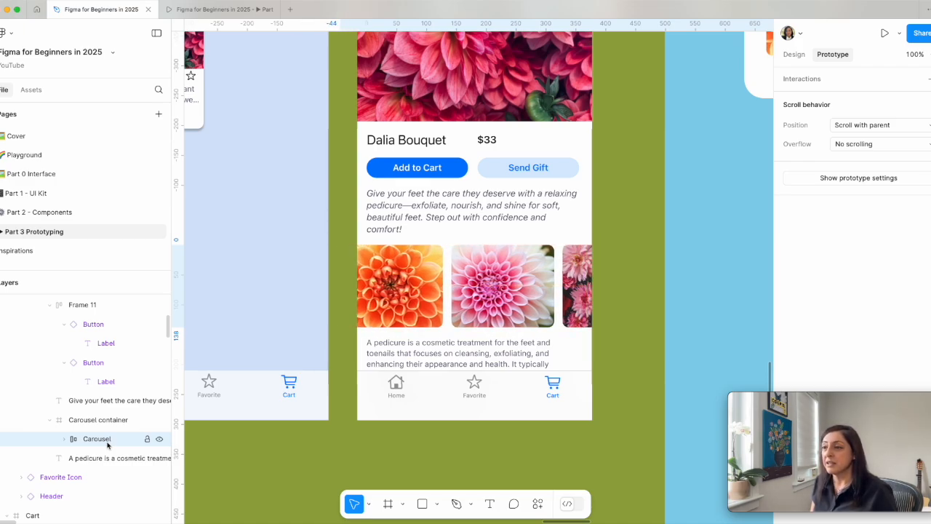
pyautogui.hotkey('shift', 'Right')
pyautogui.hotkey('shift', 'Right')
pyautogui.hotkey('shift', 'Right')
pyautogui.hotkey('shift', 'Right')
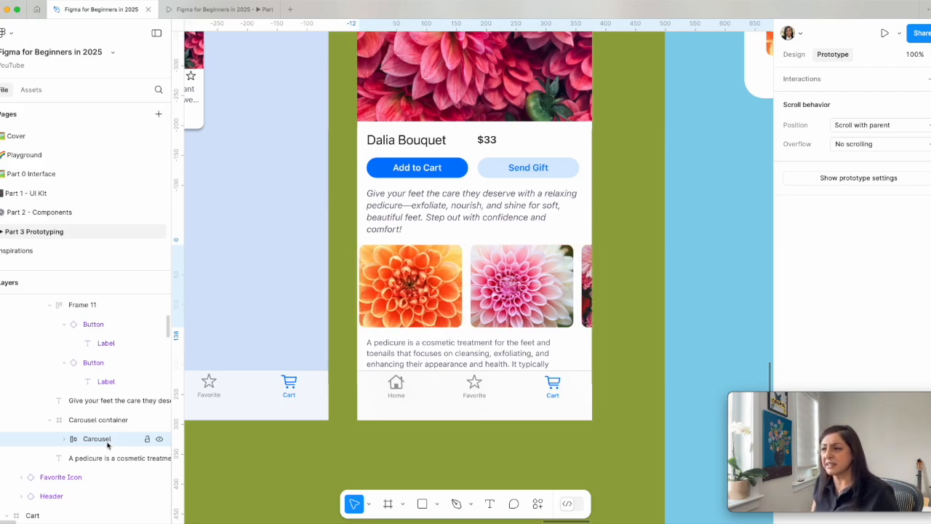
# Step: Shift the Carousel left inside its container with large nudges to X -92, and clear the selection
pyautogui.hotkey('shift', 'Left')
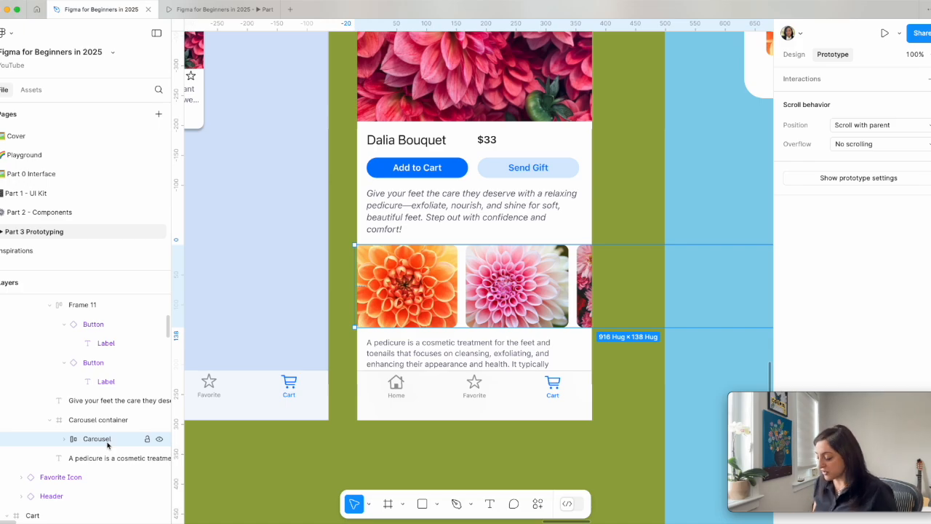
pyautogui.hotkey('shift', 'Left')
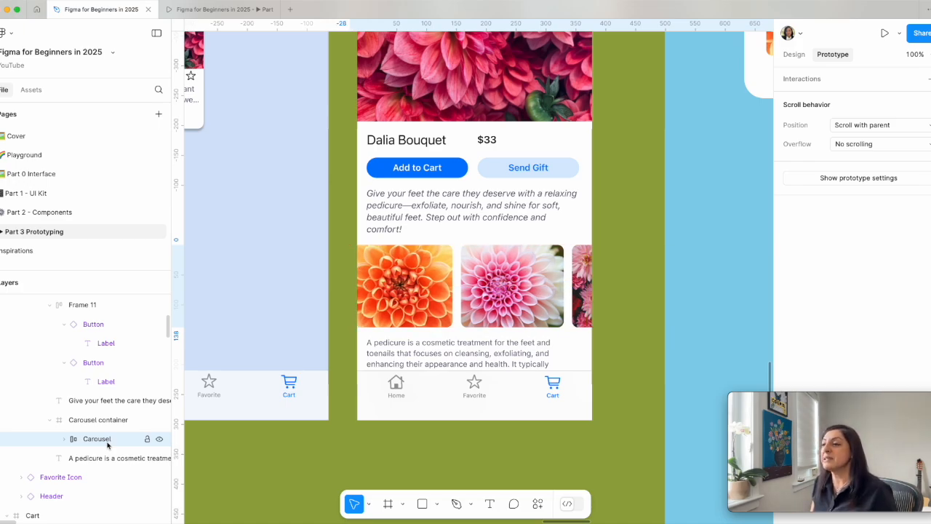
pyautogui.hotkey('shift', 'Left')
pyautogui.hotkey('shift', 'Left')
pyautogui.hotkey('shift', 'Left')
pyautogui.hotkey('shift', 'Left')
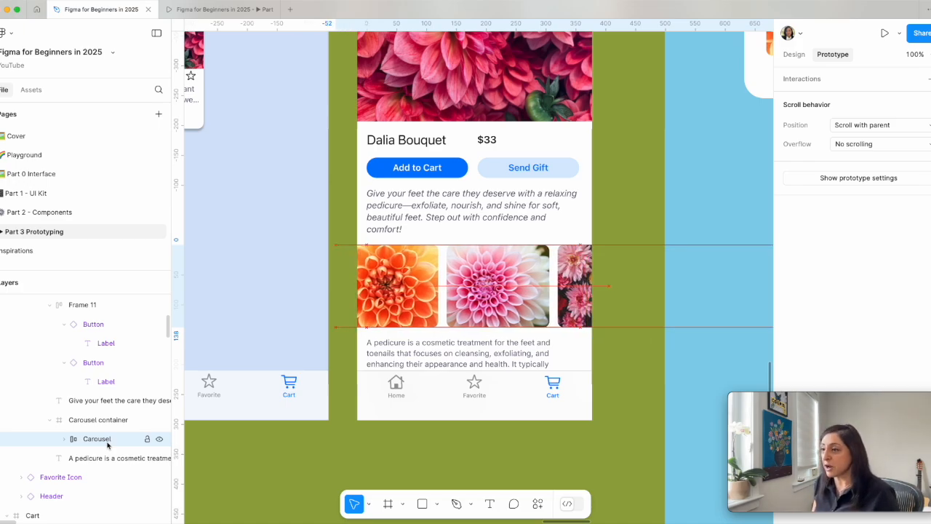
pyautogui.hotkey('shift', 'Left')
pyautogui.hotkey('shift', 'Left')
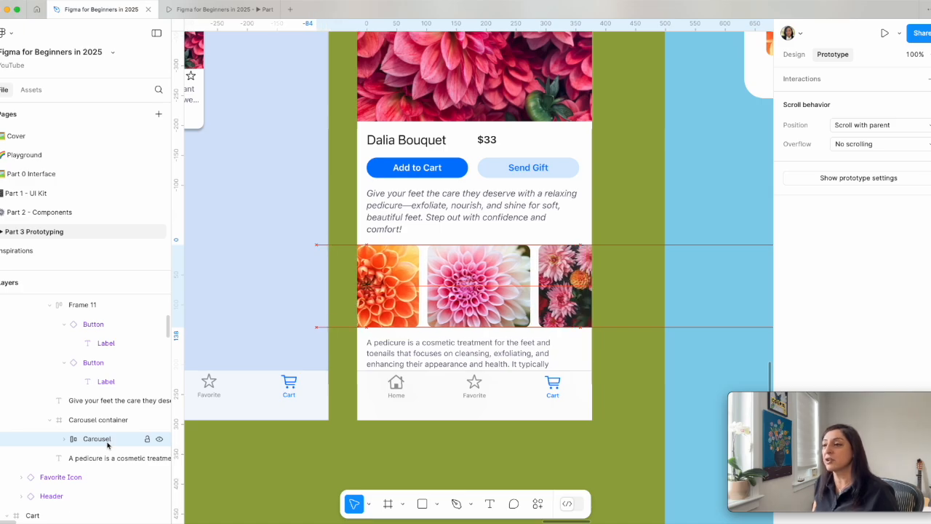
pyautogui.hotkey('shift', 'Left')
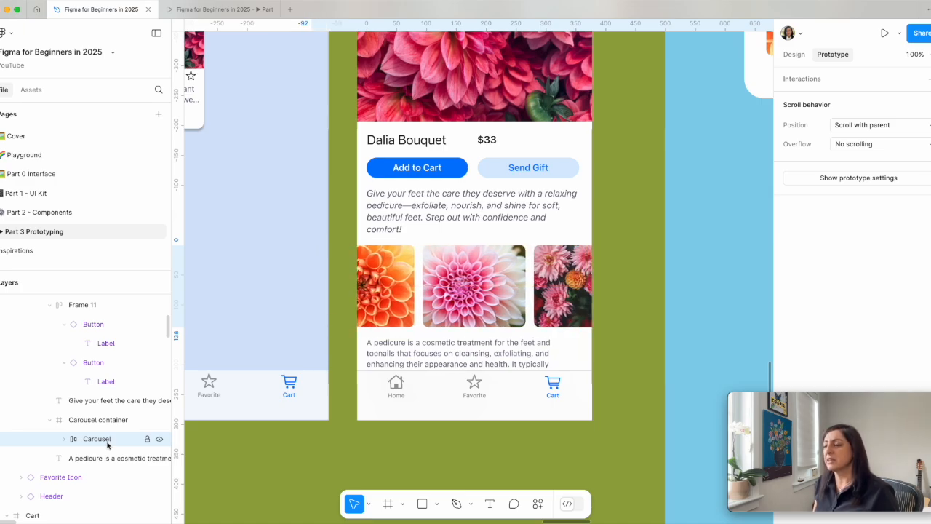
pyautogui.click(615, 449)
# Step: Preview the offset carousel in the prototype, swiping through its cards and back to the orange flower
pyautogui.click(220, 9)
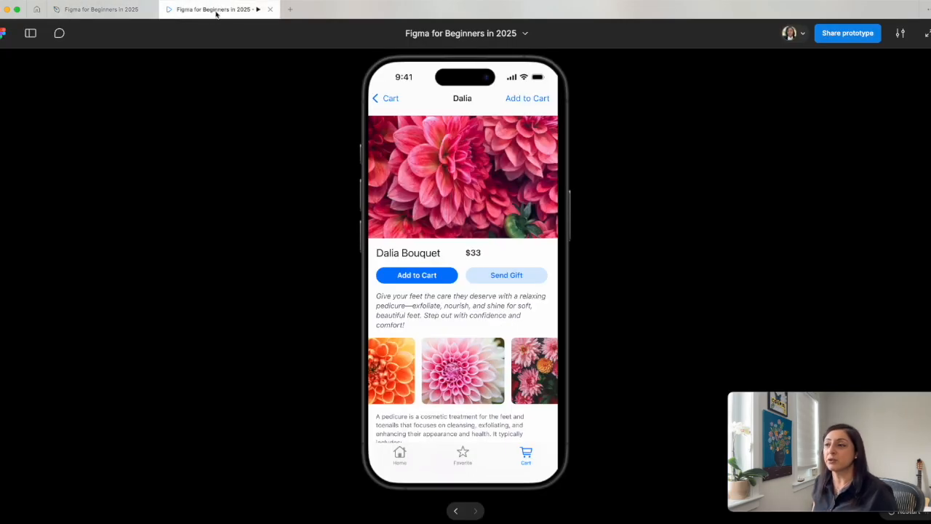
pyautogui.moveTo(517, 371); pyautogui.dragTo(427, 370)
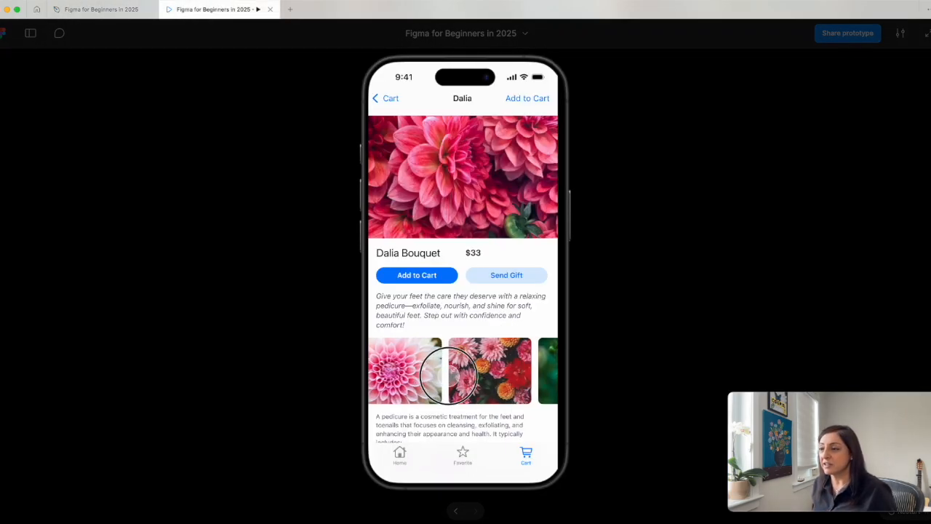
pyautogui.moveTo(516, 384)
pyautogui.mouseDown()
pyautogui.moveTo(425, 381)
pyautogui.moveTo(520, 382)
pyautogui.mouseUp()
pyautogui.moveTo(444, 379); pyautogui.dragTo(495, 384)
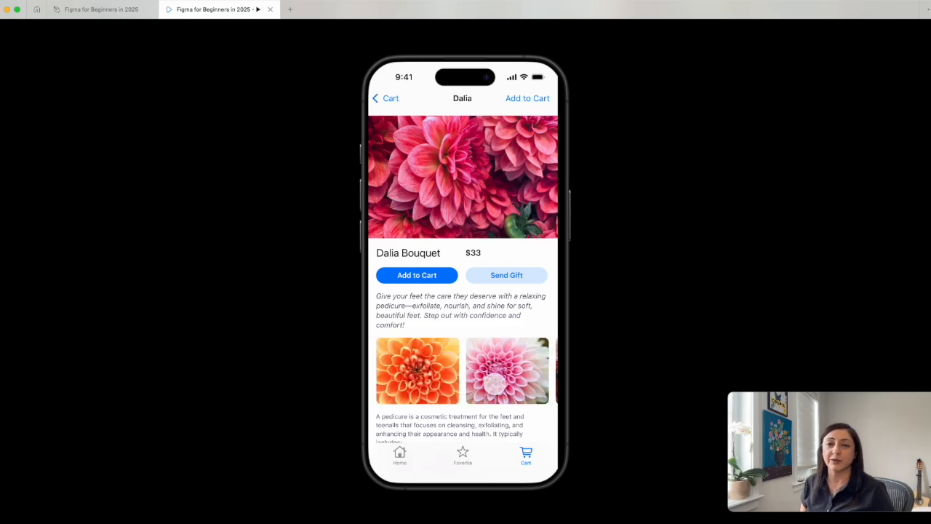